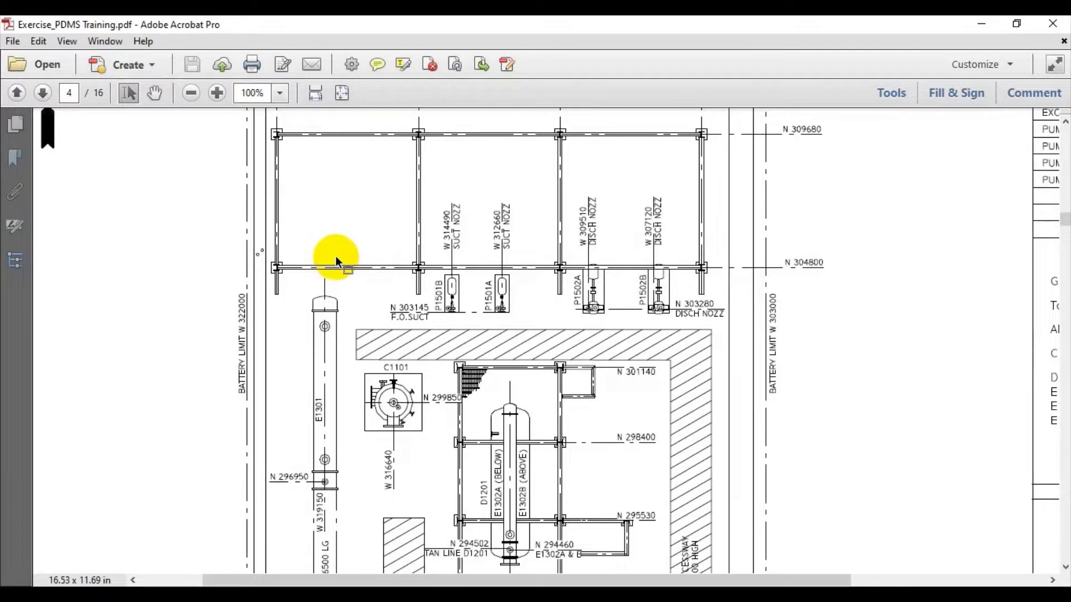
Examine the plot plan on page 4 for the pipe rack grid, equipment positions, battery limits and general notes.
{"action": "scroll", "coordinate": [335, 264], "scroll_direction": "down", "scroll_amount": 3}
{"action": "scroll", "coordinate": [333, 263], "scroll_direction": "up", "scroll_amount": 3}
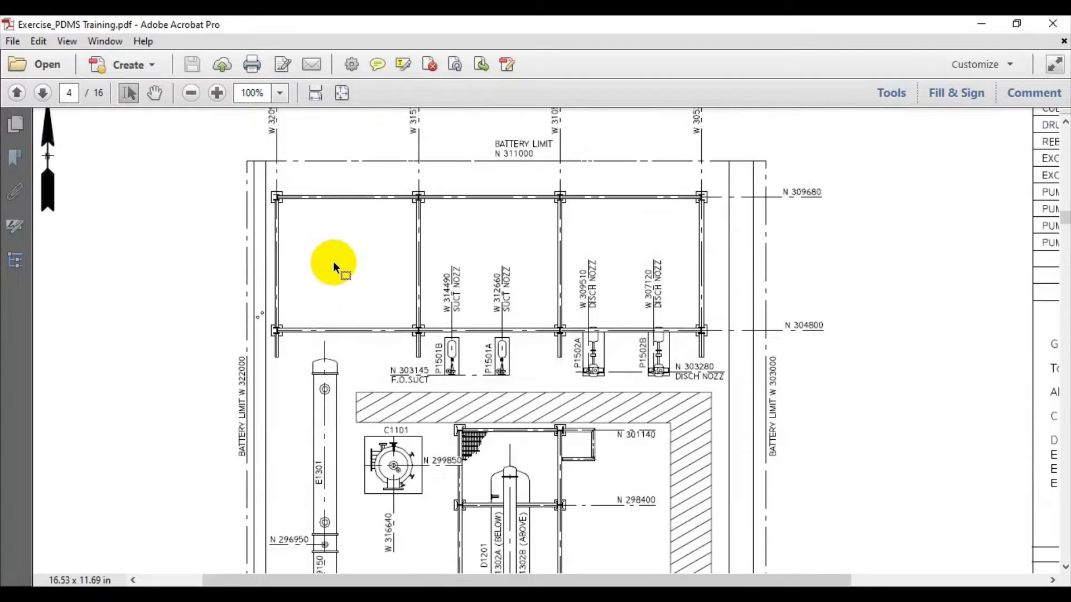
{"action": "scroll", "coordinate": [333, 261], "scroll_direction": "down", "scroll_amount": 2, "text": "ctrl"}
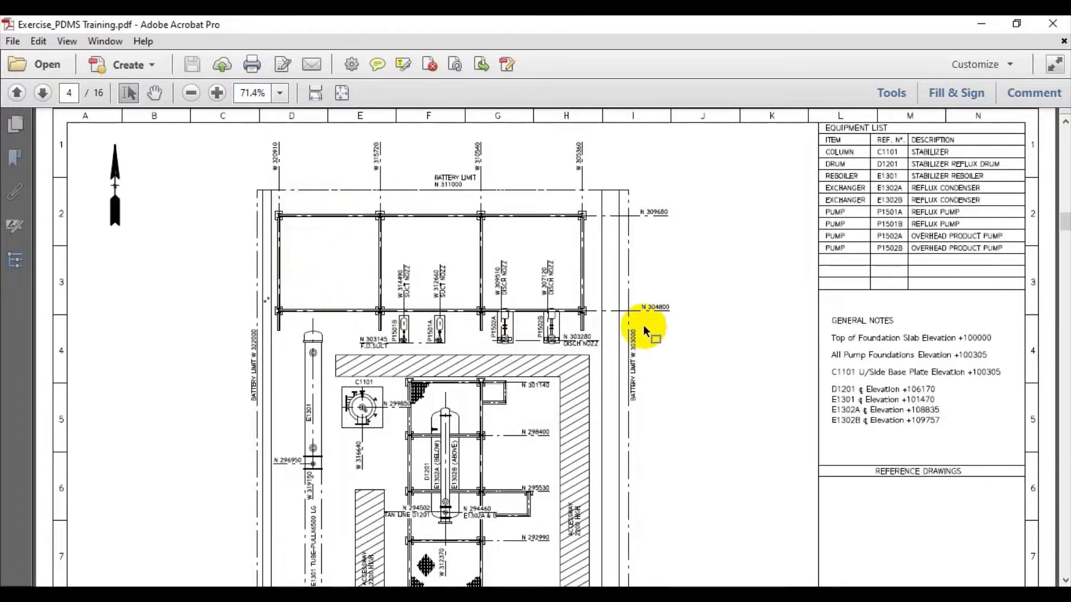
{"action": "scroll", "coordinate": [456, 282], "scroll_direction": "down", "scroll_amount": 5}
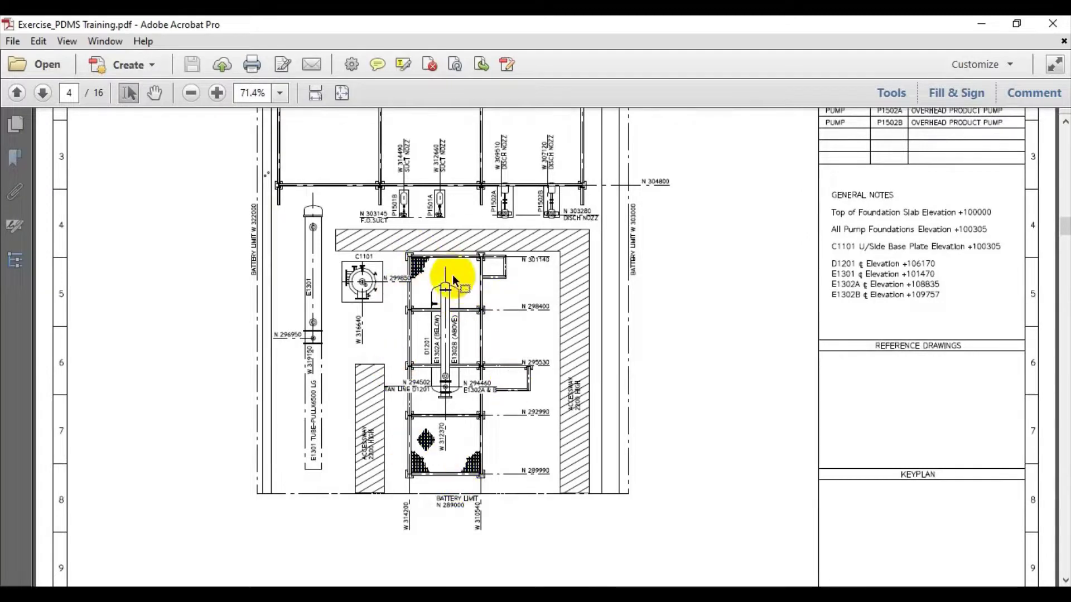
{"action": "scroll", "coordinate": [442, 306], "scroll_direction": "up", "scroll_amount": 5}
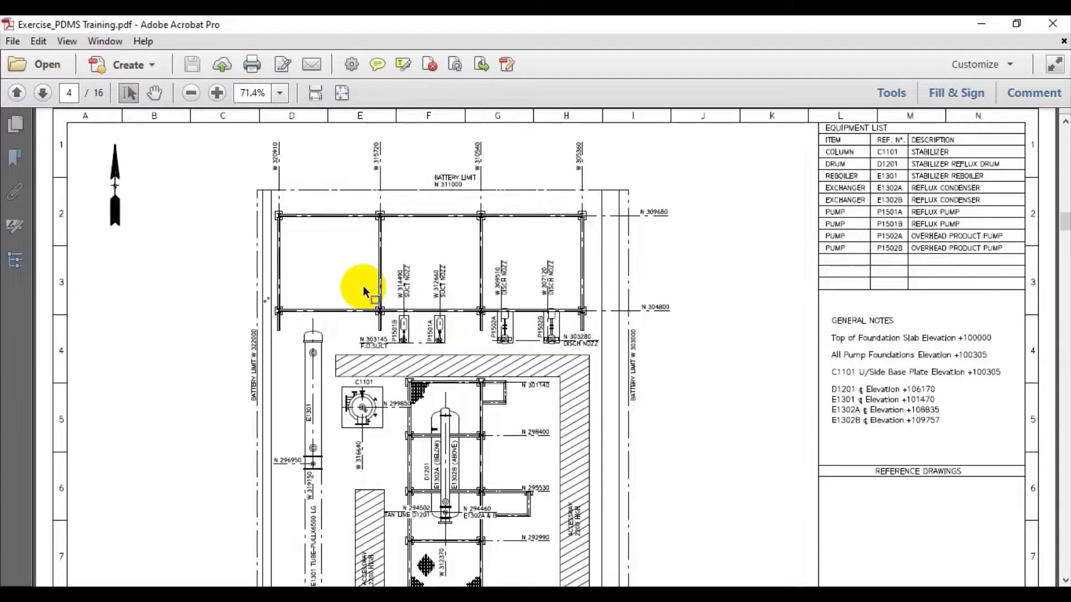
{"action": "scroll", "coordinate": [357, 284], "scroll_direction": "up", "scroll_amount": 2, "text": "ctrl"}
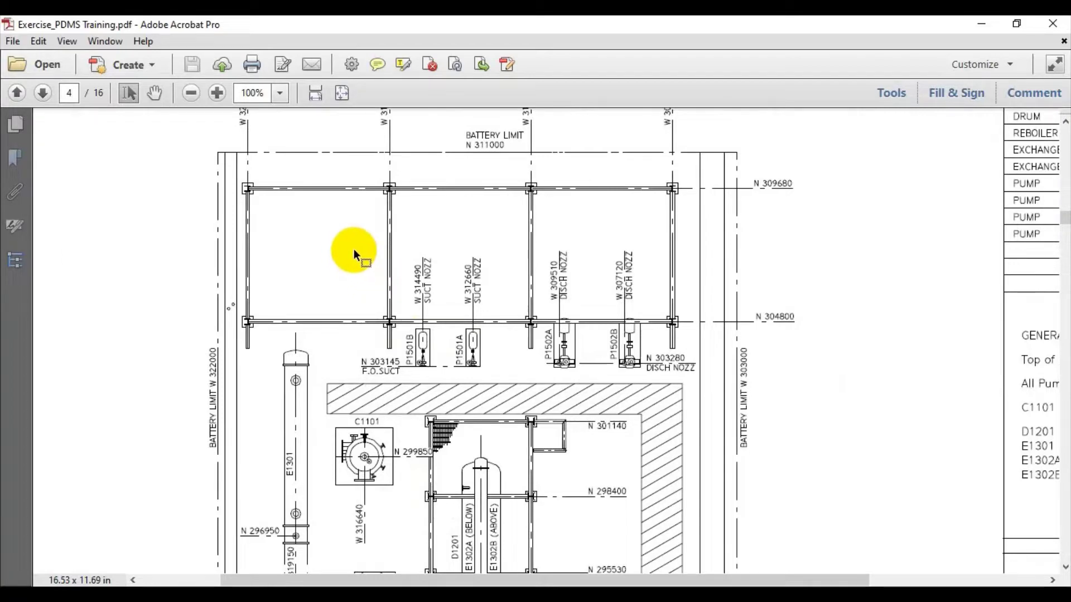
{"action": "scroll", "coordinate": [339, 223], "scroll_direction": "down", "scroll_amount": 2}
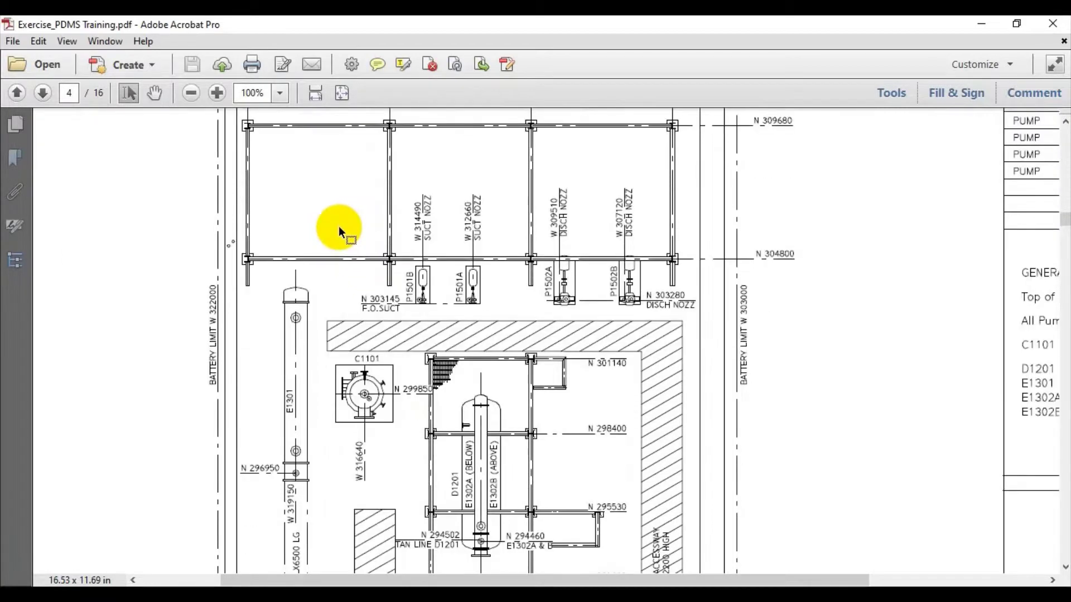
{"action": "scroll", "coordinate": [339, 226], "scroll_direction": "up", "scroll_amount": 2}
{"action": "scroll", "coordinate": [347, 232], "scroll_direction": "down", "scroll_amount": 5}
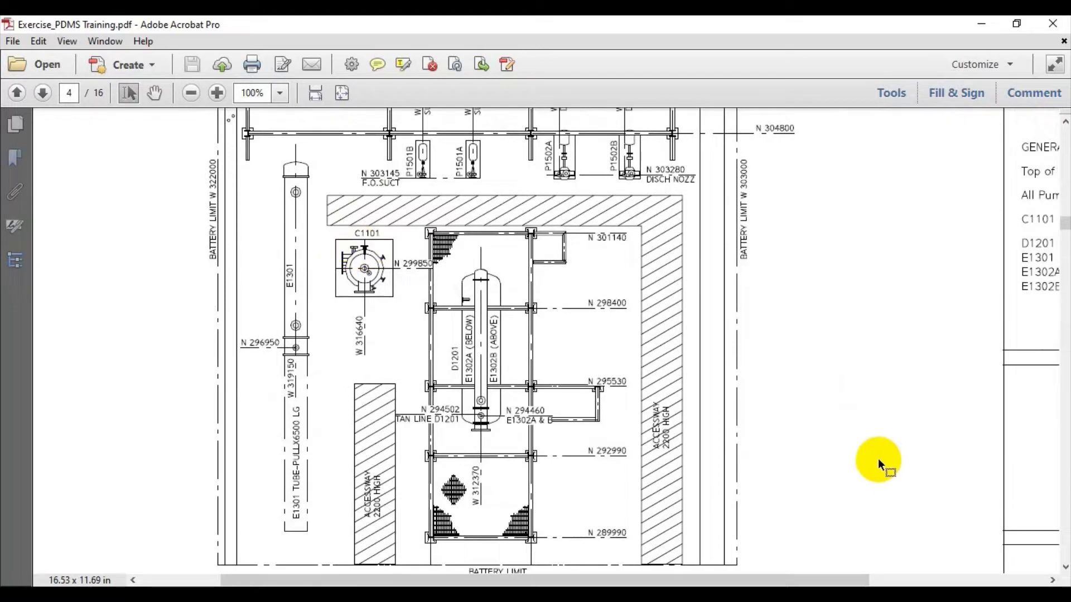
{"action": "scroll", "coordinate": [878, 458], "scroll_direction": "down", "scroll_amount": 5}
{"action": "scroll", "coordinate": [805, 427], "scroll_direction": "down", "scroll_amount": 2}
{"action": "scroll", "coordinate": [804, 426], "scroll_direction": "up", "scroll_amount": 15}
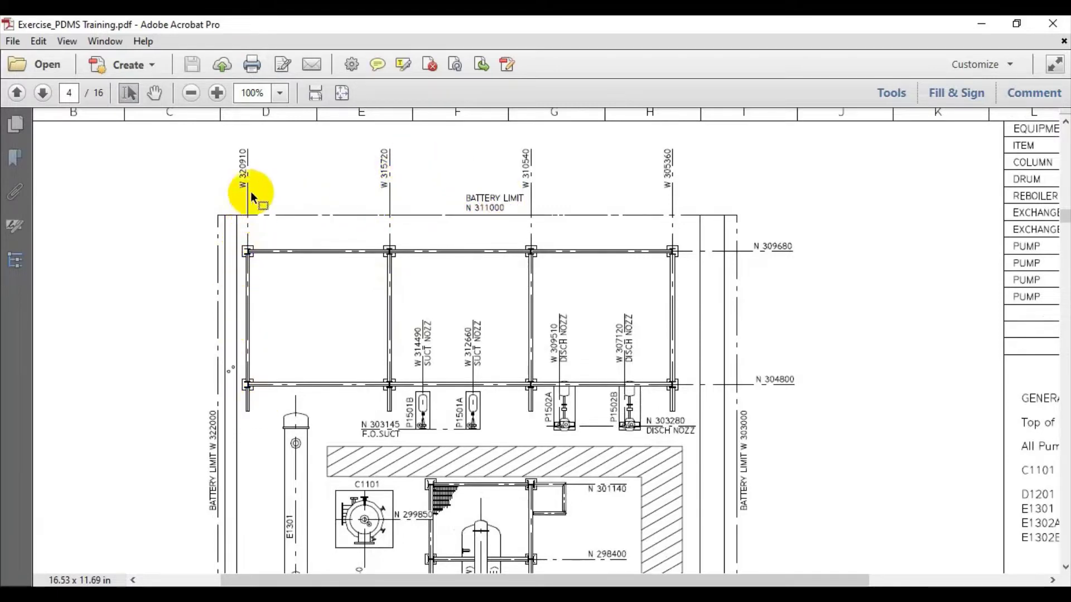
{"action": "scroll", "coordinate": [441, 368], "scroll_direction": "down", "scroll_amount": 3}
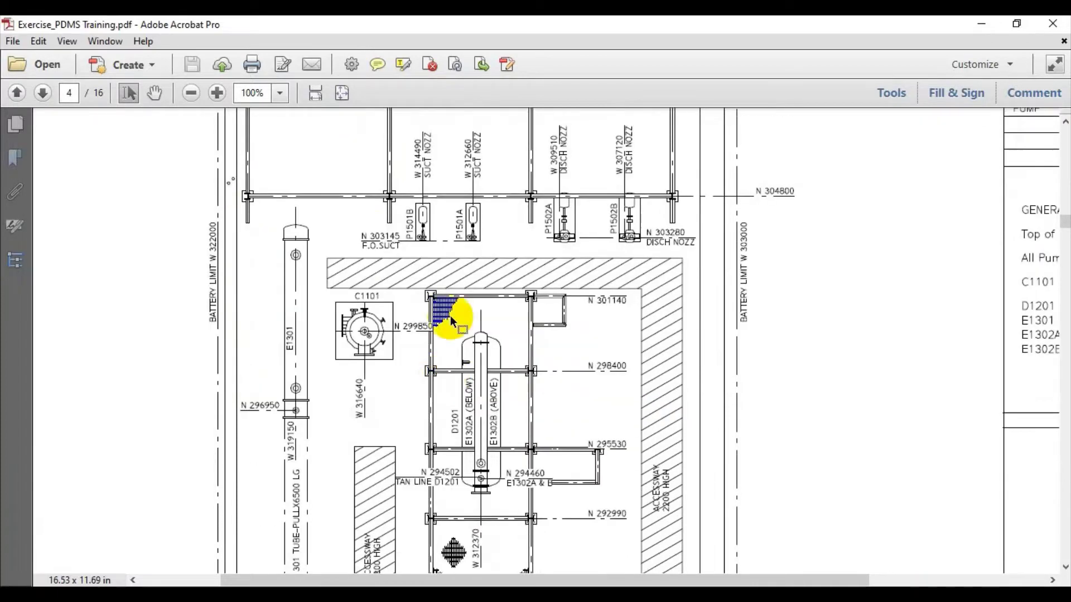
{"action": "scroll", "coordinate": [470, 418], "scroll_direction": "down", "scroll_amount": 3}
{"action": "scroll", "coordinate": [524, 418], "scroll_direction": "up", "scroll_amount": 3}
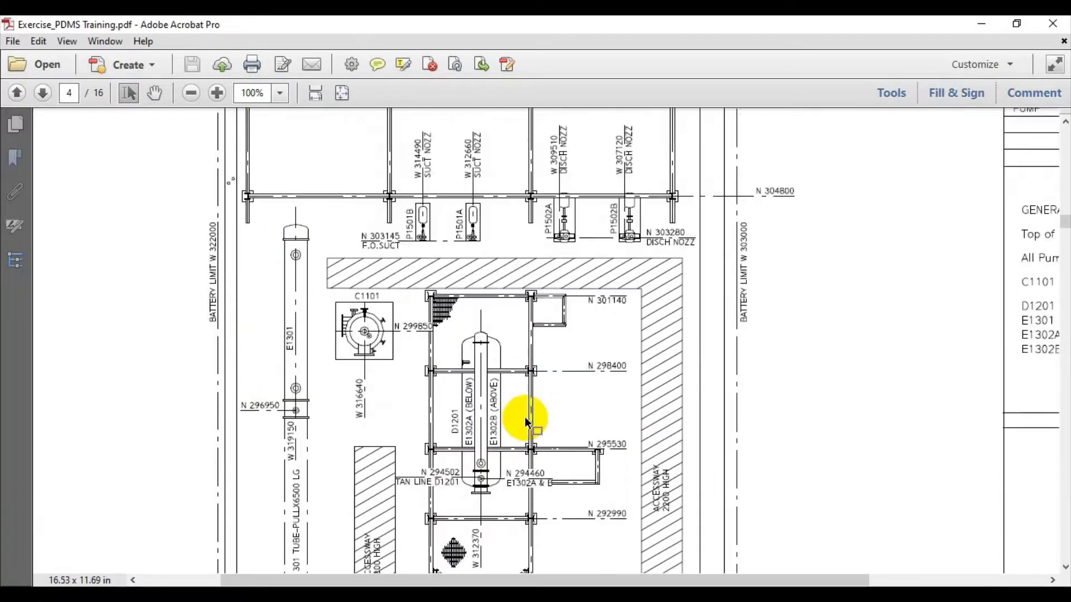
{"action": "scroll", "coordinate": [524, 417], "scroll_direction": "down", "scroll_amount": 2, "text": "ctrl"}
{"action": "scroll", "coordinate": [497, 330], "scroll_direction": "up", "scroll_amount": 2, "text": "ctrl"}
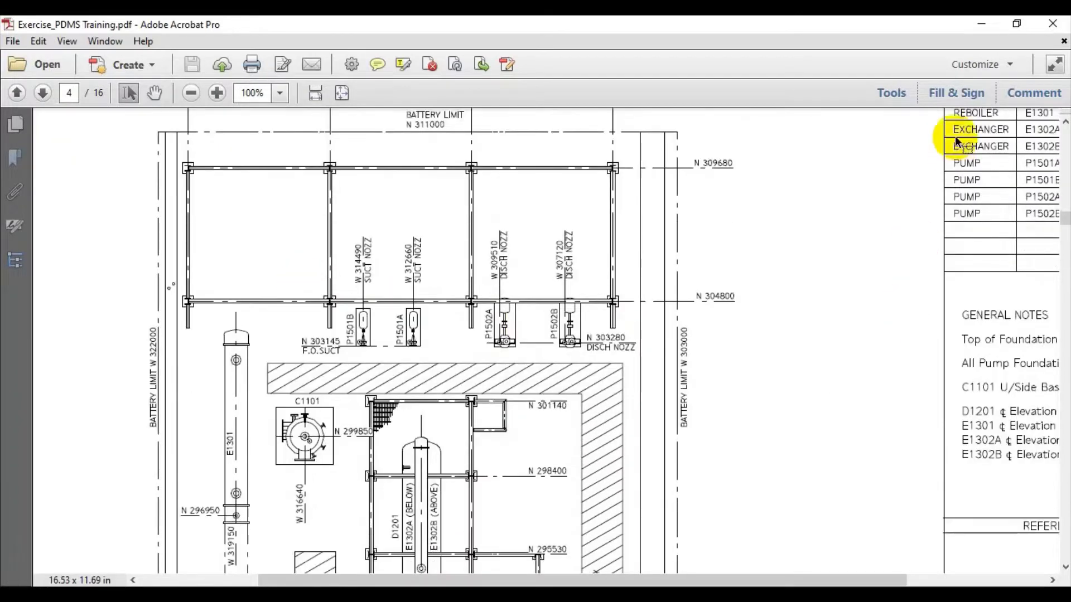
Launch CADWorx Plant 2015 from the desktop and start a new drawing from the Metric.dwt template.
{"action": "left_click", "coordinate": [983, 22]}
{"action": "right_click", "coordinate": [635, 228]}
{"action": "right_click", "coordinate": [474, 226]}
{"action": "right_click", "coordinate": [474, 230]}
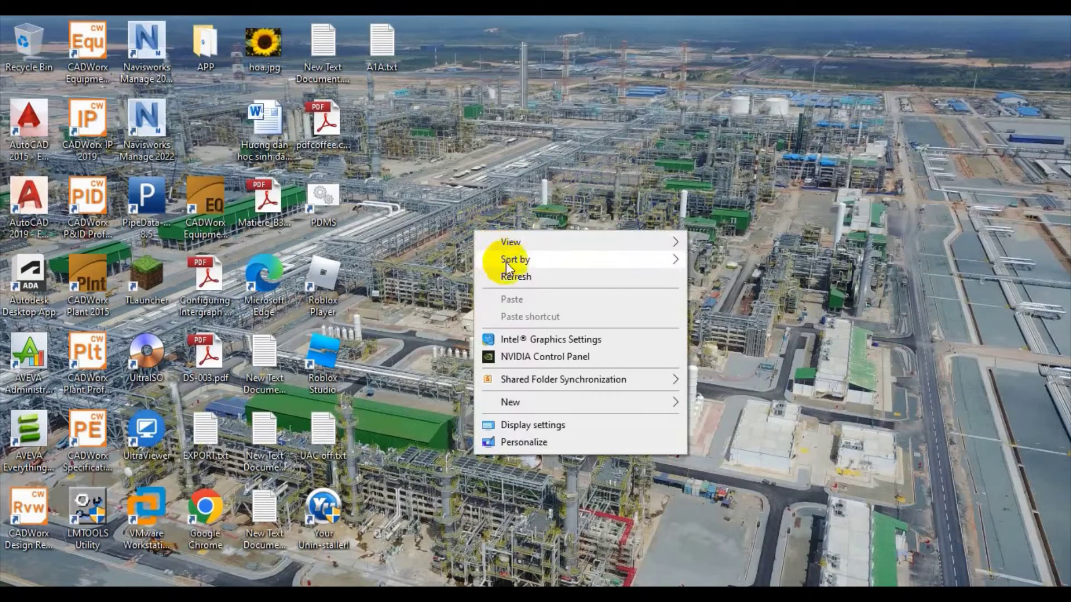
{"action": "left_click", "coordinate": [509, 278]}
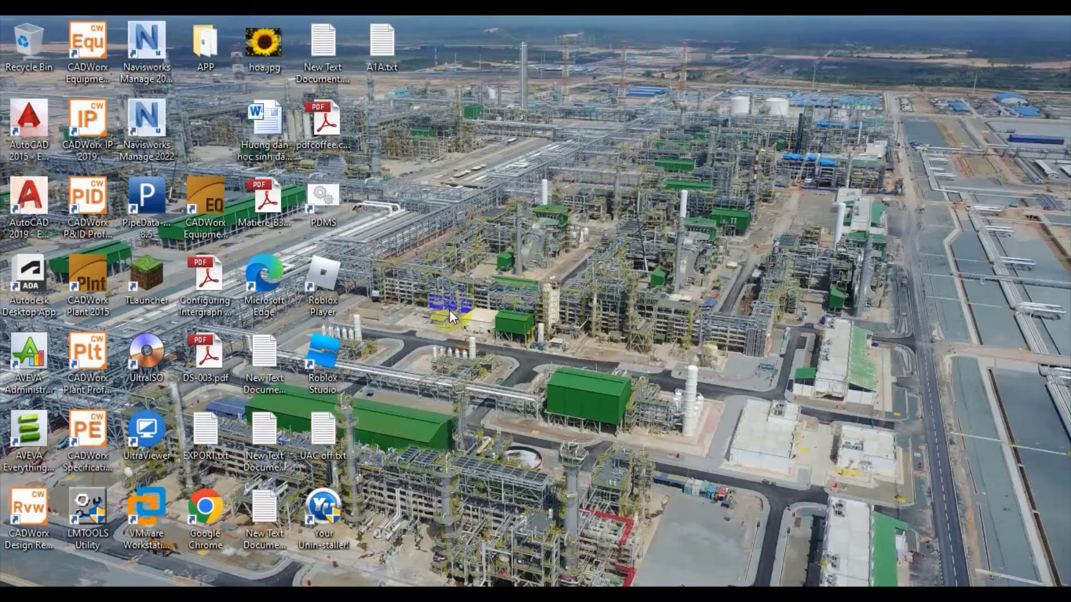
{"action": "double_click", "coordinate": [86, 284]}
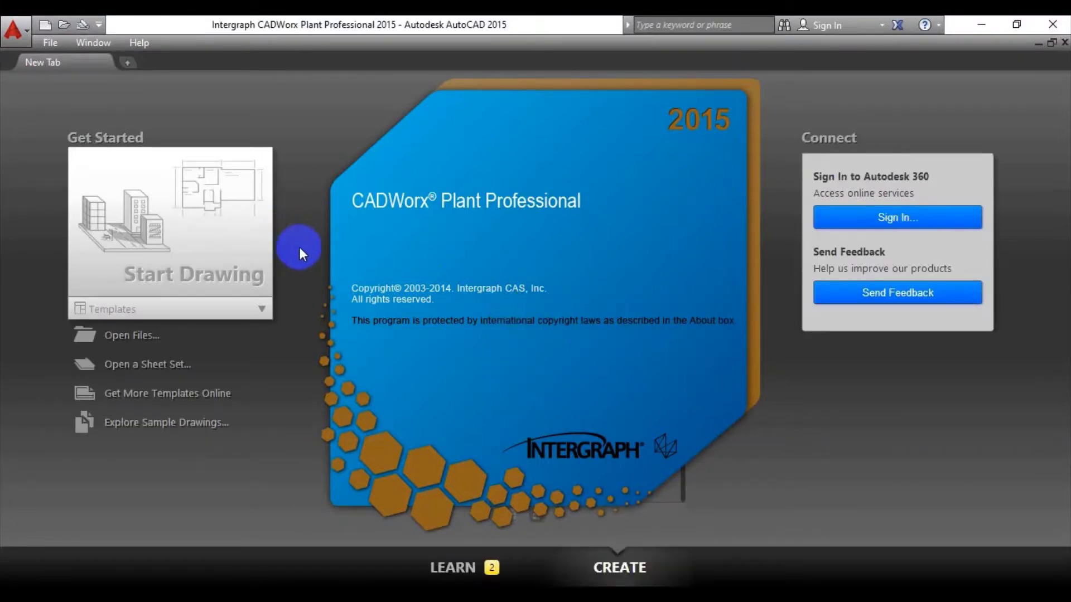
{"action": "left_click", "coordinate": [262, 310]}
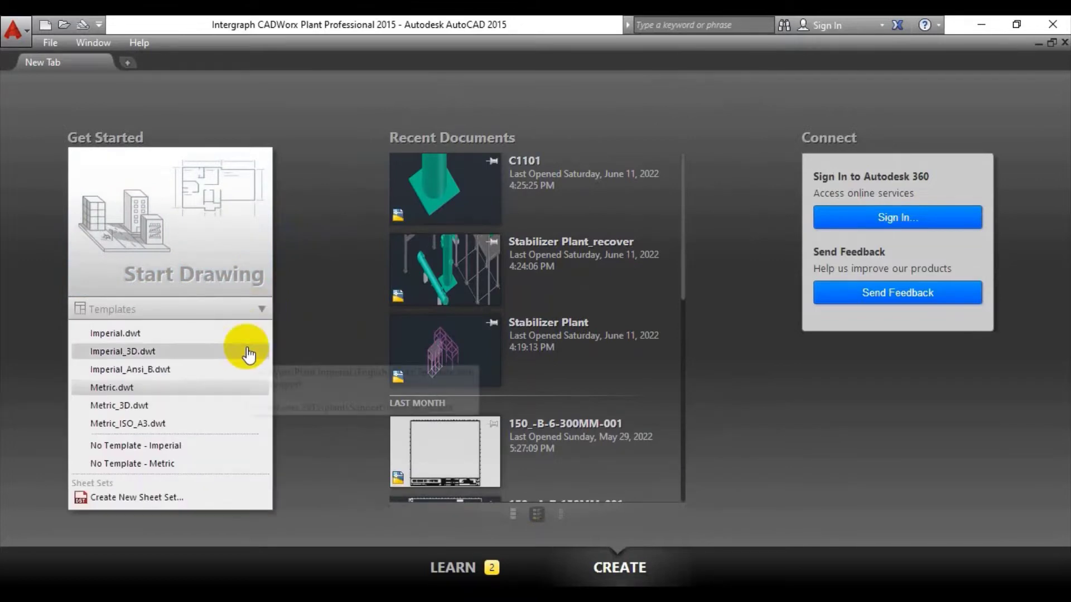
{"action": "left_click", "coordinate": [108, 388]}
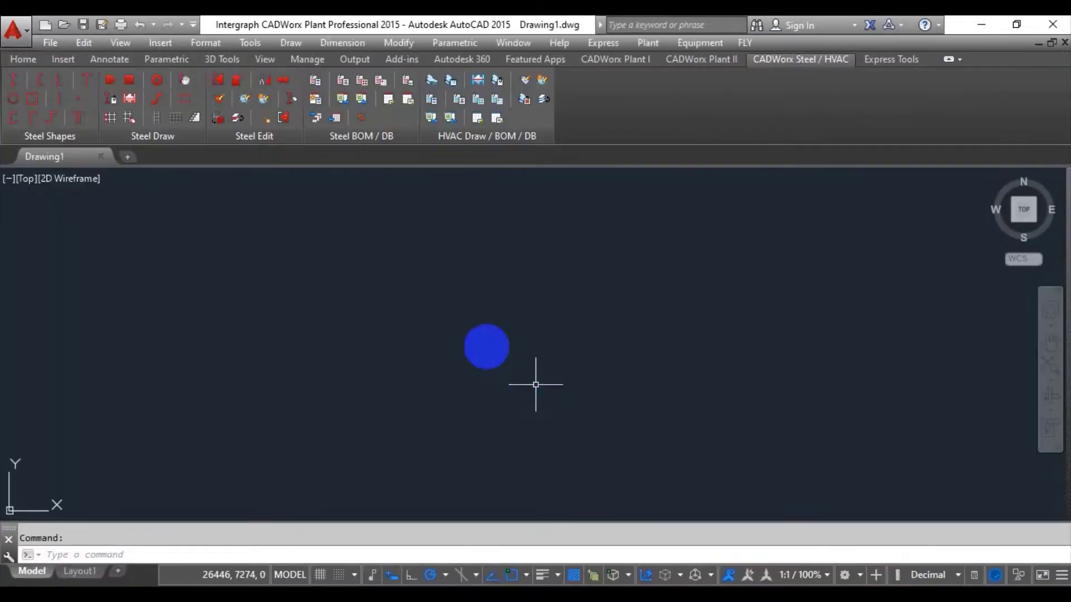
{"action": "middle_click", "coordinate": [490, 337]}
{"action": "middle_click", "coordinate": [491, 337]}
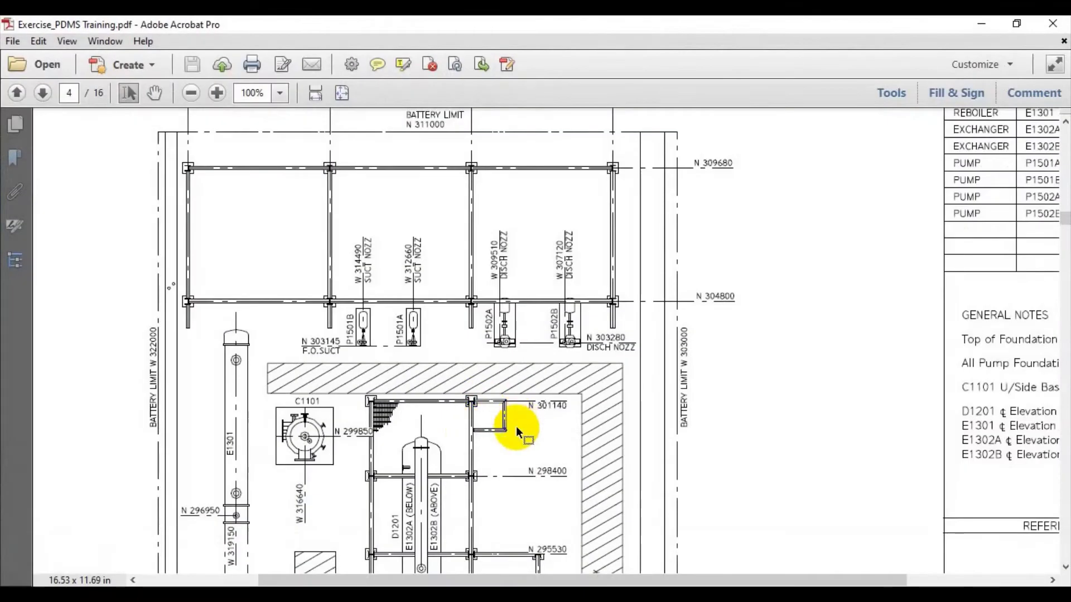
Check the upper pipe rack's grid coordinates in the Exercise_PDMS Training PDF and return to the CADWorx drawing.
{"action": "scroll", "coordinate": [483, 454], "scroll_direction": "up", "scroll_amount": 5}
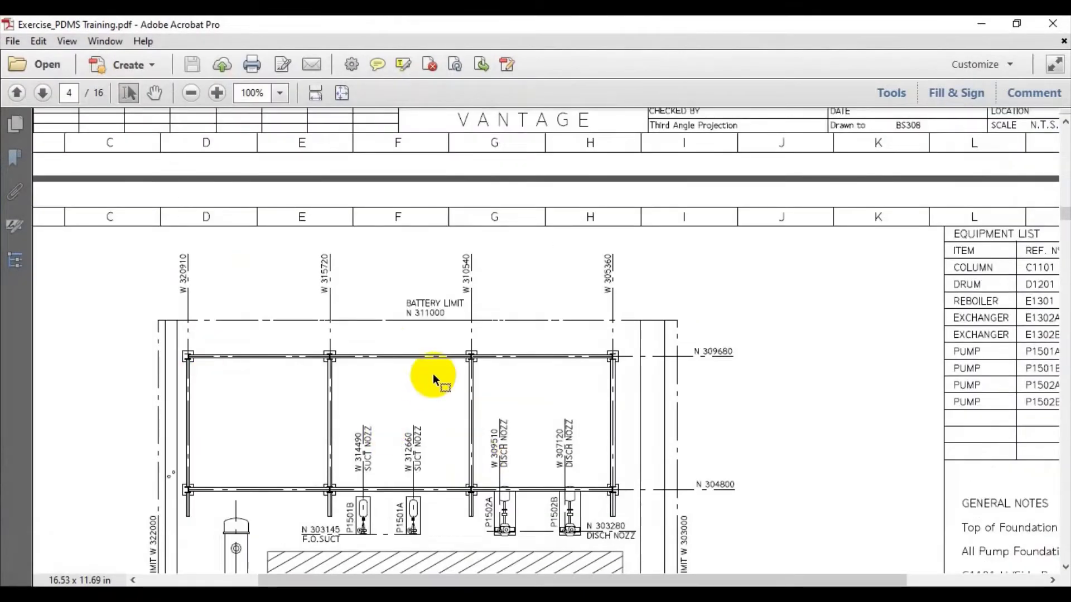
{"action": "scroll", "coordinate": [413, 366], "scroll_direction": "down", "scroll_amount": 3}
{"action": "left_click", "coordinate": [981, 24]}
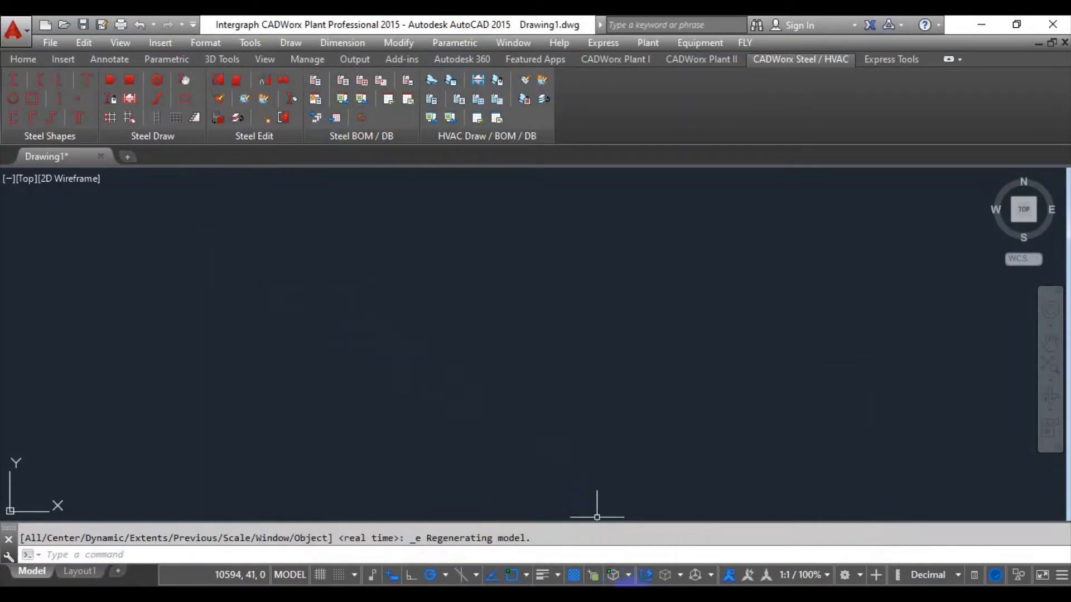
{"action": "left_click", "coordinate": [645, 418]}
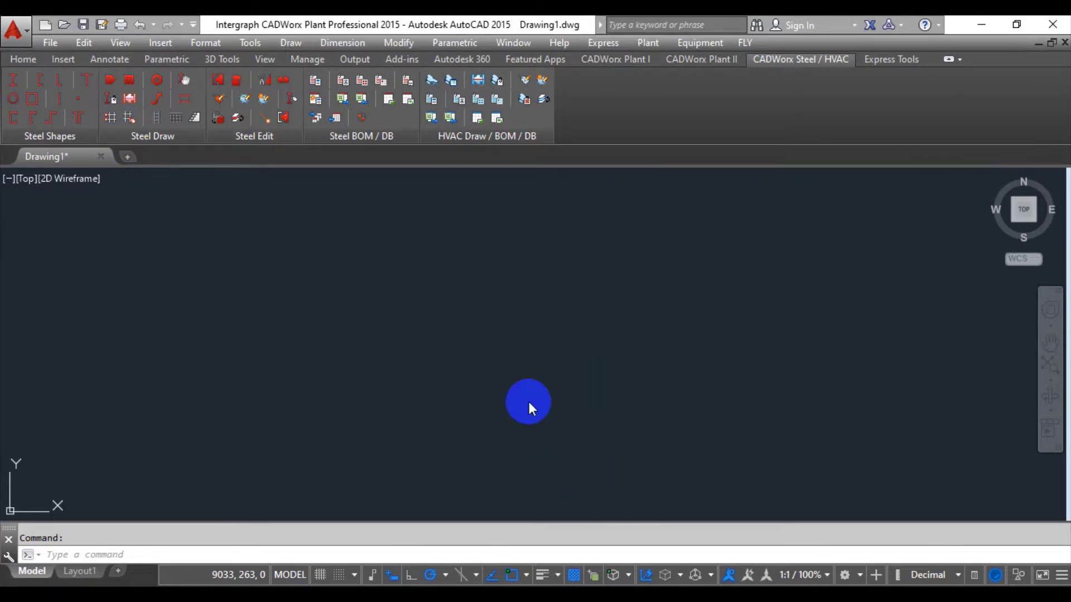
{"action": "left_click", "coordinate": [566, 585]}
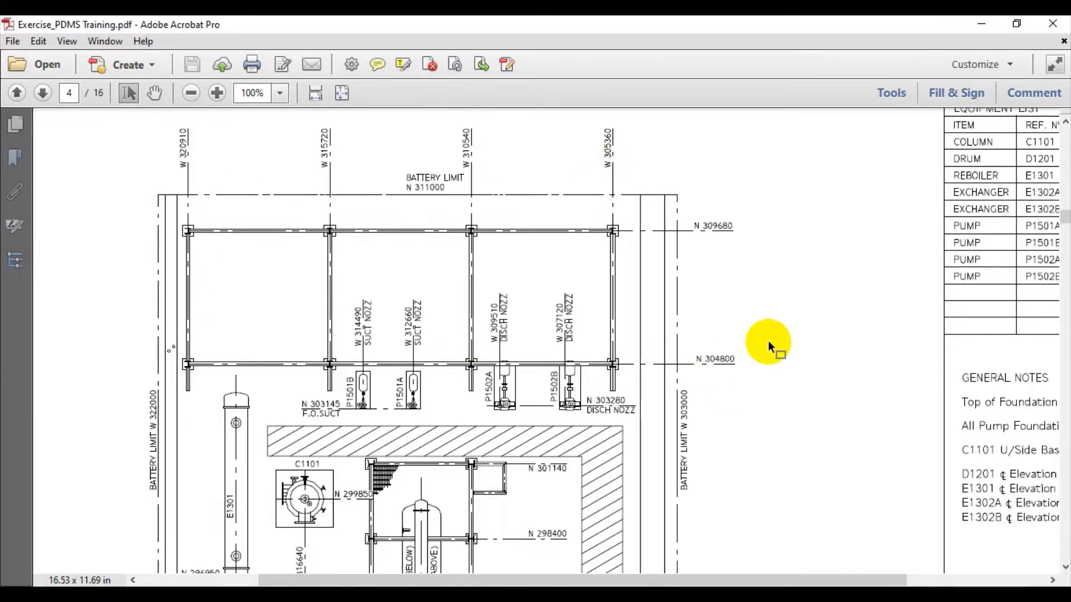
{"action": "left_click", "coordinate": [981, 24]}
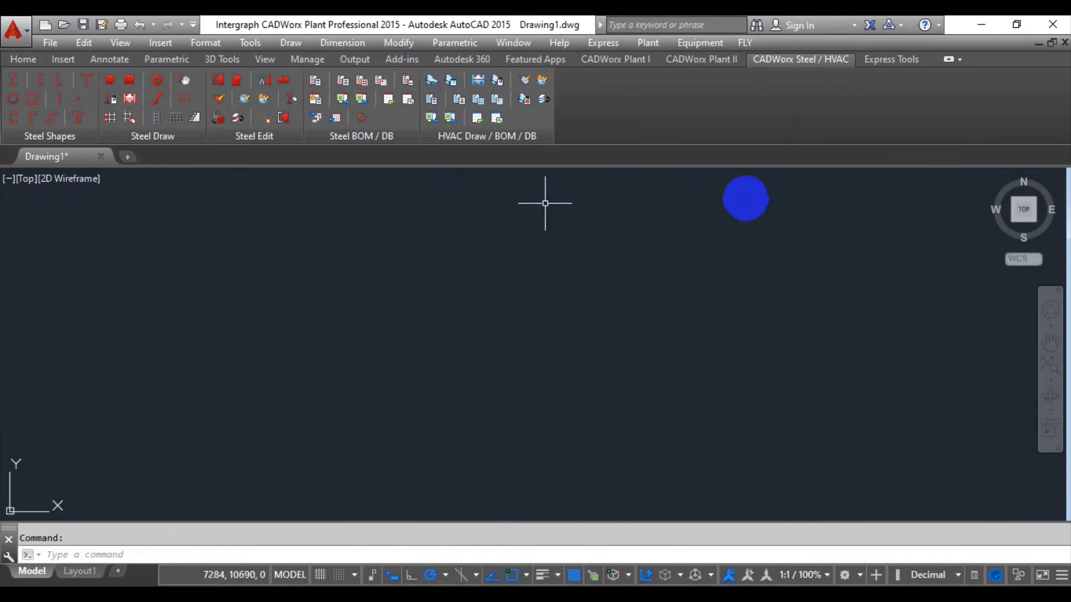
Start creating a structural steel frame and go to the frame's name in the Frame Creation settings.
{"action": "left_click", "coordinate": [110, 121]}
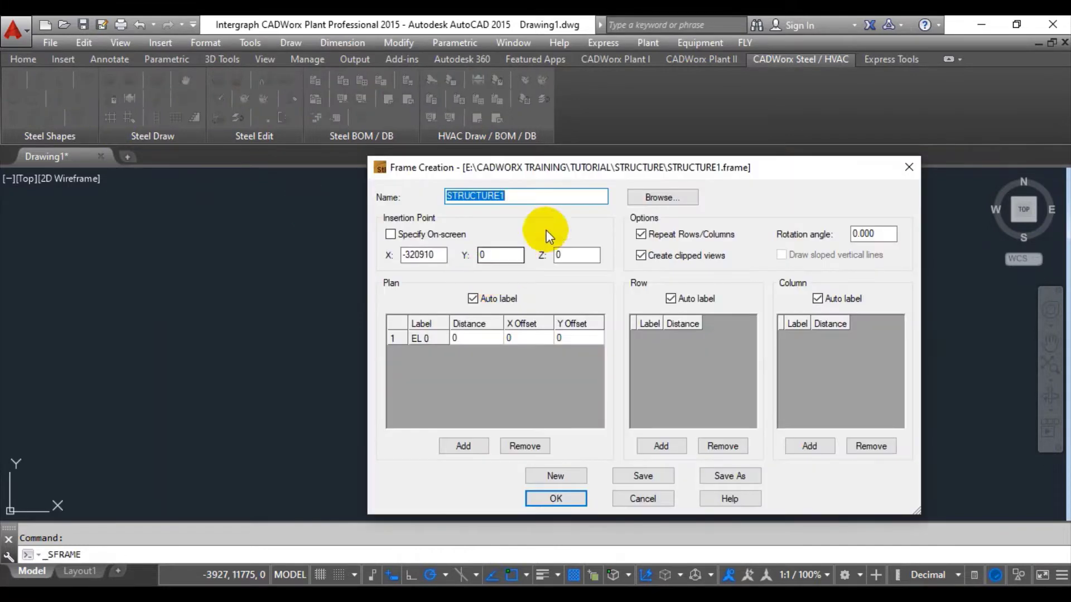
{"action": "left_click", "coordinate": [536, 196]}
{"action": "left_click_drag", "start_coordinate": [521, 196], "coordinate": [491, 206]}
{"action": "left_click", "coordinate": [535, 196]}
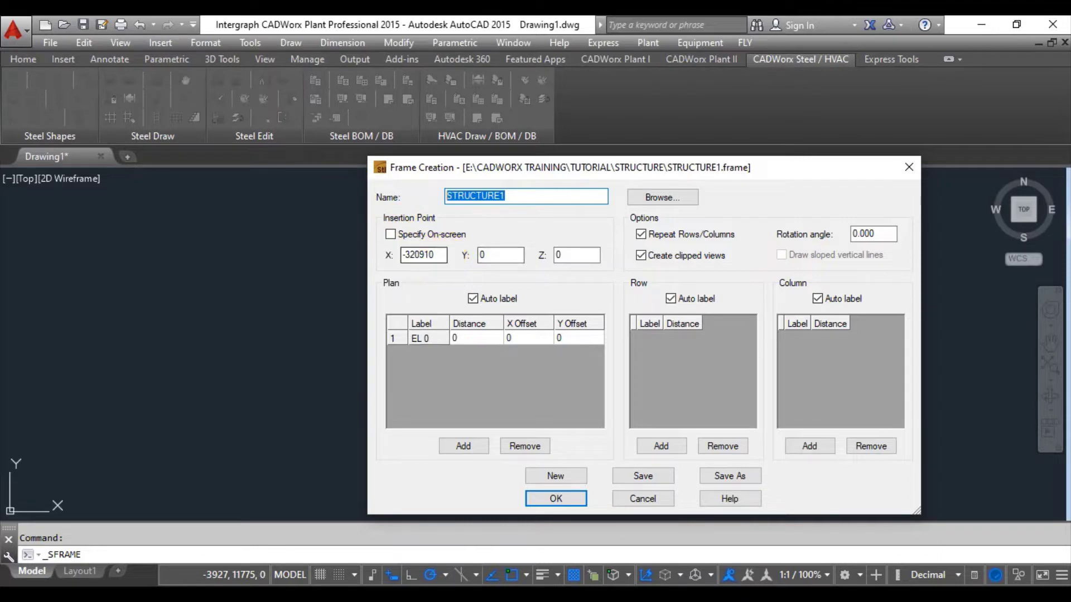
Examine the plot plan PDF closely for the west and north coordinates of the pipe rack's column grid.
{"action": "key", "text": "alt+Tab"}
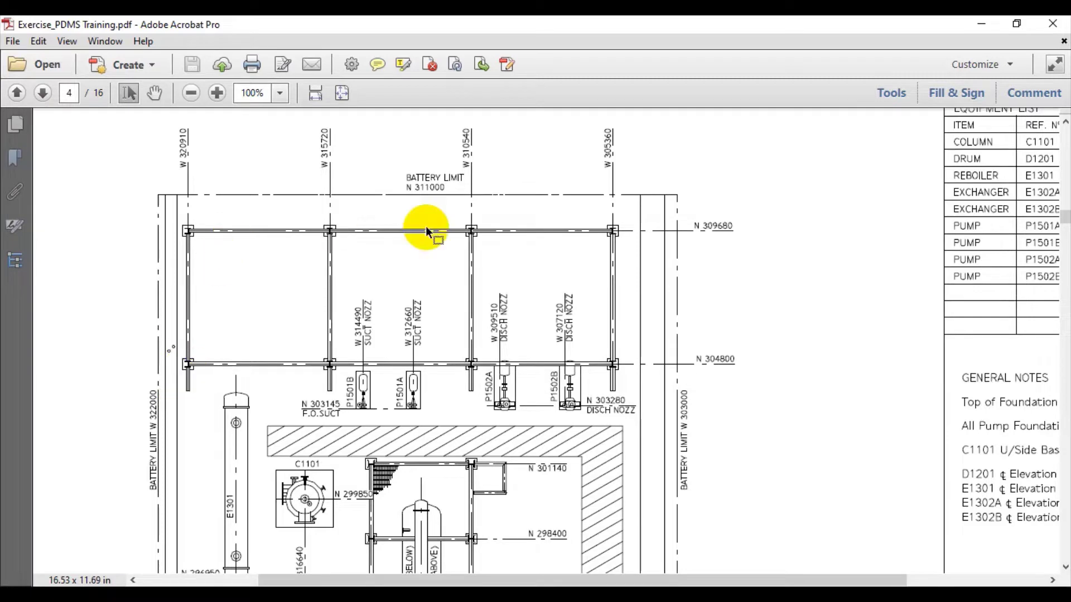
{"action": "scroll", "coordinate": [187, 370], "scroll_direction": "up", "scroll_amount": 2, "text": "ctrl"}
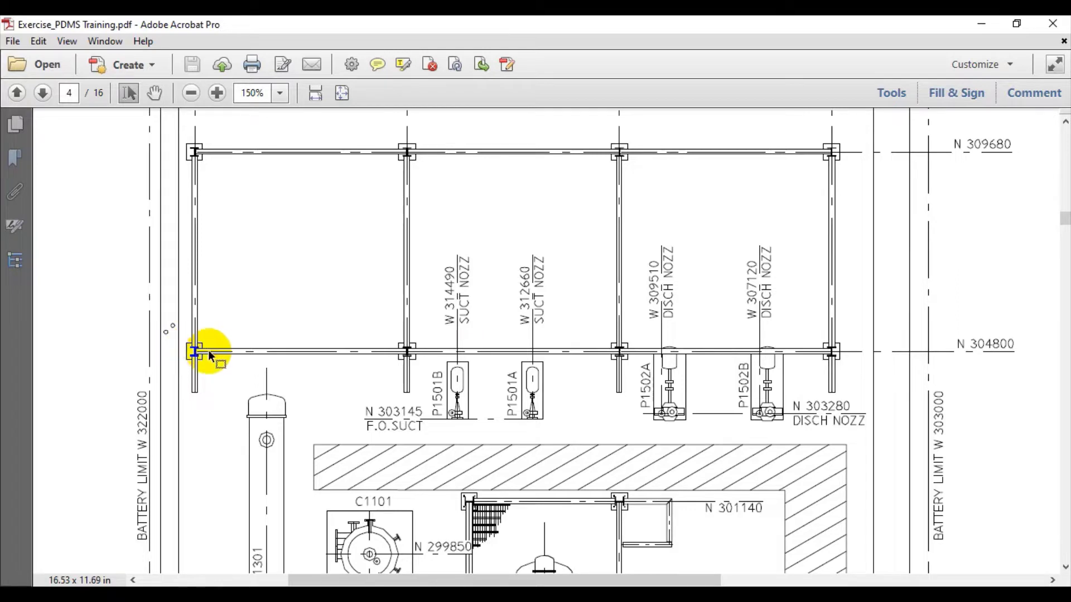
{"action": "scroll", "coordinate": [209, 378], "scroll_direction": "down", "scroll_amount": 1, "text": "ctrl"}
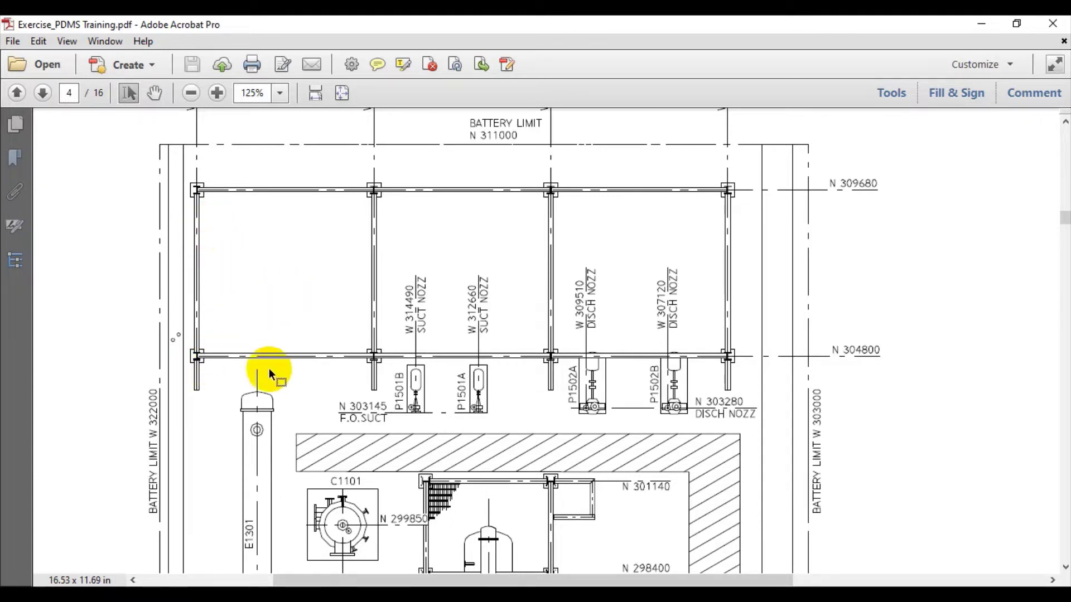
{"action": "scroll", "coordinate": [346, 355], "scroll_direction": "up", "scroll_amount": 1, "text": "ctrl"}
{"action": "scroll", "coordinate": [349, 357], "scroll_direction": "down", "scroll_amount": 2, "text": "ctrl"}
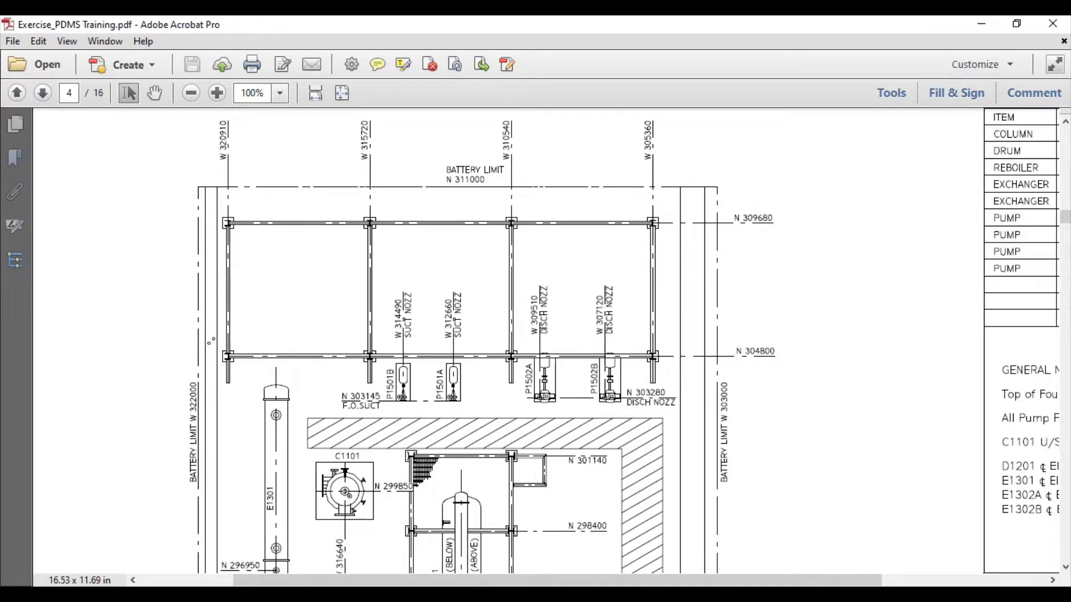
{"action": "key", "text": "alt+Tab"}
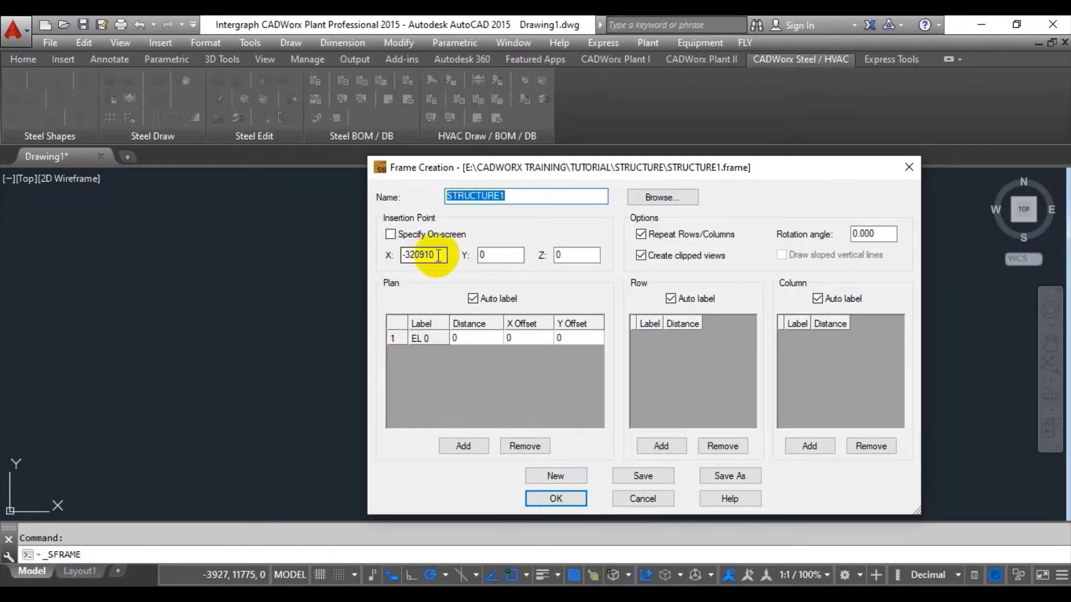
{"action": "key", "text": "alt+Tab"}
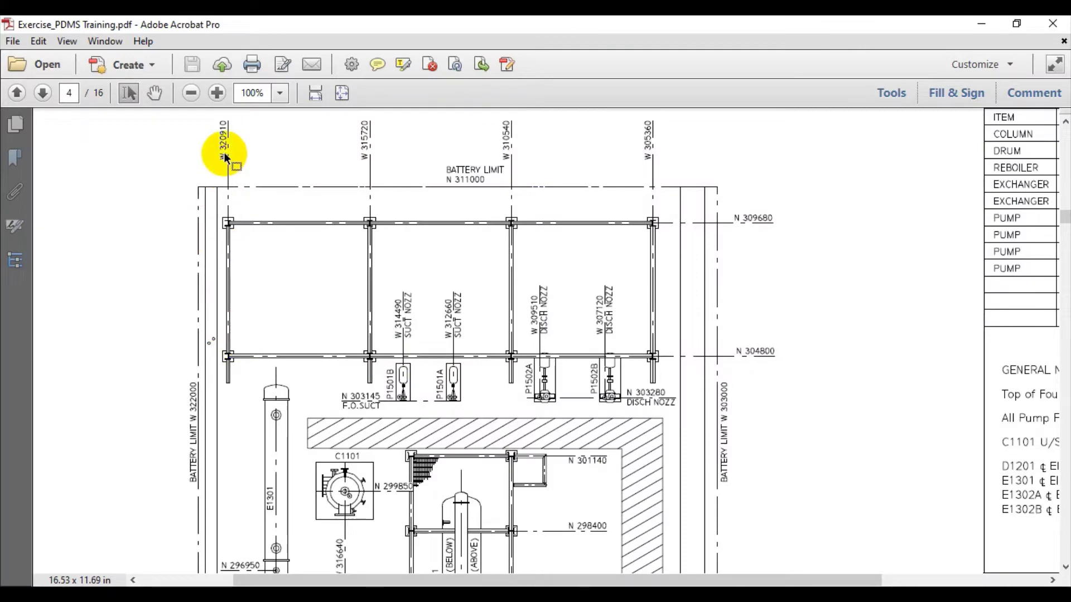
{"action": "scroll", "coordinate": [200, 123], "scroll_direction": "up", "scroll_amount": 2, "text": "ctrl"}
{"action": "scroll", "coordinate": [202, 125], "scroll_direction": "up", "scroll_amount": 2, "text": "ctrl"}
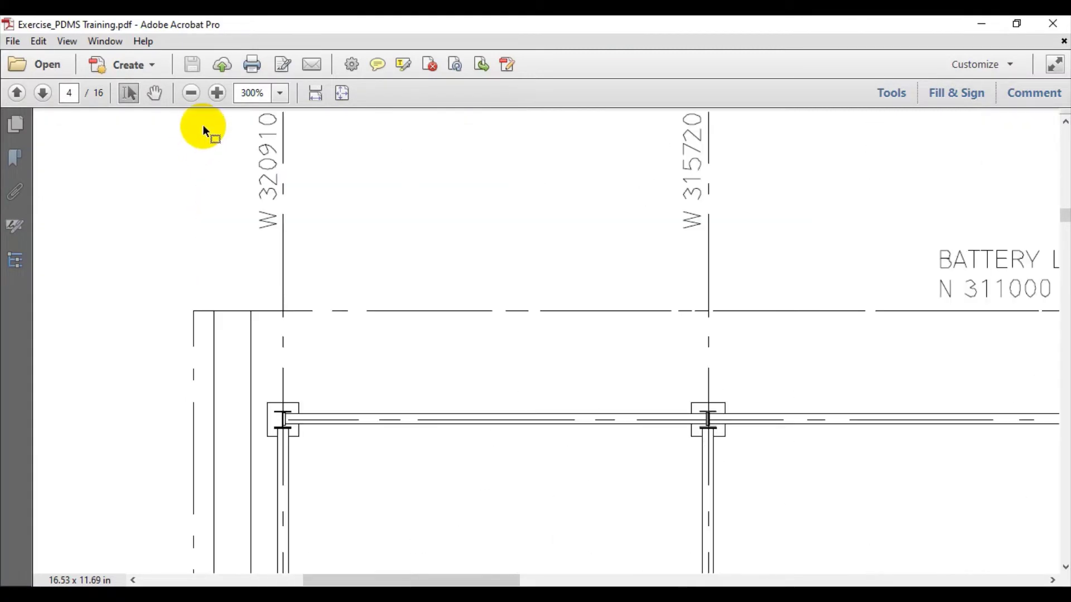
{"action": "scroll", "coordinate": [318, 257], "scroll_direction": "up", "scroll_amount": 2}
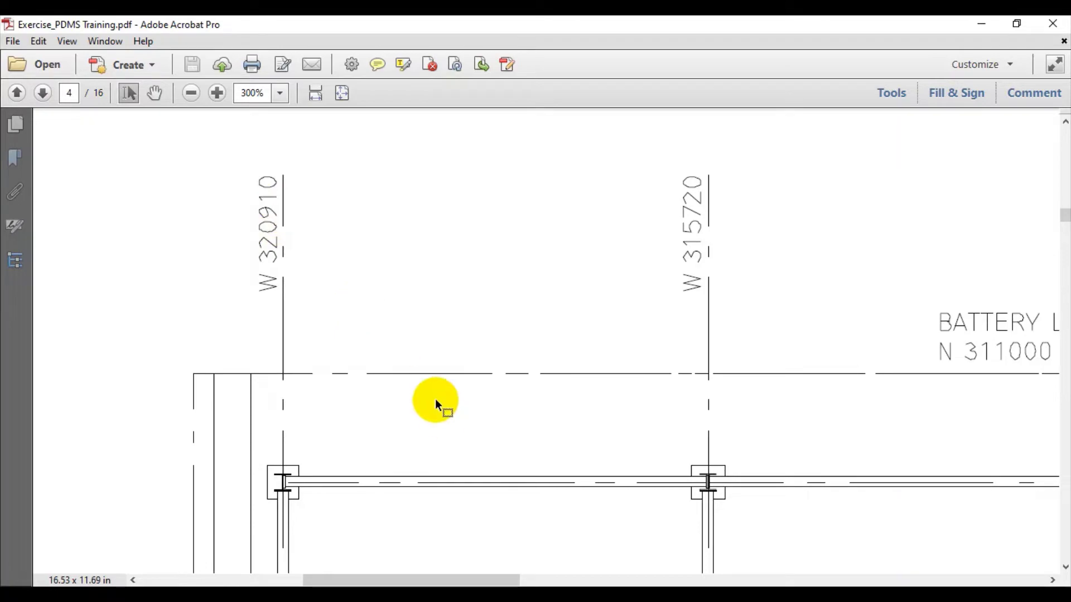
Return to the CADWorx Frame Creation settings and check the minus sign and number of the insertion point's X coordinate.
{"action": "left_click", "coordinate": [600, 532]}
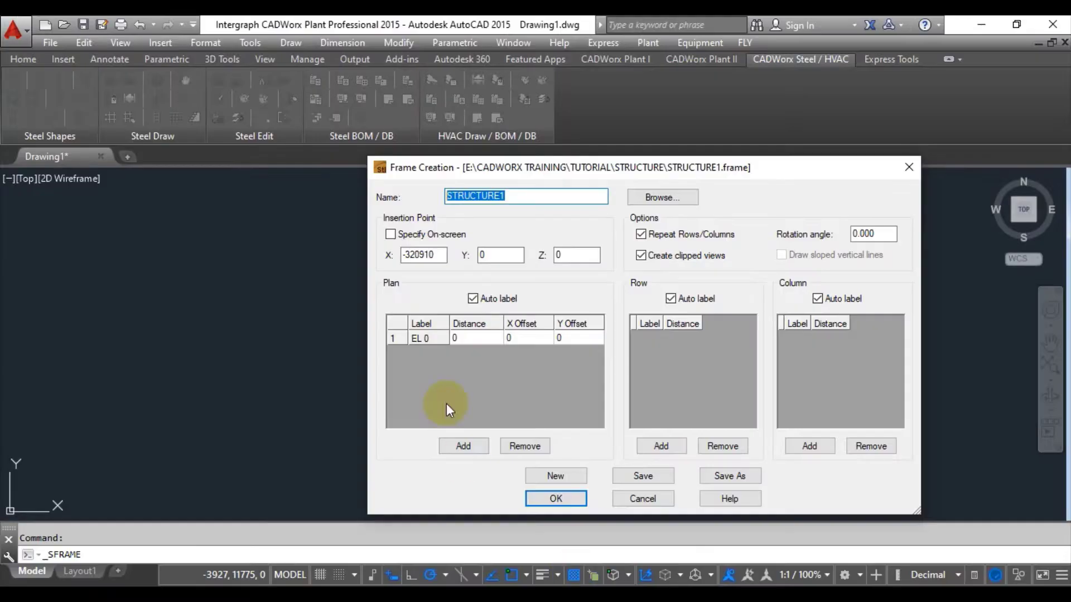
{"action": "left_click", "coordinate": [409, 256]}
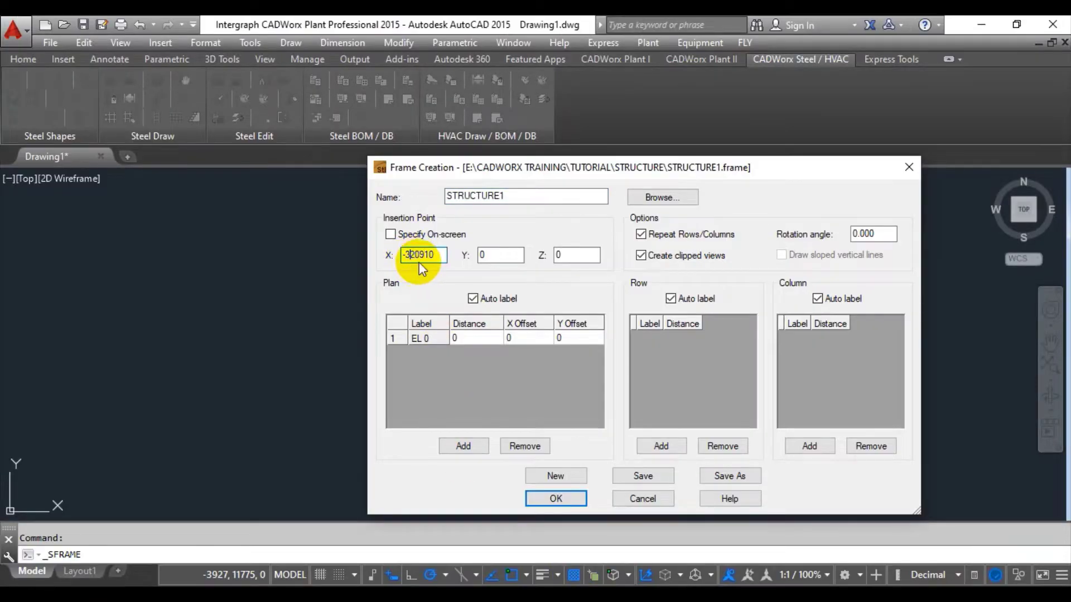
{"action": "double_click", "coordinate": [418, 260]}
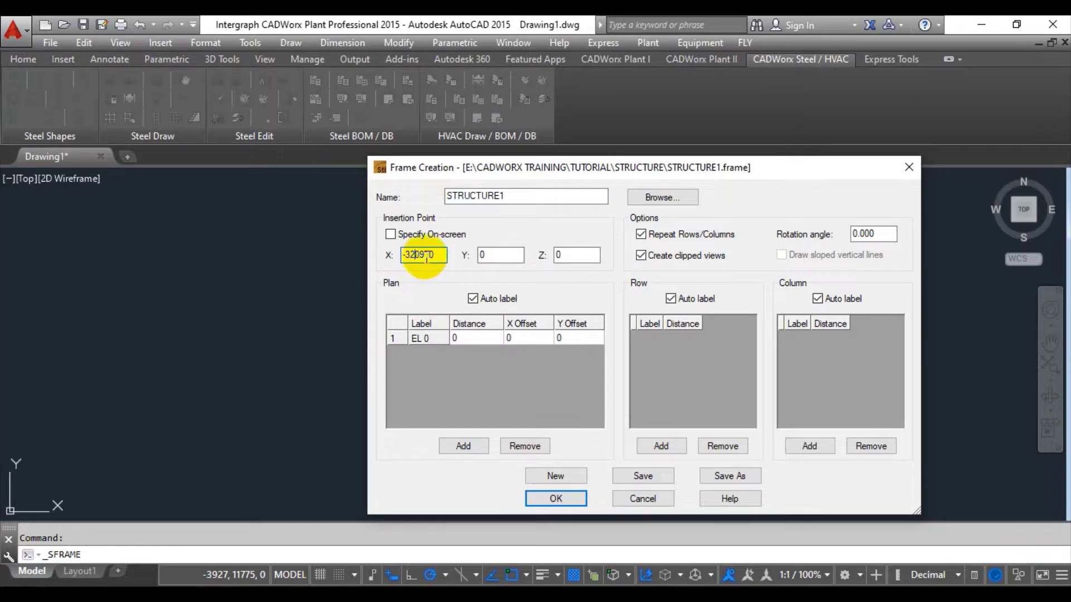
{"action": "left_click", "coordinate": [411, 255]}
{"action": "double_click", "coordinate": [409, 255]}
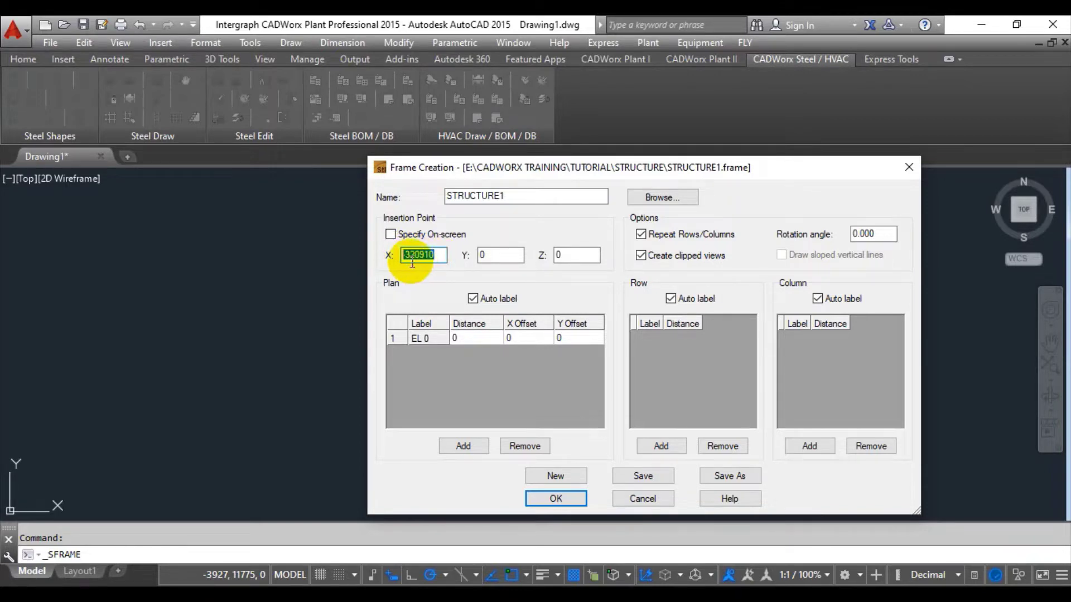
{"action": "left_click", "coordinate": [407, 255]}
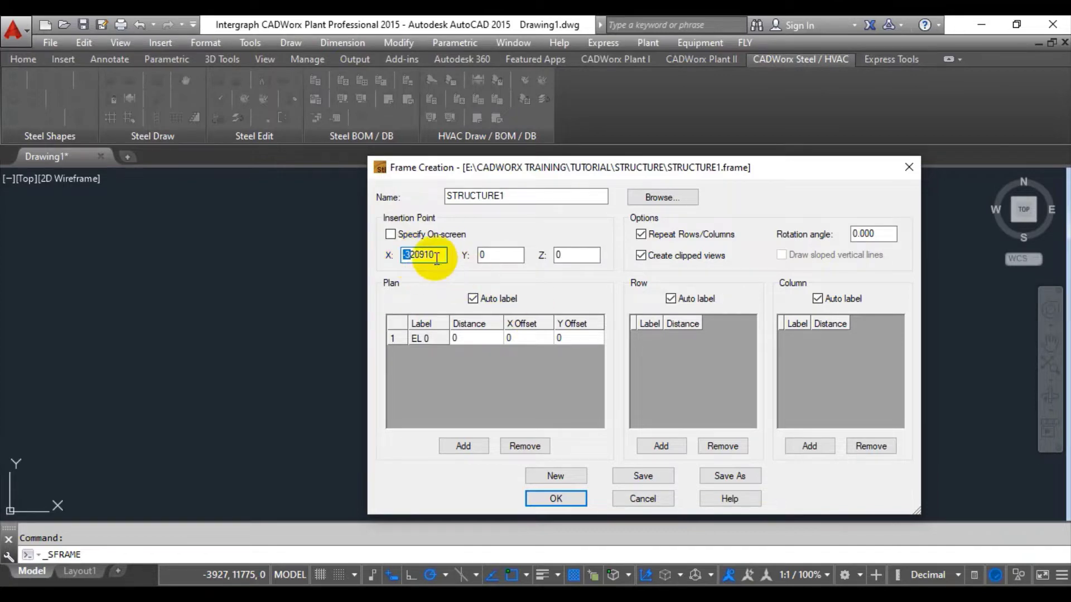
{"action": "left_click", "coordinate": [435, 255]}
Look up the pipe rack's lower row coordinate in the plot plan PDF and set the frame's insertion point Y to 304800.
{"action": "left_click", "coordinate": [488, 256]}
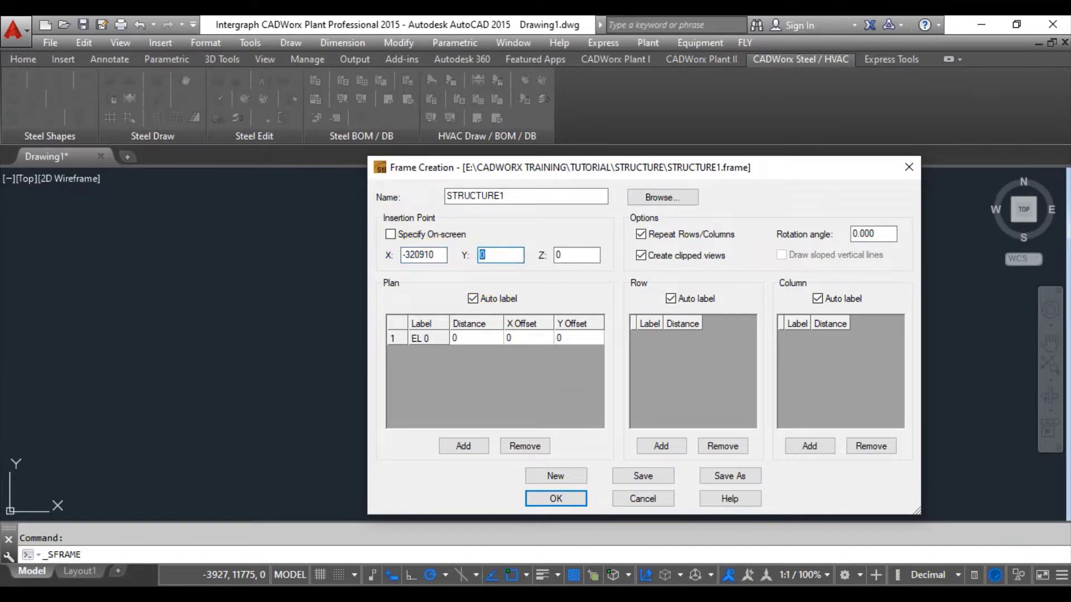
{"action": "left_click", "coordinate": [490, 255]}
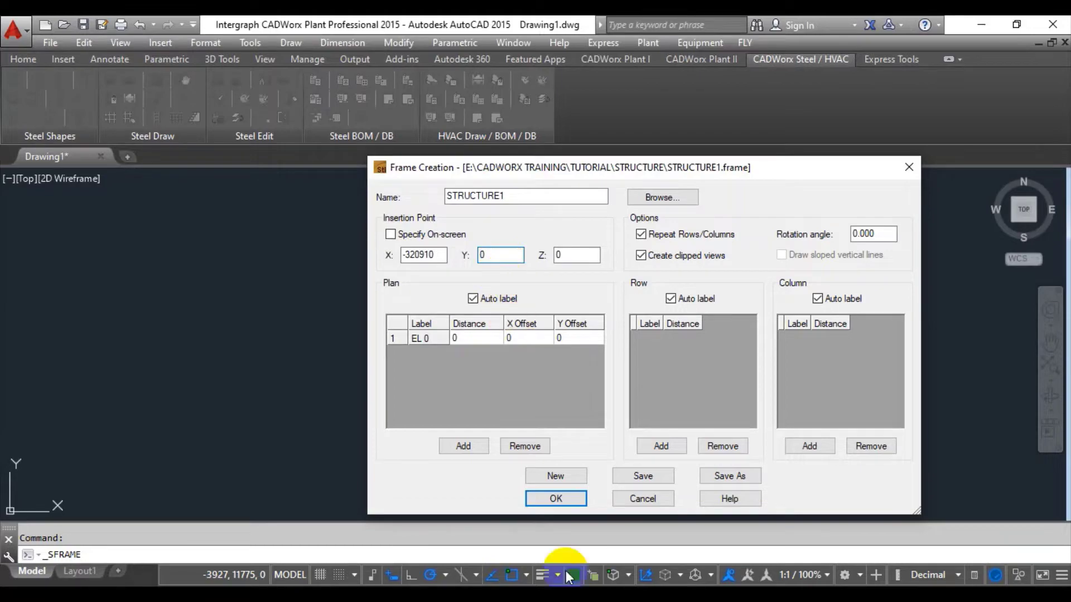
{"action": "key", "text": "alt+Tab"}
{"action": "left_click", "coordinate": [517, 369]}
{"action": "scroll", "coordinate": [428, 299], "scroll_direction": "down", "scroll_amount": 3, "text": "ctrl"}
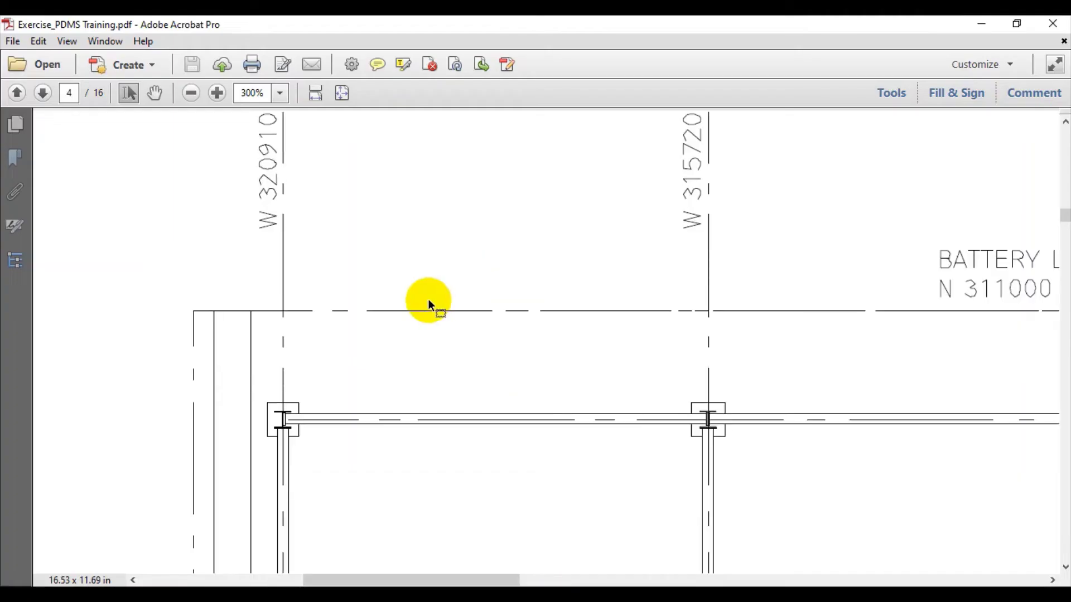
{"action": "scroll", "coordinate": [429, 313], "scroll_direction": "down", "scroll_amount": 3}
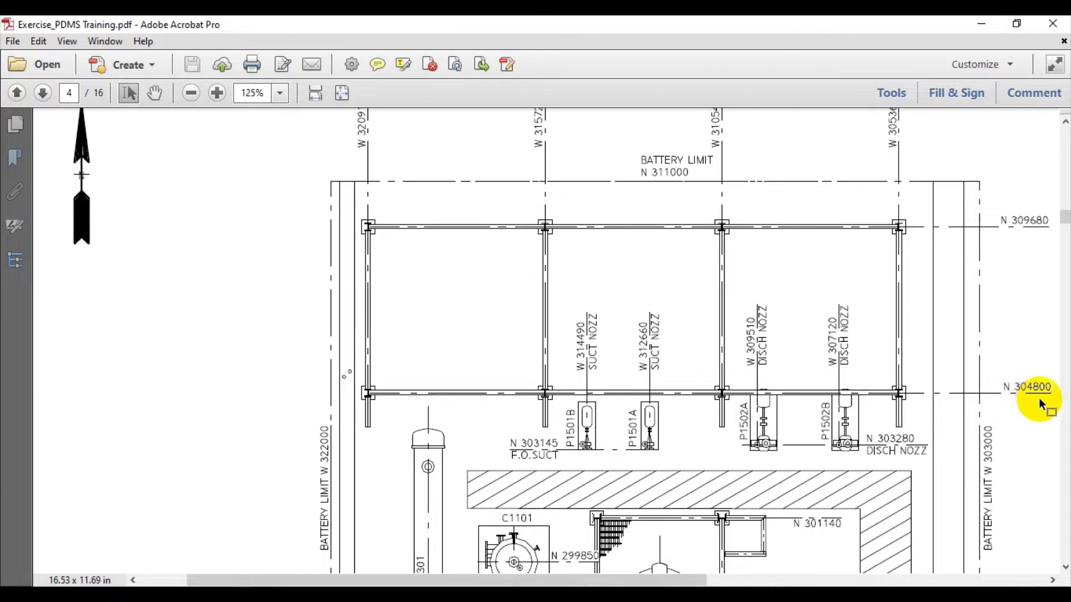
{"action": "scroll", "coordinate": [1039, 398], "scroll_direction": "up", "scroll_amount": 2, "text": "ctrl"}
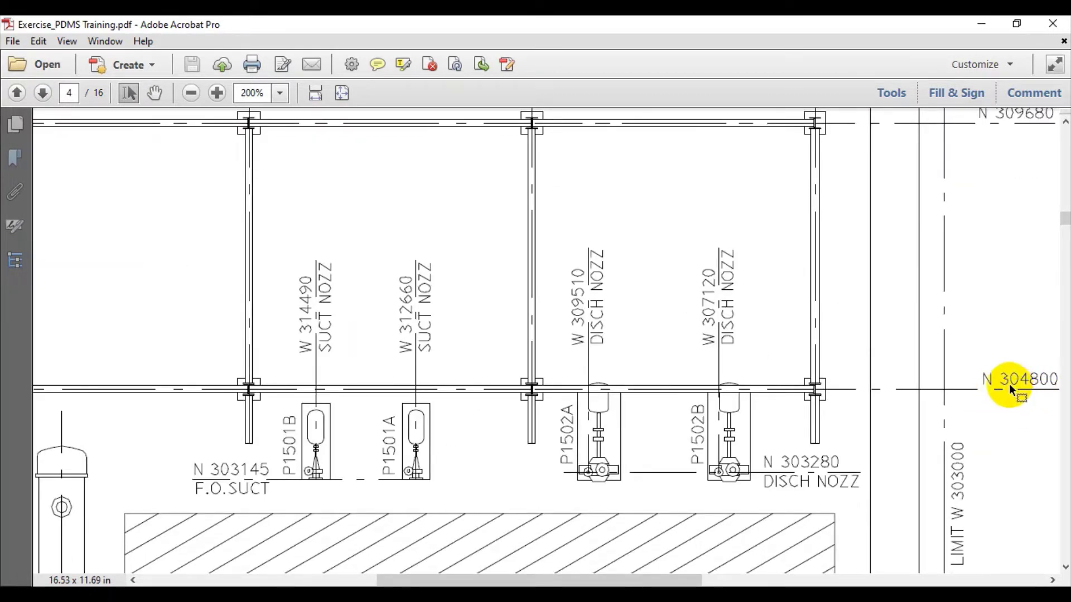
{"action": "scroll", "coordinate": [1008, 390], "scroll_direction": "down", "scroll_amount": 2}
{"action": "scroll", "coordinate": [1009, 363], "scroll_direction": "up", "scroll_amount": 2}
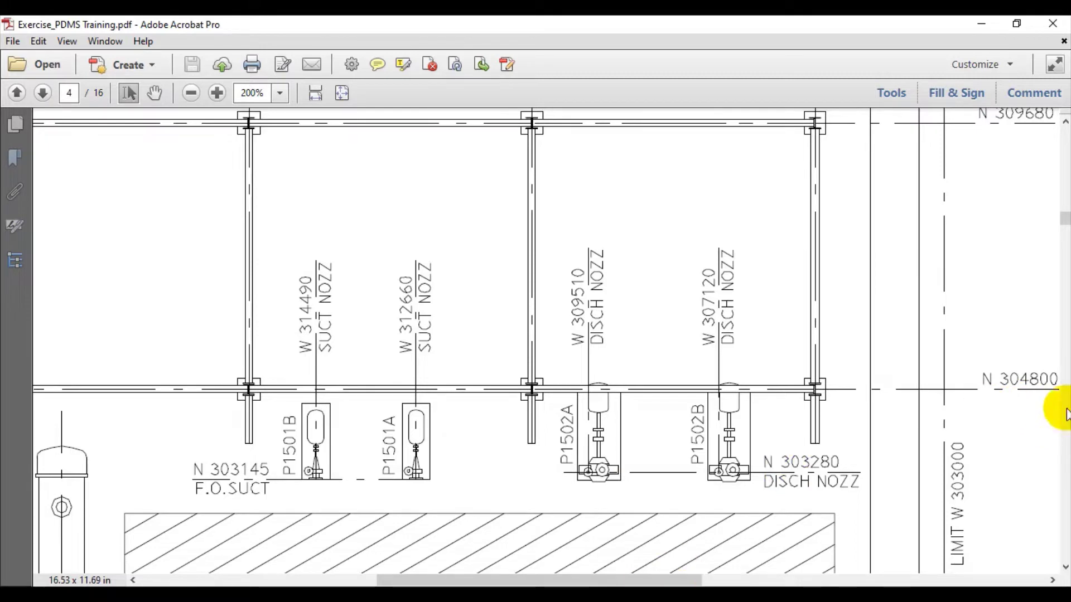
{"action": "left_click", "coordinate": [591, 587]}
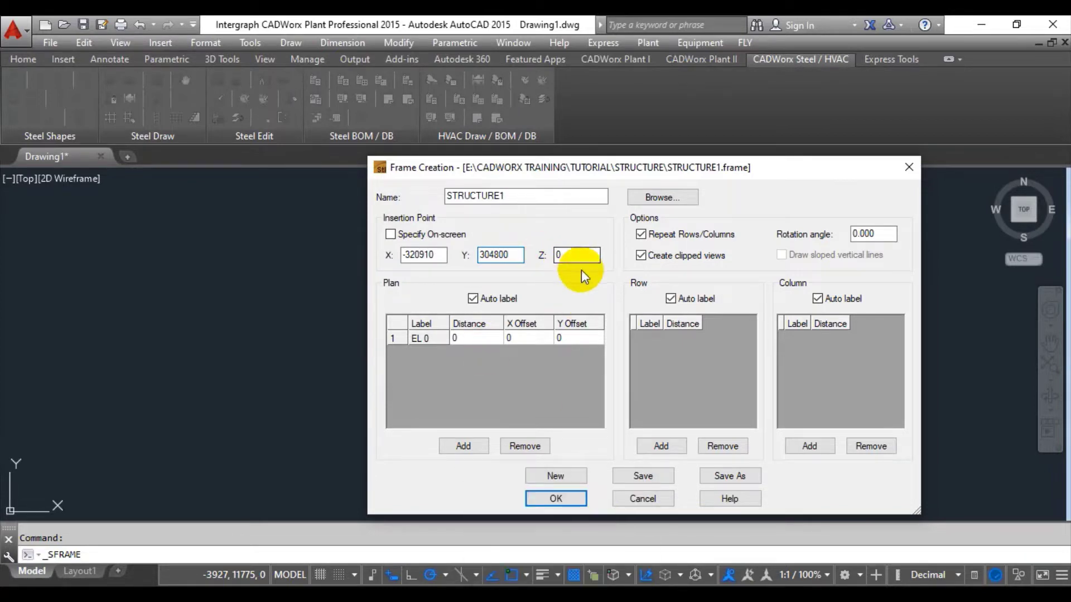
Look up the top of foundation slab elevation in the PDF's general notes and set the frame's insertion point Z to 100000.
{"action": "left_click", "coordinate": [550, 582]}
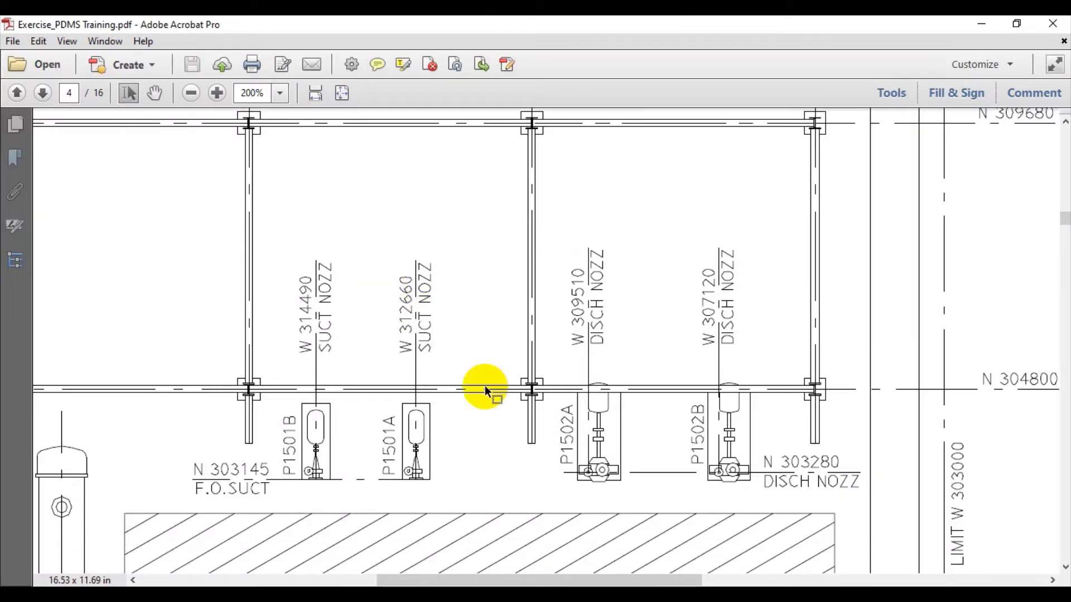
{"action": "scroll", "coordinate": [485, 393], "scroll_direction": "down", "scroll_amount": 3, "text": "ctrl"}
{"action": "scroll", "coordinate": [489, 394], "scroll_direction": "down", "scroll_amount": 5}
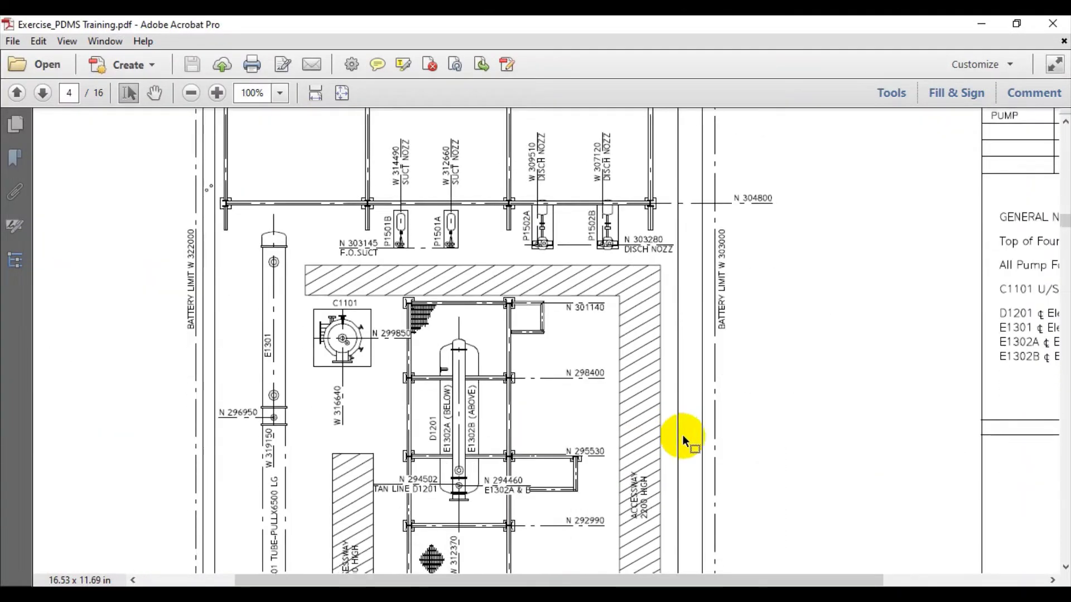
{"action": "mouse_move", "coordinate": [758, 580]}
{"action": "left_mouse_down"}
{"action": "mouse_move", "coordinate": [882, 578]}
{"action": "mouse_move", "coordinate": [899, 521]}
{"action": "left_mouse_up"}
{"action": "left_click", "coordinate": [768, 178]}
{"action": "left_click_drag", "start_coordinate": [768, 178], "coordinate": [967, 179]}
{"action": "left_click", "coordinate": [954, 179]}
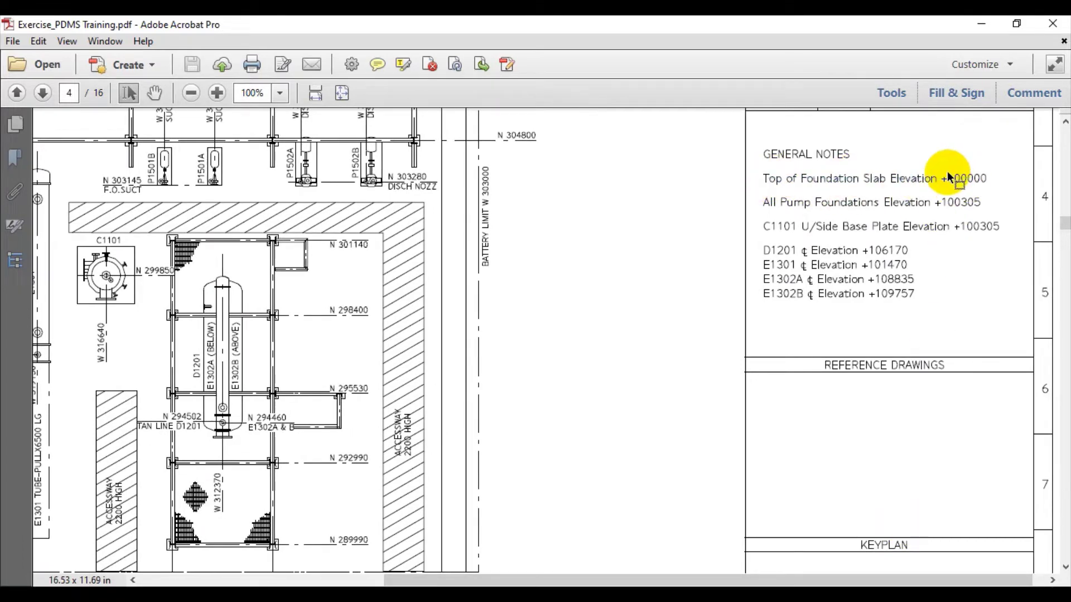
{"action": "scroll", "coordinate": [969, 188], "scroll_direction": "up", "scroll_amount": 2, "text": "ctrl"}
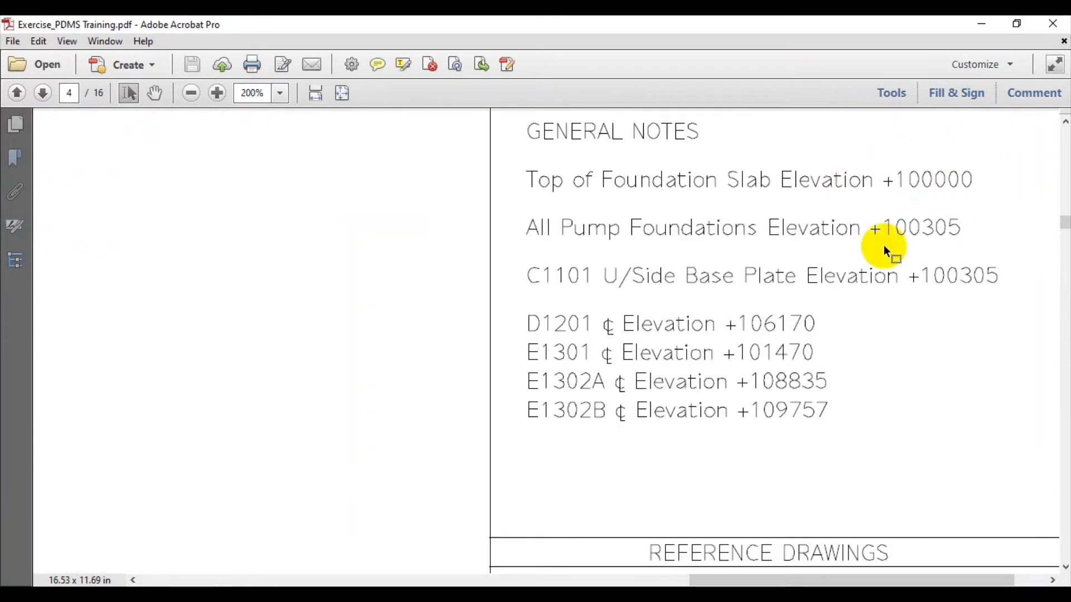
{"action": "scroll", "coordinate": [883, 246], "scroll_direction": "down", "scroll_amount": 2, "text": "ctrl"}
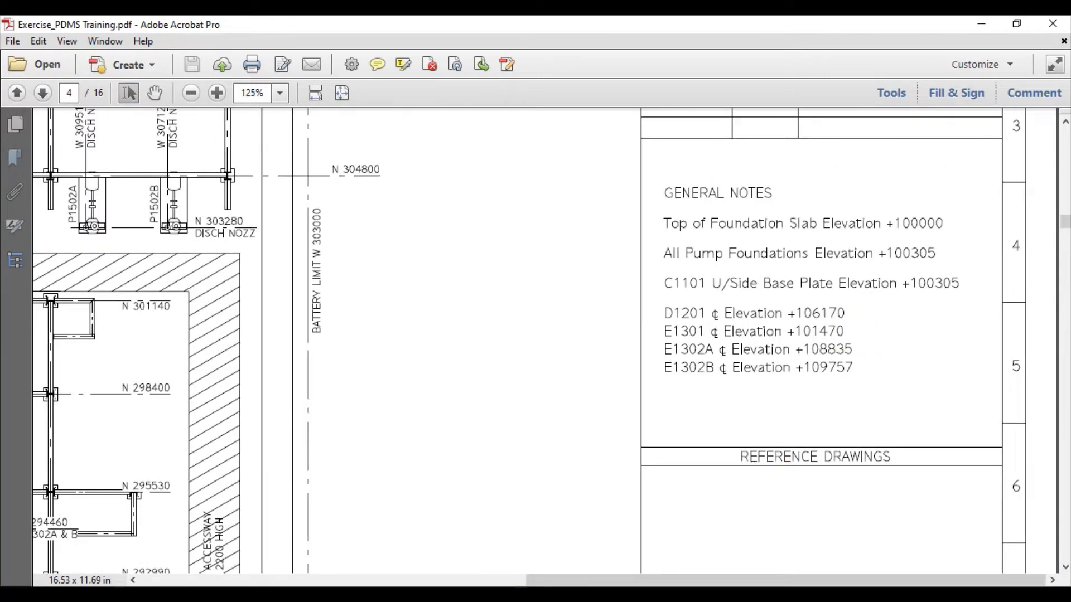
{"action": "key", "text": "alt+Tab"}
{"action": "double_click", "coordinate": [570, 255]}
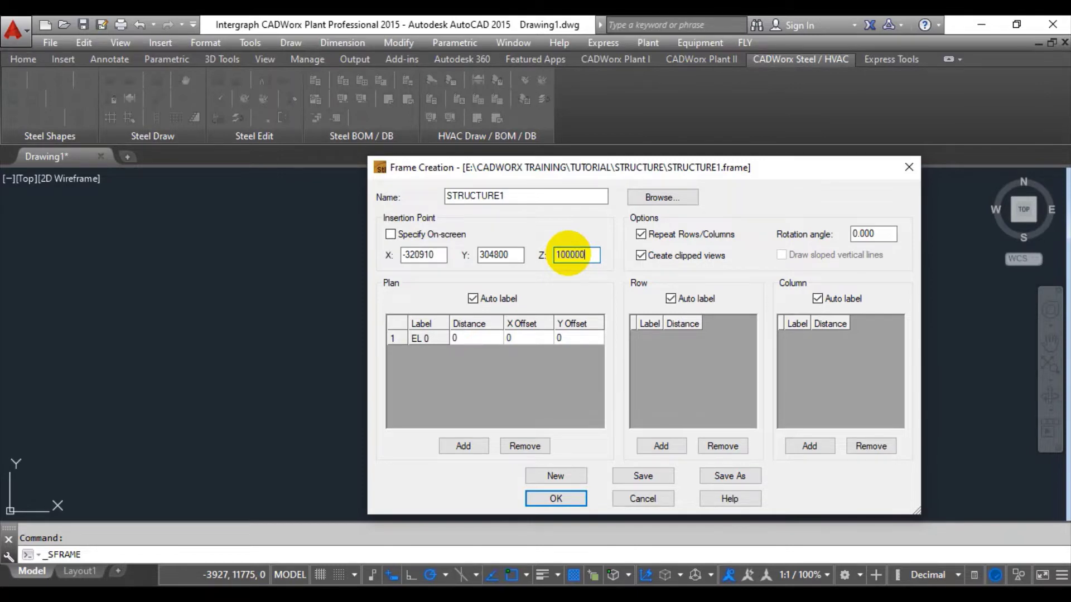
{"action": "type", "text": "100000"}
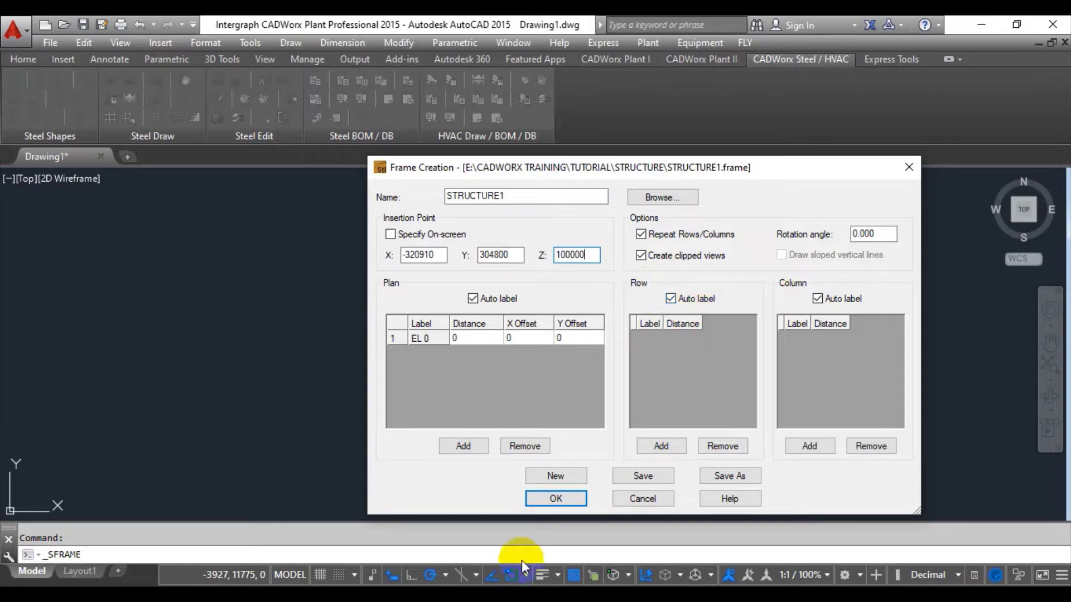
Check the pipe rack's grid lines in the plot plan PDF and add two rows to the frame in CADWorx.
{"action": "left_click", "coordinate": [553, 585]}
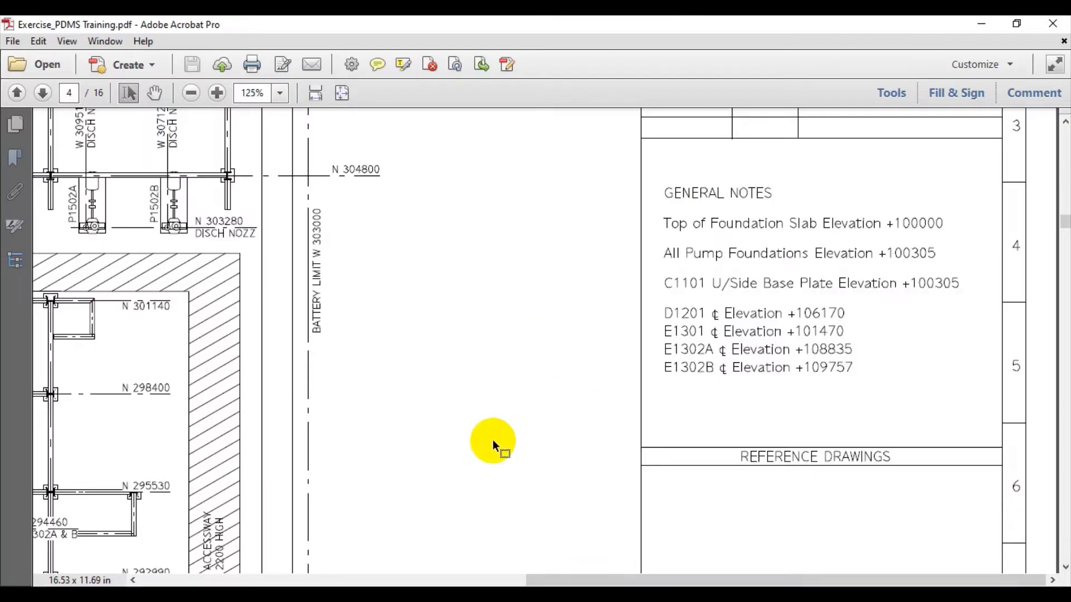
{"action": "scroll", "coordinate": [473, 439], "scroll_direction": "down", "scroll_amount": 3, "text": "ctrl"}
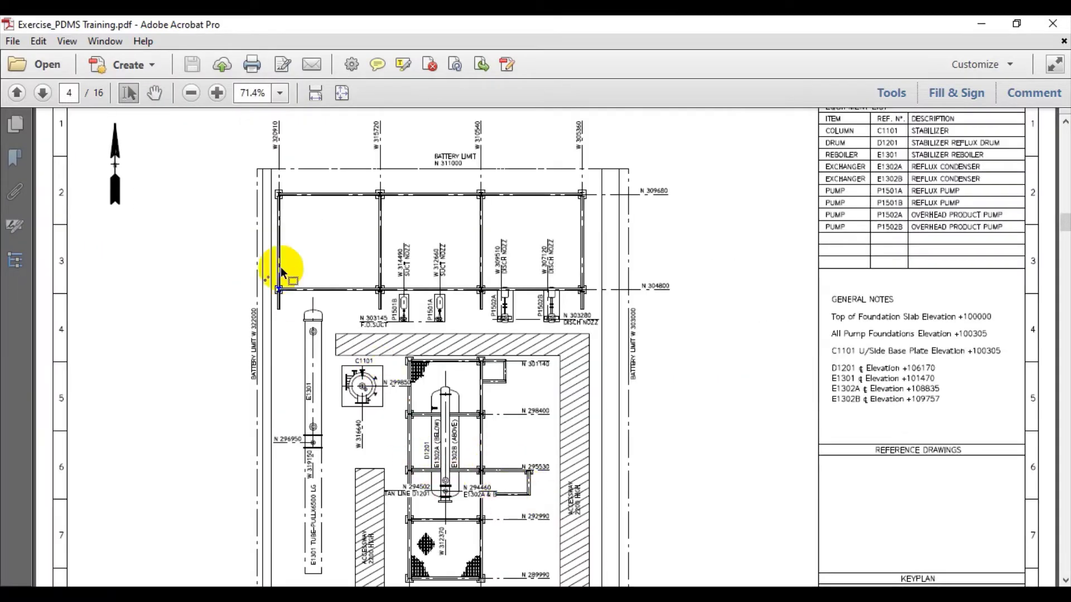
{"action": "scroll", "coordinate": [302, 253], "scroll_direction": "down", "scroll_amount": 1, "text": "ctrl"}
{"action": "scroll", "coordinate": [286, 216], "scroll_direction": "up", "scroll_amount": 2, "text": "ctrl"}
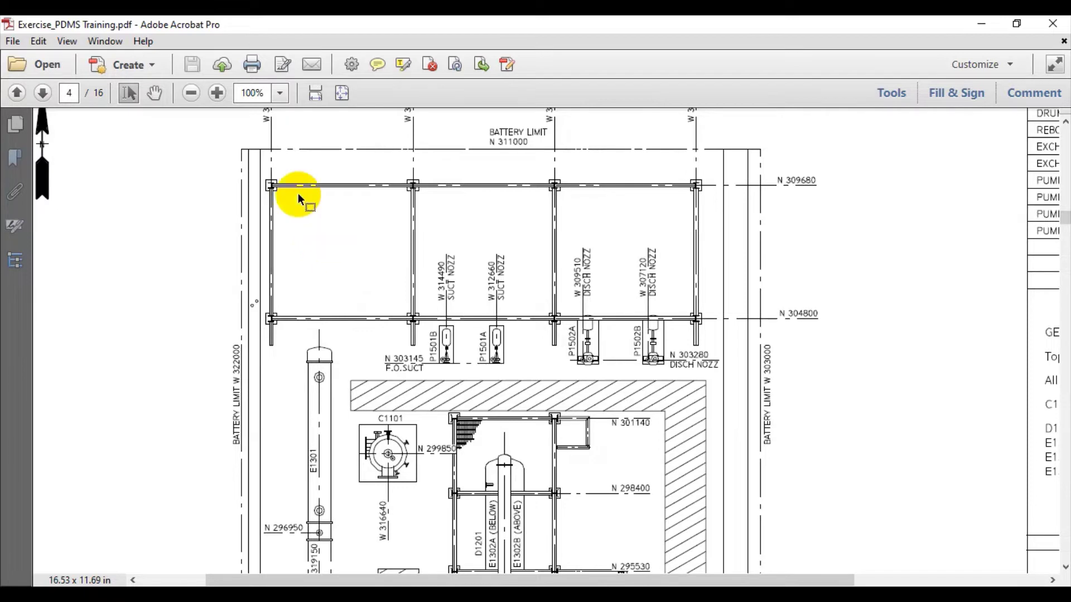
{"action": "scroll", "coordinate": [294, 228], "scroll_direction": "up", "scroll_amount": 2}
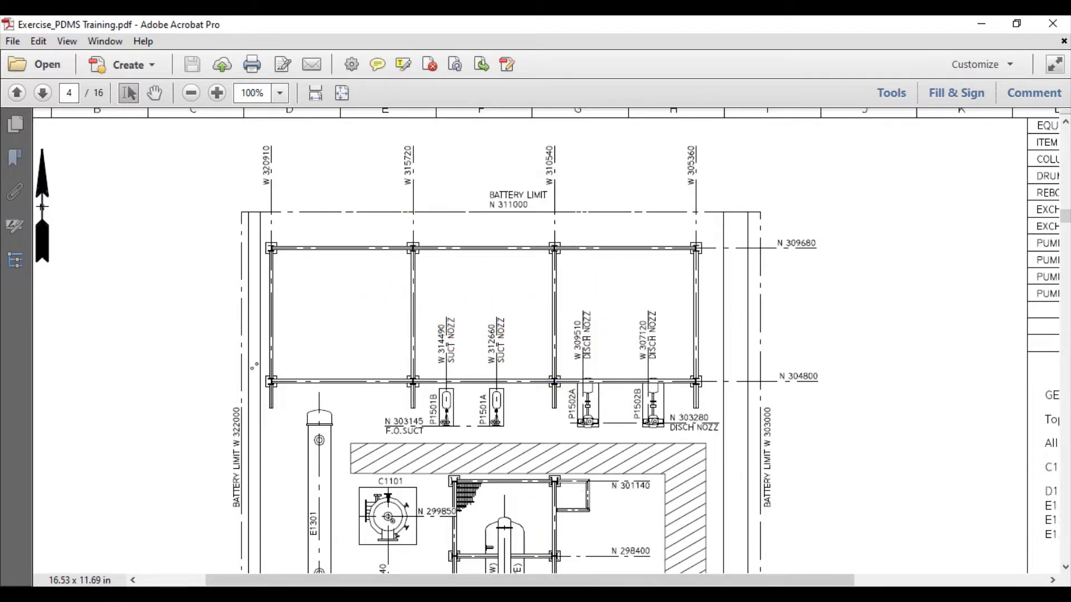
{"action": "left_click", "coordinate": [691, 491]}
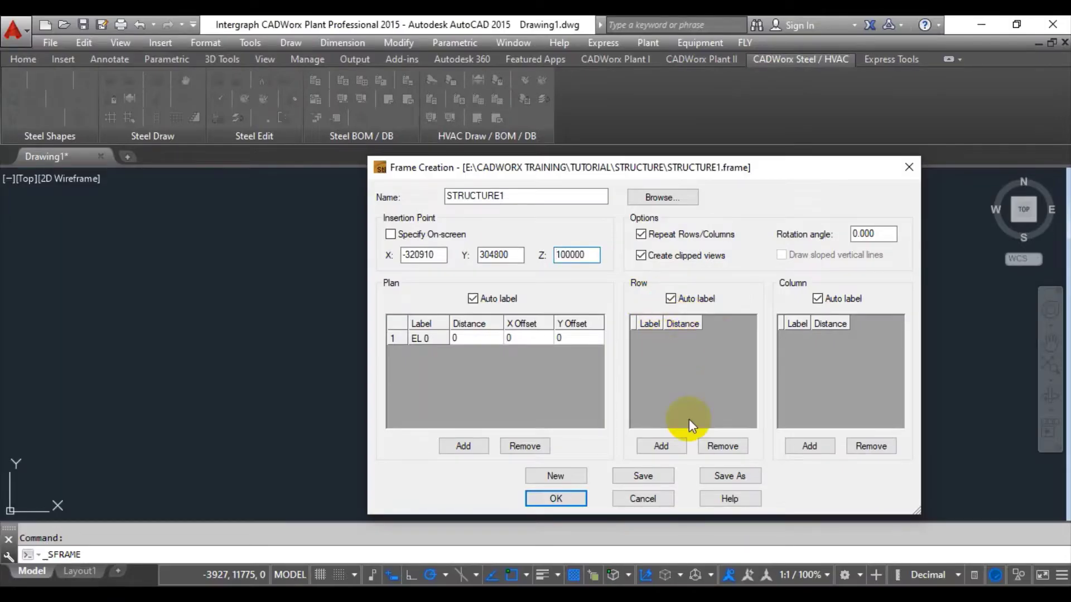
{"action": "left_click", "coordinate": [674, 446]}
{"action": "left_click", "coordinate": [672, 446]}
Add four columns to the frame's grid definition.
{"action": "left_click", "coordinate": [811, 341]}
{"action": "left_click", "coordinate": [812, 446]}
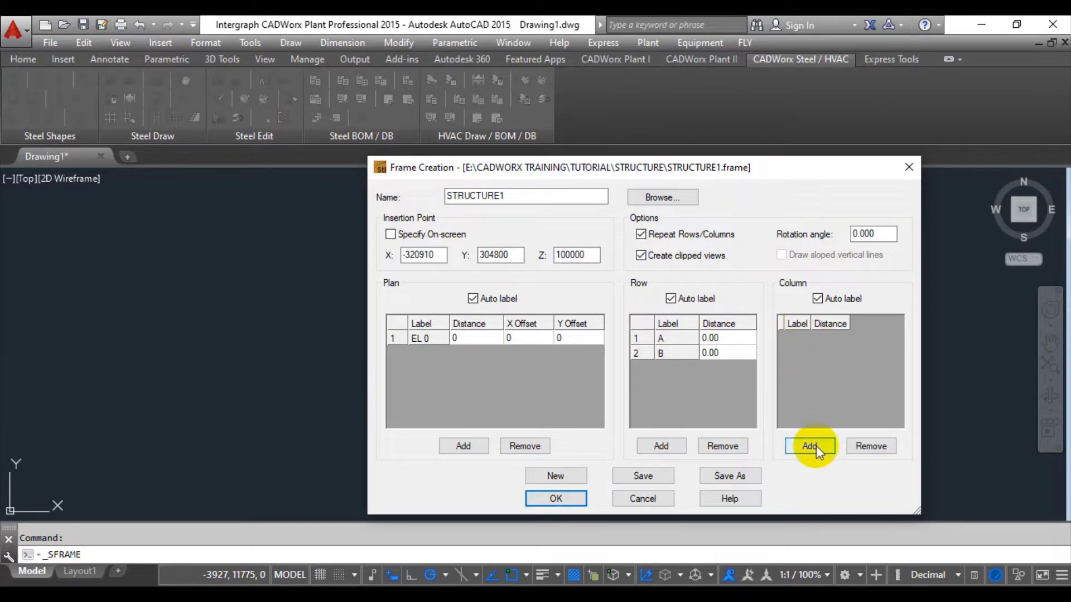
{"action": "left_click", "coordinate": [811, 446]}
{"action": "left_click", "coordinate": [812, 446]}
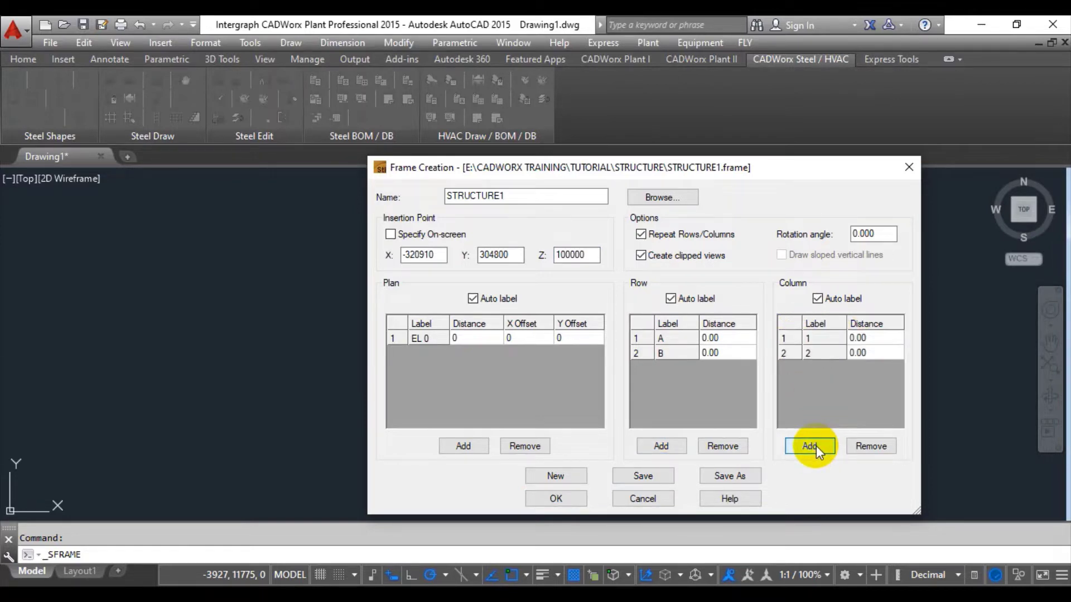
{"action": "left_click", "coordinate": [812, 446]}
{"action": "left_click", "coordinate": [812, 446]}
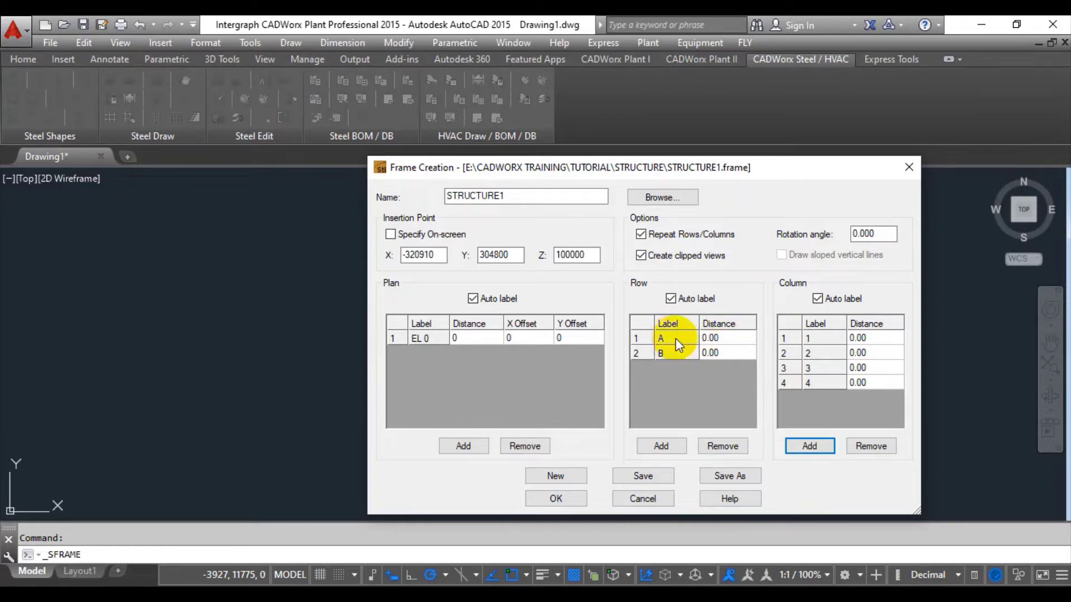
Select the distance of row B, switch to the plot plan PDF and open Calculator over it.
{"action": "left_click", "coordinate": [740, 341]}
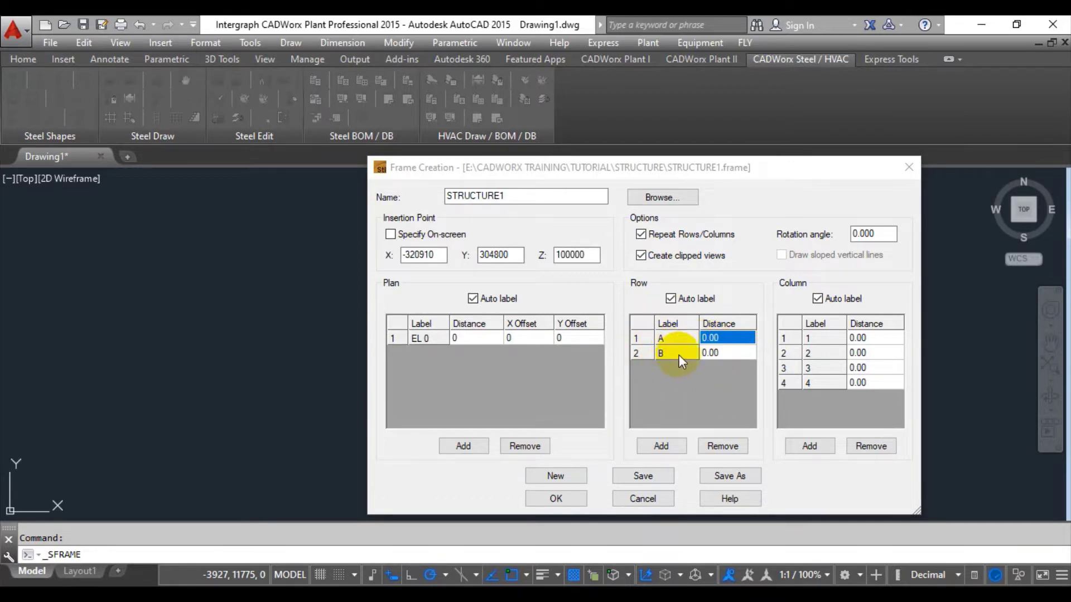
{"action": "left_click", "coordinate": [713, 353]}
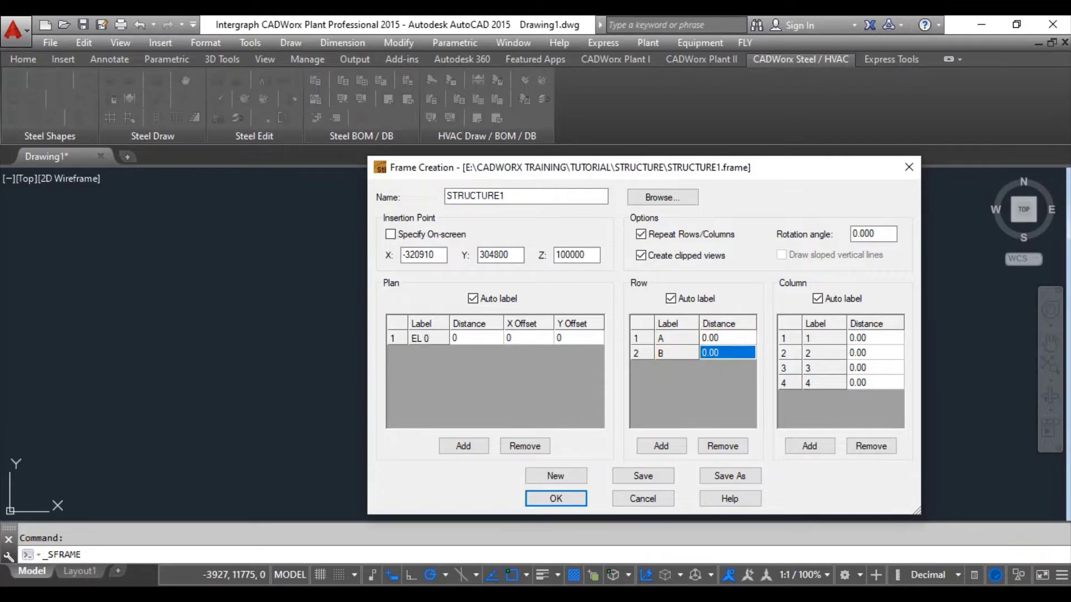
{"action": "key", "text": "alt+Tab"}
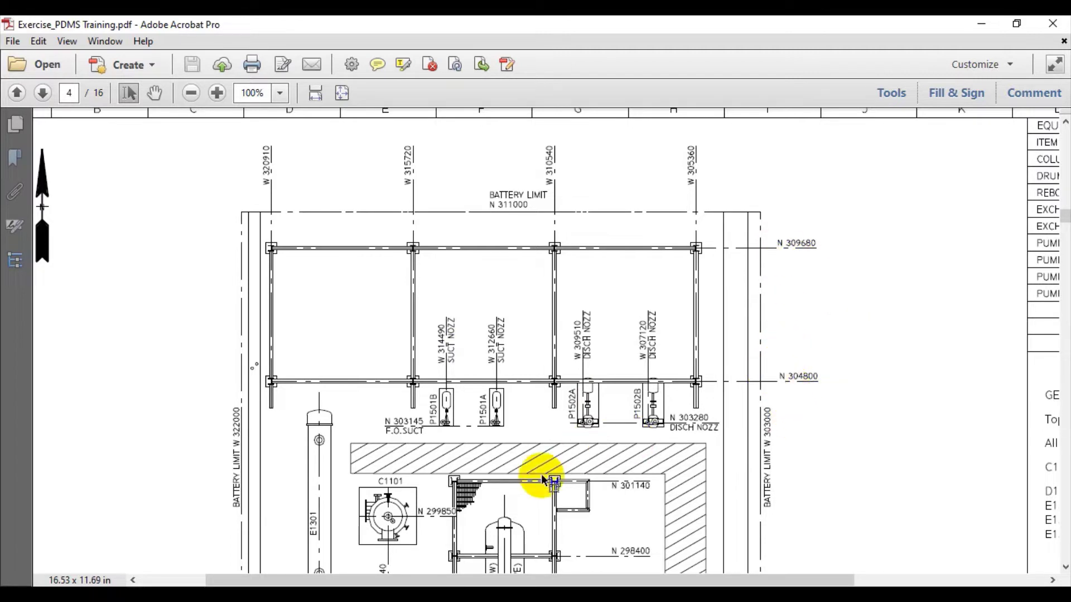
{"action": "left_click", "coordinate": [217, 585]}
{"action": "type", "text": "ca"}
{"action": "left_click", "coordinate": [162, 182]}
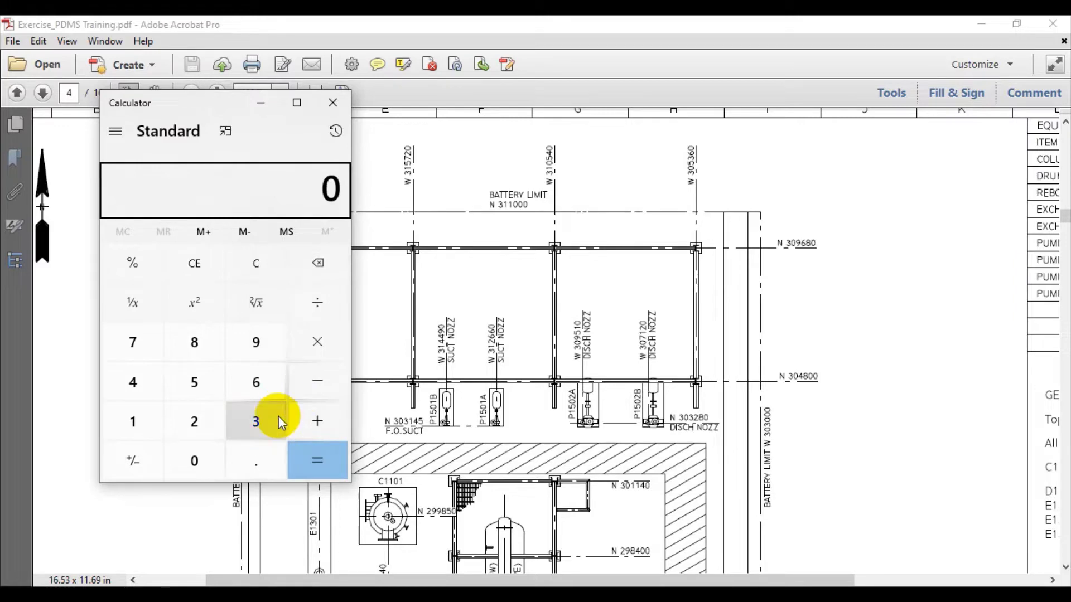
Calculate the row spacing between the pipe rack's north grid lines as 309680 − 304800.
{"action": "left_click", "coordinate": [258, 423]}
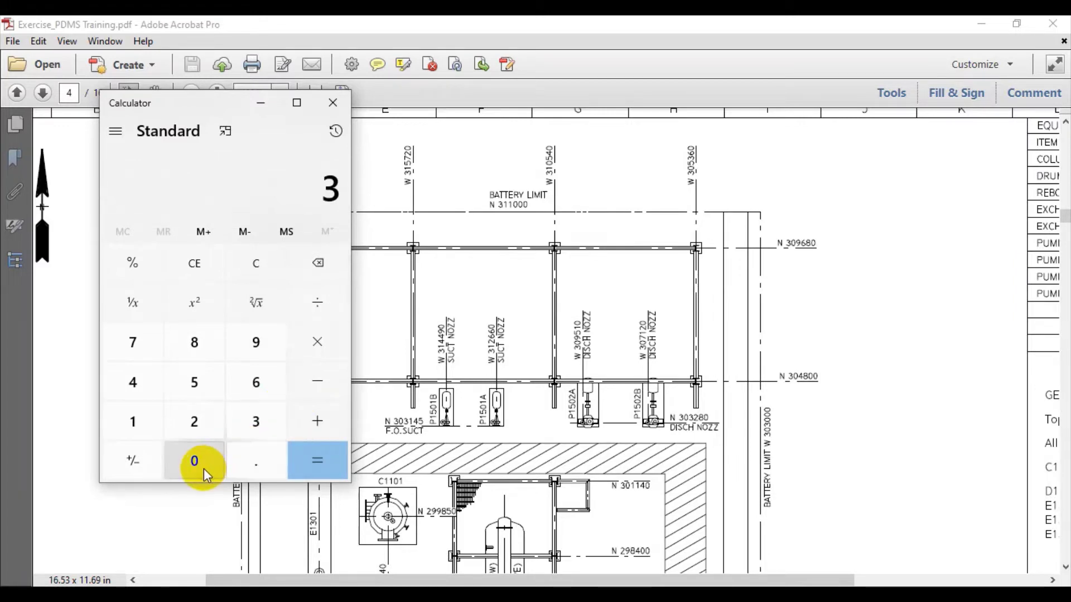
{"action": "left_click", "coordinate": [203, 468]}
{"action": "left_click", "coordinate": [263, 343]}
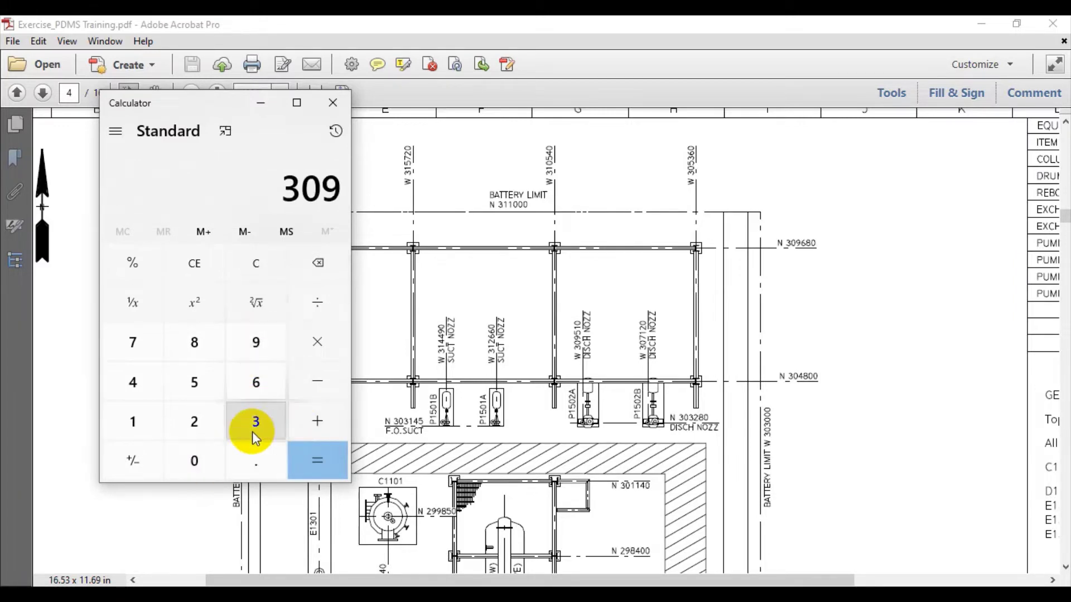
{"action": "left_click", "coordinate": [255, 390]}
{"action": "left_click", "coordinate": [194, 342]}
{"action": "left_click", "coordinate": [207, 463]}
{"action": "left_click", "coordinate": [330, 379]}
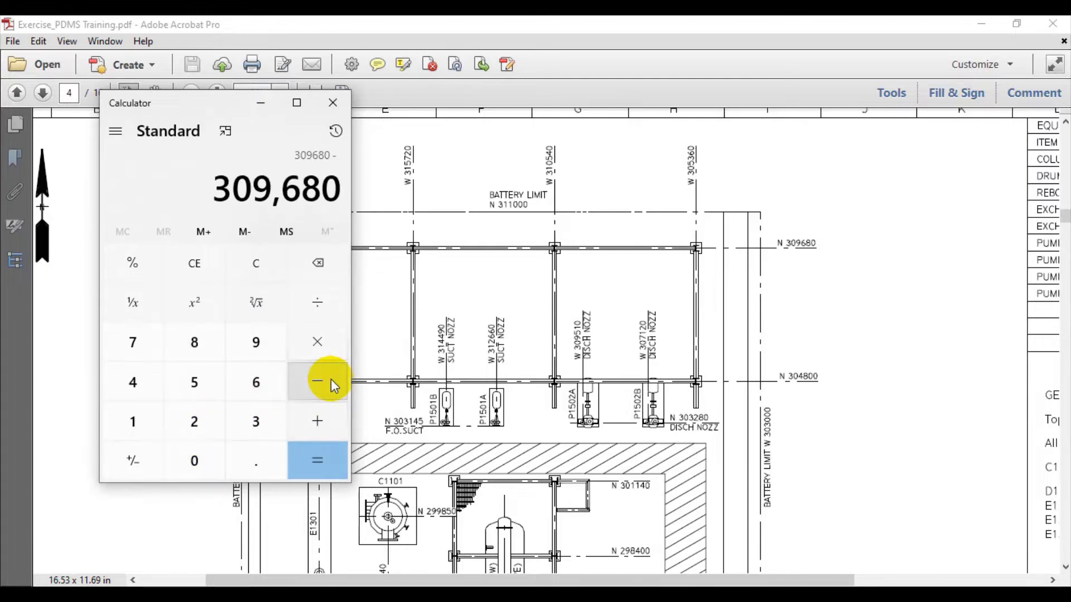
{"action": "left_click", "coordinate": [260, 426]}
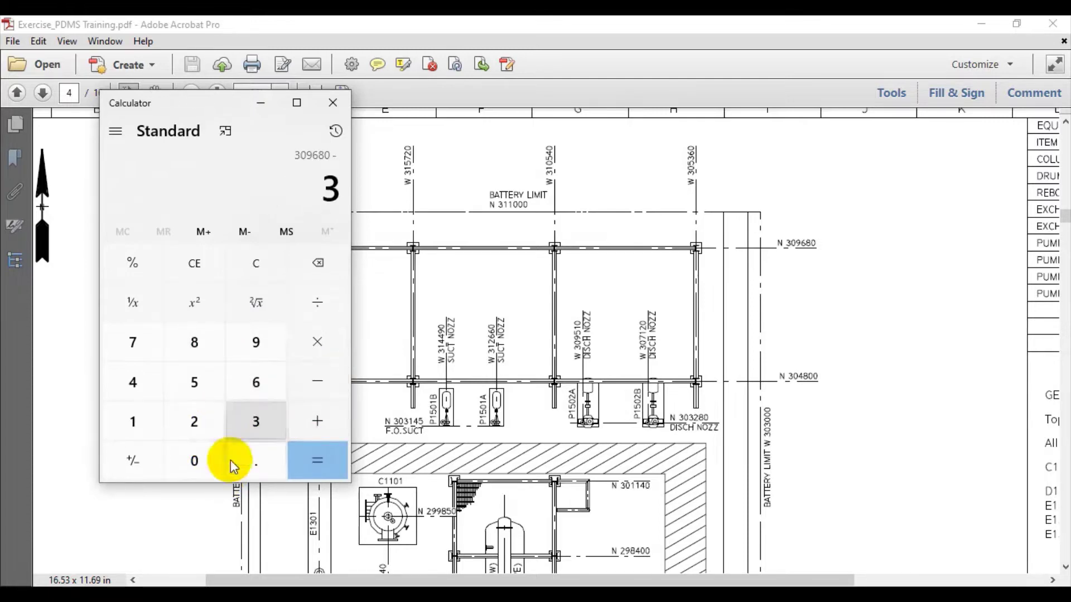
{"action": "left_click", "coordinate": [209, 464]}
{"action": "left_click", "coordinate": [140, 388]}
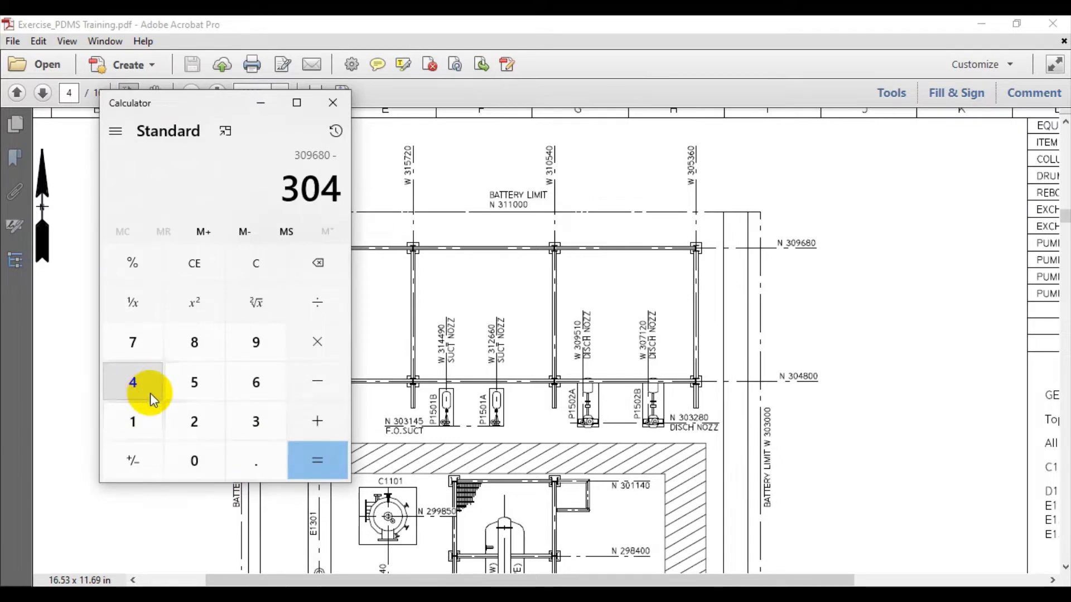
{"action": "left_click", "coordinate": [207, 335]}
{"action": "left_click", "coordinate": [202, 455]}
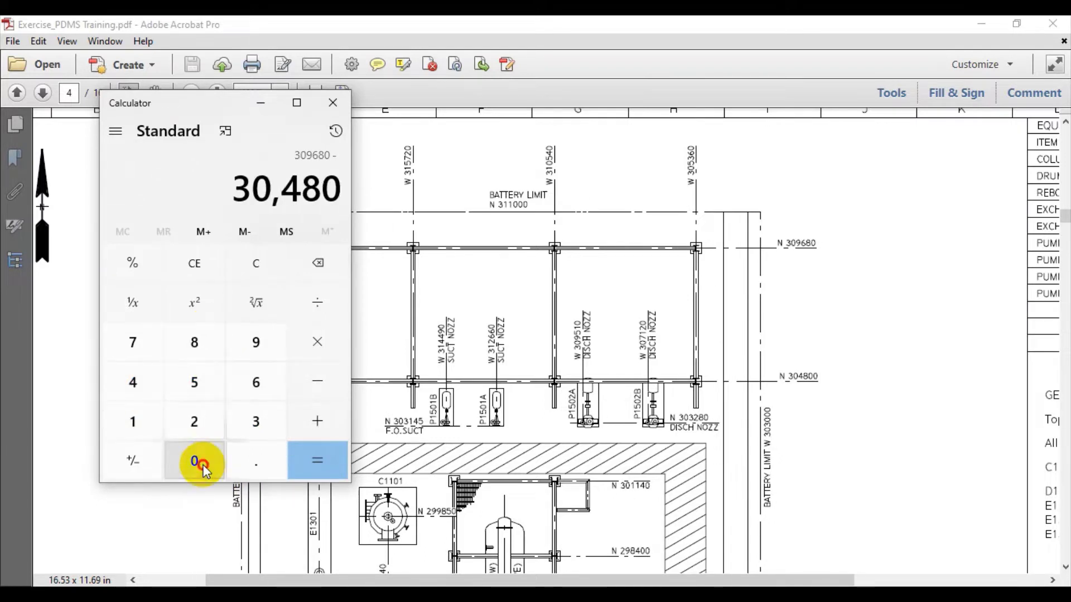
{"action": "left_click", "coordinate": [202, 455]}
{"action": "left_click", "coordinate": [328, 469]}
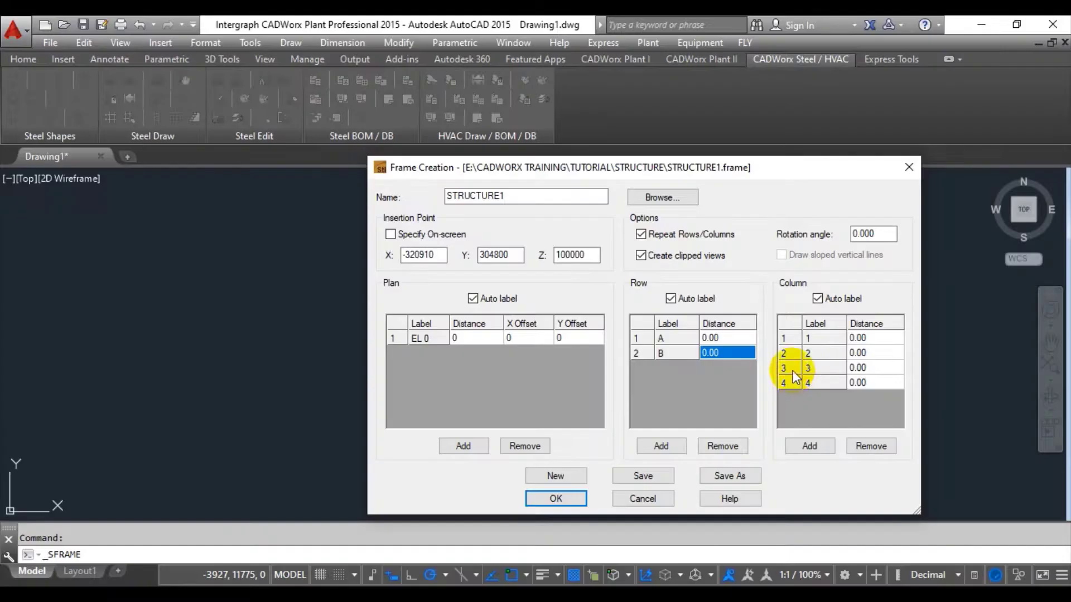
Return to CADWorx and set the distance of row B to 4880.
{"action": "left_click", "coordinate": [725, 352]}
{"action": "left_click", "coordinate": [732, 354]}
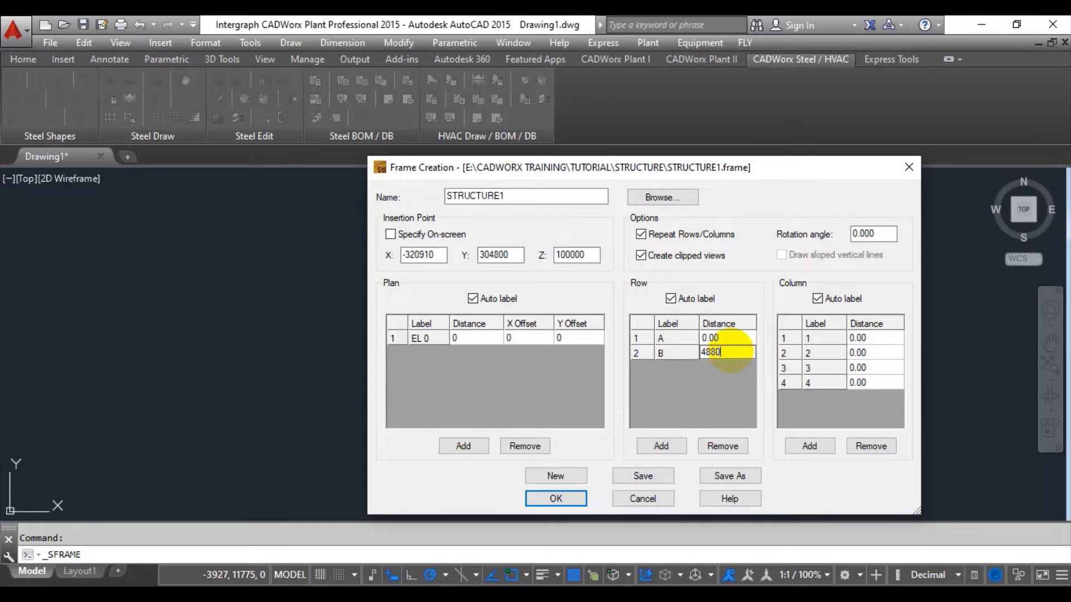
{"action": "left_click", "coordinate": [737, 396]}
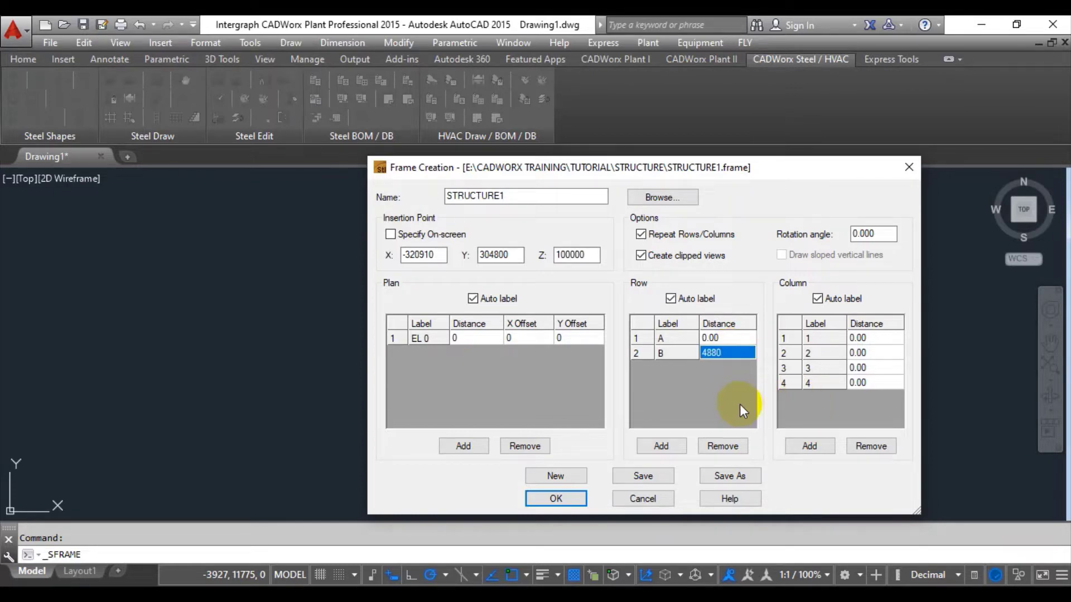
Switch to the plot plan PDF, enlarge the pipe rack and place Calculator clear of its west grid line coordinates.
{"action": "left_click", "coordinate": [889, 343]}
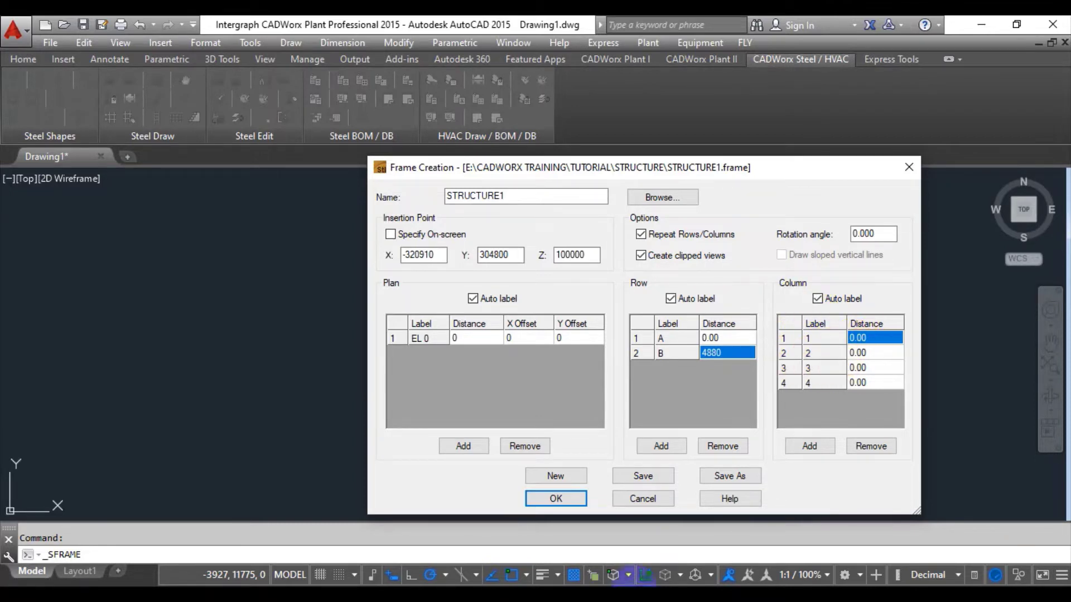
{"action": "key", "text": "alt+Tab"}
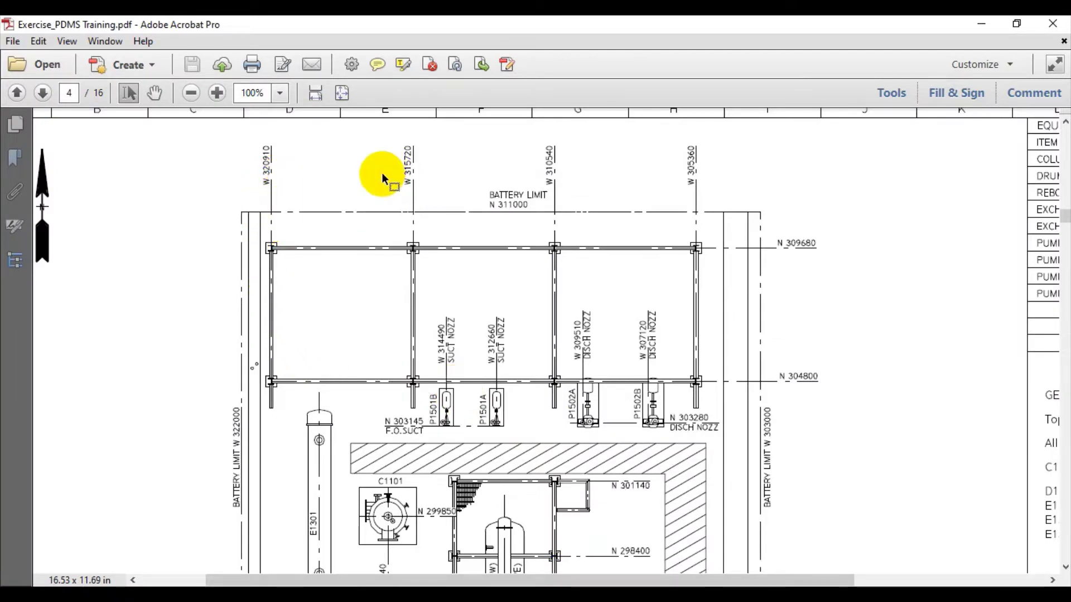
{"action": "scroll", "coordinate": [254, 165], "scroll_direction": "up", "scroll_amount": 2, "text": "ctrl"}
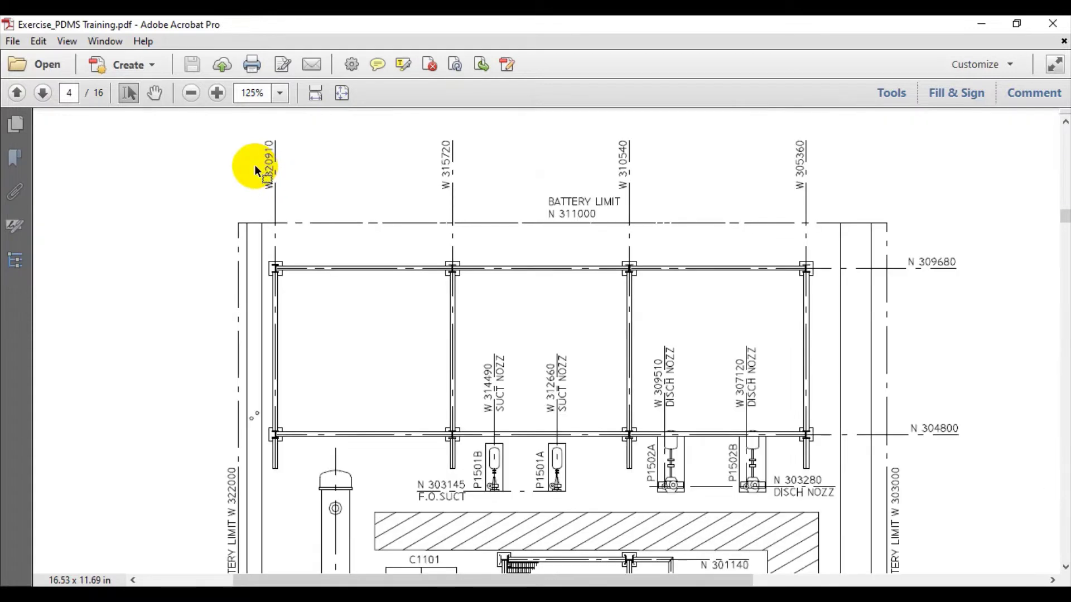
{"action": "left_click", "coordinate": [666, 585]}
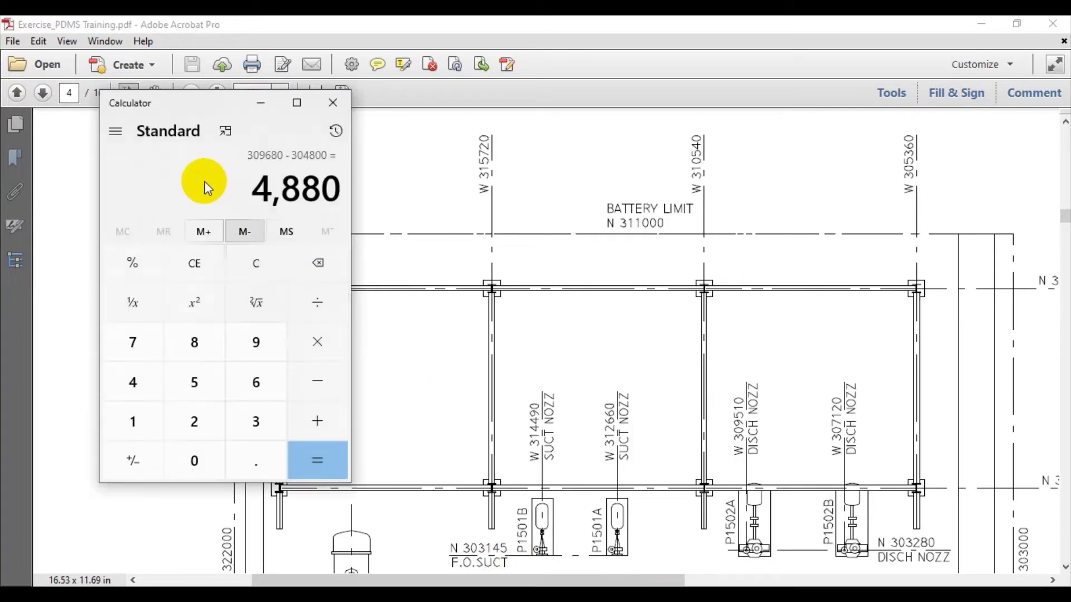
{"action": "left_click_drag", "start_coordinate": [144, 107], "coordinate": [61, 167]}
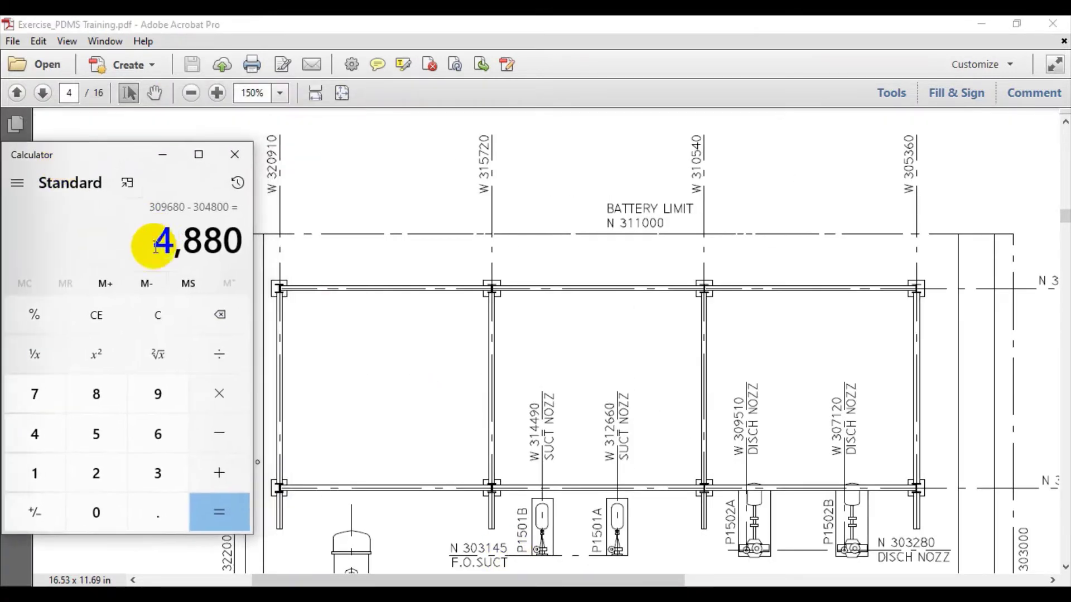
Calculate the spacing between the pipe rack's first two west grid lines as 315720 − 320910.
{"action": "left_click", "coordinate": [144, 478]}
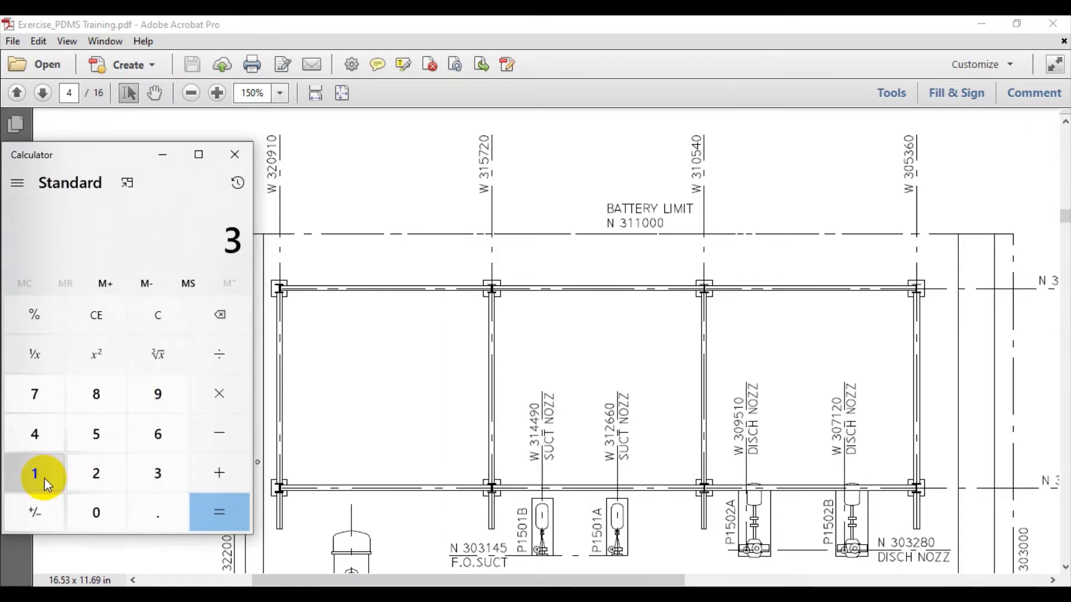
{"action": "left_click", "coordinate": [44, 477]}
{"action": "left_click", "coordinate": [93, 438]}
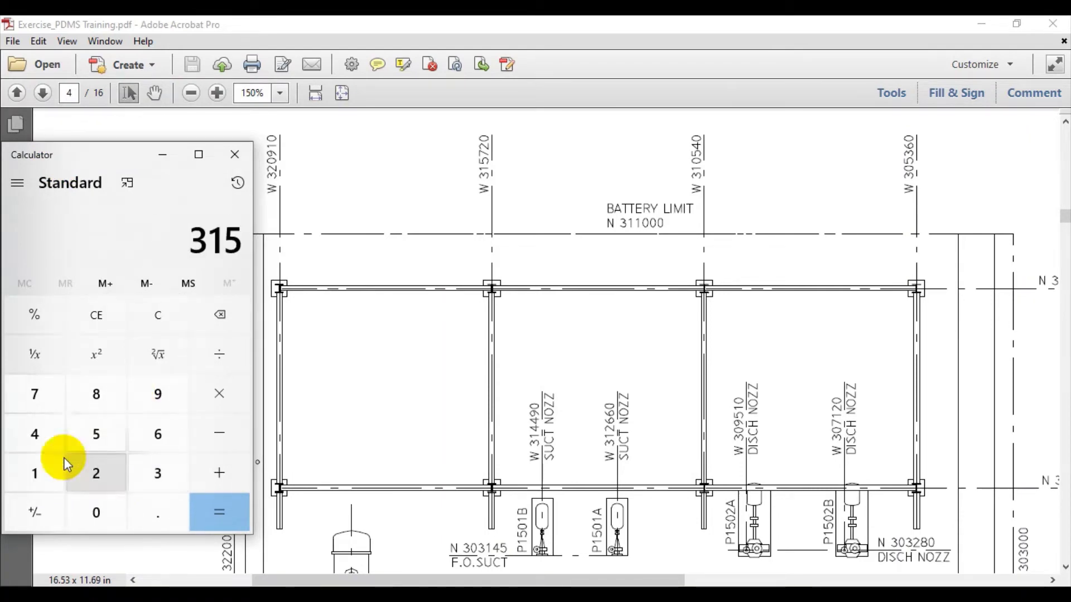
{"action": "left_click", "coordinate": [38, 394]}
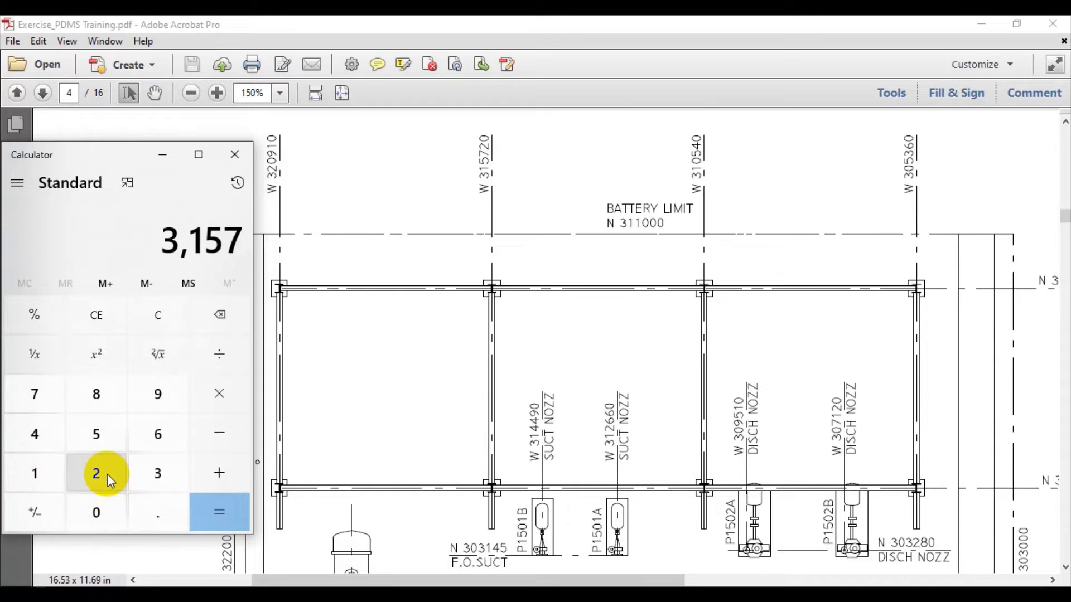
{"action": "left_click", "coordinate": [105, 474]}
{"action": "left_click", "coordinate": [98, 516]}
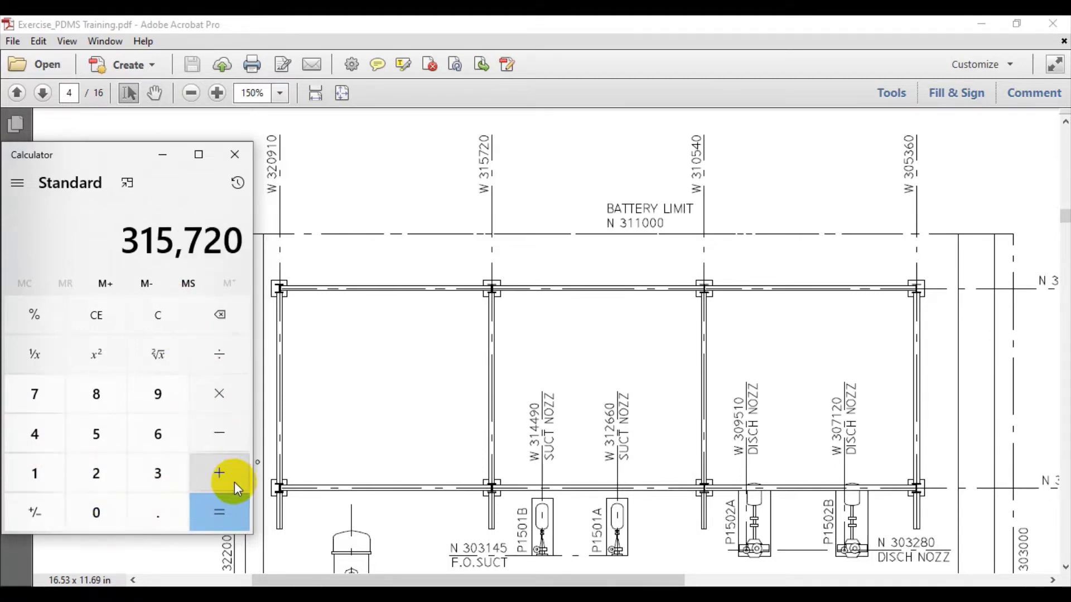
{"action": "left_click", "coordinate": [226, 433]}
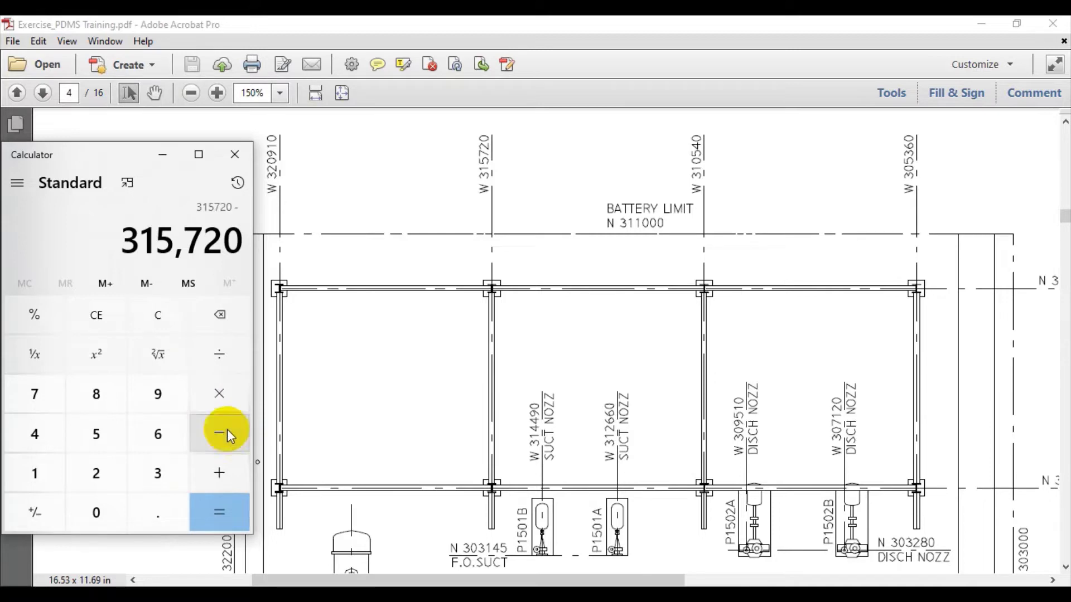
{"action": "left_click", "coordinate": [161, 469]}
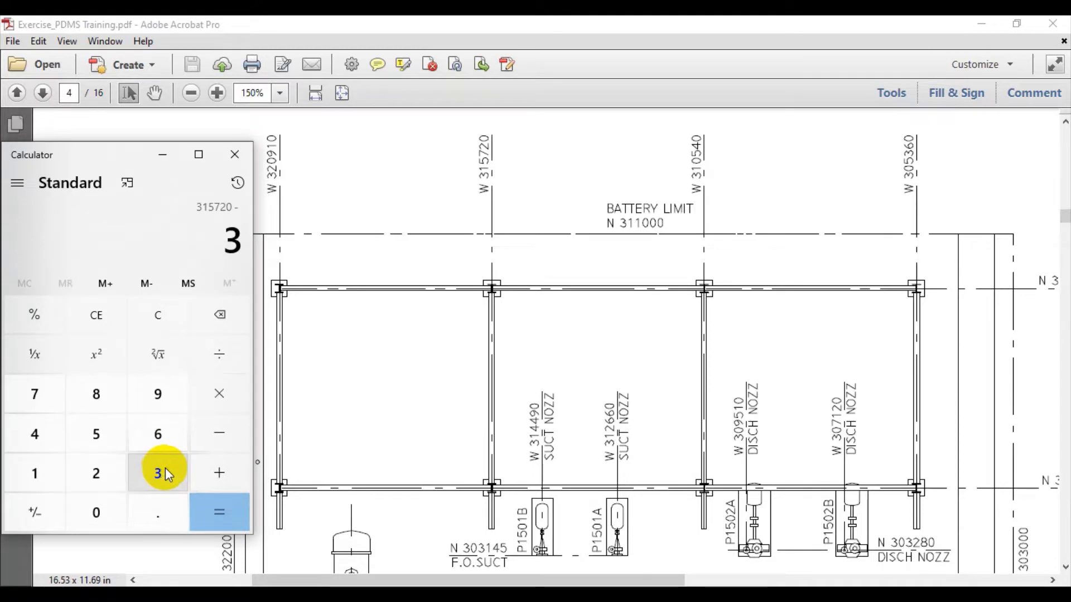
{"action": "left_click", "coordinate": [99, 472]}
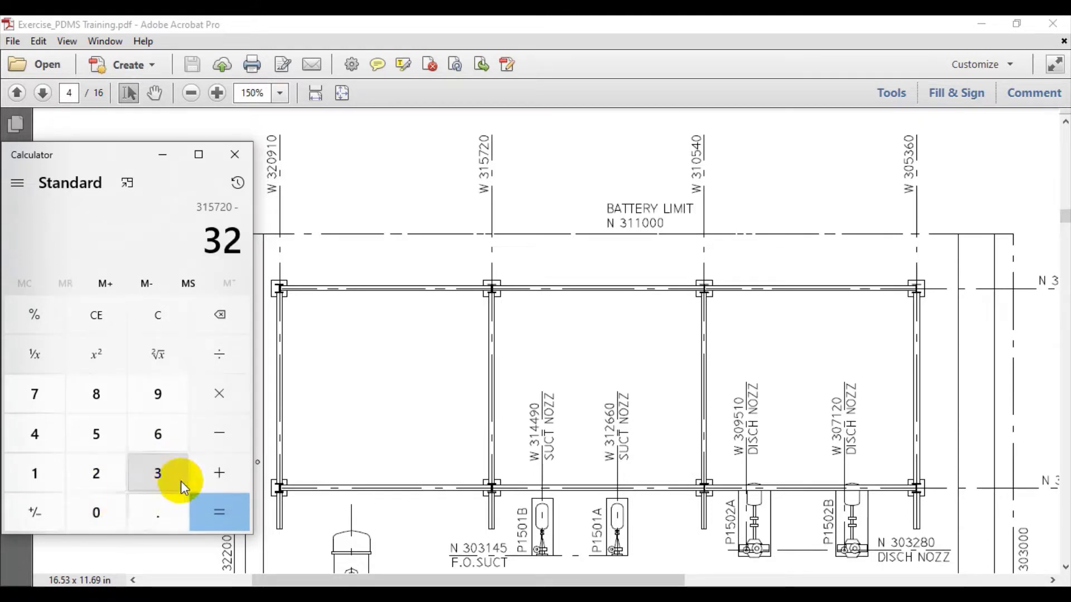
{"action": "left_click", "coordinate": [103, 510]}
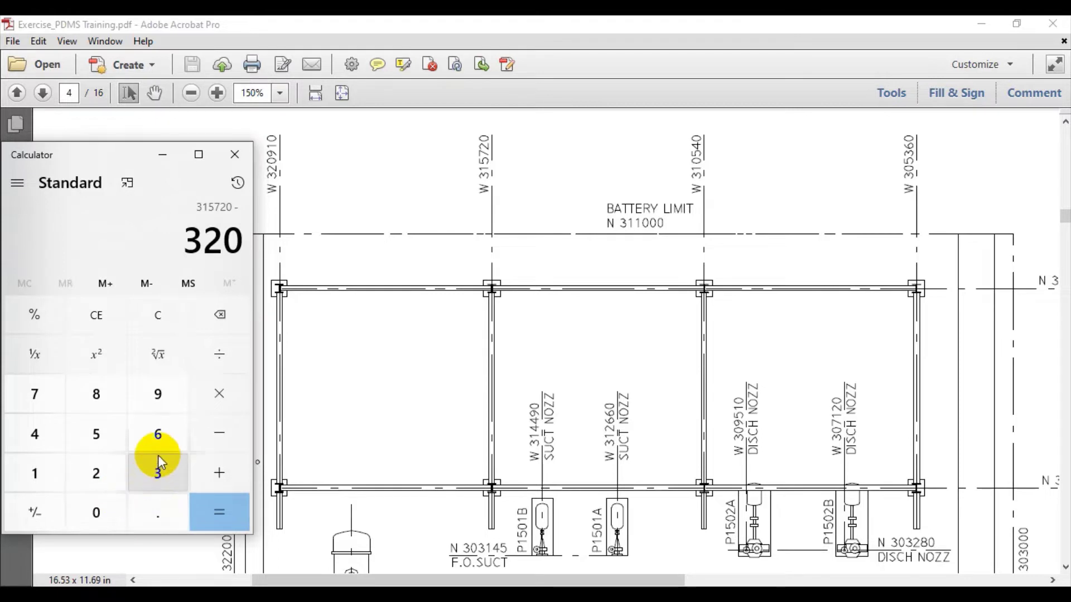
{"action": "left_click", "coordinate": [158, 396]}
{"action": "left_click", "coordinate": [33, 472]}
{"action": "left_click", "coordinate": [96, 510]}
{"action": "left_click", "coordinate": [227, 510]}
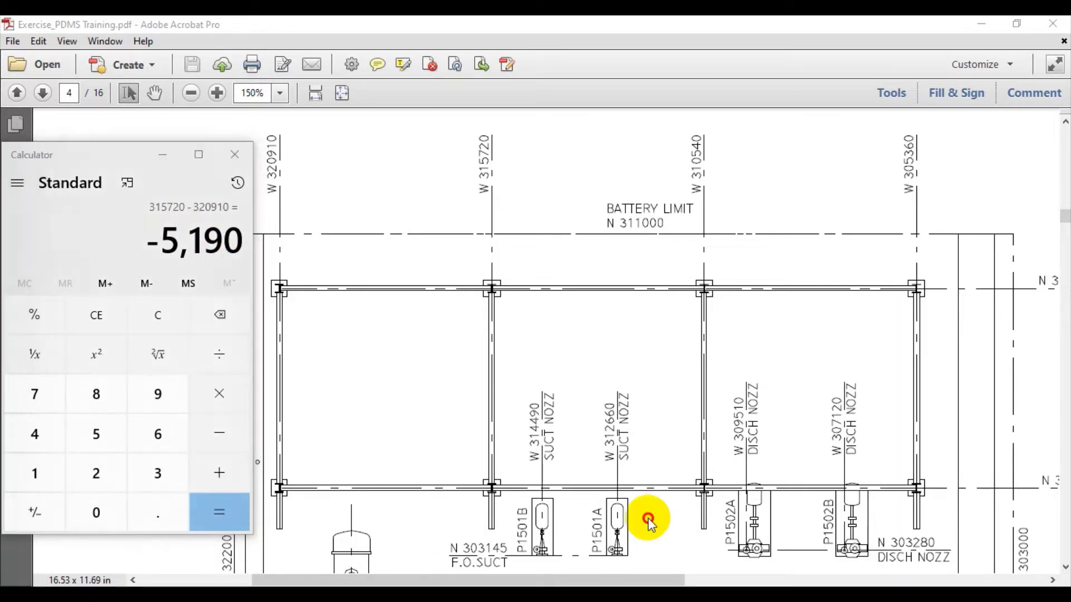
Return to CADWorx and set the distance of column 2 to 5190.
{"action": "key", "text": "alt+Tab"}
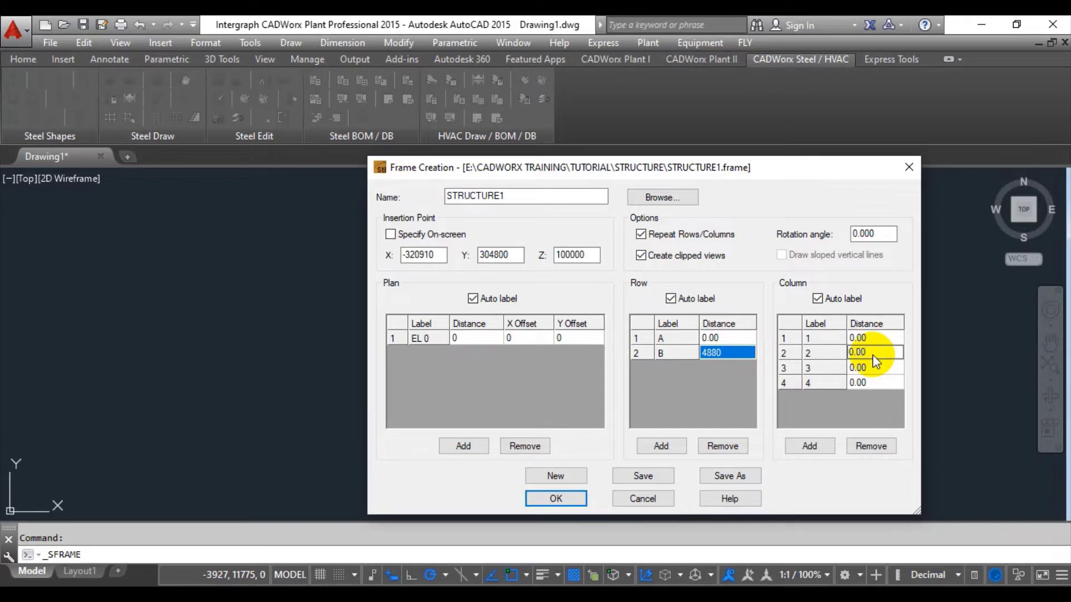
{"action": "type", "text": "5190"}
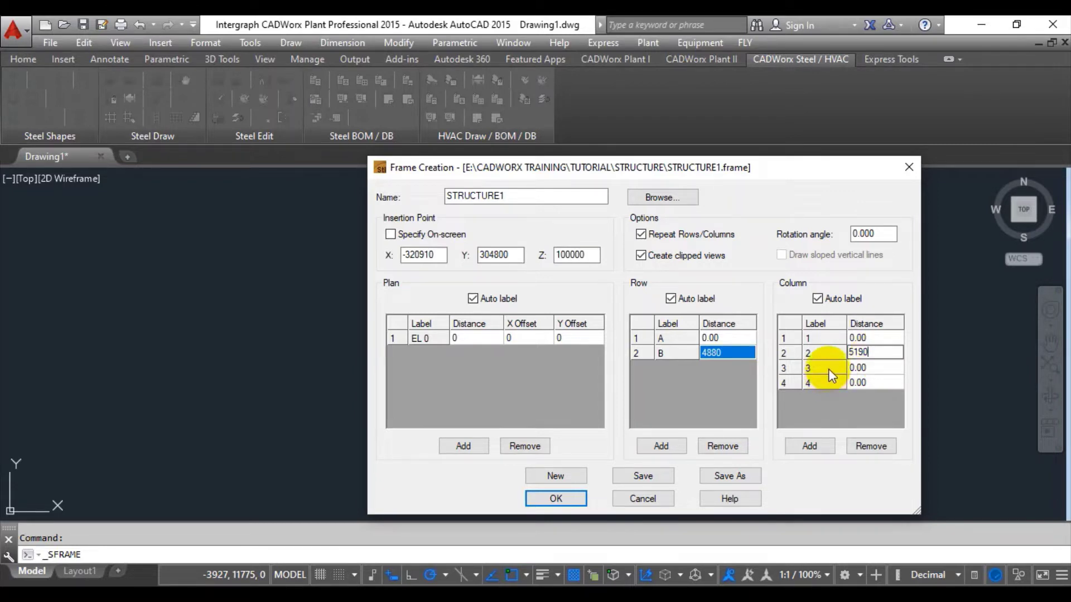
{"action": "key", "text": "Return"}
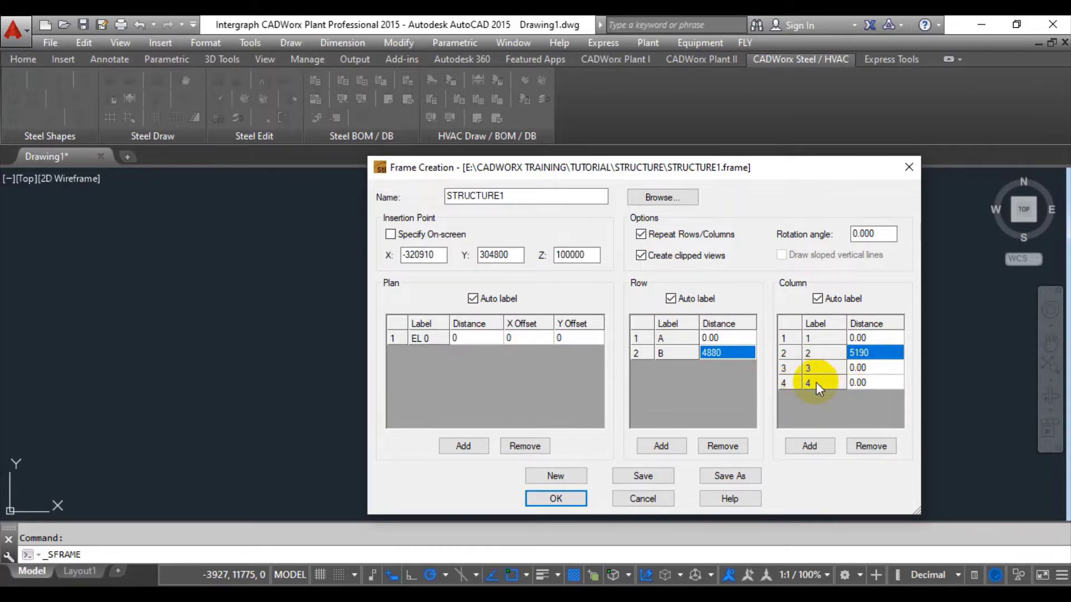
Select the distance of column 3, switch to the plot plan PDF and bring Calculator up over it.
{"action": "left_click", "coordinate": [859, 383]}
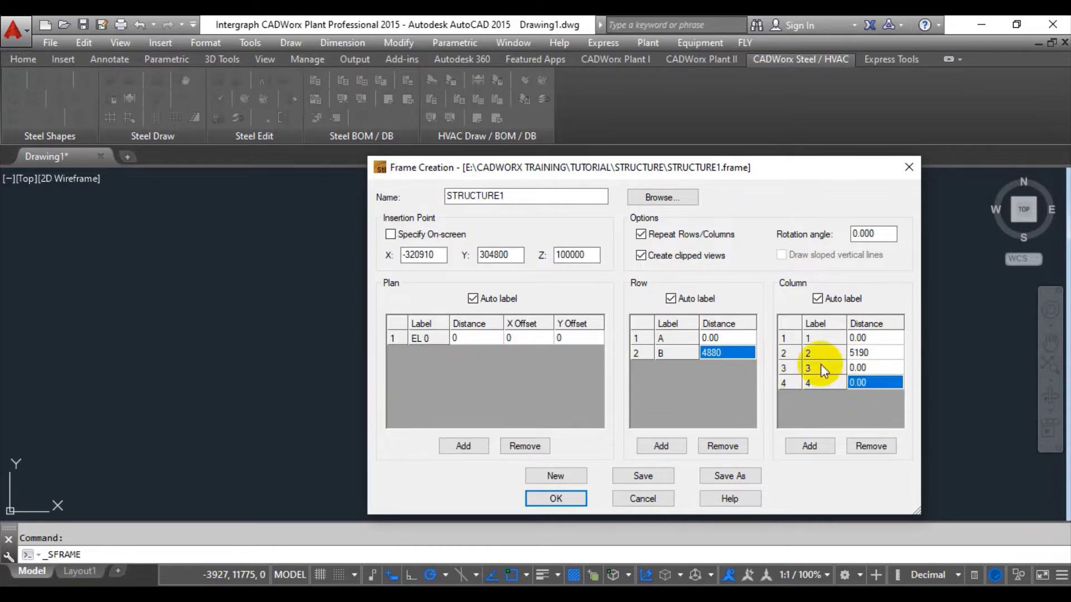
{"action": "left_click", "coordinate": [873, 368]}
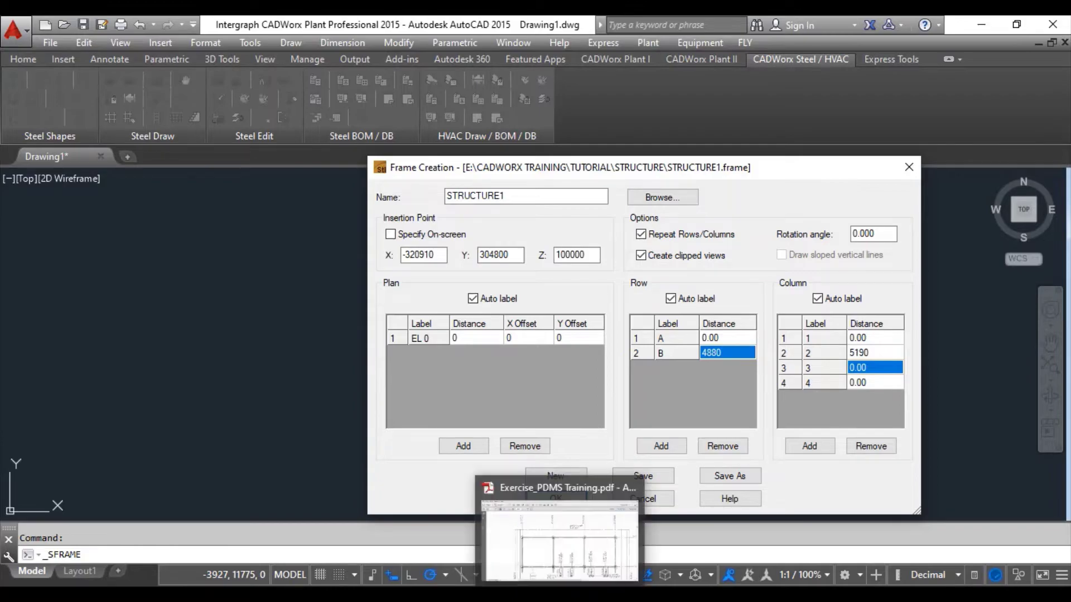
{"action": "left_click", "coordinate": [580, 535]}
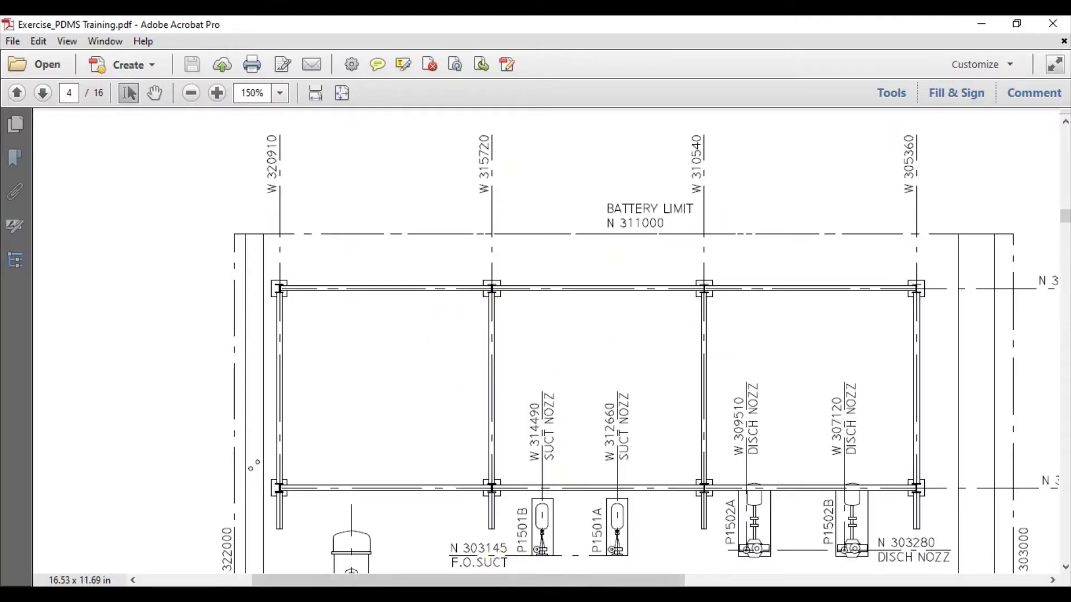
{"action": "left_click", "coordinate": [667, 597]}
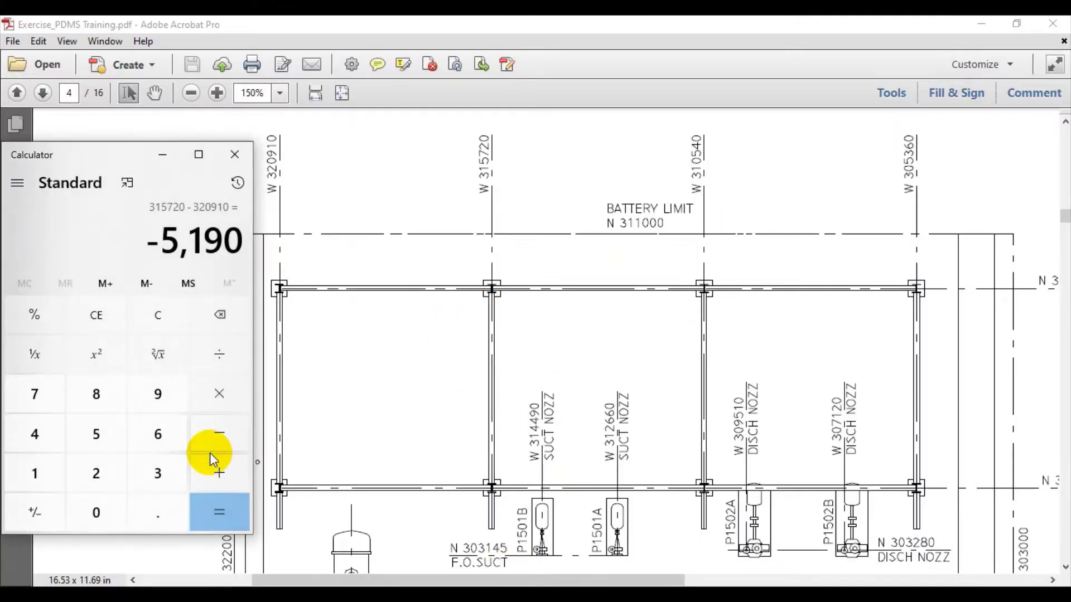
Clear Calculator and compute the spacing between the second and third west grid lines as 315720 − 310540.
{"action": "left_click", "coordinate": [152, 312]}
{"action": "left_click", "coordinate": [155, 477]}
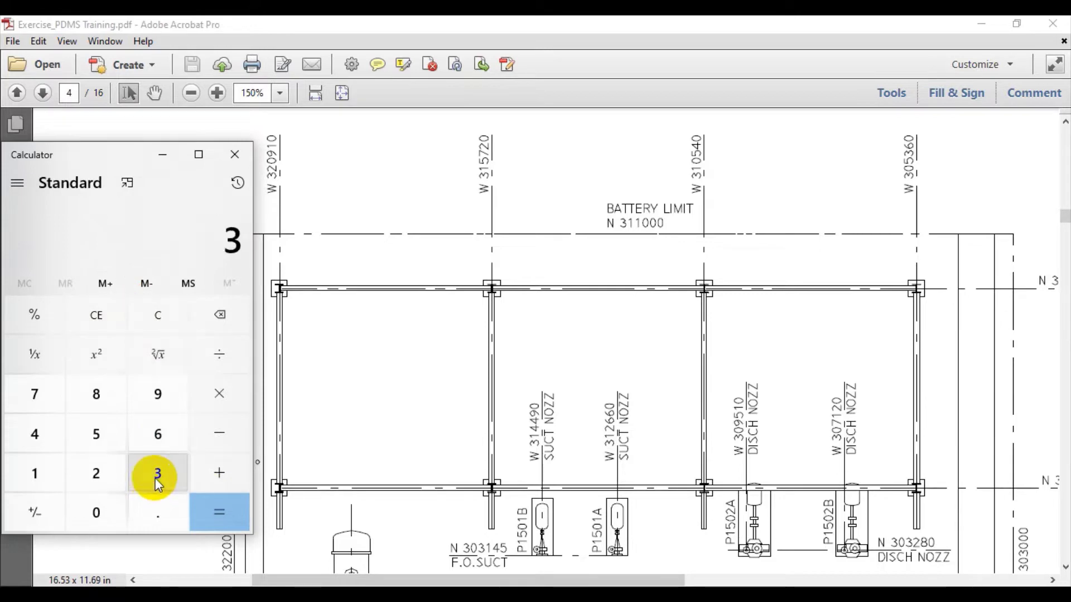
{"action": "left_click", "coordinate": [52, 473]}
{"action": "left_click", "coordinate": [98, 436]}
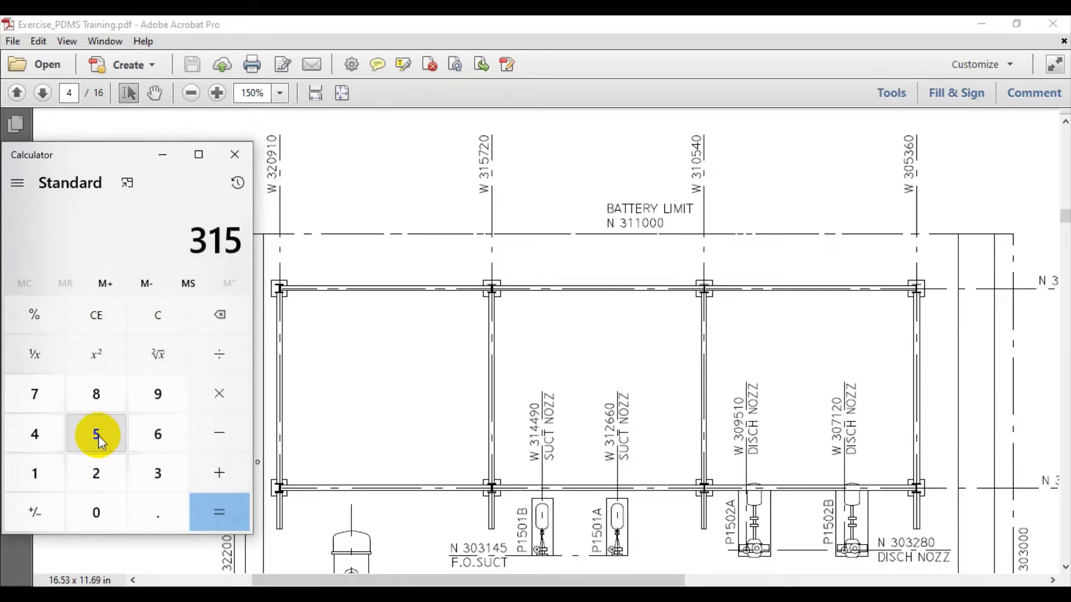
{"action": "left_click", "coordinate": [34, 410]}
{"action": "left_click", "coordinate": [96, 473]}
{"action": "left_click", "coordinate": [96, 511]}
{"action": "left_click", "coordinate": [226, 432]}
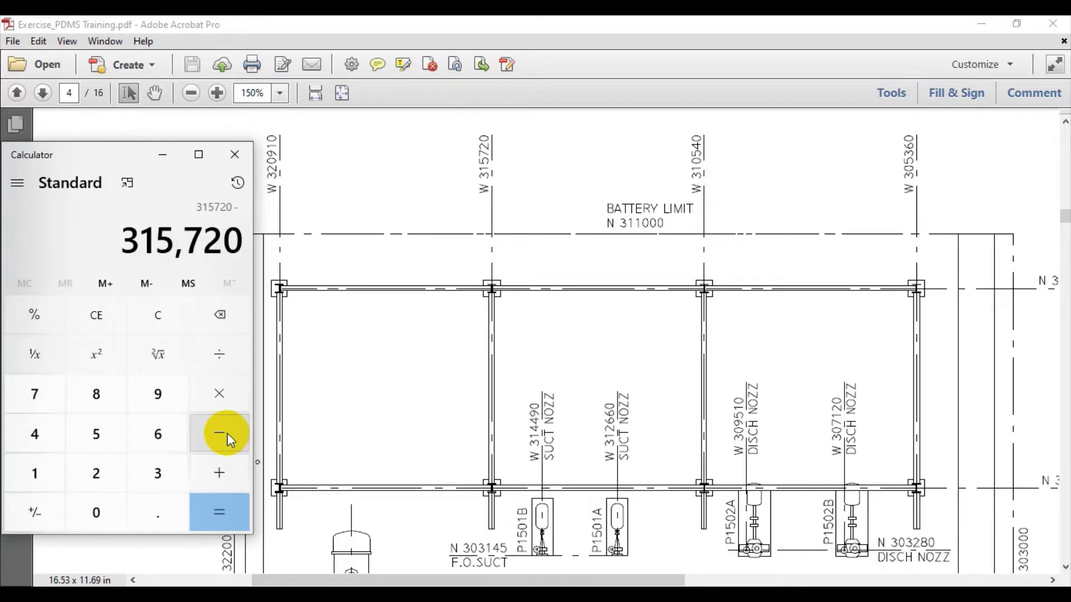
{"action": "left_click", "coordinate": [159, 481]}
{"action": "left_click", "coordinate": [41, 478]}
{"action": "left_click", "coordinate": [97, 515]}
{"action": "left_click", "coordinate": [84, 437]}
{"action": "left_click", "coordinate": [36, 436]}
{"action": "left_click", "coordinate": [96, 510]}
{"action": "left_click", "coordinate": [223, 505]}
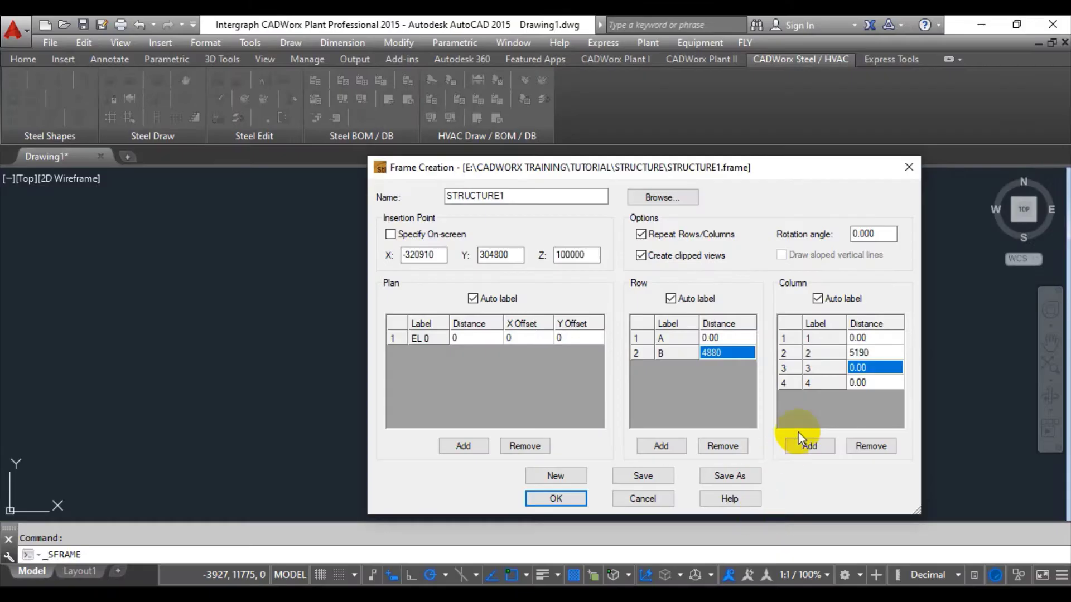
Set the distance of column 3 to 5180.
{"action": "left_click", "coordinate": [872, 370]}
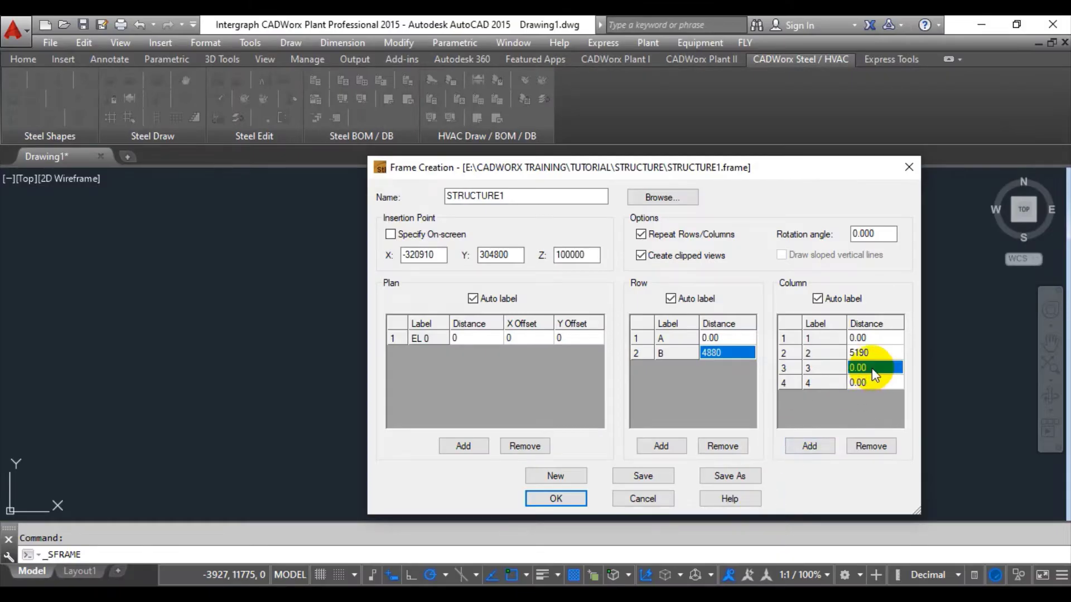
{"action": "type", "text": "5180"}
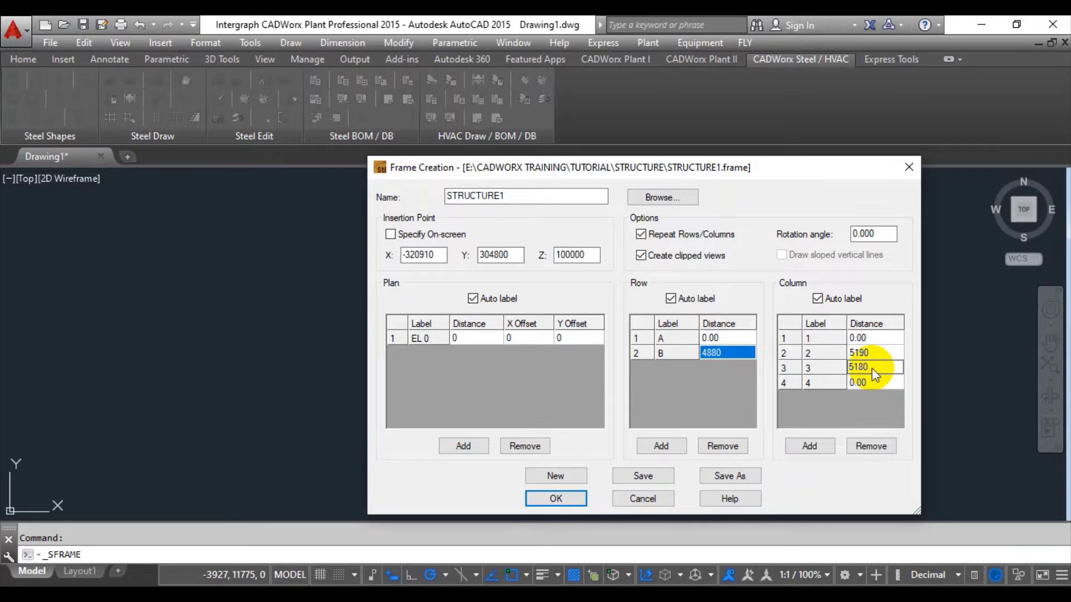
{"action": "key", "text": "Return"}
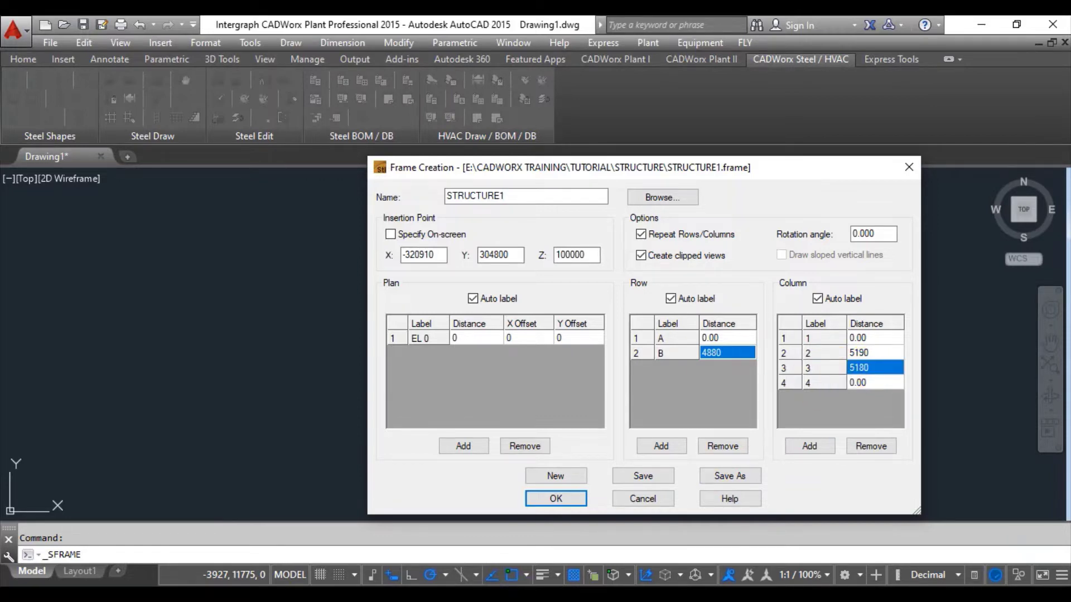
Switch to the plot plan PDF and calculate the spacing between the third and fourth west grid lines as 310540 − 305360.
{"action": "key", "text": "alt+Tab"}
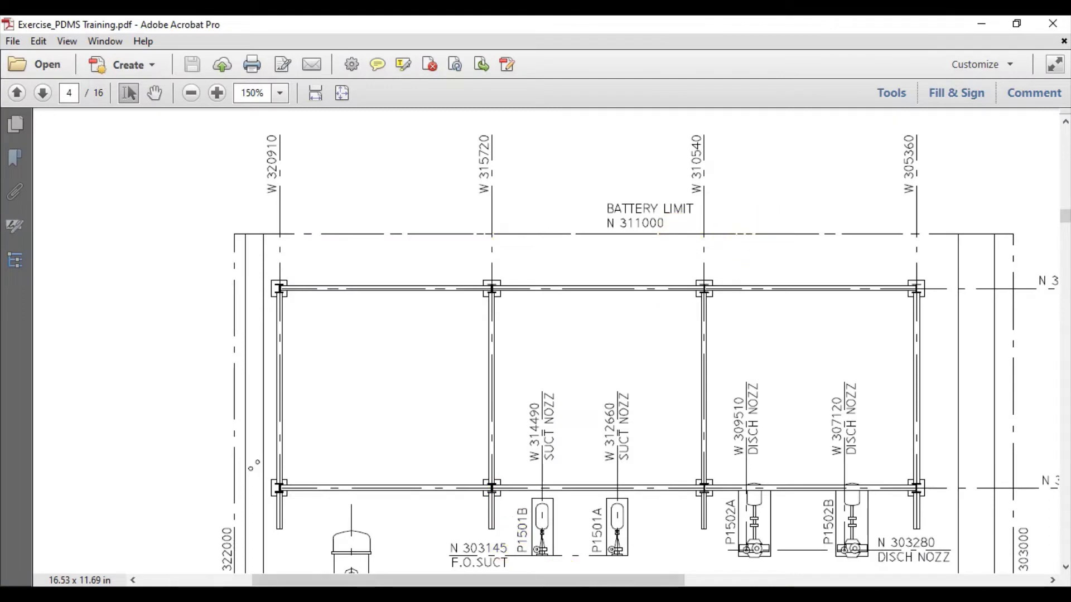
{"action": "left_click", "coordinate": [672, 584]}
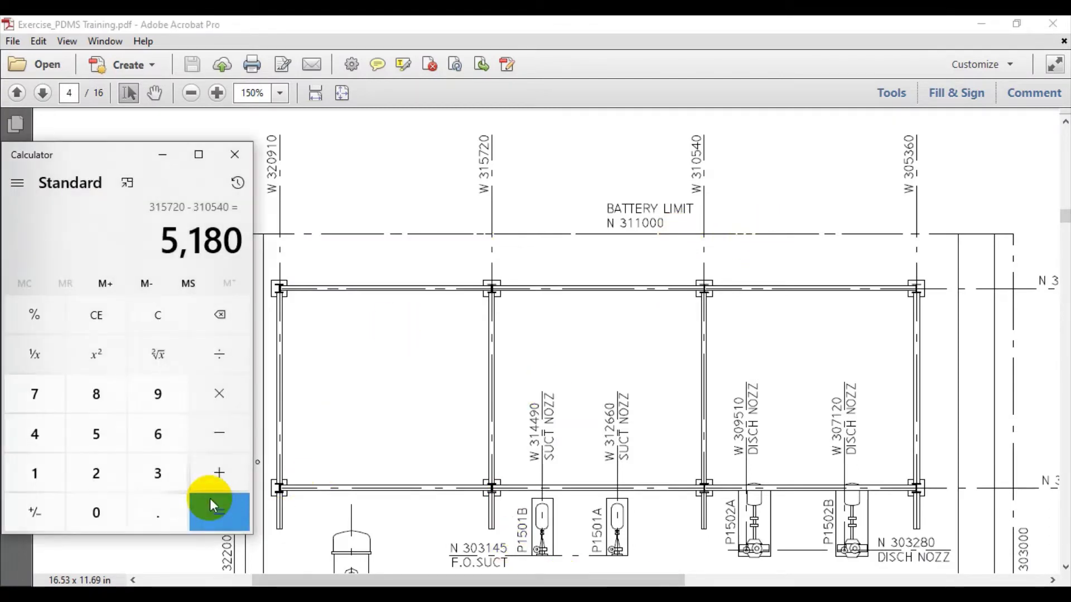
{"action": "left_click", "coordinate": [149, 475]}
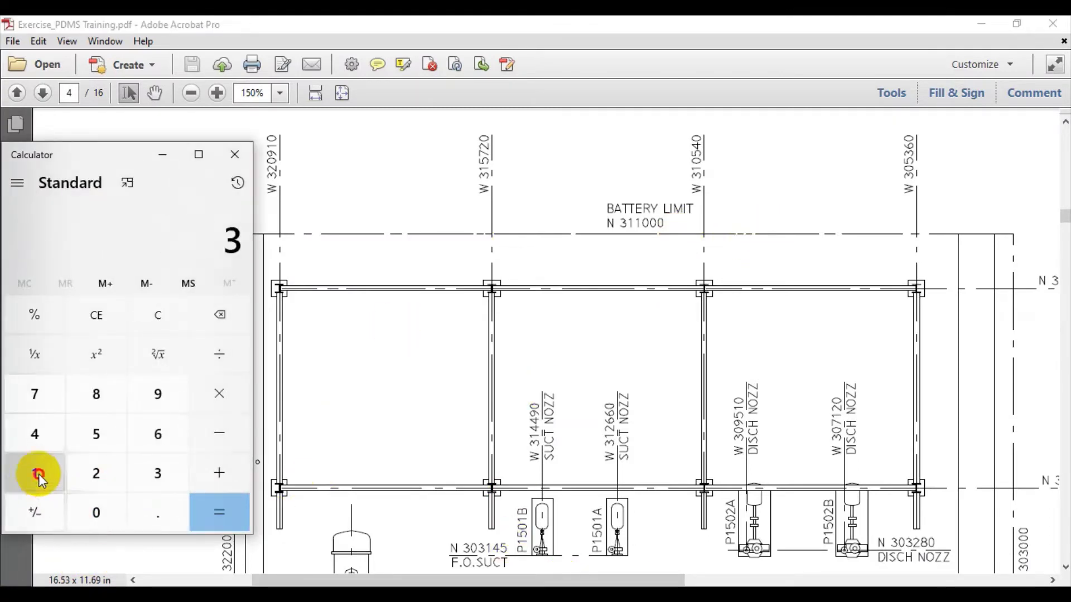
{"action": "left_click", "coordinate": [38, 474]}
{"action": "left_click", "coordinate": [98, 511]}
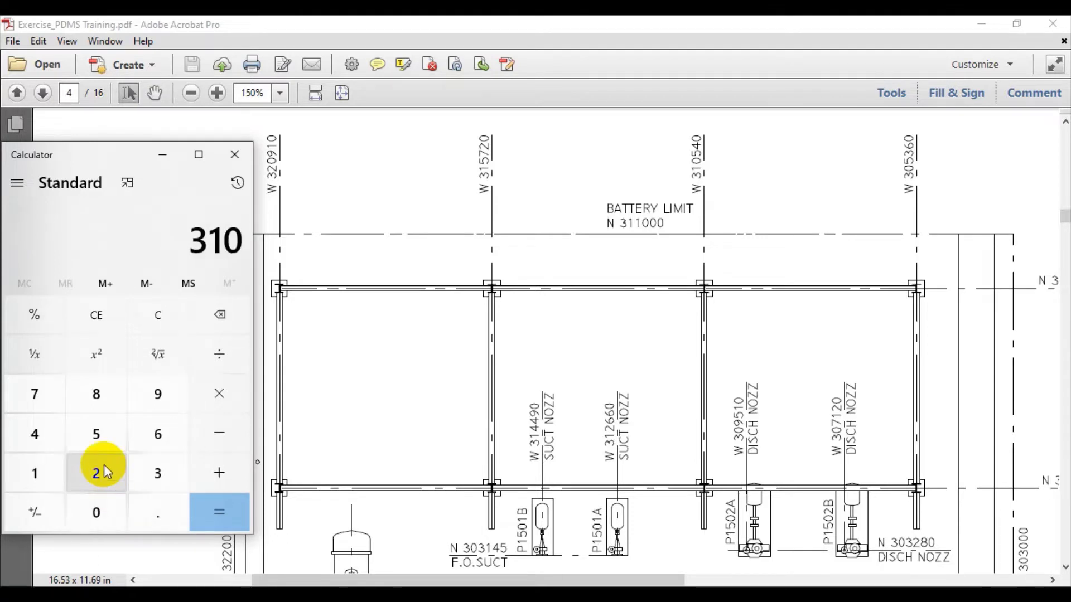
{"action": "left_click", "coordinate": [101, 441]}
{"action": "left_click", "coordinate": [43, 434]}
{"action": "left_click", "coordinate": [94, 519]}
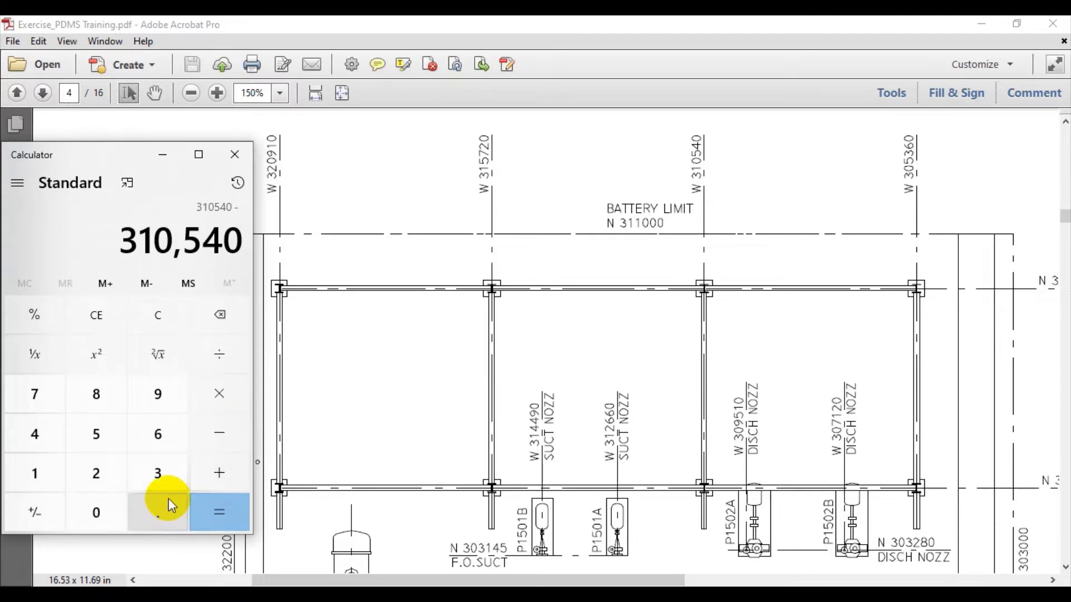
{"action": "left_click", "coordinate": [157, 471]}
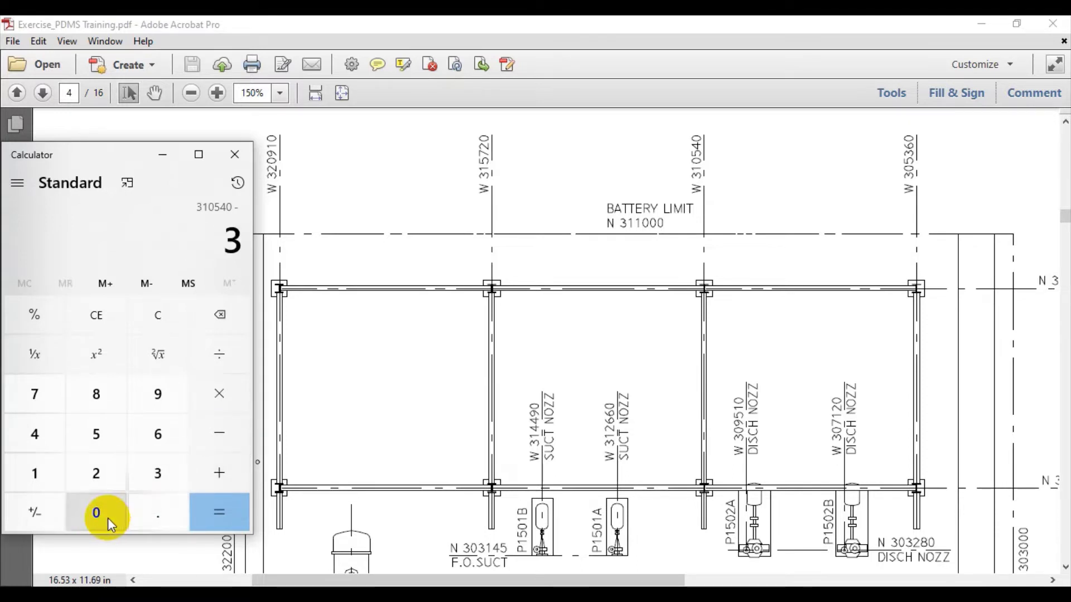
{"action": "left_click", "coordinate": [108, 517]}
{"action": "left_click", "coordinate": [99, 439]}
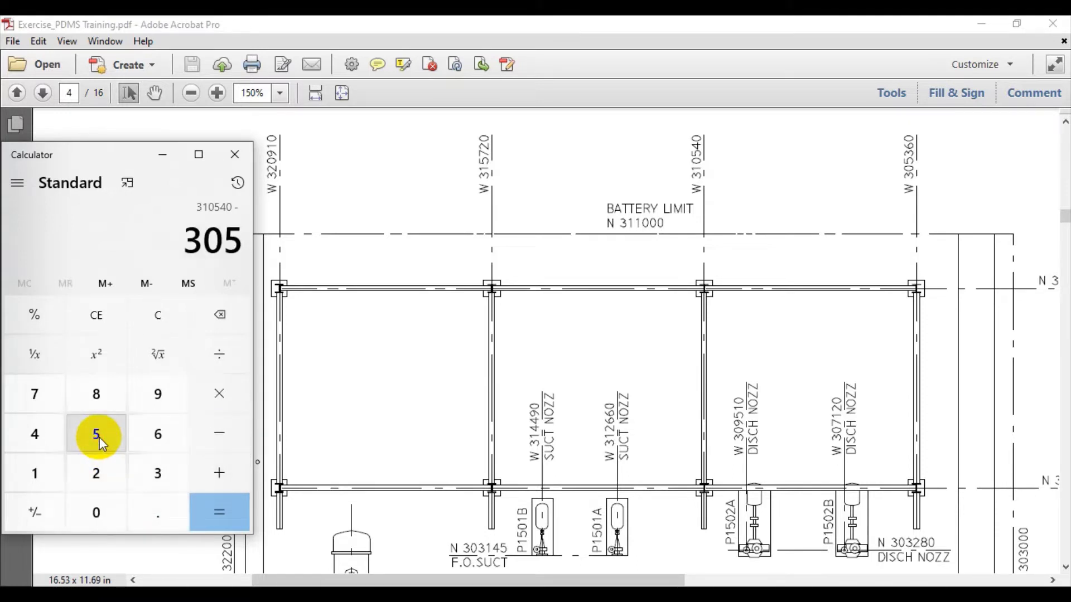
{"action": "left_click", "coordinate": [162, 478]}
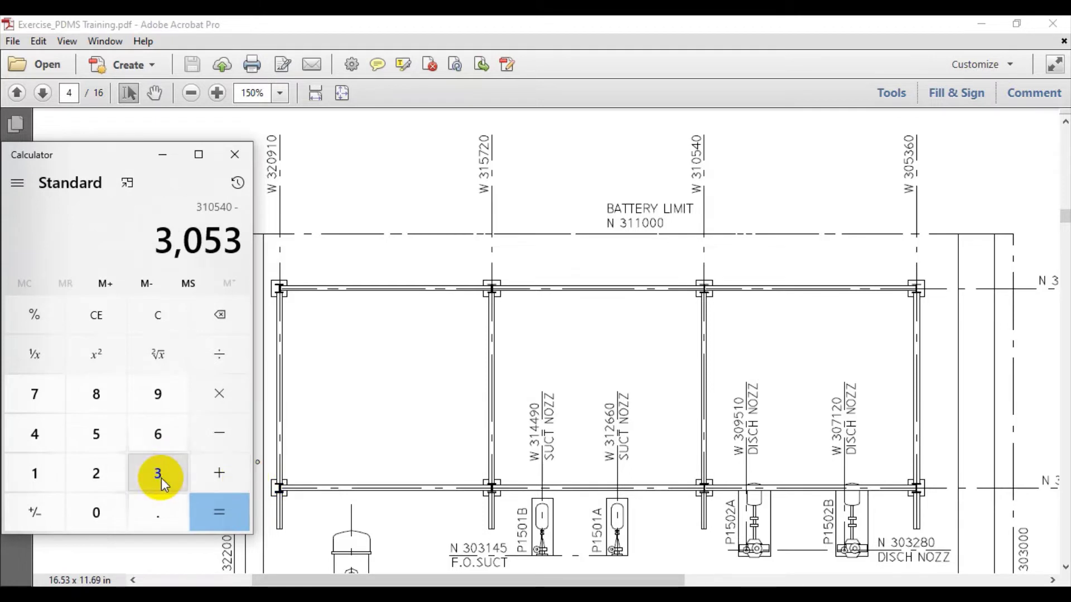
{"action": "left_click", "coordinate": [156, 432]}
{"action": "left_click", "coordinate": [106, 509]}
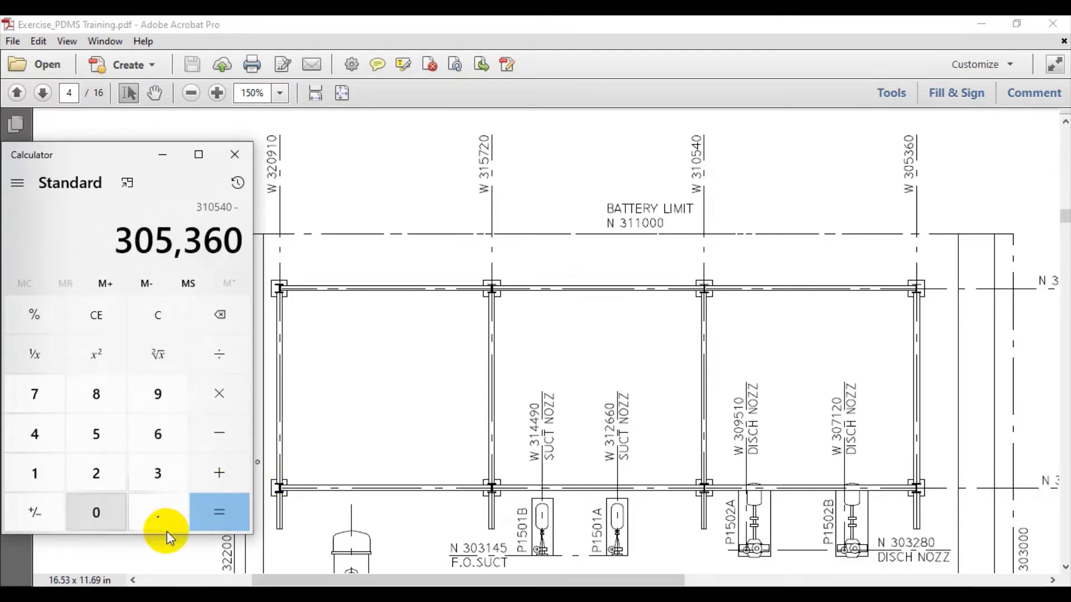
{"action": "left_click", "coordinate": [229, 506]}
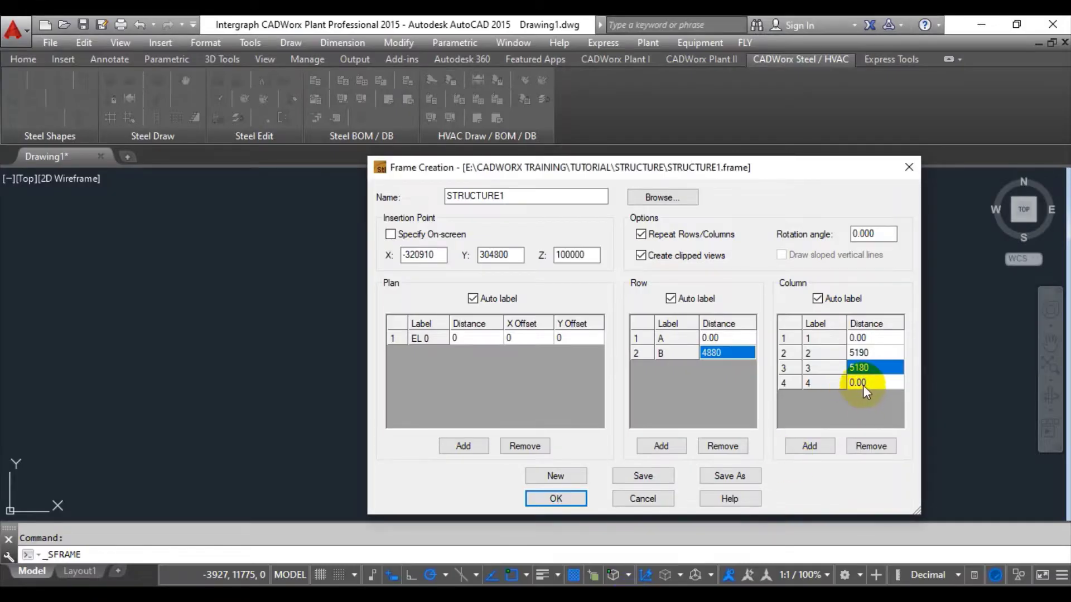
Return to CADWorx and set the distance of column 4 to 5180.
{"action": "left_click", "coordinate": [864, 384]}
{"action": "left_click", "coordinate": [868, 383]}
{"action": "key", "text": "BackSpace"}
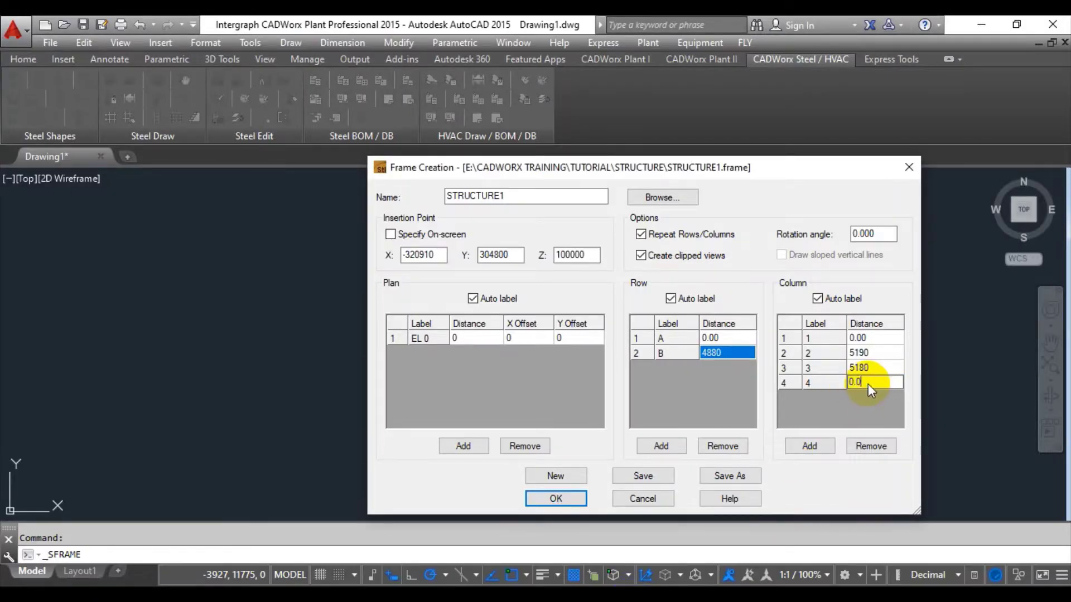
{"action": "key", "text": "BackSpace"}
{"action": "key", "text": "BackSpace"}
{"action": "key", "text": "BackSpace"}
{"action": "type", "text": "5180"}
{"action": "key", "text": "Return"}
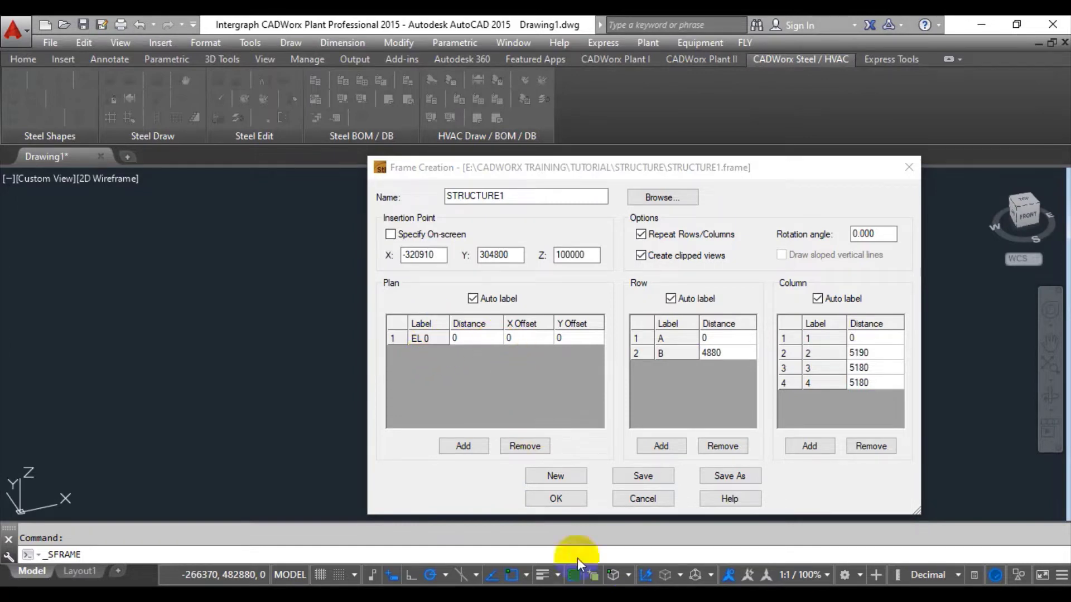
Switch to the training PDF, go to page 5 and mark the view looking west on the pipe rack.
{"action": "key", "text": "alt+Tab"}
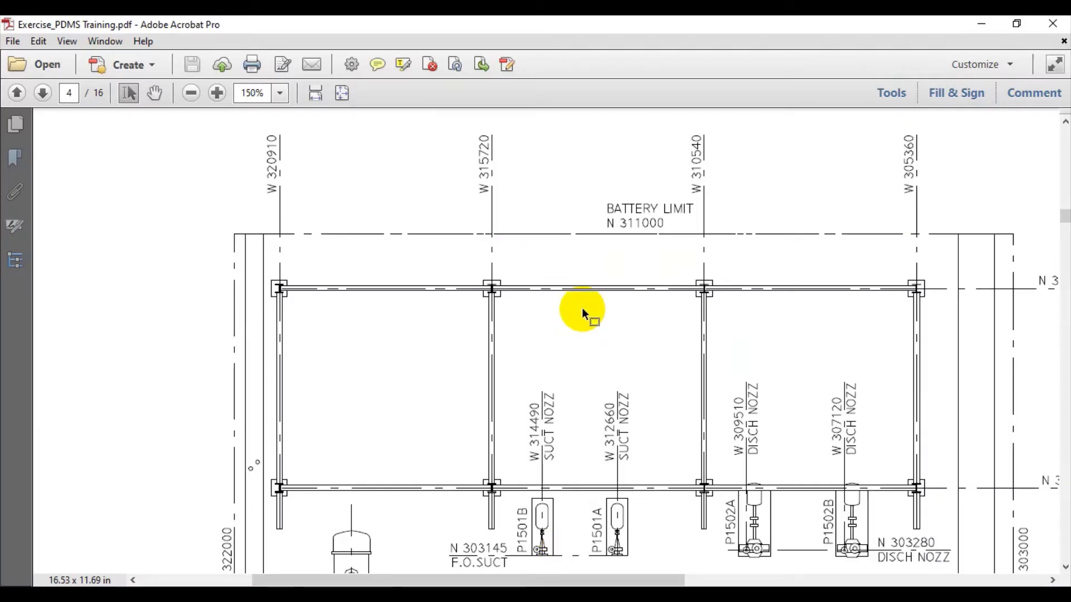
{"action": "scroll", "coordinate": [581, 306], "scroll_direction": "down", "scroll_amount": 2, "text": "ctrl"}
{"action": "scroll", "coordinate": [658, 355], "scroll_direction": "down", "scroll_amount": 2}
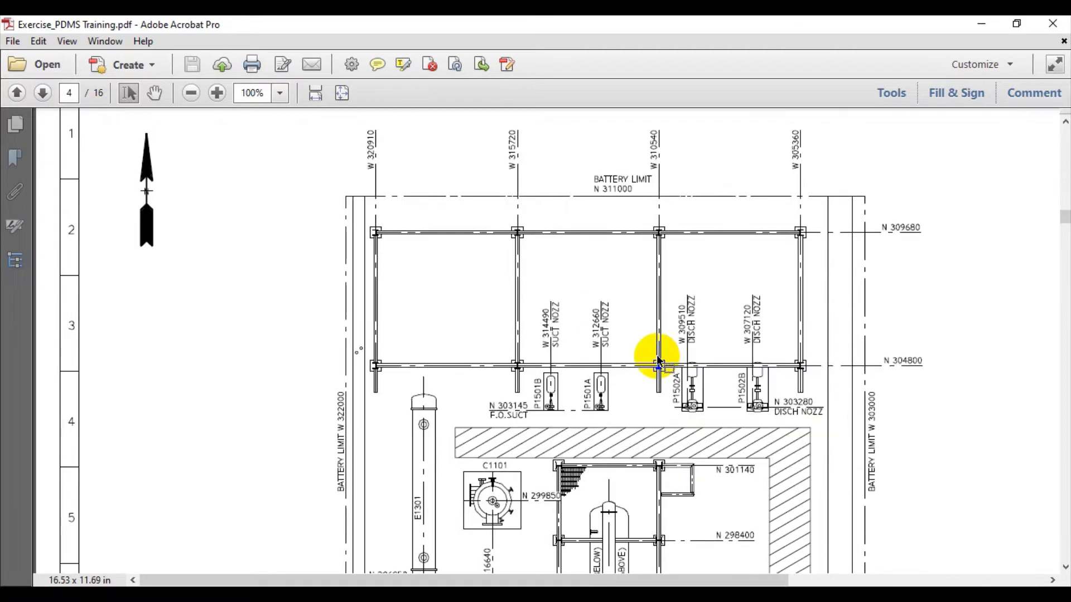
{"action": "scroll", "coordinate": [658, 357], "scroll_direction": "down", "scroll_amount": 4}
{"action": "scroll", "coordinate": [657, 354], "scroll_direction": "down", "scroll_amount": 10}
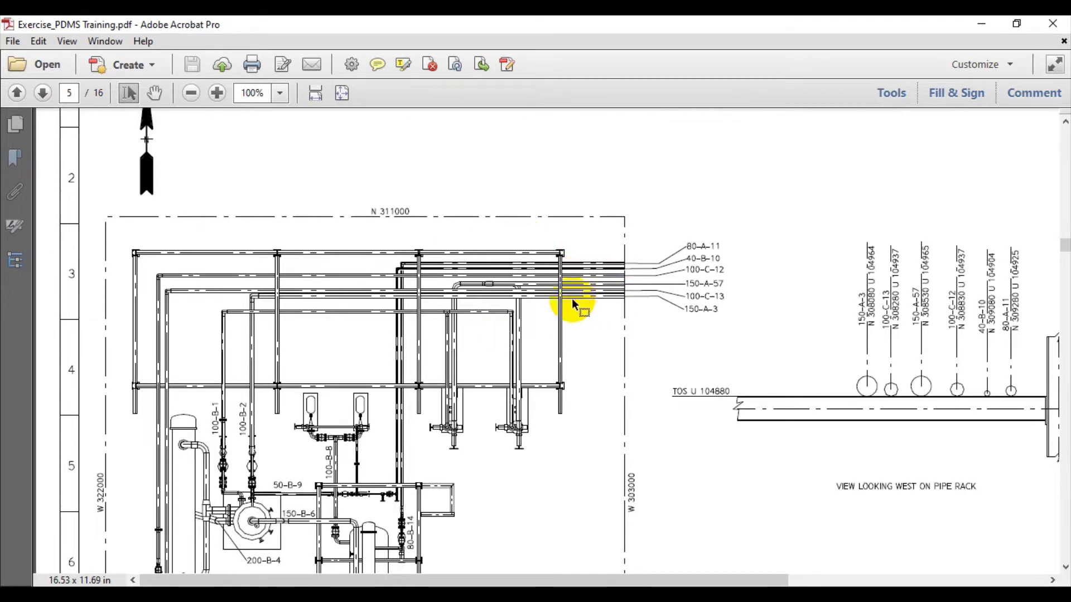
{"action": "scroll", "coordinate": [574, 266], "scroll_direction": "up", "scroll_amount": 1, "text": "ctrl"}
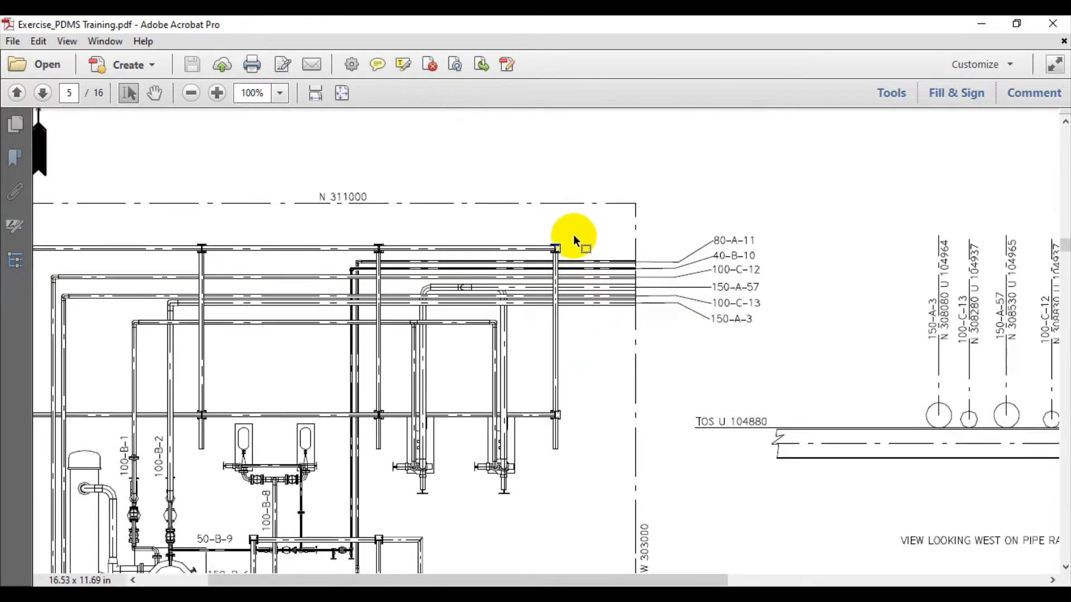
{"action": "left_click_drag", "start_coordinate": [516, 266], "coordinate": [790, 493]}
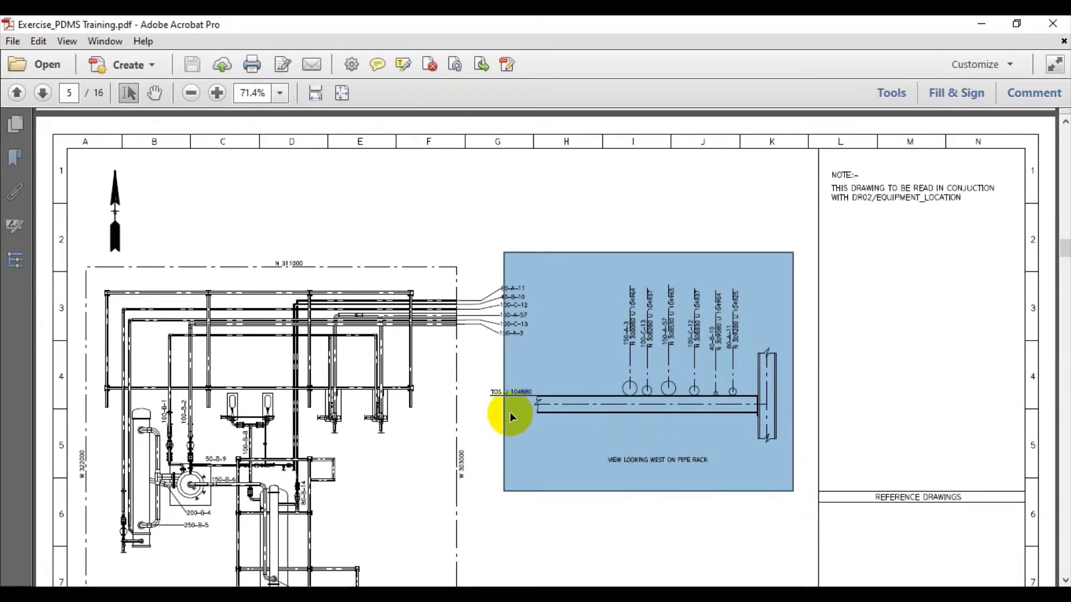
Examine the beam's top-of-steel elevation label in the pipe rack view and highlight its last four digits.
{"action": "scroll", "coordinate": [506, 403], "scroll_direction": "up", "scroll_amount": 3, "text": "ctrl"}
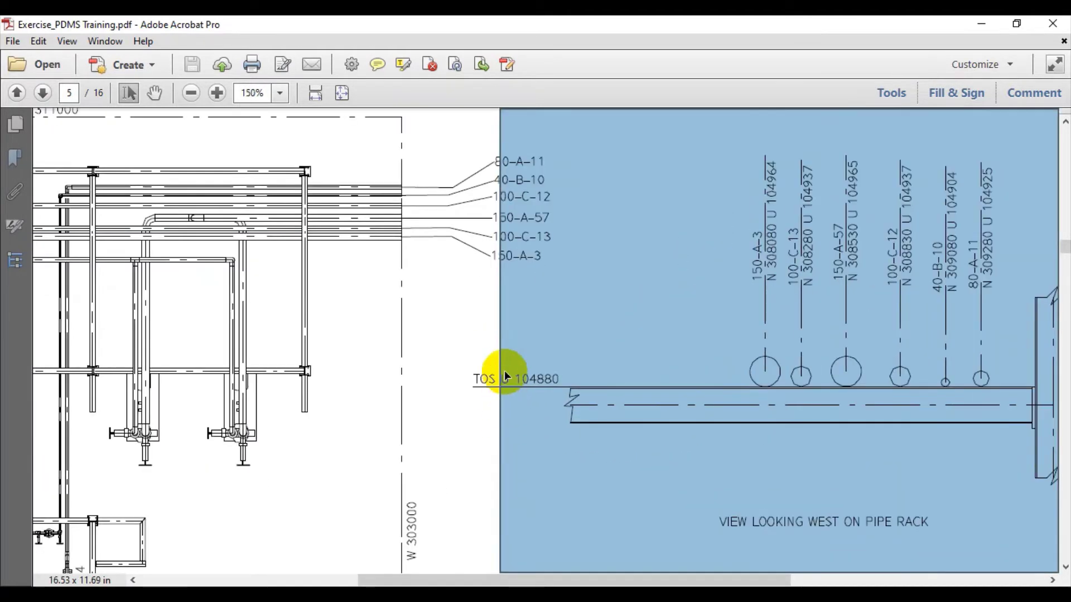
{"action": "scroll", "coordinate": [479, 385], "scroll_direction": "up", "scroll_amount": 2, "text": "ctrl"}
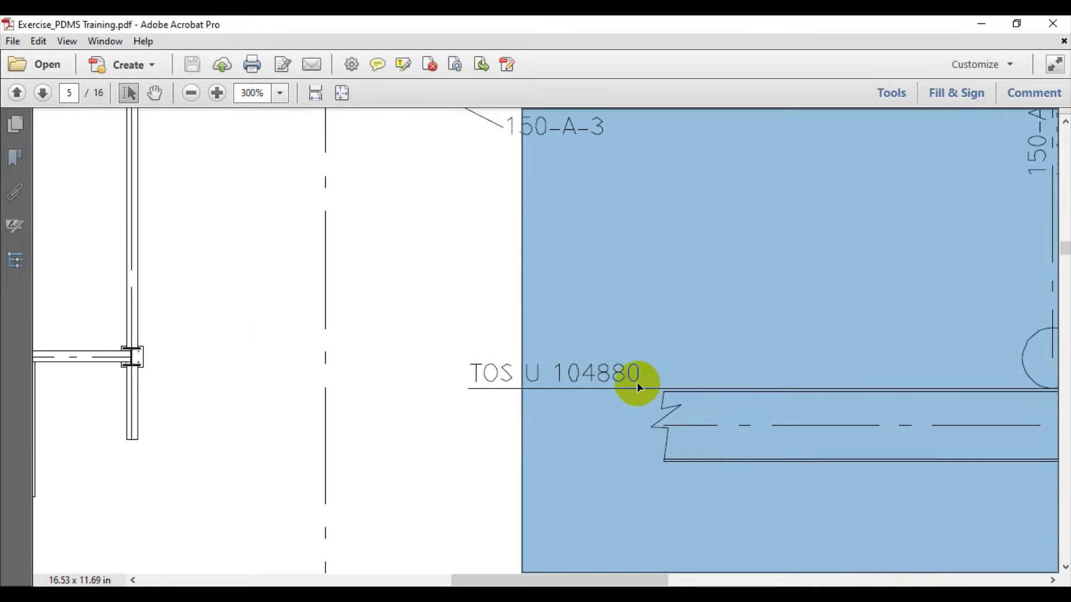
{"action": "scroll", "coordinate": [637, 386], "scroll_direction": "down", "scroll_amount": 1}
{"action": "scroll", "coordinate": [629, 391], "scroll_direction": "down", "scroll_amount": 1, "text": "ctrl"}
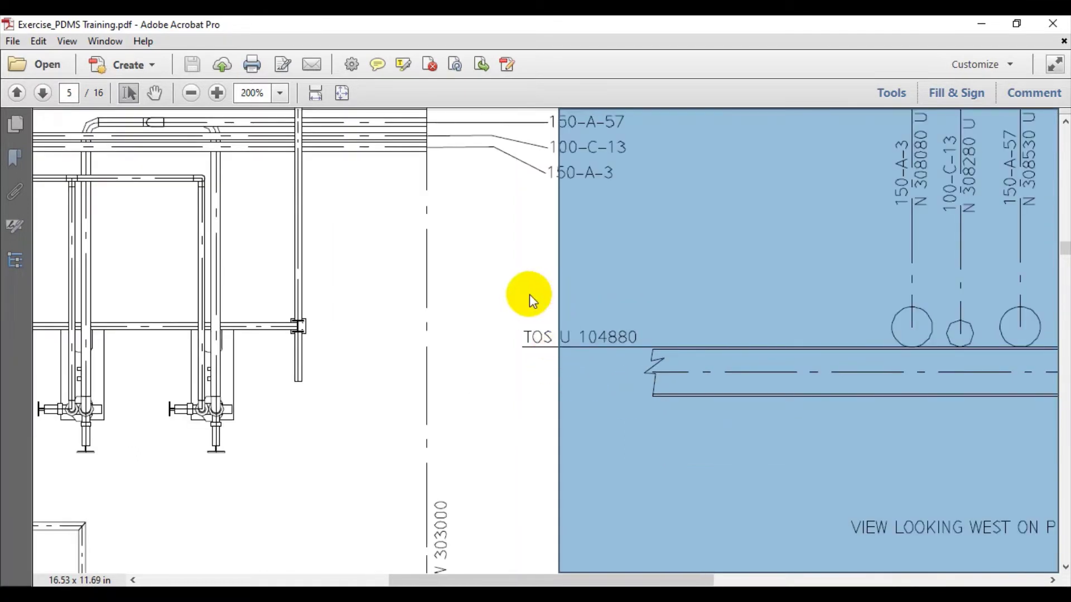
{"action": "left_click", "coordinate": [538, 310]}
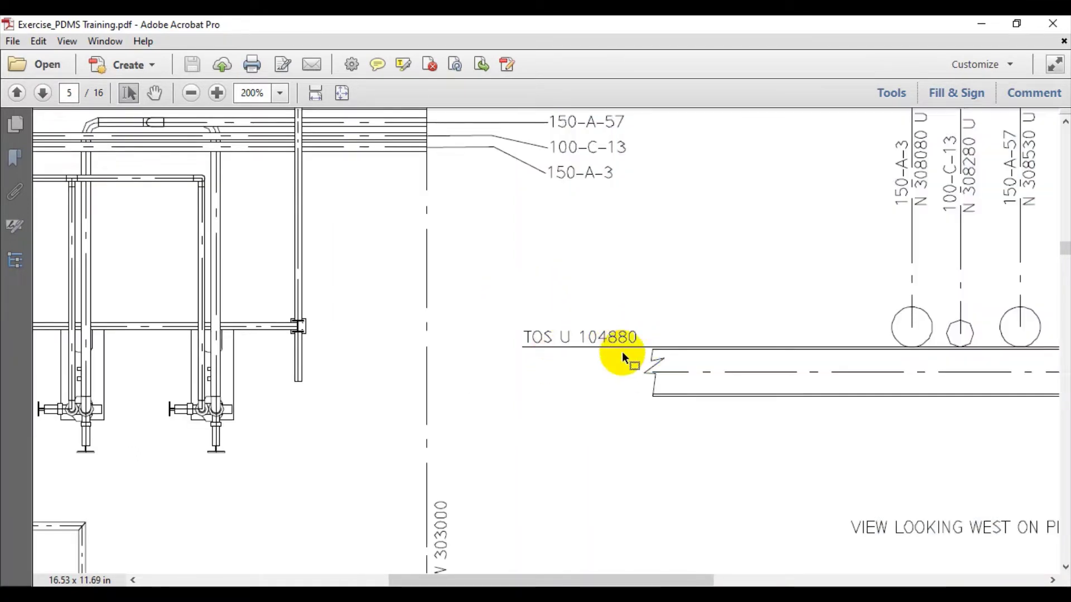
{"action": "scroll", "coordinate": [622, 353], "scroll_direction": "up", "scroll_amount": 3, "text": "ctrl"}
{"action": "left_click_drag", "start_coordinate": [539, 263], "coordinate": [687, 349]}
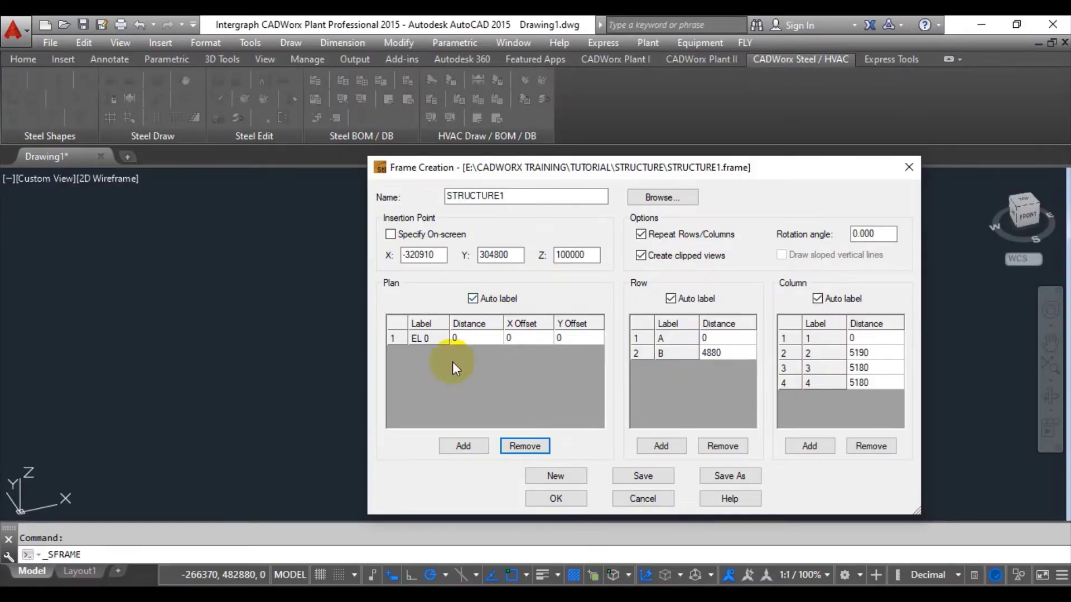
Return to CADWorx and add a second plan level to the frame with a distance of 4880.
{"action": "left_click", "coordinate": [427, 362]}
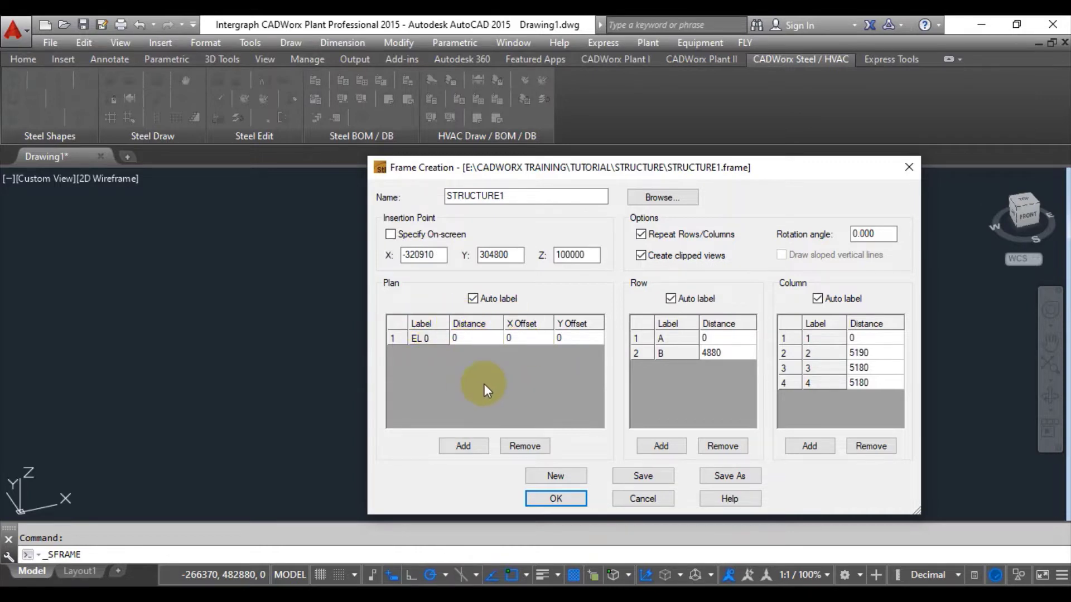
{"action": "left_click", "coordinate": [472, 446]}
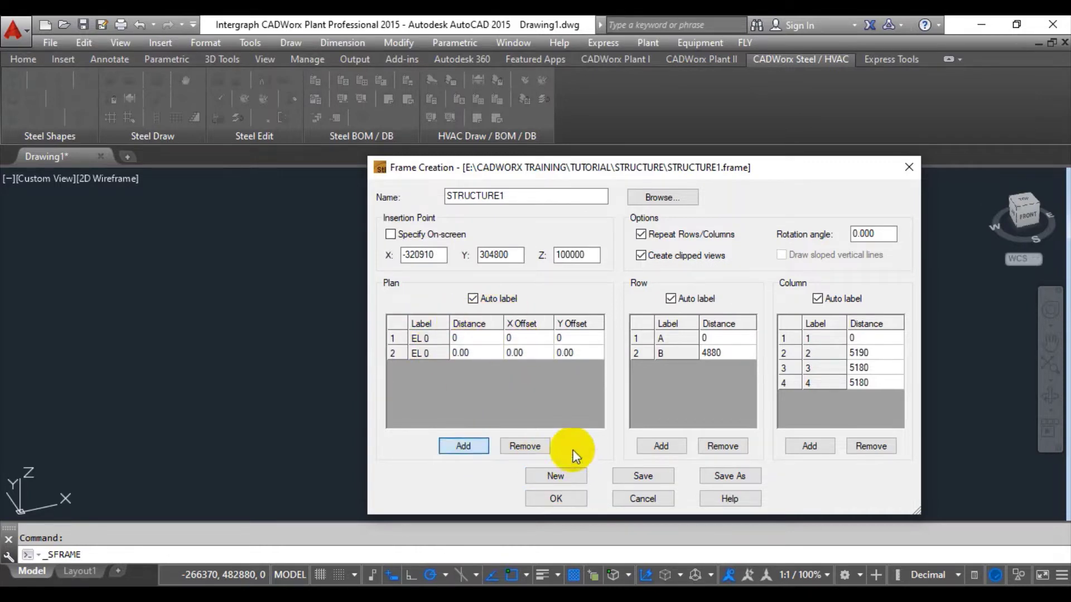
{"action": "left_click", "coordinate": [483, 356]}
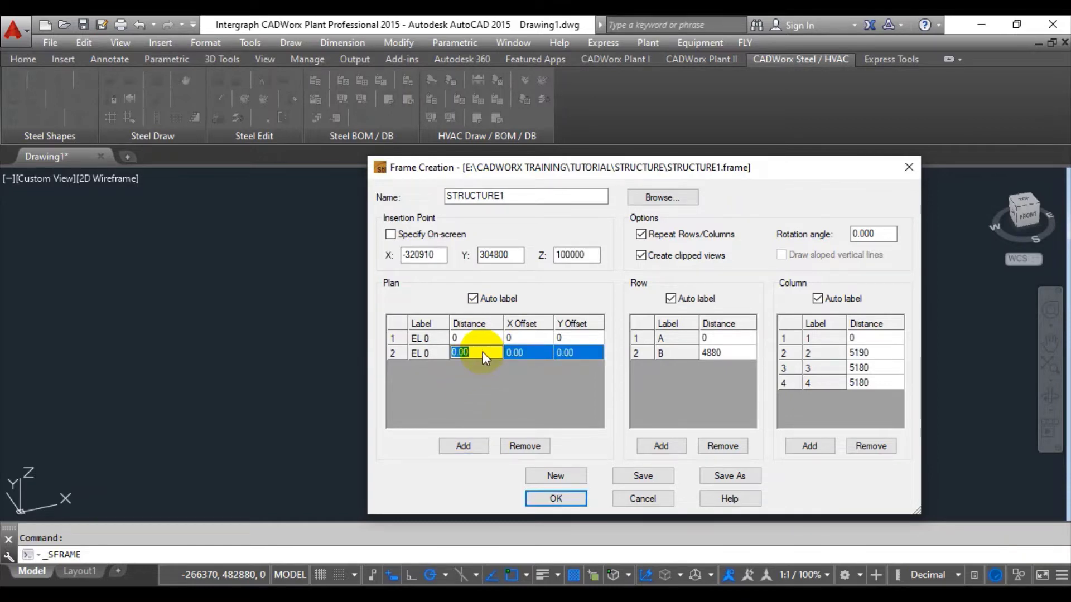
{"action": "type", "text": "488"}
{"action": "left_click", "coordinate": [512, 390]}
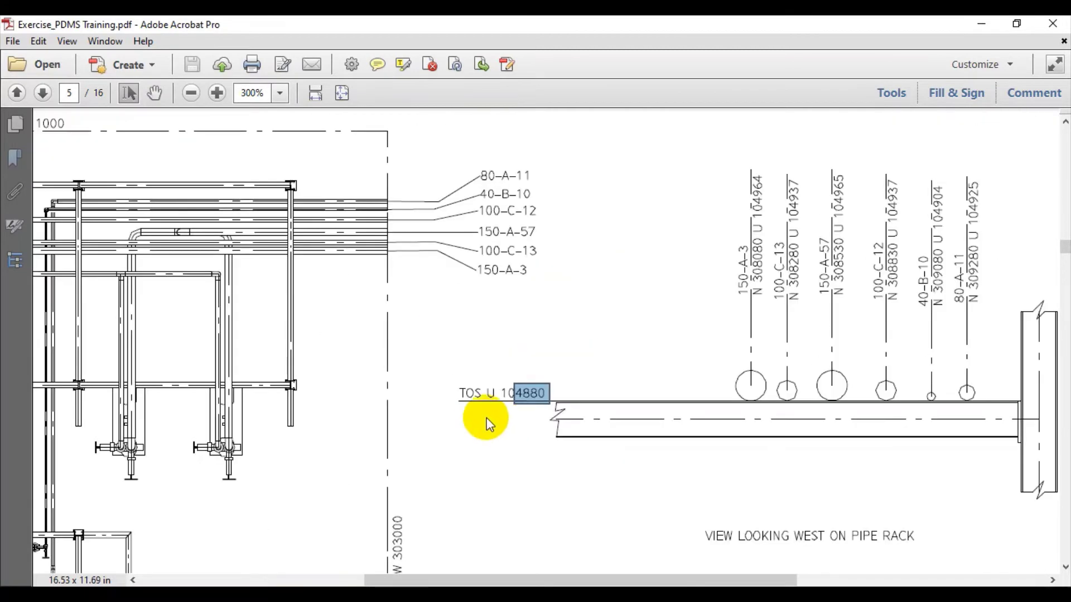
Review the pipe rack view in the PDF, return to CADWorx and create the frame, saving the changes to STRUCTURE1.
{"action": "scroll", "coordinate": [489, 424], "scroll_direction": "down", "scroll_amount": 3, "text": "ctrl"}
{"action": "scroll", "coordinate": [312, 312], "scroll_direction": "down", "scroll_amount": 2, "text": "ctrl"}
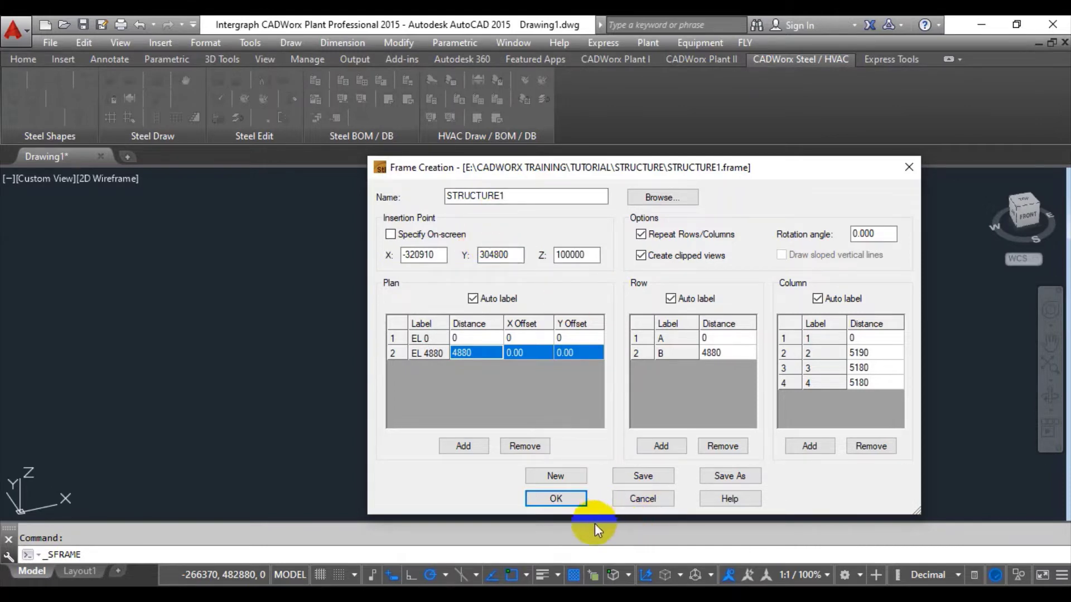
{"action": "left_click", "coordinate": [567, 501]}
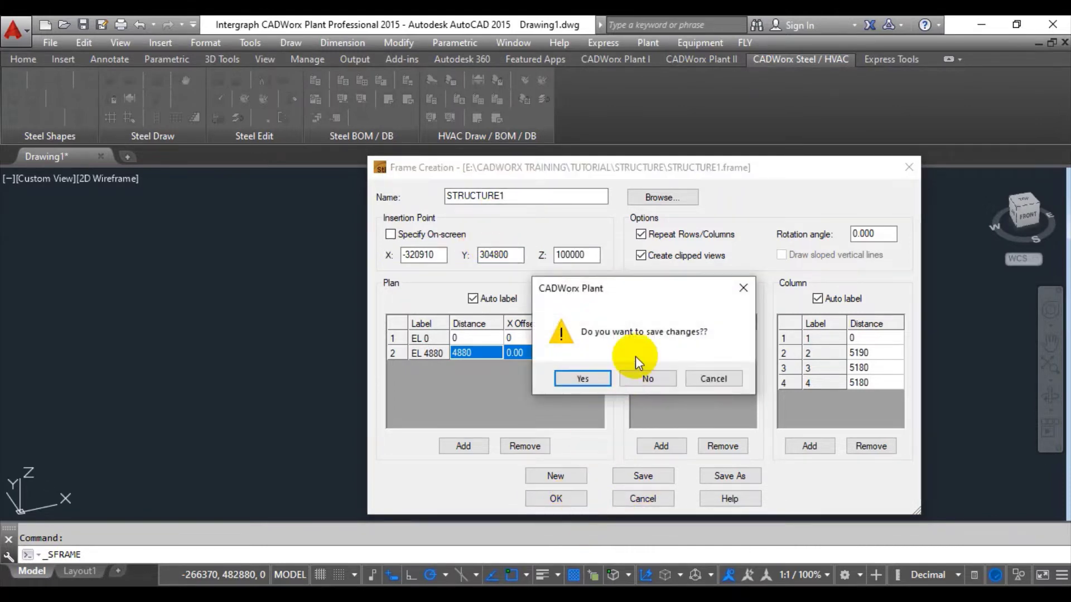
{"action": "left_click", "coordinate": [593, 380]}
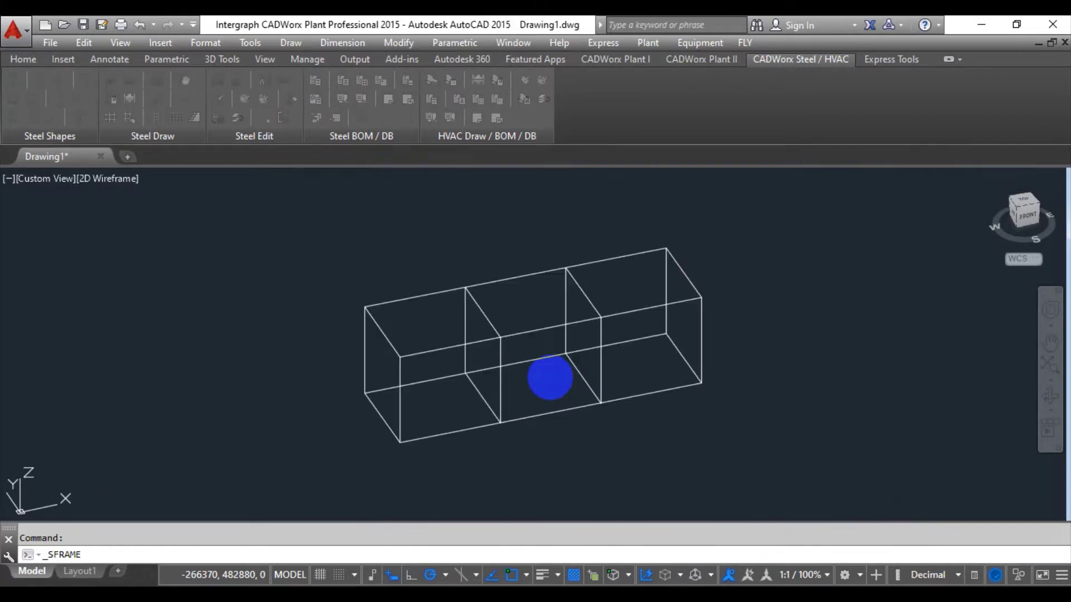
Inspect the new frame grid in 3D with a constrained orbit, exit the orbit and return to the top view.
{"action": "middle_click_drag", "start_coordinate": [548, 441], "coordinate": [569, 438]}
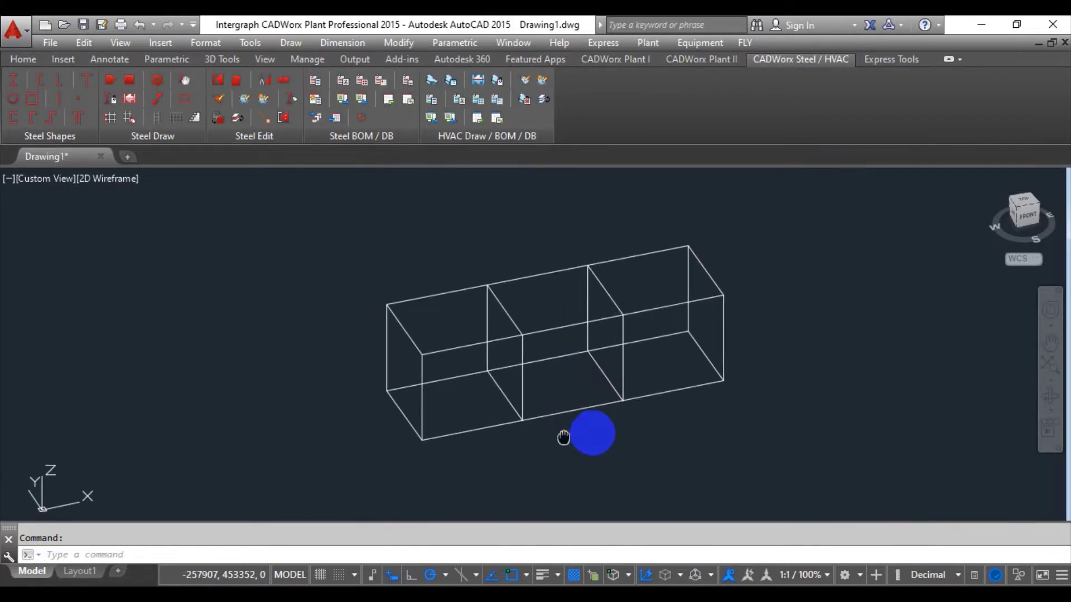
{"action": "left_click", "coordinate": [1051, 401]}
{"action": "mouse_move", "coordinate": [574, 413]}
{"action": "left_mouse_down"}
{"action": "mouse_move", "coordinate": [608, 413]}
{"action": "mouse_move", "coordinate": [613, 379]}
{"action": "mouse_move", "coordinate": [547, 442]}
{"action": "mouse_move", "coordinate": [493, 418]}
{"action": "mouse_move", "coordinate": [585, 416]}
{"action": "mouse_move", "coordinate": [617, 394]}
{"action": "mouse_move", "coordinate": [597, 432]}
{"action": "mouse_move", "coordinate": [461, 426]}
{"action": "mouse_move", "coordinate": [456, 416]}
{"action": "mouse_move", "coordinate": [590, 413]}
{"action": "left_mouse_up"}
{"action": "left_click_drag", "start_coordinate": [653, 424], "coordinate": [503, 228]}
{"action": "right_click", "coordinate": [558, 198]}
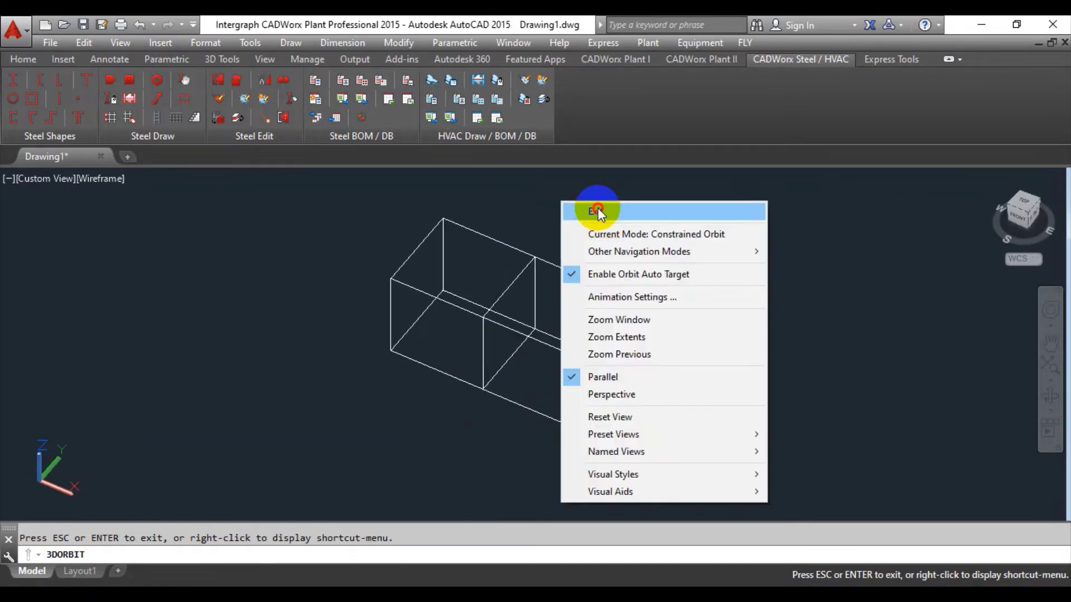
{"action": "left_click", "coordinate": [591, 207]}
{"action": "left_click", "coordinate": [1023, 206]}
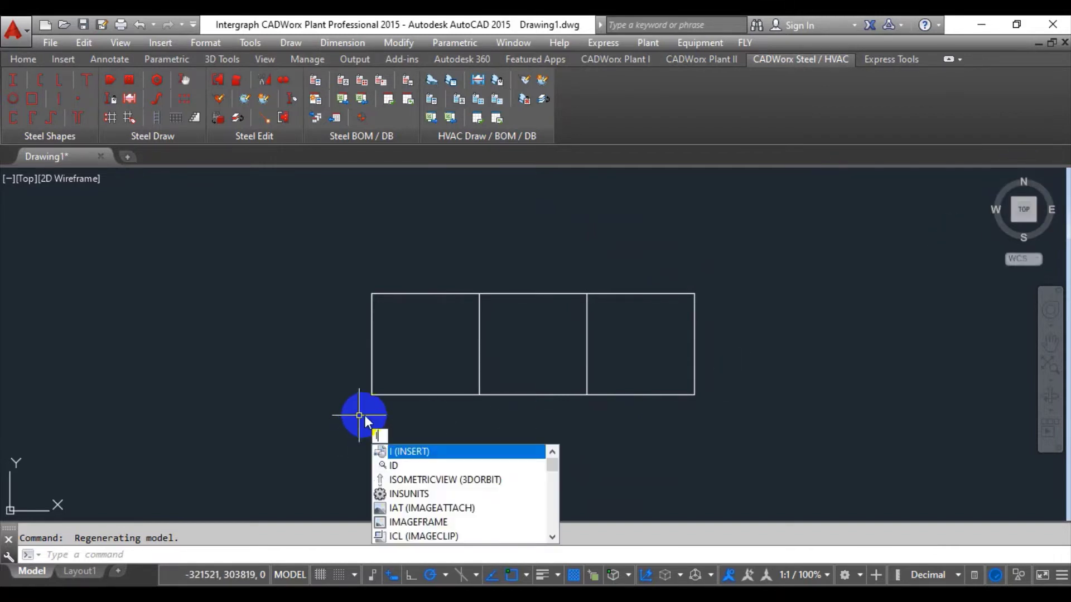
Query the coordinates of the frame grid's lower-left corner with ID and compare them with the column coordinates in the Acrobat equipment location drawing.
{"action": "key", "text": "Return"}
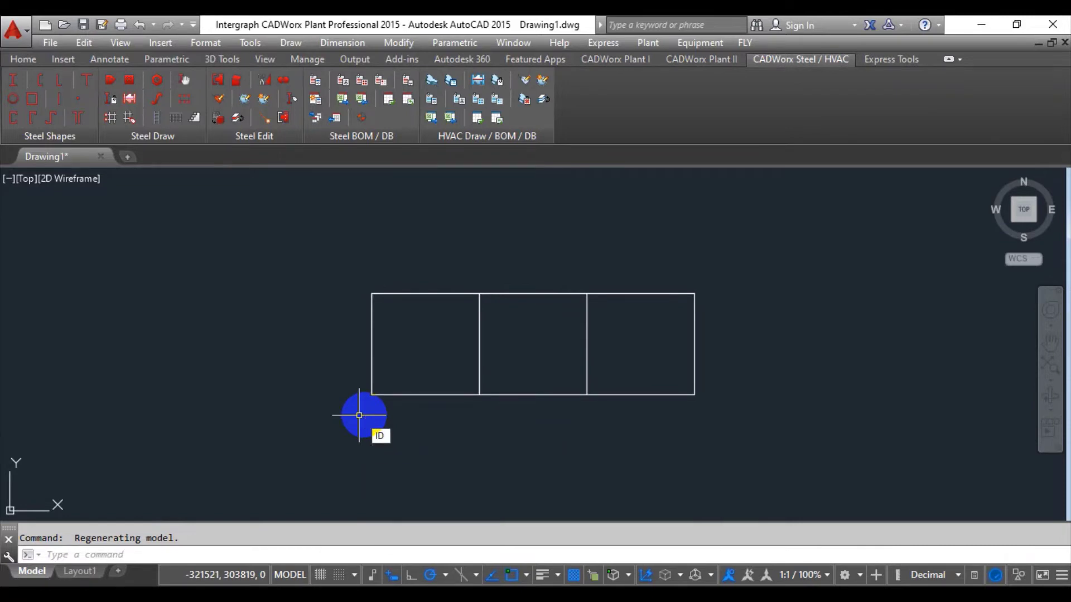
{"action": "scroll", "coordinate": [363, 419], "scroll_direction": "up", "scroll_amount": 4}
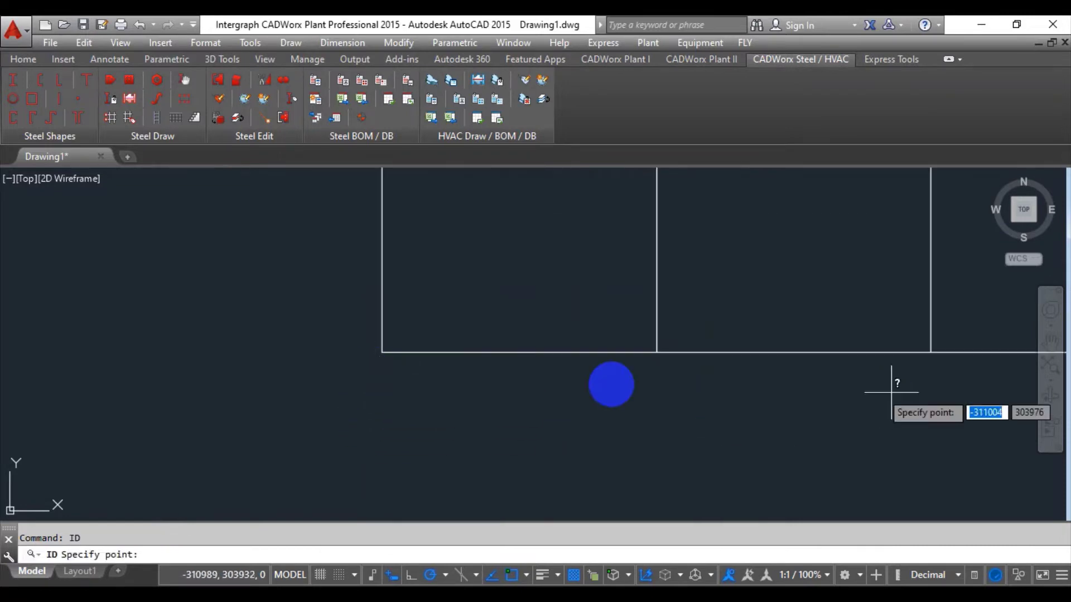
{"action": "left_click", "coordinate": [383, 352]}
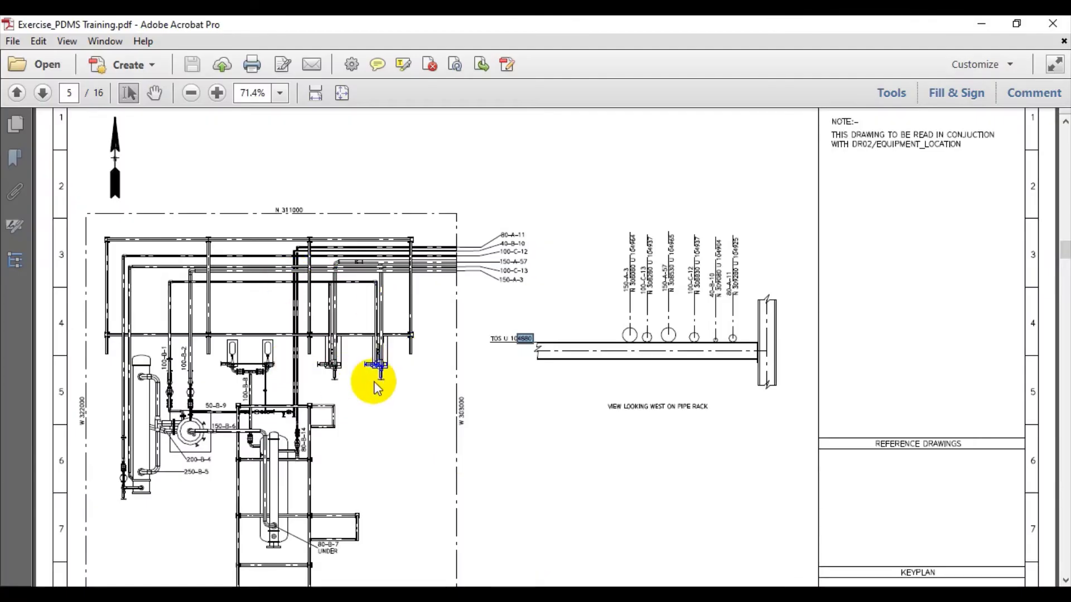
{"action": "scroll", "coordinate": [375, 383], "scroll_direction": "down", "scroll_amount": 10}
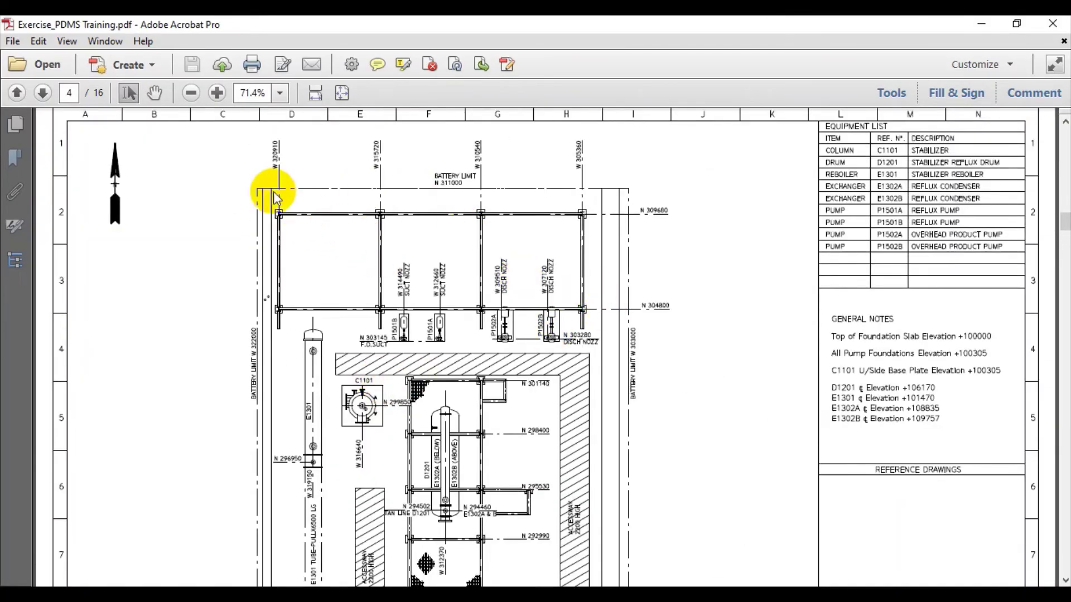
{"action": "scroll", "coordinate": [282, 198], "scroll_direction": "up", "scroll_amount": 1, "text": "ctrl"}
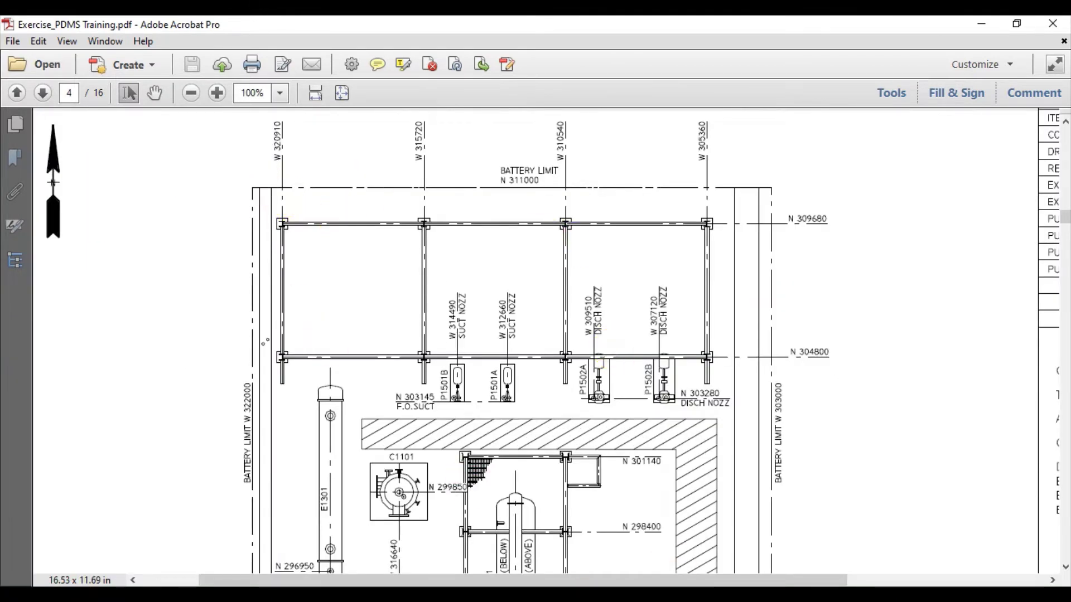
{"action": "scroll", "coordinate": [579, 322], "scroll_direction": "down", "scroll_amount": 5}
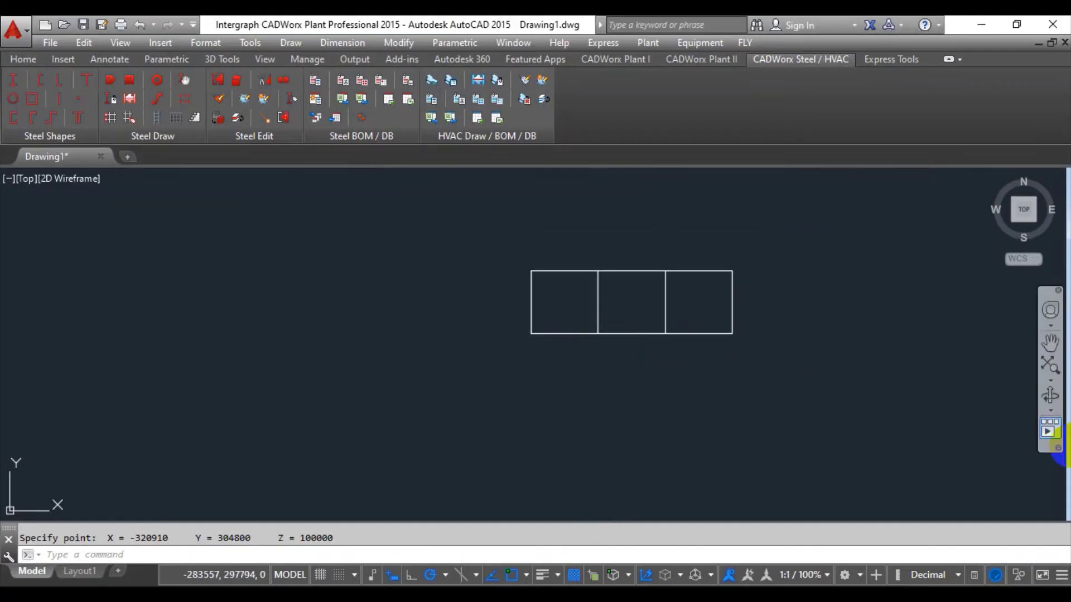
Return to CADWorx and orbit the frame grid into a tilted 3D view, ending the orbit.
{"action": "left_click", "coordinate": [1053, 415]}
{"action": "left_click_drag", "start_coordinate": [701, 329], "coordinate": [545, 378]}
{"action": "middle_click_drag", "start_coordinate": [545, 377], "coordinate": [452, 363]}
{"action": "right_click", "coordinate": [538, 253]}
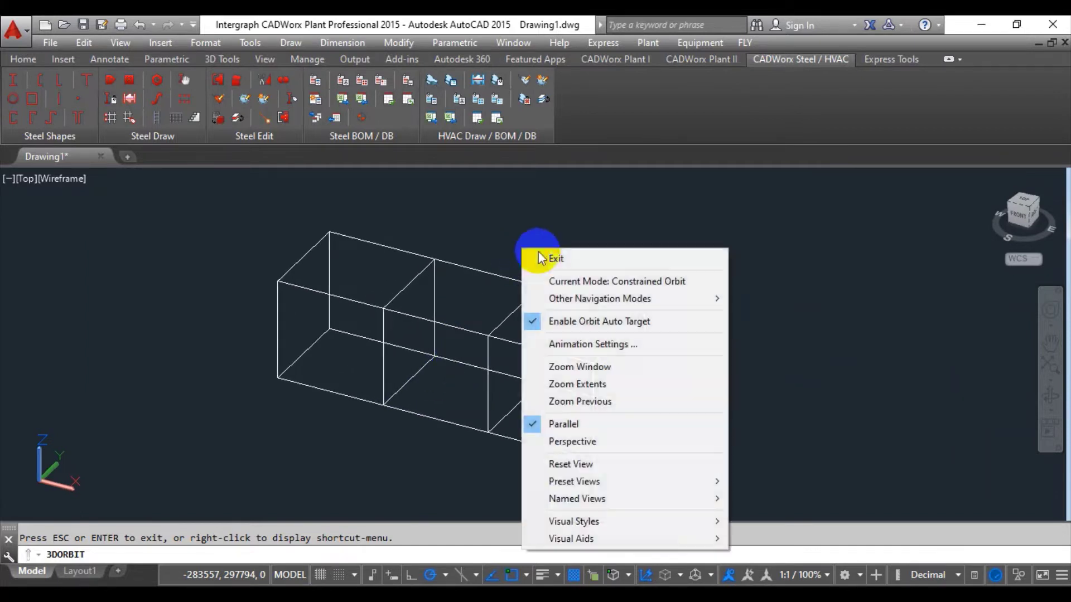
{"action": "left_click", "coordinate": [541, 258]}
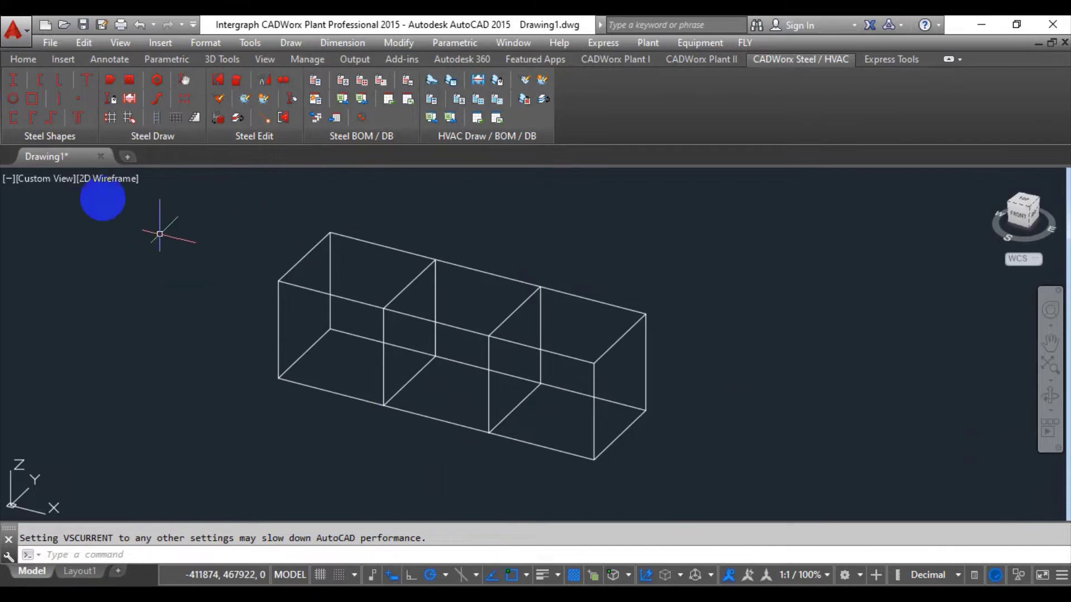
Start drawing a structural steel member and choose Wide Flange as the section type.
{"action": "left_click", "coordinate": [21, 79]}
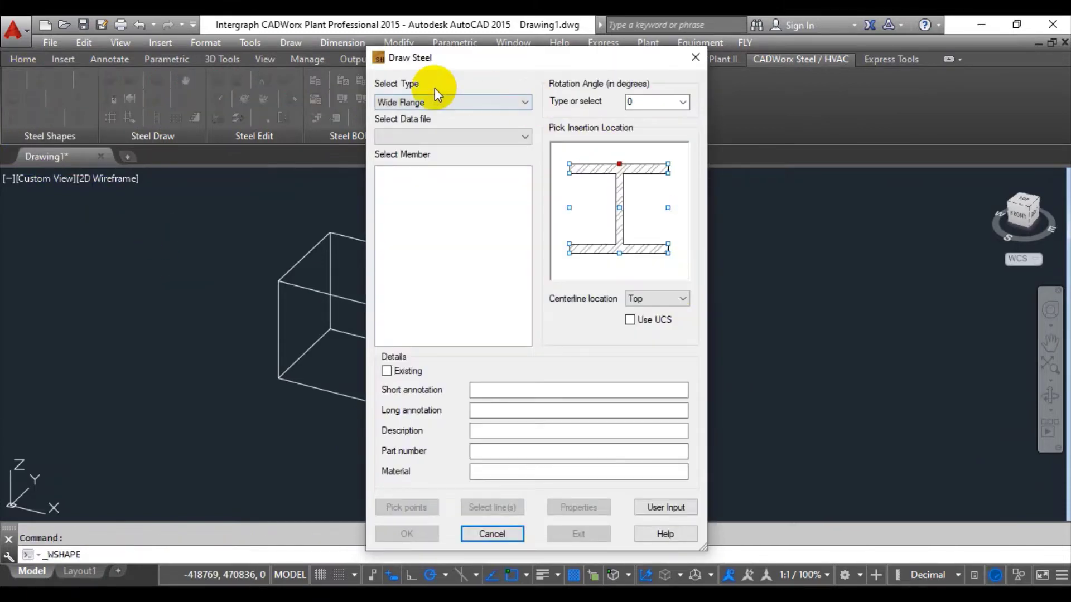
{"action": "left_click_drag", "start_coordinate": [477, 60], "coordinate": [474, 40]}
{"action": "left_click", "coordinate": [374, 155]}
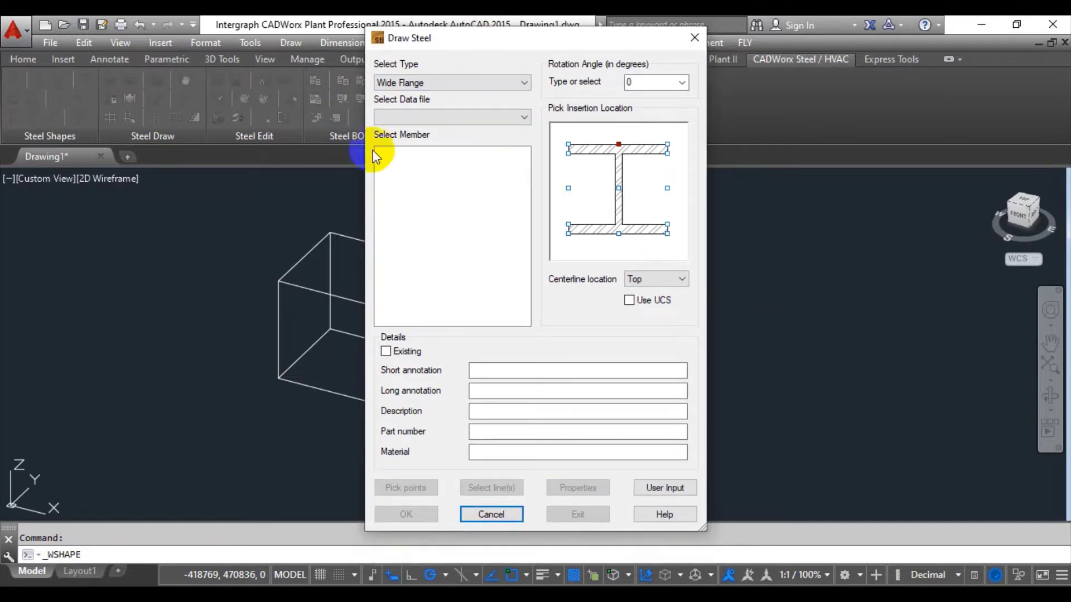
{"action": "left_click", "coordinate": [524, 83]}
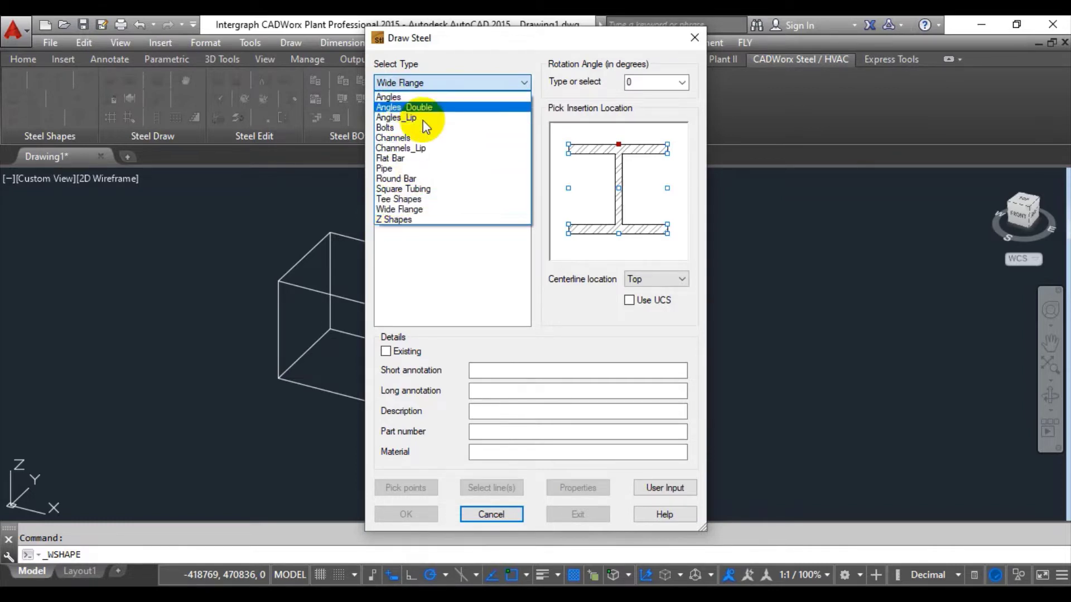
{"action": "left_click", "coordinate": [397, 209]}
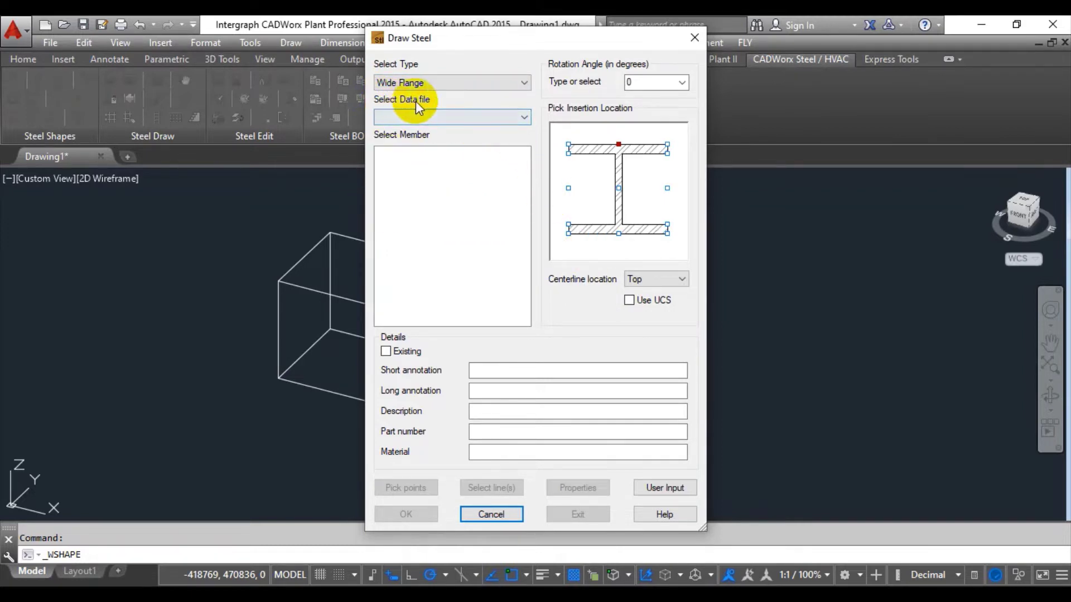
Choose the Wide Flange Japanese (H) data file and the H300X105 member, with the insertion location at the section's centre.
{"action": "left_click", "coordinate": [501, 118]}
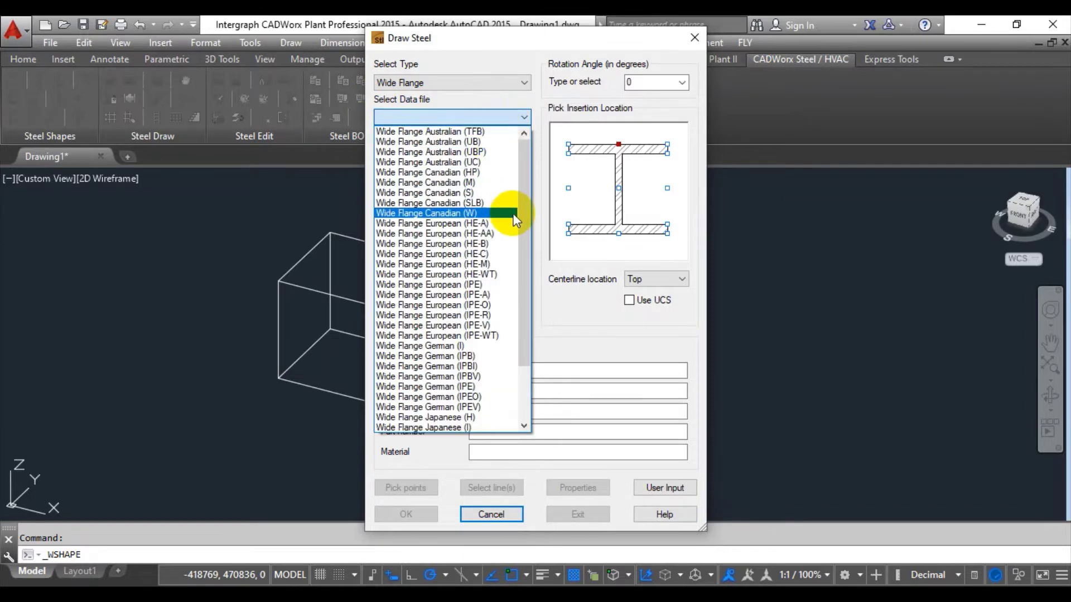
{"action": "scroll", "coordinate": [496, 366], "scroll_direction": "down", "scroll_amount": 2}
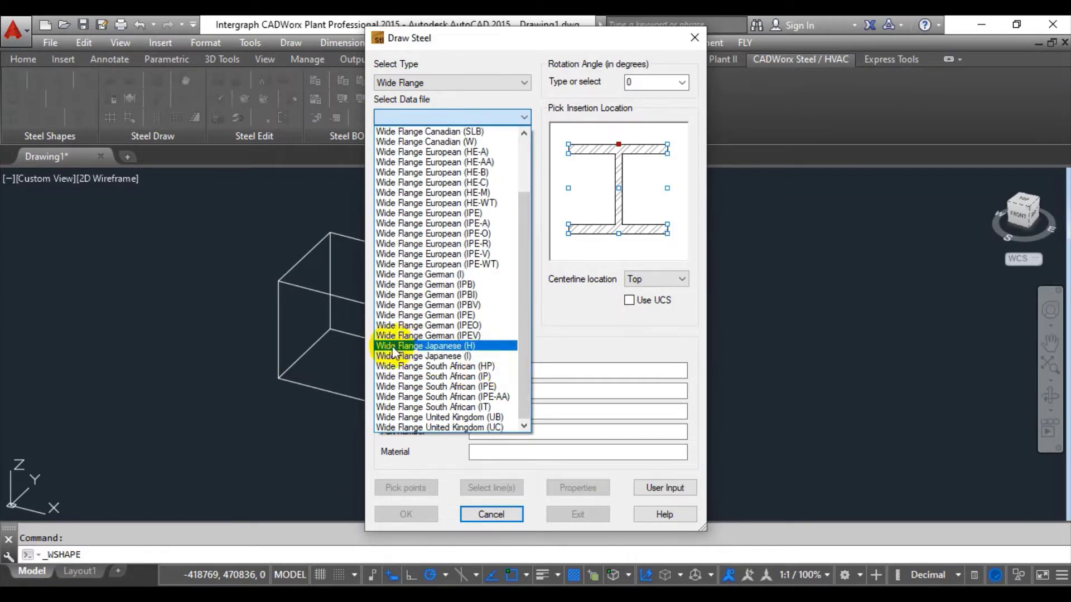
{"action": "left_click", "coordinate": [461, 346]}
{"action": "left_click_drag", "start_coordinate": [525, 182], "coordinate": [525, 191]}
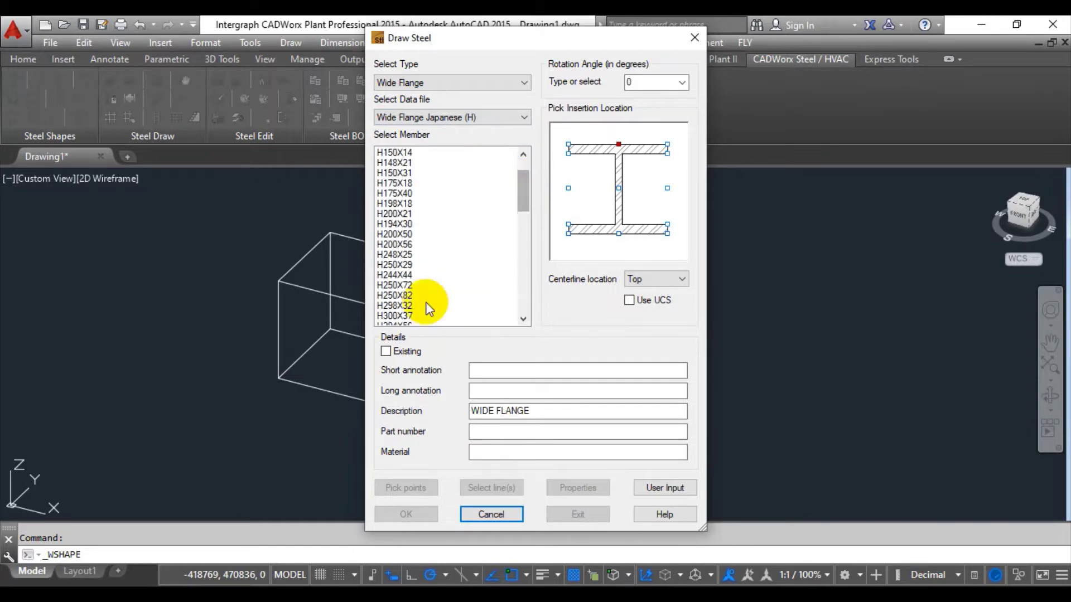
{"action": "scroll", "coordinate": [424, 309], "scroll_direction": "down", "scroll_amount": 4}
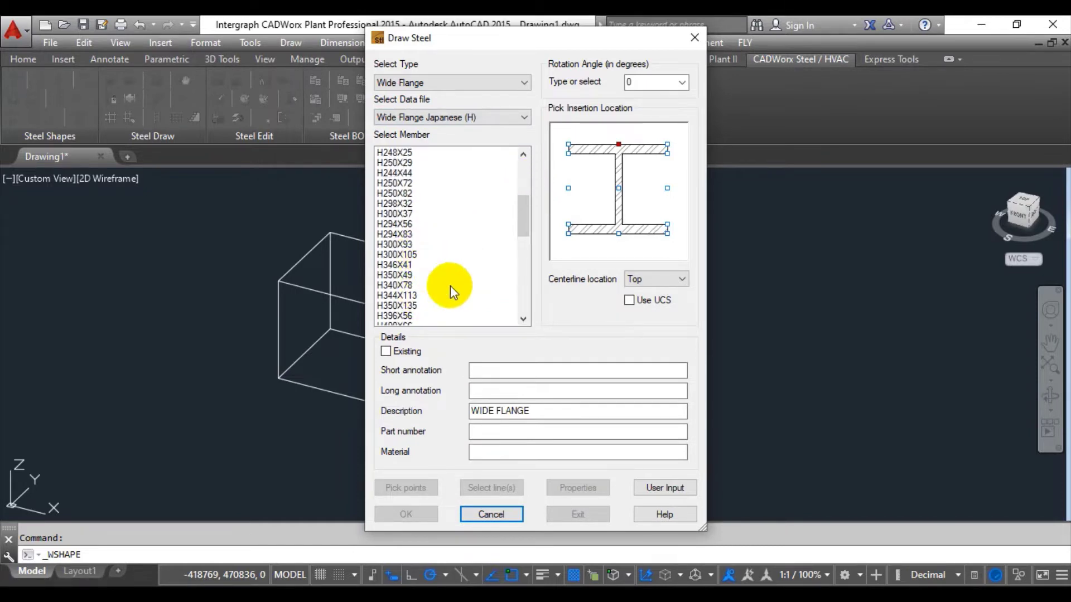
{"action": "left_click", "coordinate": [413, 255]}
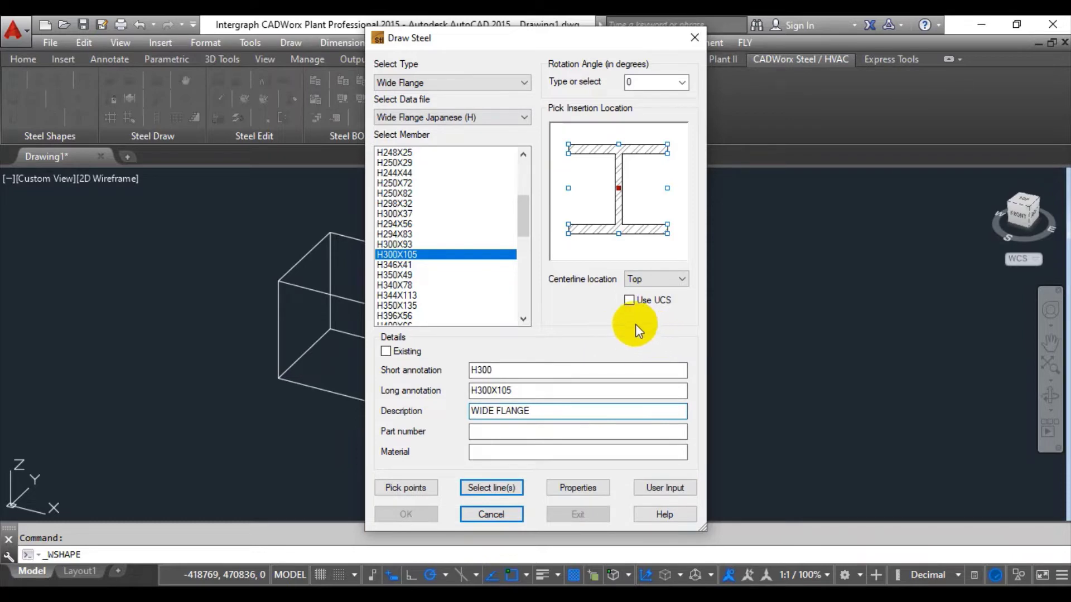
Place the column by picking points from the grid's front-left bottom corner to the upper corner directly above it.
{"action": "left_click", "coordinate": [406, 488]}
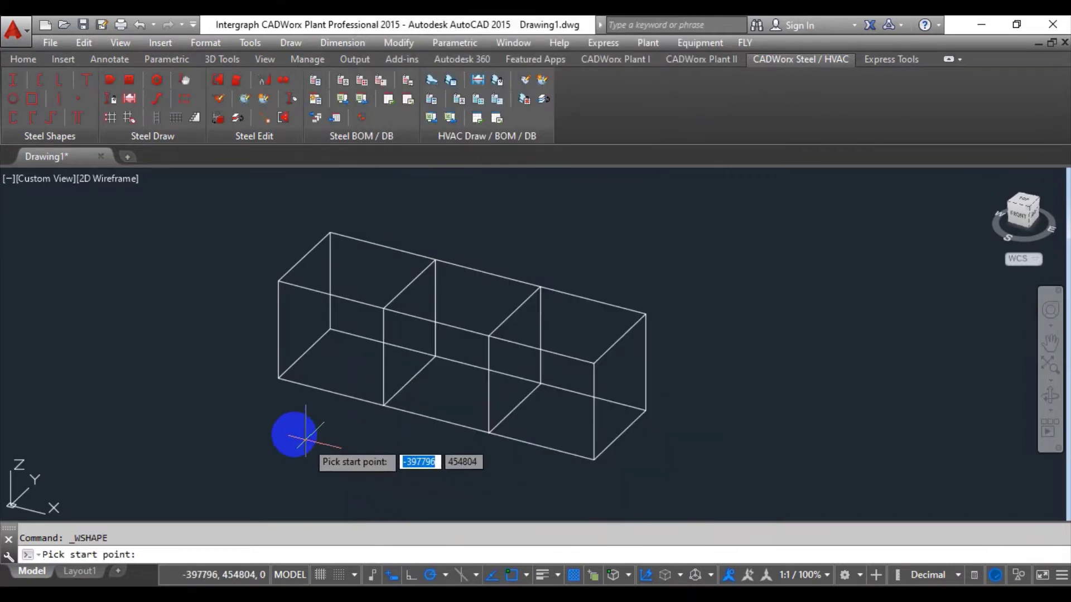
{"action": "left_click", "coordinate": [278, 378]}
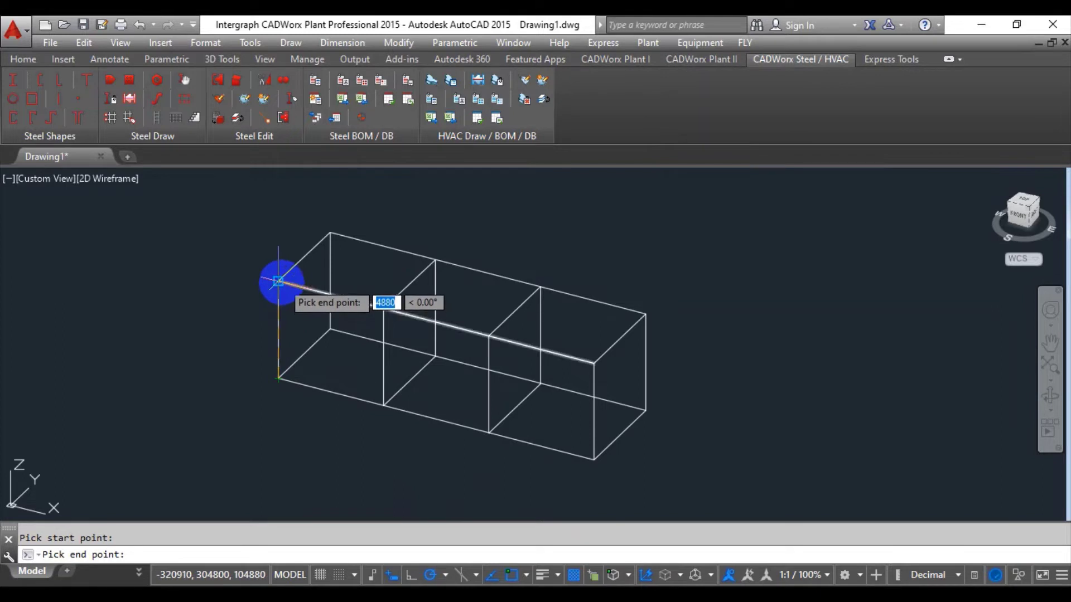
{"action": "left_click", "coordinate": [277, 281]}
{"action": "scroll", "coordinate": [278, 281], "scroll_direction": "up", "scroll_amount": 5}
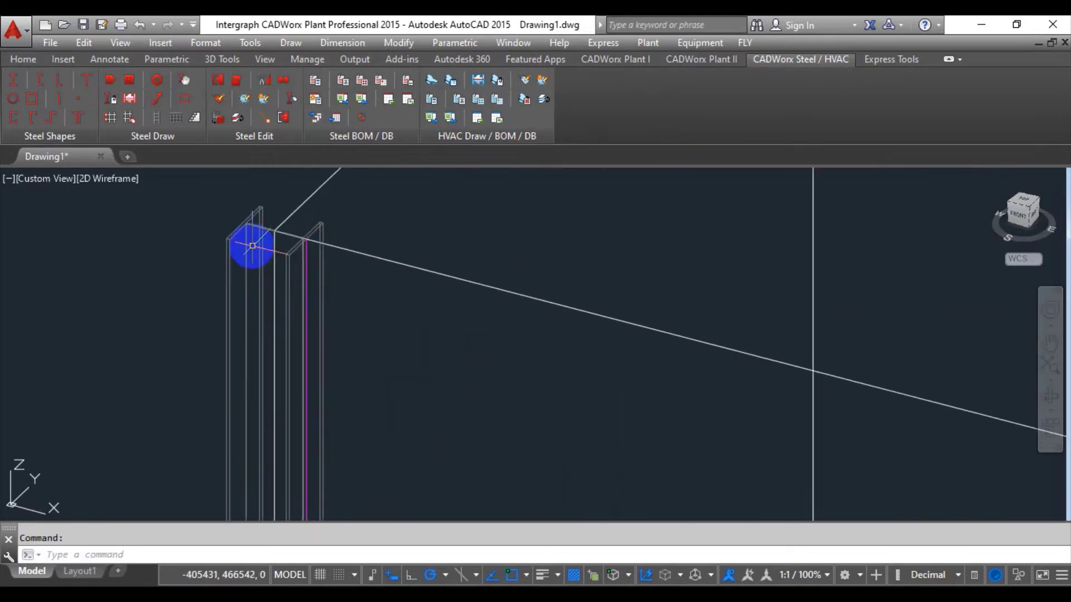
{"action": "scroll", "coordinate": [263, 252], "scroll_direction": "down", "scroll_amount": 3}
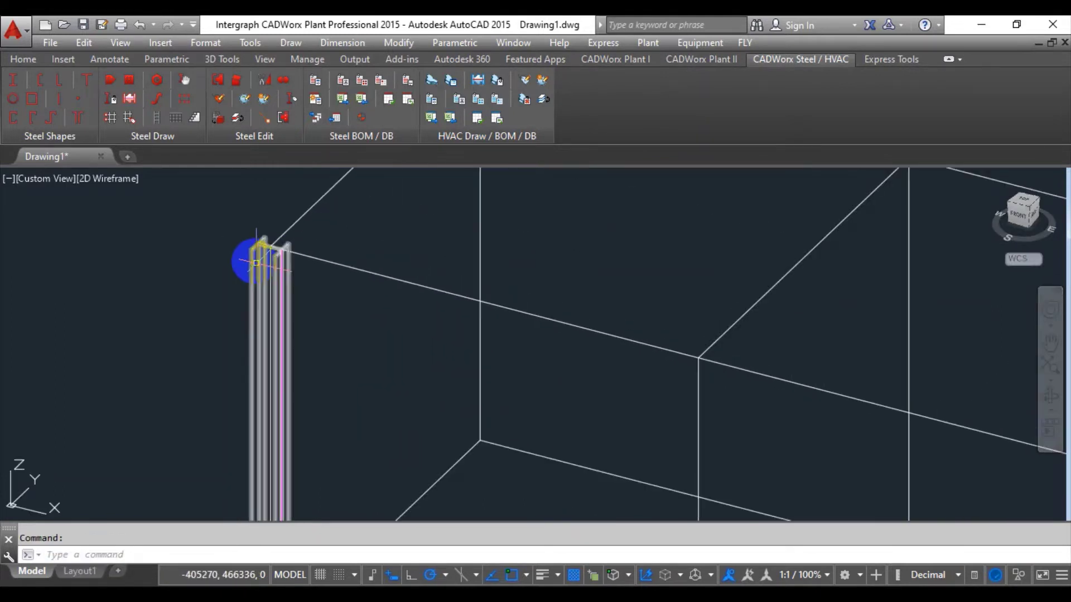
Set the visual style to Shaded and inspect the top end of the new column.
{"action": "left_click", "coordinate": [106, 177]}
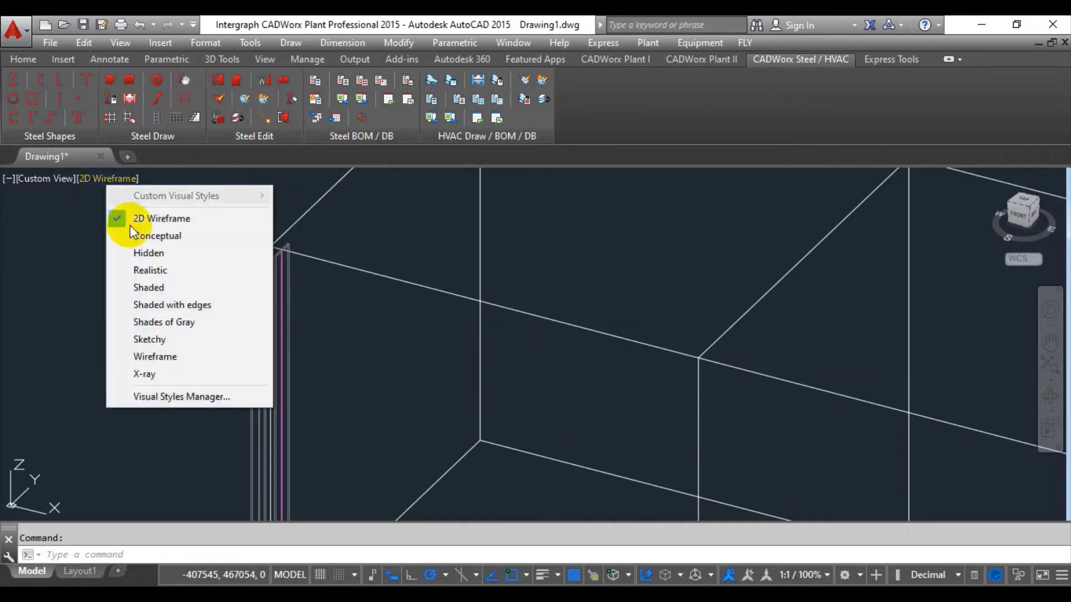
{"action": "left_click", "coordinate": [145, 294]}
{"action": "scroll", "coordinate": [287, 257], "scroll_direction": "up", "scroll_amount": 5}
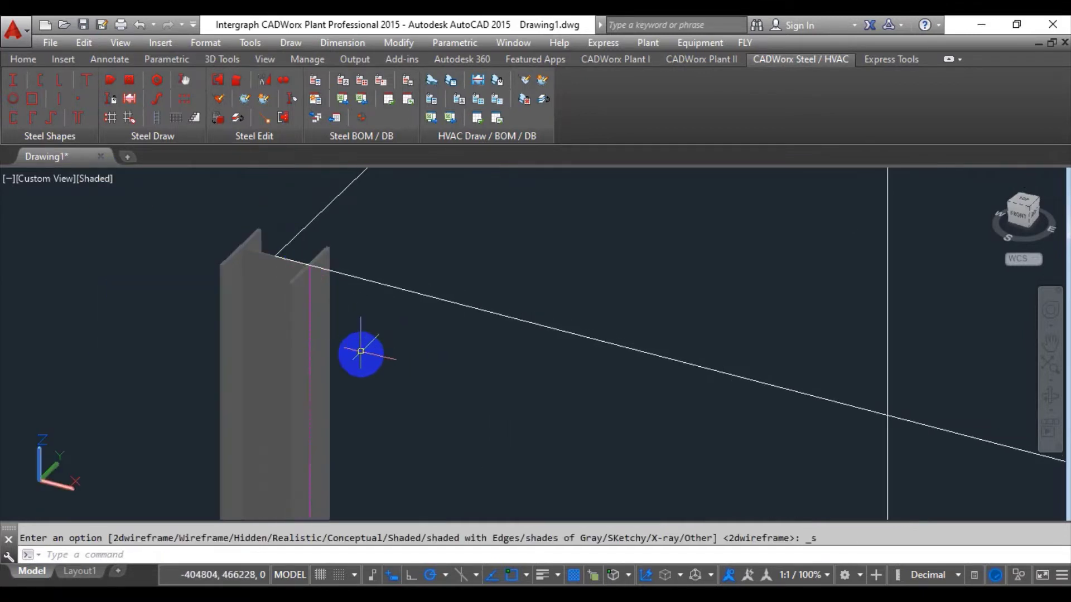
{"action": "scroll", "coordinate": [362, 329], "scroll_direction": "down", "scroll_amount": 2}
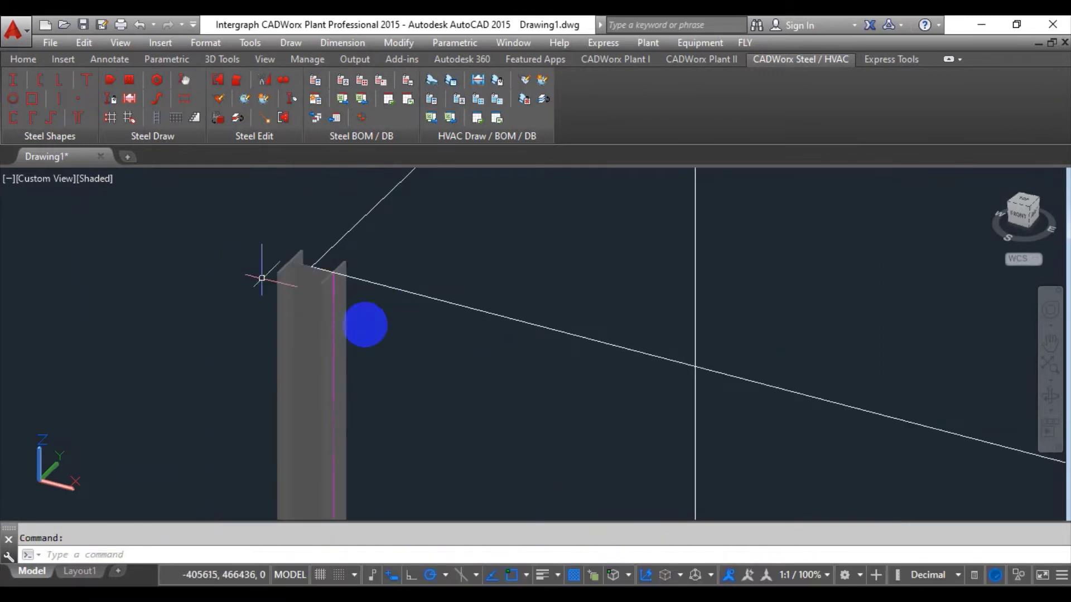
{"action": "scroll", "coordinate": [344, 306], "scroll_direction": "down", "scroll_amount": 2}
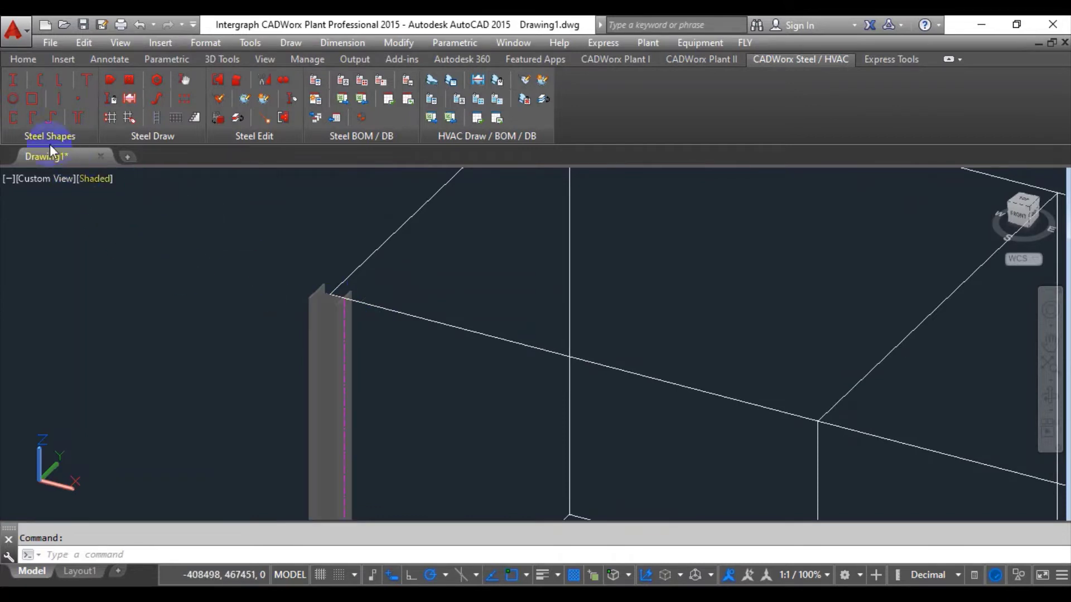
Examine the drawing's list of layers and close it without changing the current layer.
{"action": "left_click", "coordinate": [23, 59]}
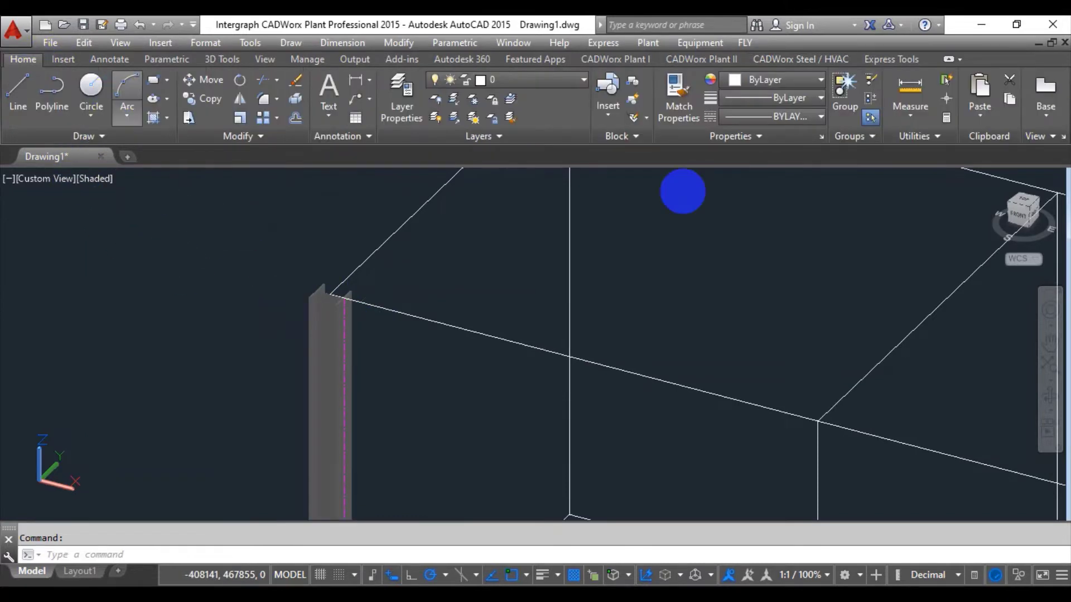
{"action": "left_click", "coordinate": [582, 81]}
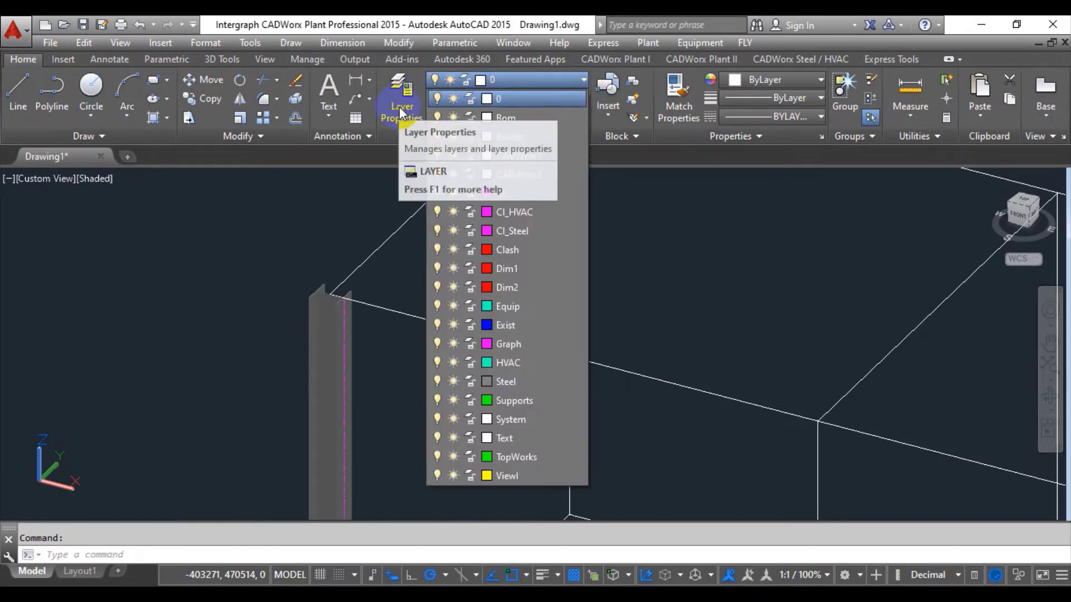
{"action": "left_click", "coordinate": [291, 225]}
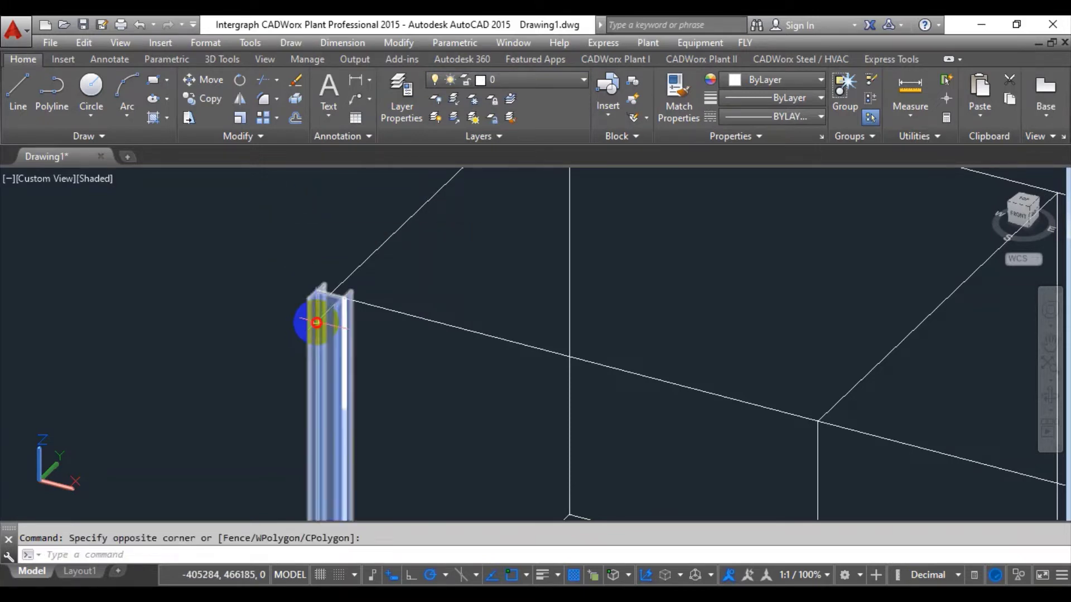
Open the new column's component settings to review its section data, and close them without changes.
{"action": "left_click", "coordinate": [272, 308]}
{"action": "key", "text": "Escape"}
{"action": "left_click", "coordinate": [319, 339]}
{"action": "key", "text": "Escape"}
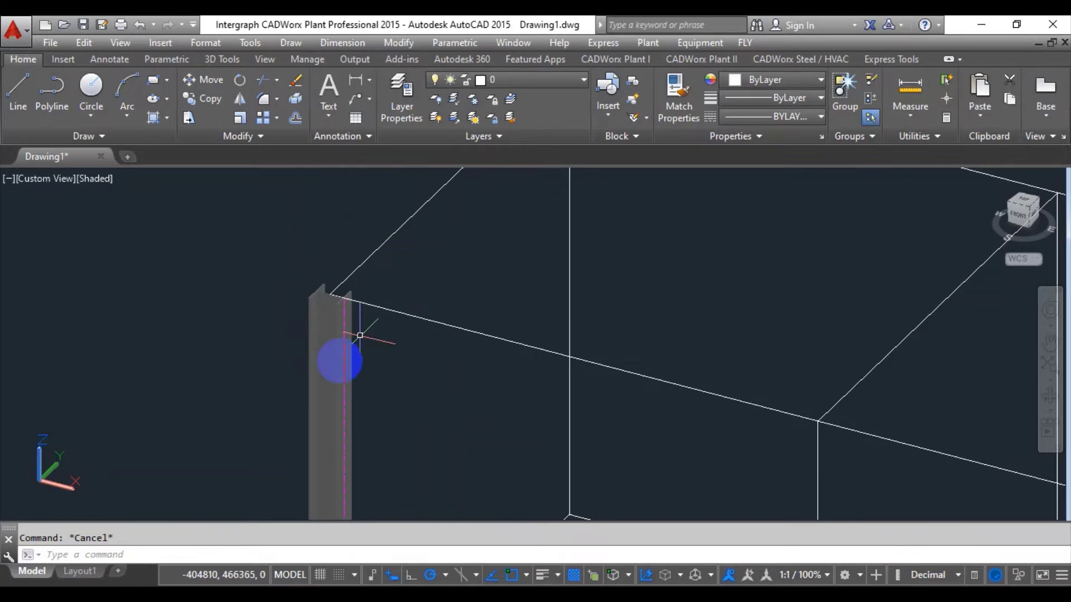
{"action": "left_click", "coordinate": [324, 365]}
{"action": "double_click", "coordinate": [324, 367]}
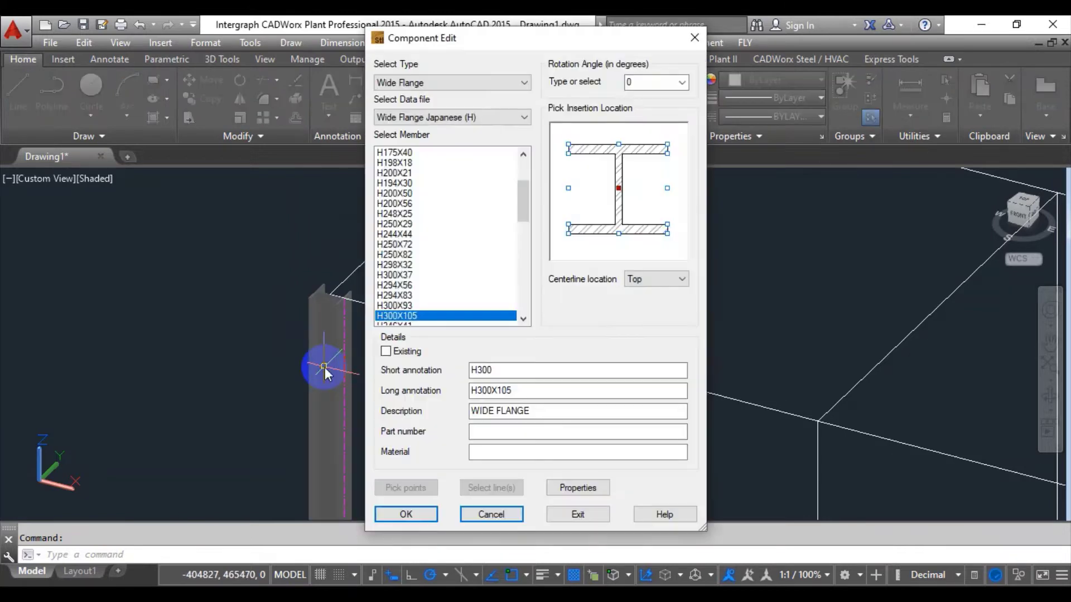
{"action": "left_click", "coordinate": [491, 514]}
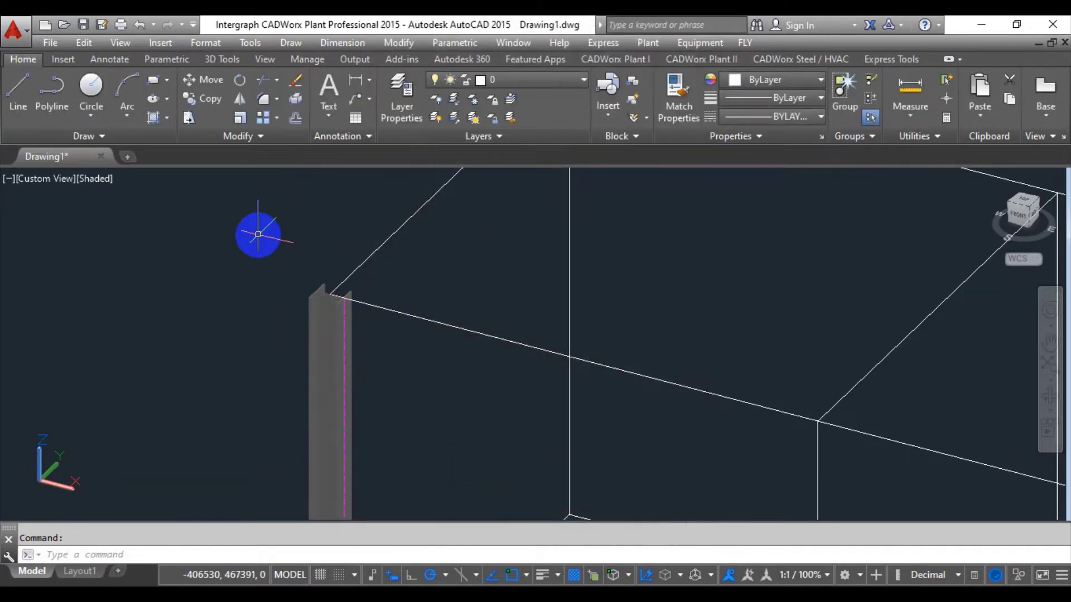
Inspect the selected column's general properties, such as colour and layer, and close the properties display.
{"action": "key", "text": "ctrl+1"}
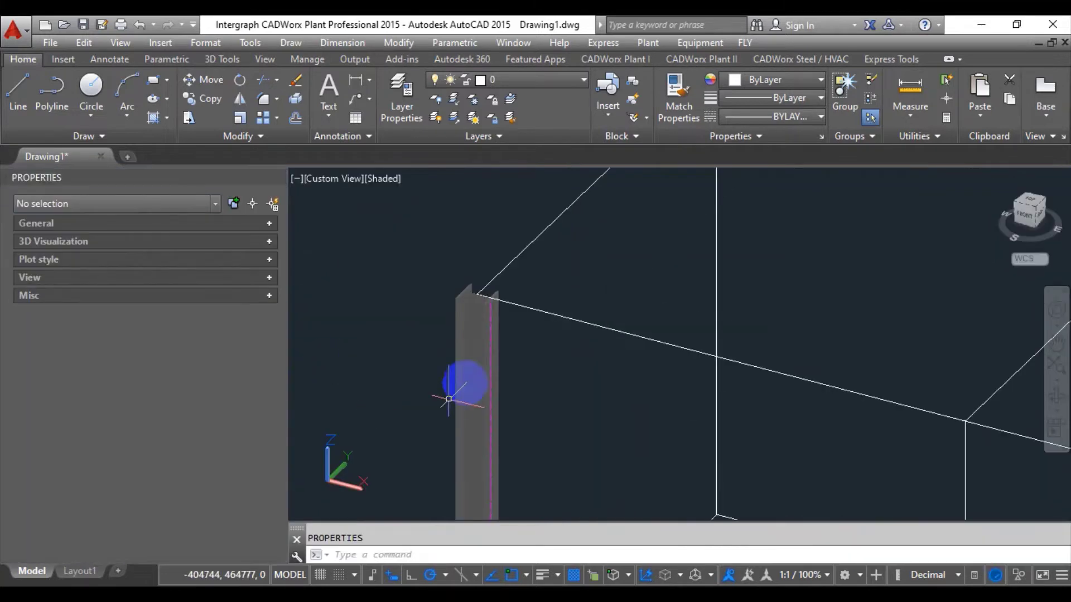
{"action": "left_click", "coordinate": [471, 358]}
{"action": "left_click", "coordinate": [462, 365]}
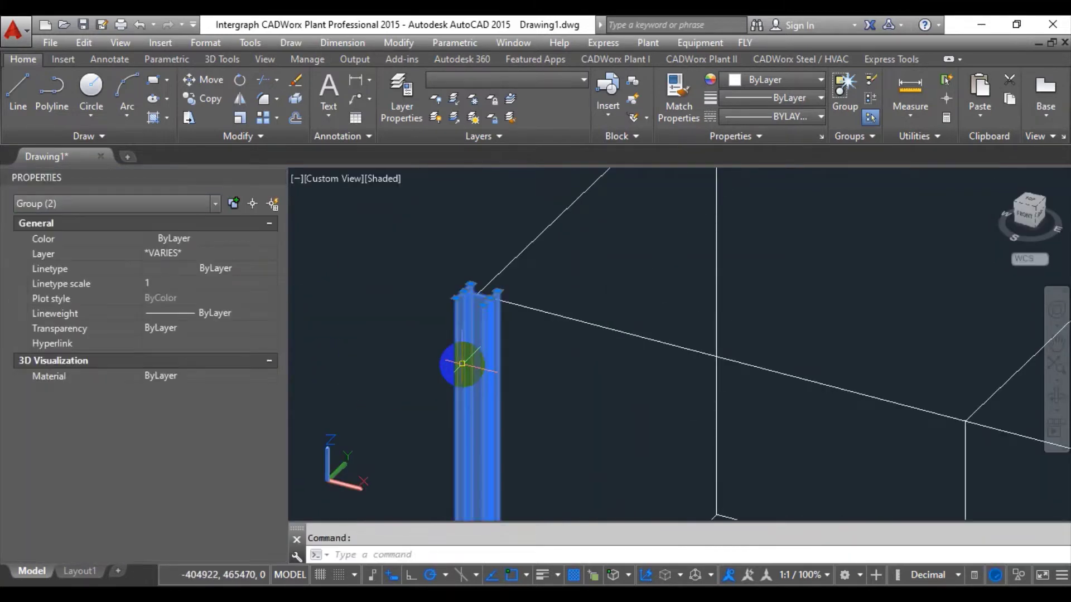
{"action": "left_click", "coordinate": [236, 240]}
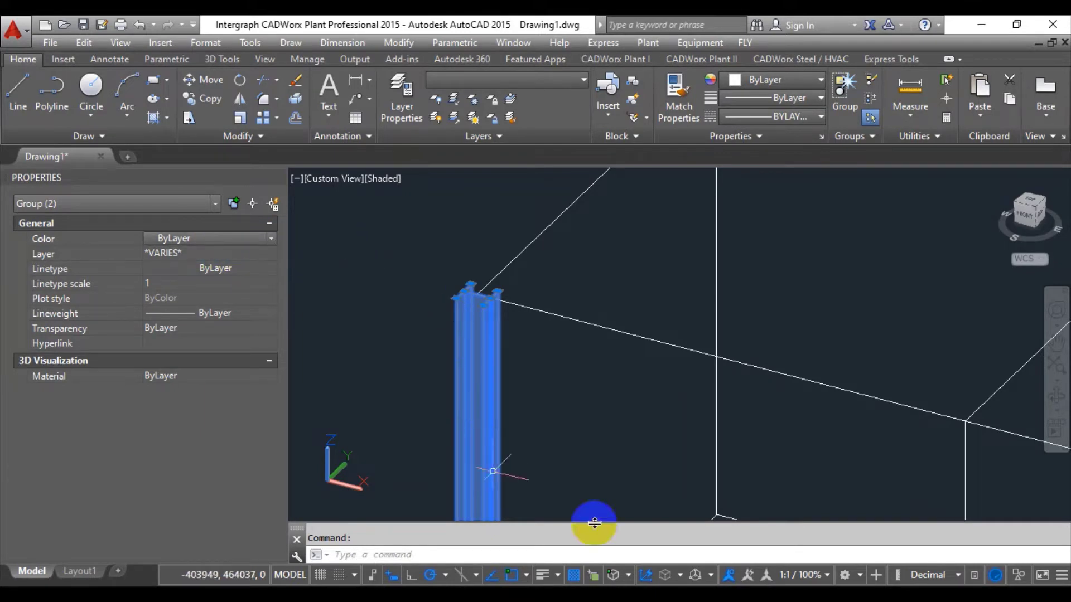
{"action": "key", "text": "ctrl+1"}
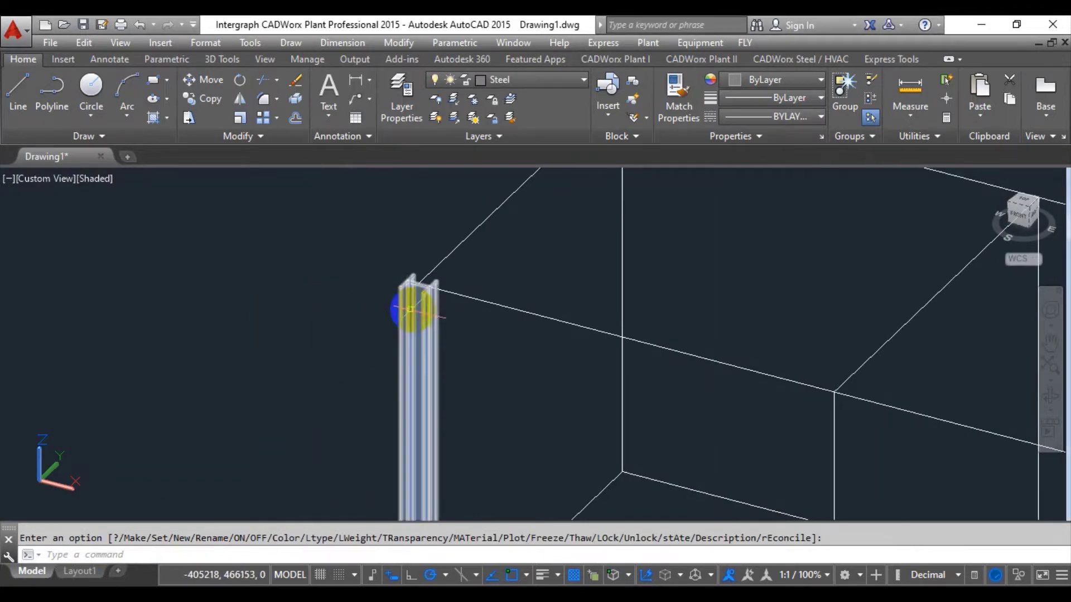
Move the first column to the CI_Steel layer and make CI_Steel the current layer.
{"action": "left_click", "coordinate": [413, 305]}
{"action": "left_click", "coordinate": [506, 85]}
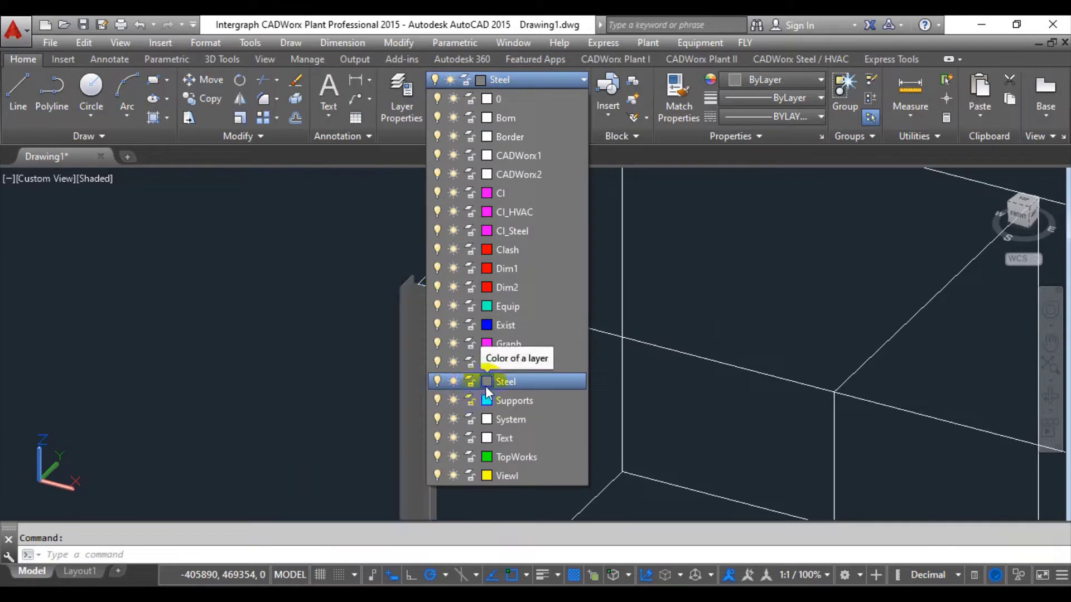
{"action": "left_click", "coordinate": [446, 230]}
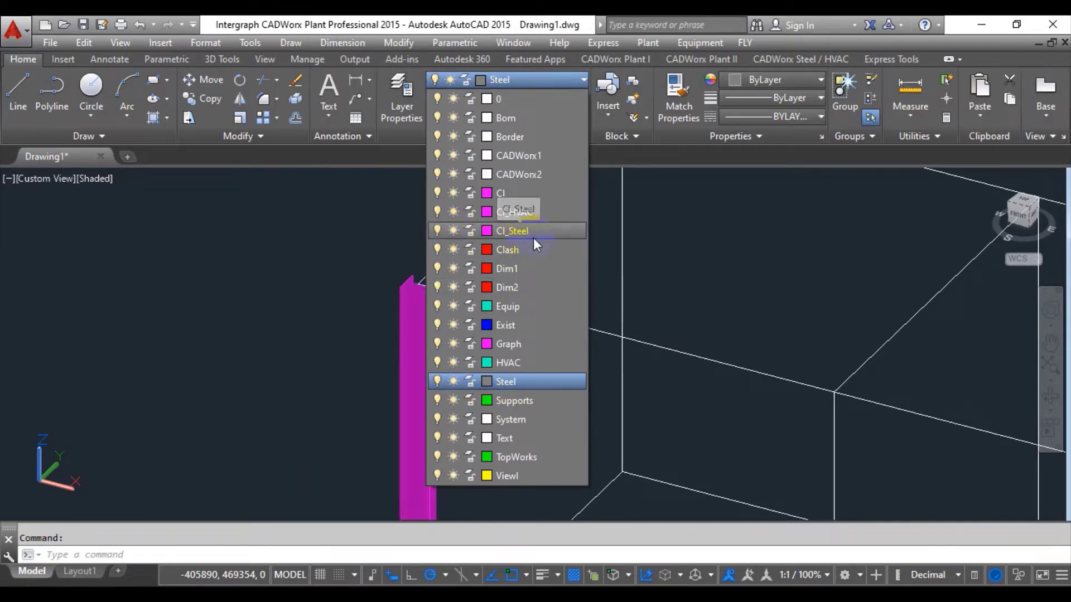
{"action": "left_click", "coordinate": [533, 237]}
{"action": "key", "text": "Escape"}
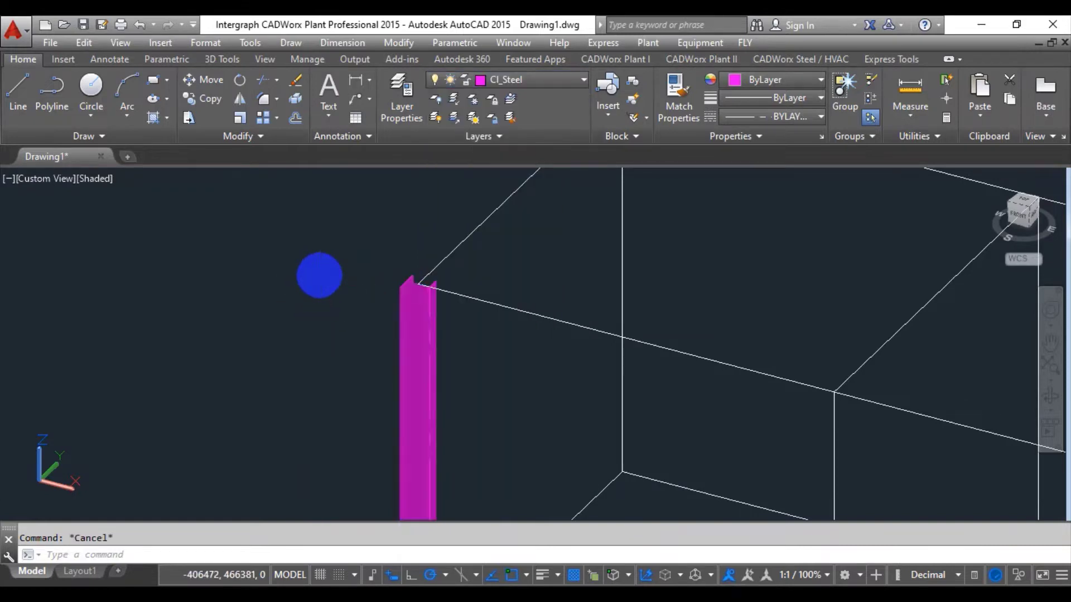
{"action": "left_click", "coordinate": [519, 80]}
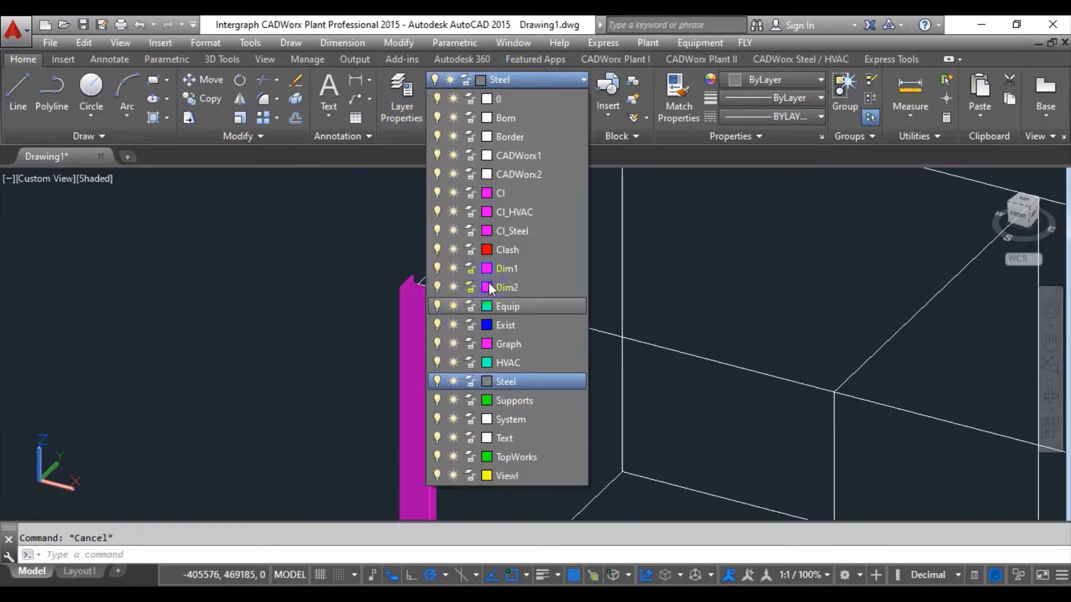
{"action": "left_click", "coordinate": [509, 233]}
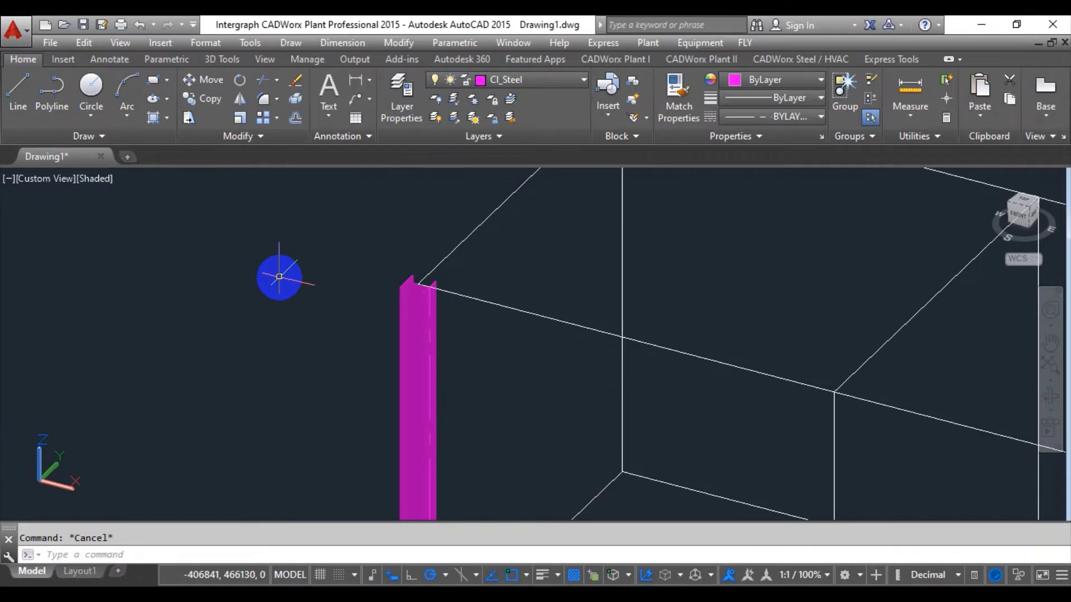
Place an H300X105 wide-flange column by two points along the rear vertical line of the first frame.
{"action": "scroll", "coordinate": [279, 276], "scroll_direction": "down", "scroll_amount": 5}
{"action": "scroll", "coordinate": [323, 377], "scroll_direction": "up", "scroll_amount": 2}
{"action": "scroll", "coordinate": [435, 405], "scroll_direction": "down", "scroll_amount": 3}
{"action": "middle_click_drag", "start_coordinate": [433, 406], "coordinate": [349, 423]}
{"action": "scroll", "coordinate": [255, 399], "scroll_direction": "down", "scroll_amount": 1}
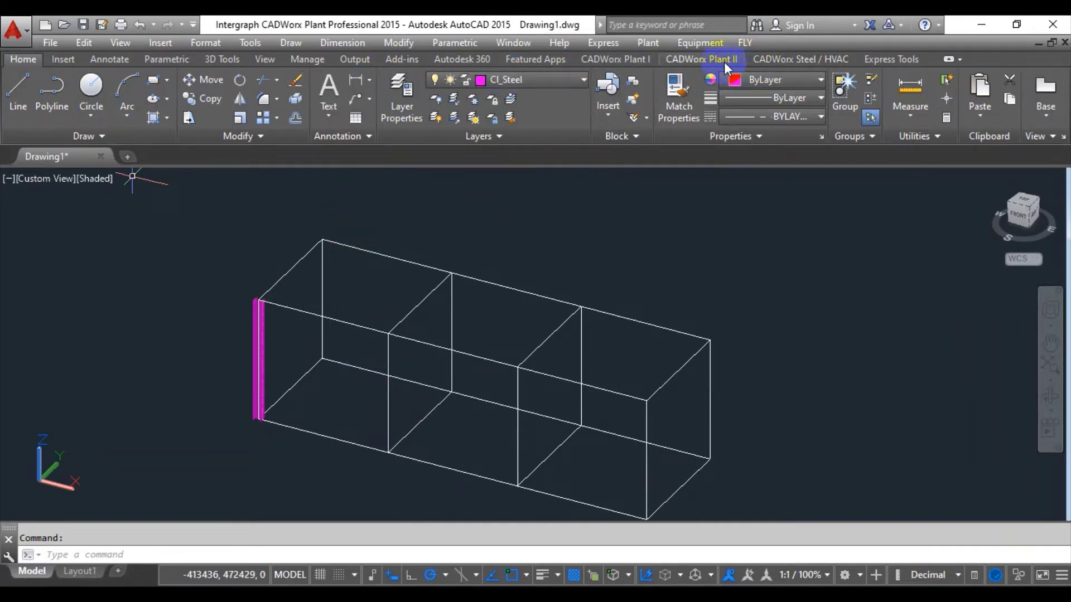
{"action": "left_click", "coordinate": [782, 63]}
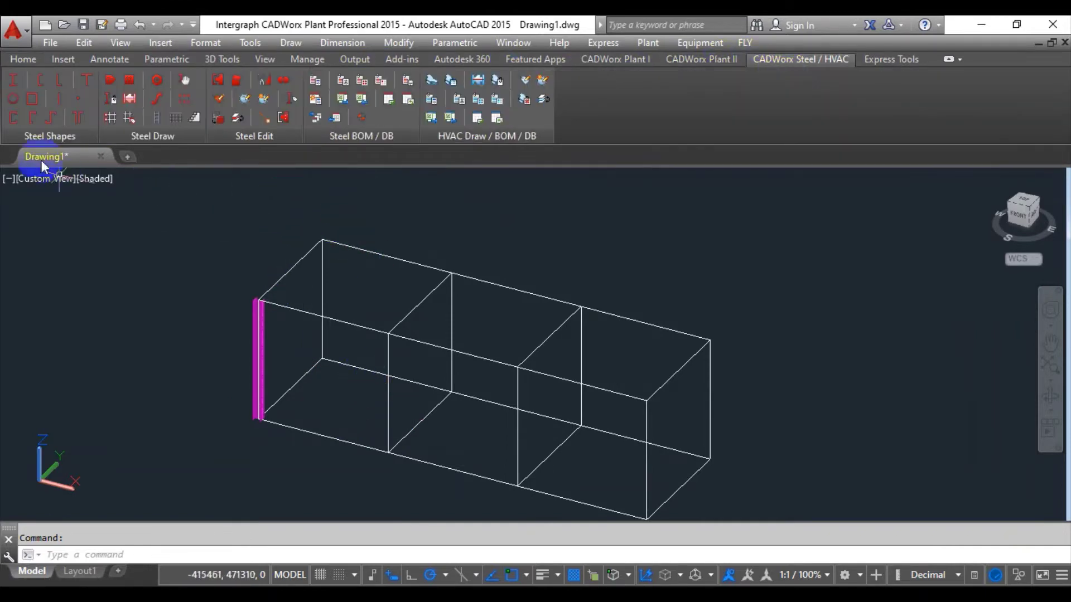
{"action": "left_click", "coordinate": [13, 82]}
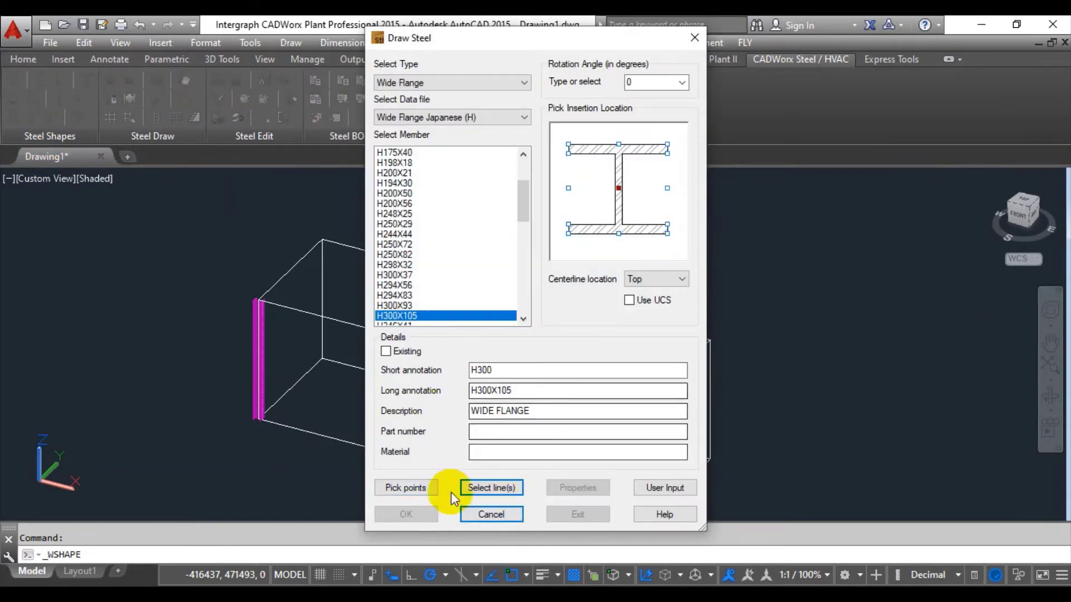
{"action": "left_click", "coordinate": [427, 490]}
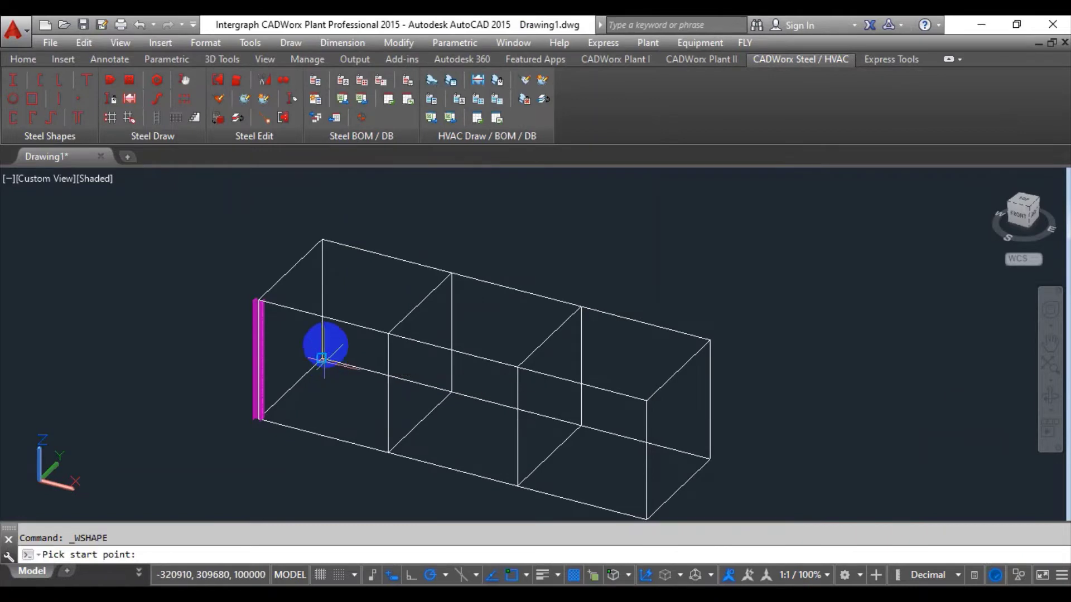
{"action": "left_click", "coordinate": [323, 359]}
{"action": "left_click", "coordinate": [324, 242]}
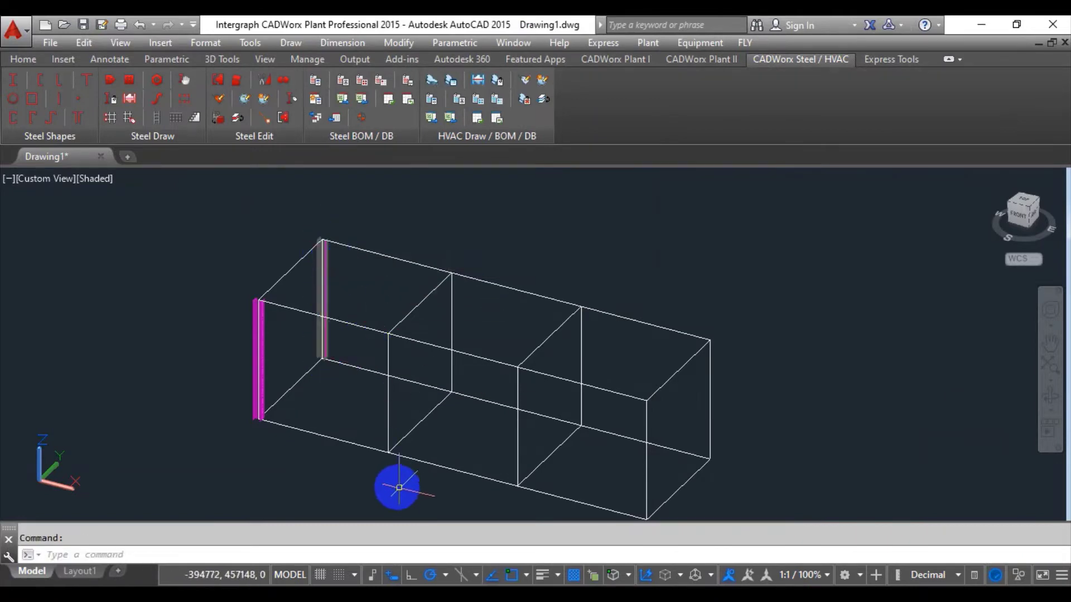
Place another H300X105 column from base to top of the second frame's front vertical line.
{"action": "right_click", "coordinate": [394, 484]}
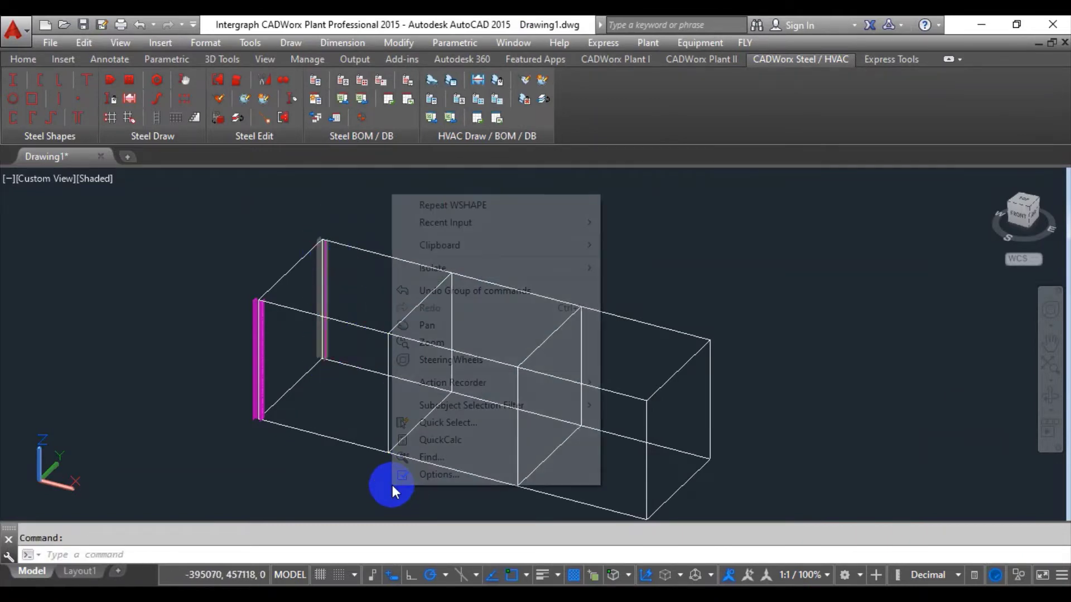
{"action": "left_click", "coordinate": [433, 205]}
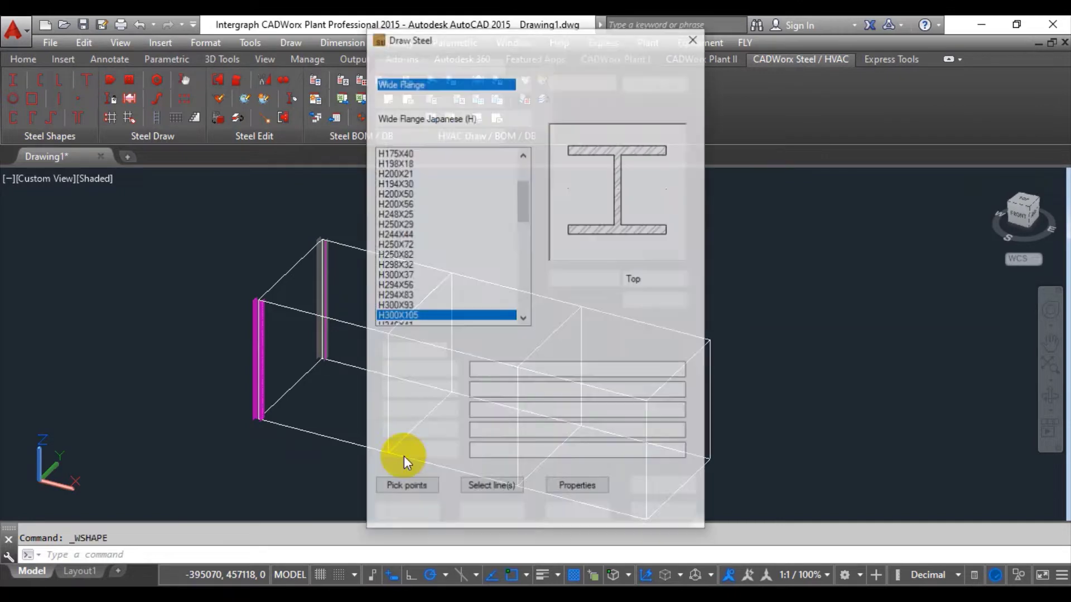
{"action": "left_click", "coordinate": [412, 487]}
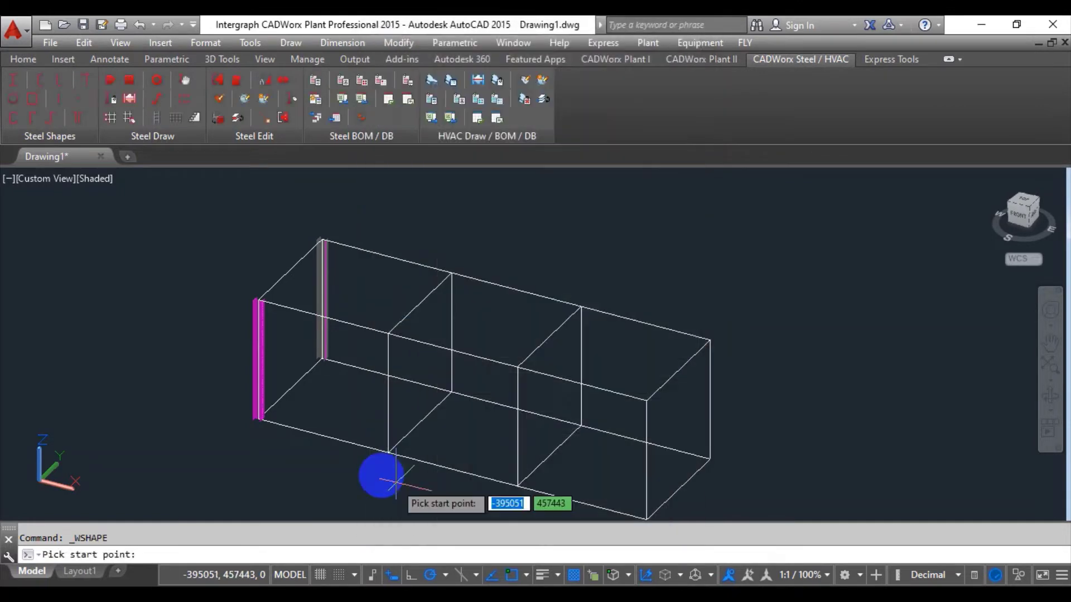
{"action": "left_click", "coordinate": [387, 451]}
{"action": "left_click", "coordinate": [388, 334]}
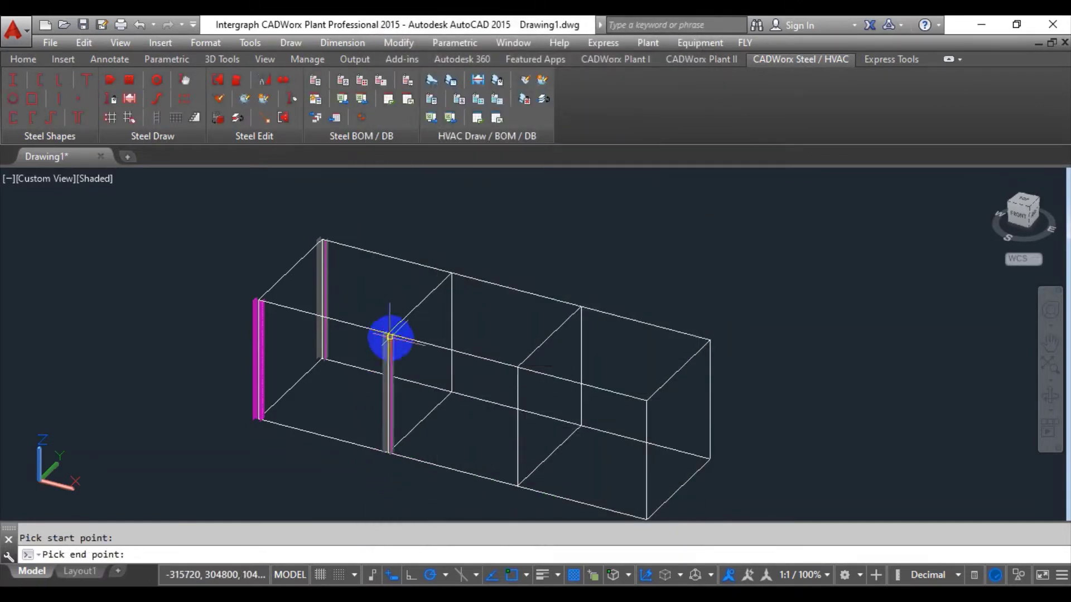
Place an H300X105 column along the second frame's rear vertical line and check its top end.
{"action": "right_click", "coordinate": [464, 395]}
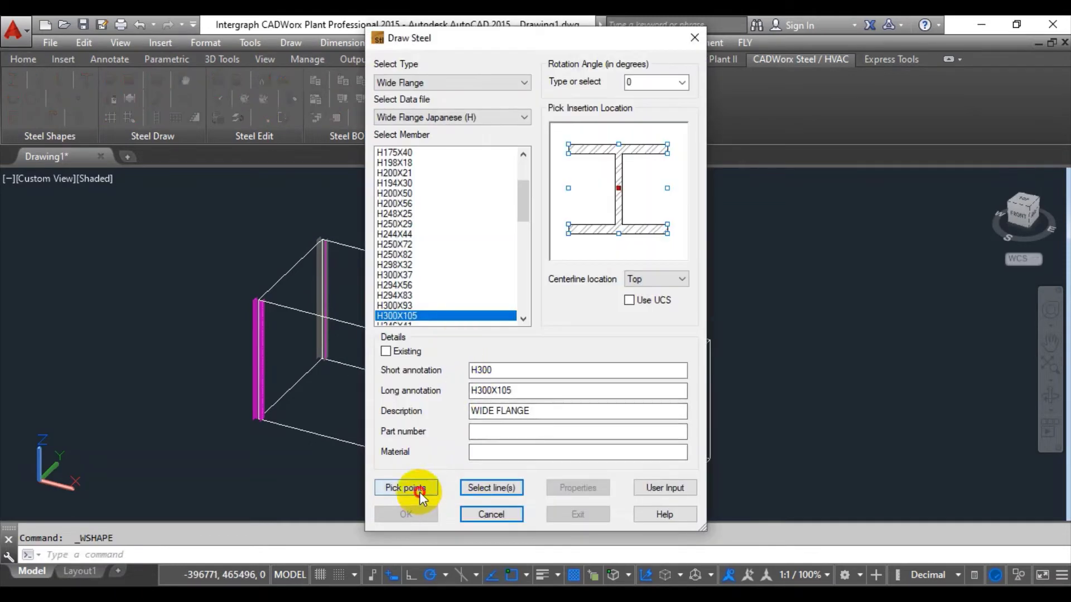
{"action": "left_click", "coordinate": [419, 493]}
{"action": "left_click", "coordinate": [452, 392]}
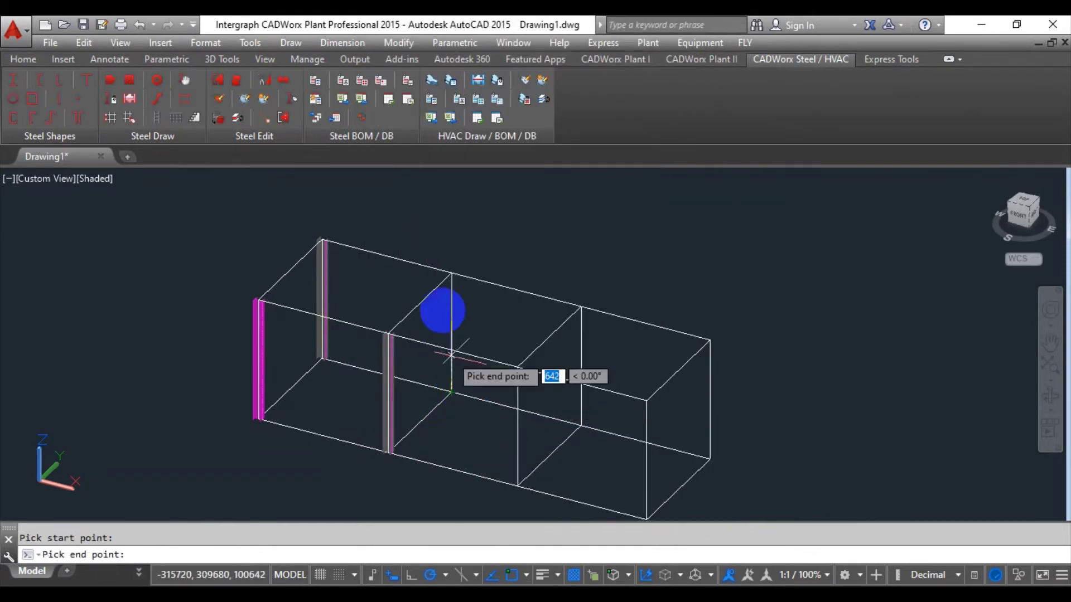
{"action": "left_click", "coordinate": [450, 276]}
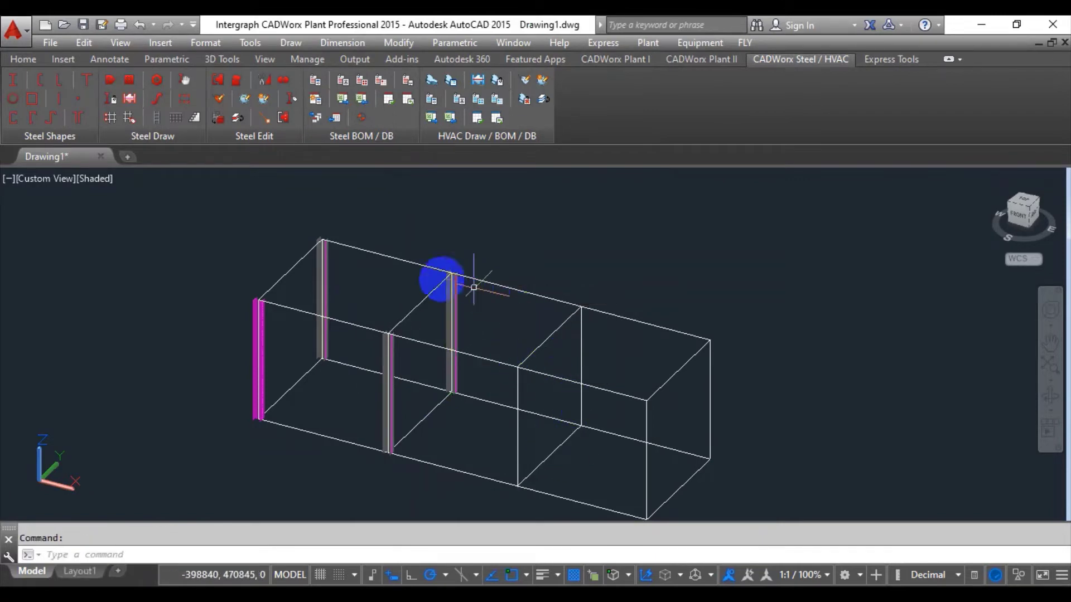
{"action": "scroll", "coordinate": [473, 287], "scroll_direction": "up", "scroll_amount": 8}
{"action": "left_click", "coordinate": [479, 318]}
{"action": "key", "text": "Escape"}
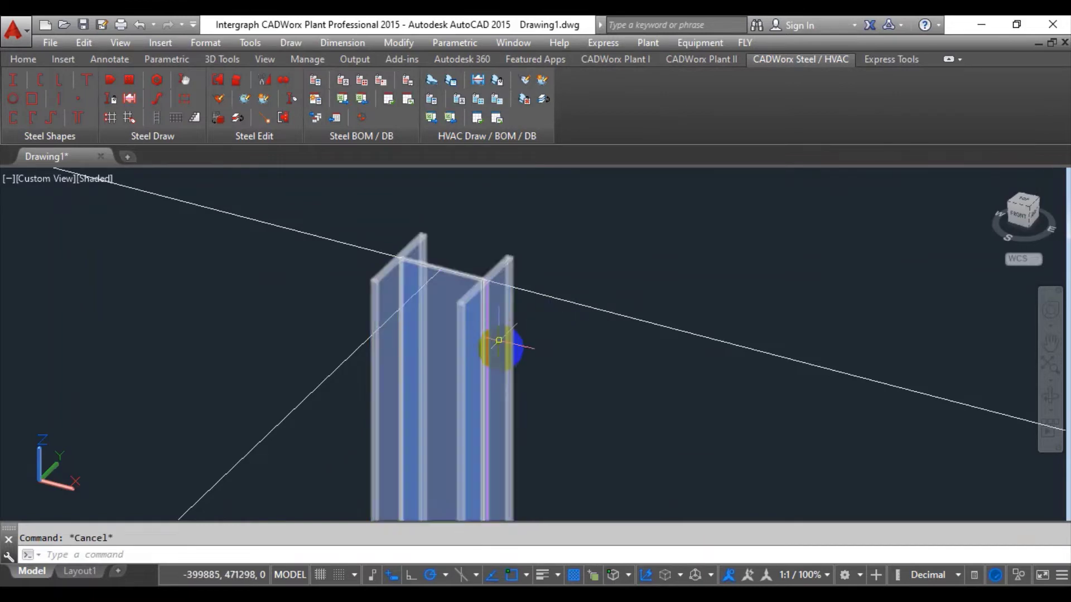
Move the three newly placed grey columns to the CI_Steel layer.
{"action": "scroll", "coordinate": [505, 390], "scroll_direction": "down", "scroll_amount": 6}
{"action": "middle_click_drag", "start_coordinate": [496, 443], "coordinate": [497, 358]}
{"action": "scroll", "coordinate": [418, 381], "scroll_direction": "up", "scroll_amount": 4}
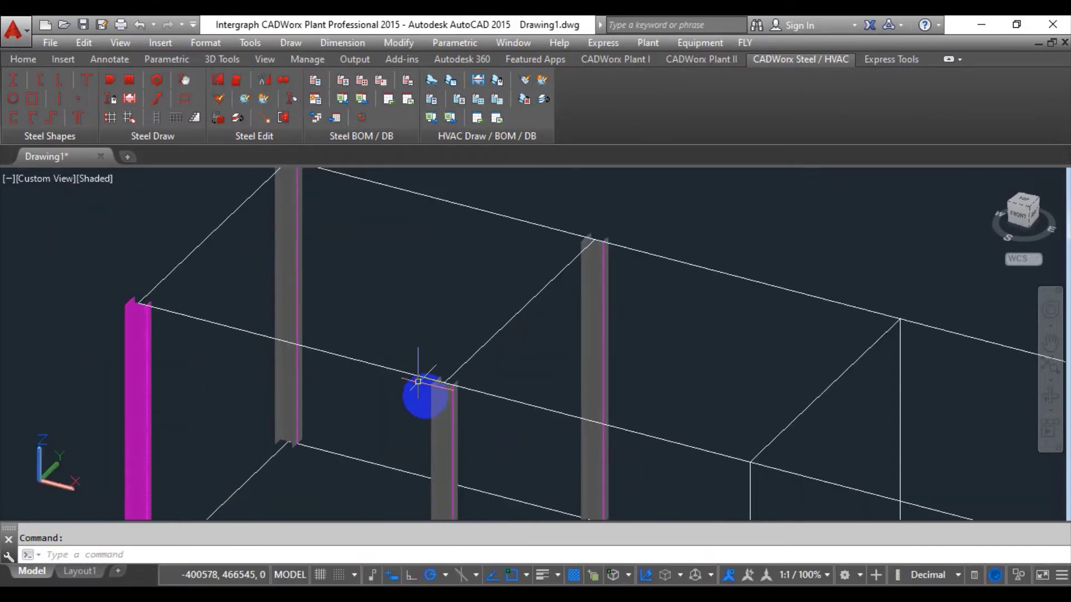
{"action": "left_click", "coordinate": [435, 404]}
{"action": "left_click", "coordinate": [593, 326]}
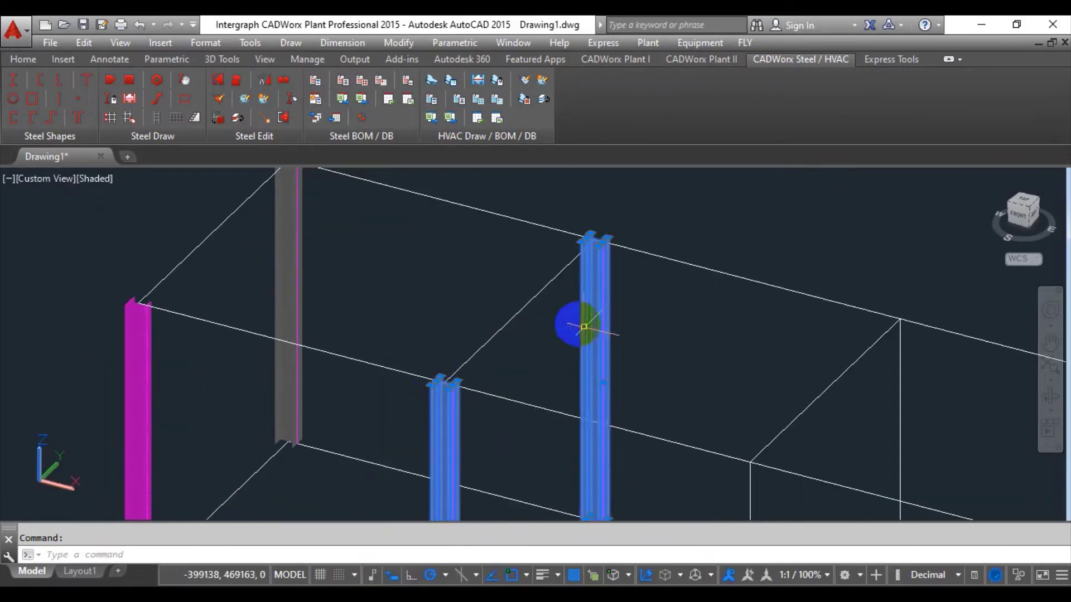
{"action": "left_click", "coordinate": [288, 241]}
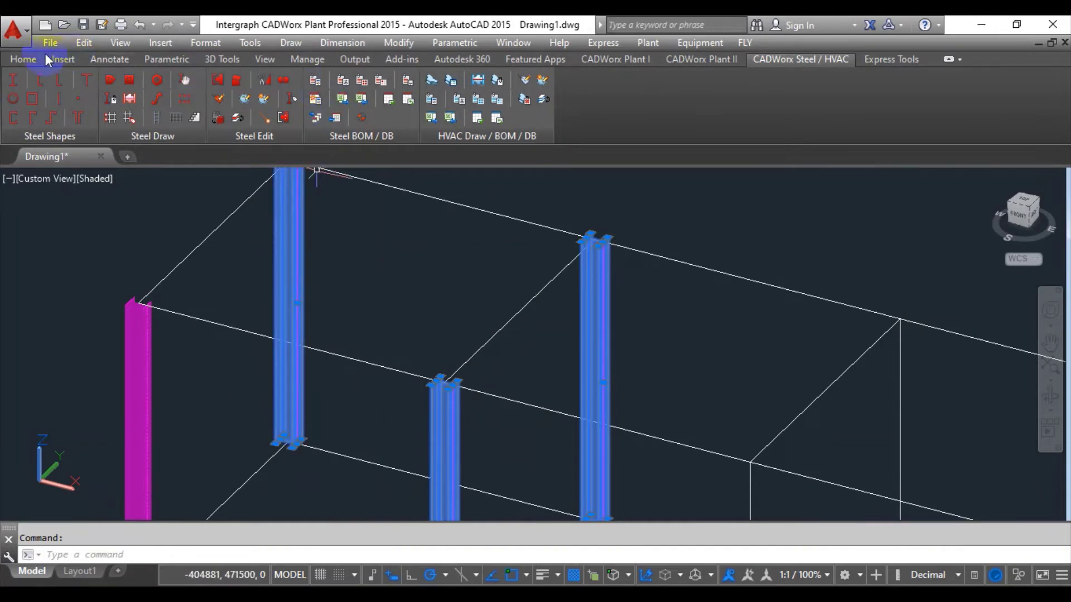
{"action": "left_click", "coordinate": [25, 61]}
{"action": "left_click", "coordinate": [454, 82]}
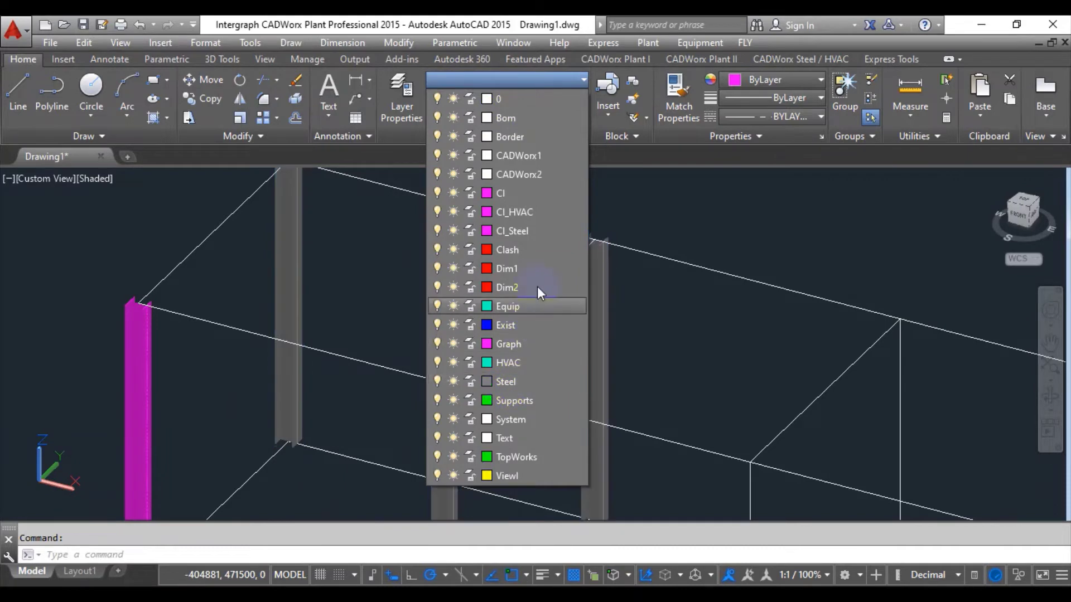
{"action": "left_click", "coordinate": [514, 231]}
{"action": "key", "text": "Escape"}
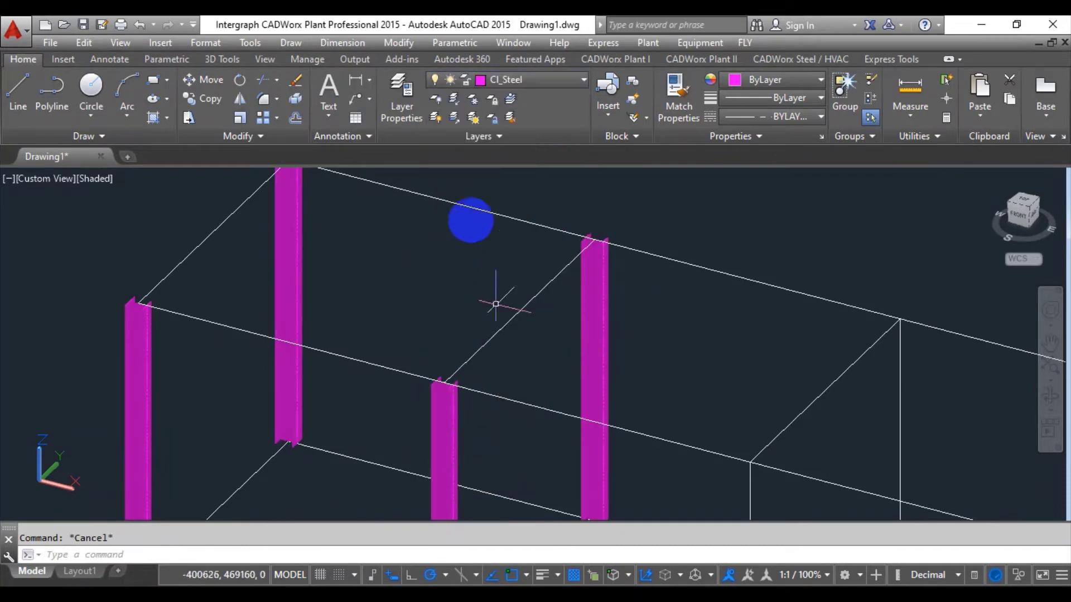
Copy the second frame's two columns to the third and fourth frames, using the front column's top grid endpoint as base point.
{"action": "scroll", "coordinate": [588, 315], "scroll_direction": "down", "scroll_amount": 5}
{"action": "middle_click_drag", "start_coordinate": [598, 390], "coordinate": [523, 376]}
{"action": "type", "text": "CO"}
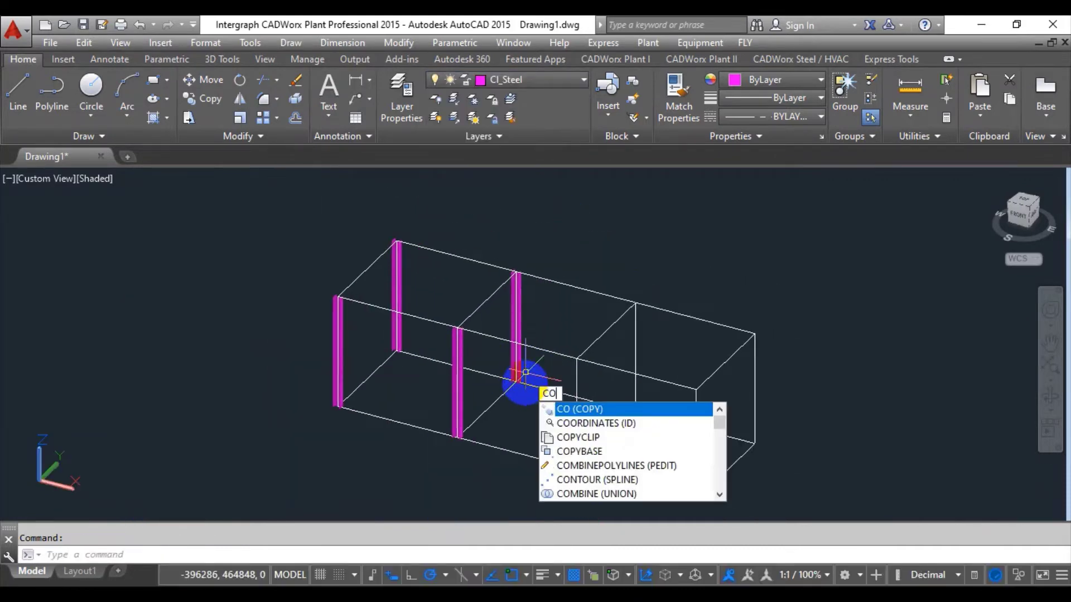
{"action": "key", "text": "Return"}
{"action": "scroll", "coordinate": [444, 416], "scroll_direction": "up", "scroll_amount": 4}
{"action": "left_click", "coordinate": [467, 412]}
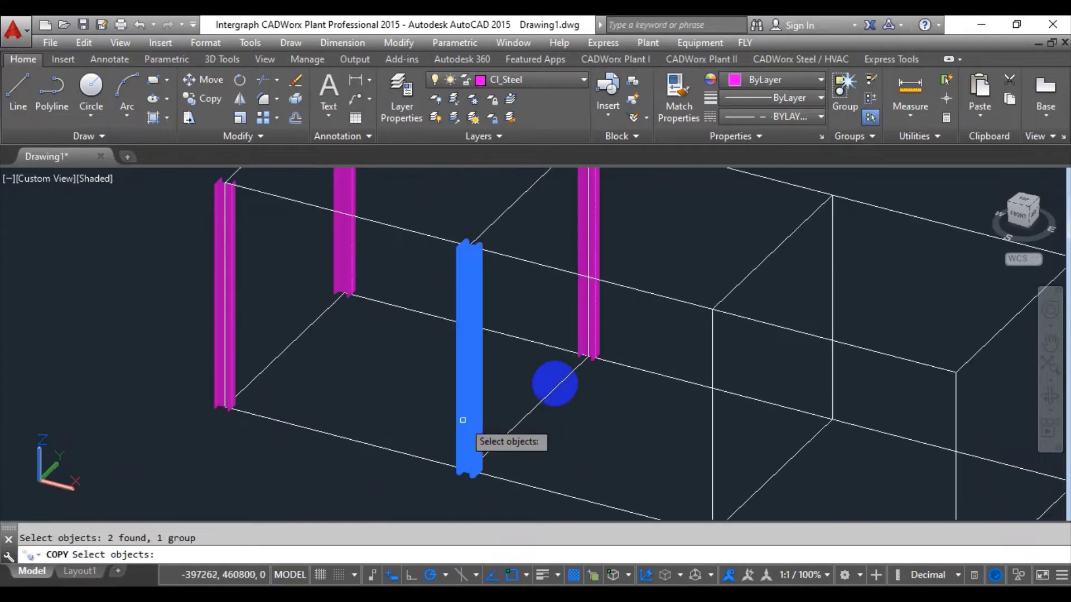
{"action": "left_click", "coordinate": [590, 340]}
{"action": "key", "text": "Return"}
{"action": "scroll", "coordinate": [575, 385], "scroll_direction": "down", "scroll_amount": 3}
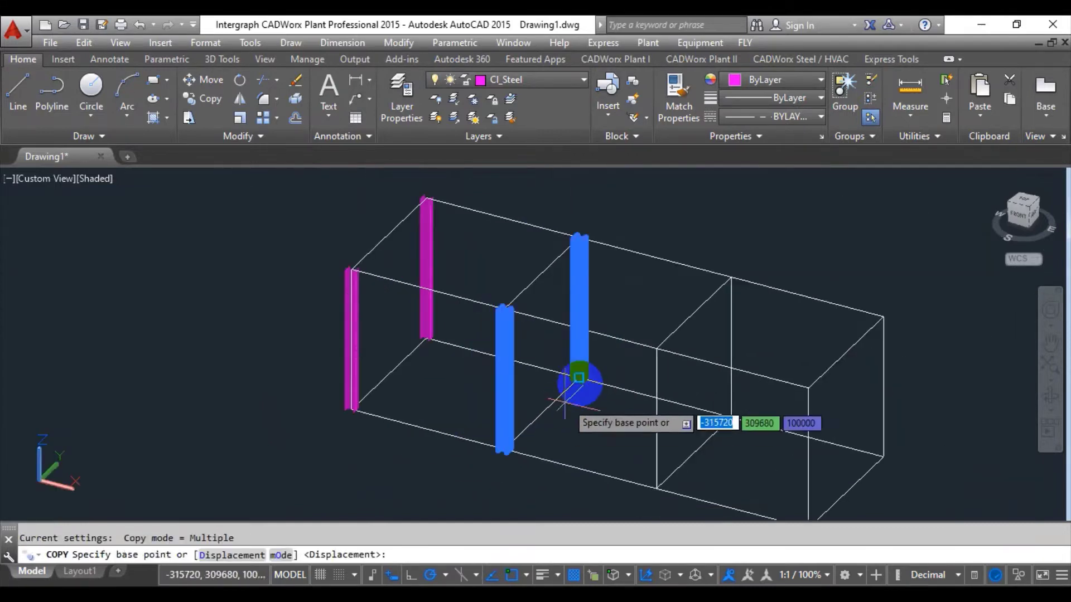
{"action": "scroll", "coordinate": [502, 306], "scroll_direction": "up", "scroll_amount": 5}
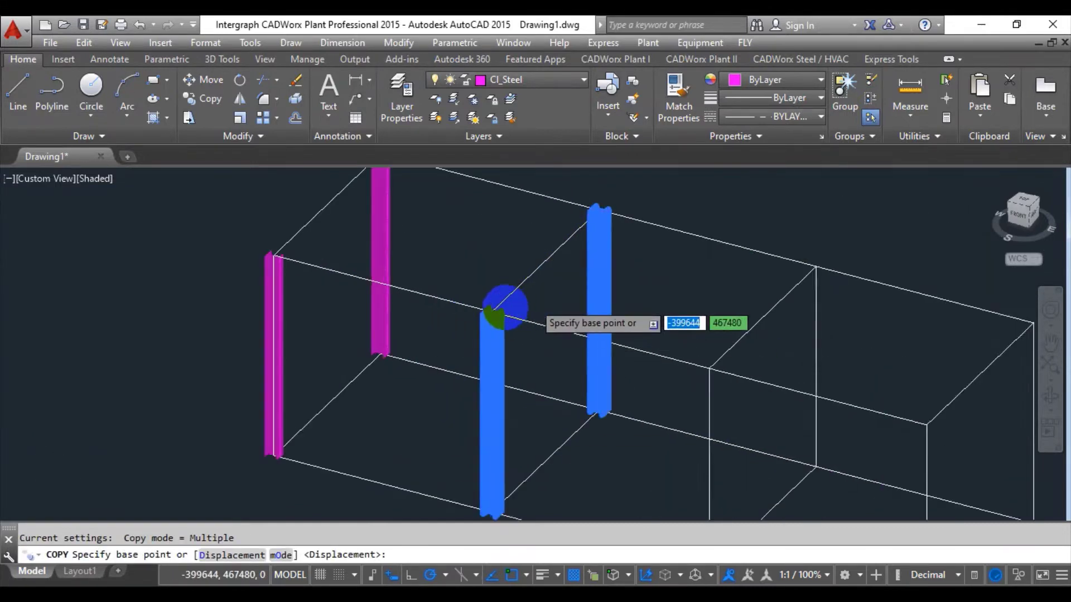
{"action": "right_click", "coordinate": [556, 304], "text": "shift"}
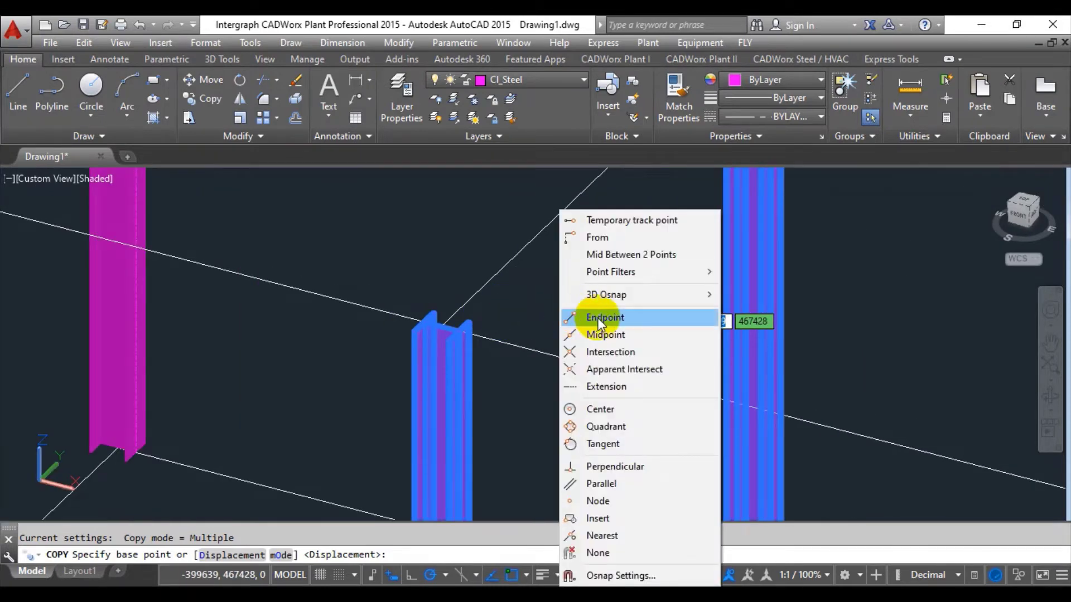
{"action": "left_click", "coordinate": [577, 312]}
{"action": "left_click", "coordinate": [440, 301]}
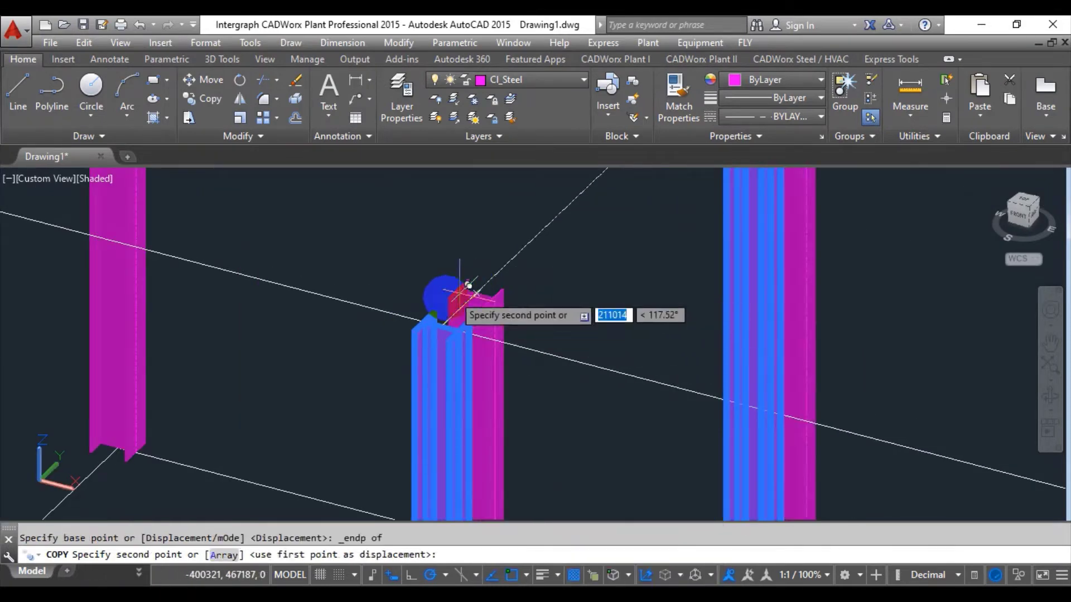
{"action": "scroll", "coordinate": [444, 296], "scroll_direction": "down", "scroll_amount": 2}
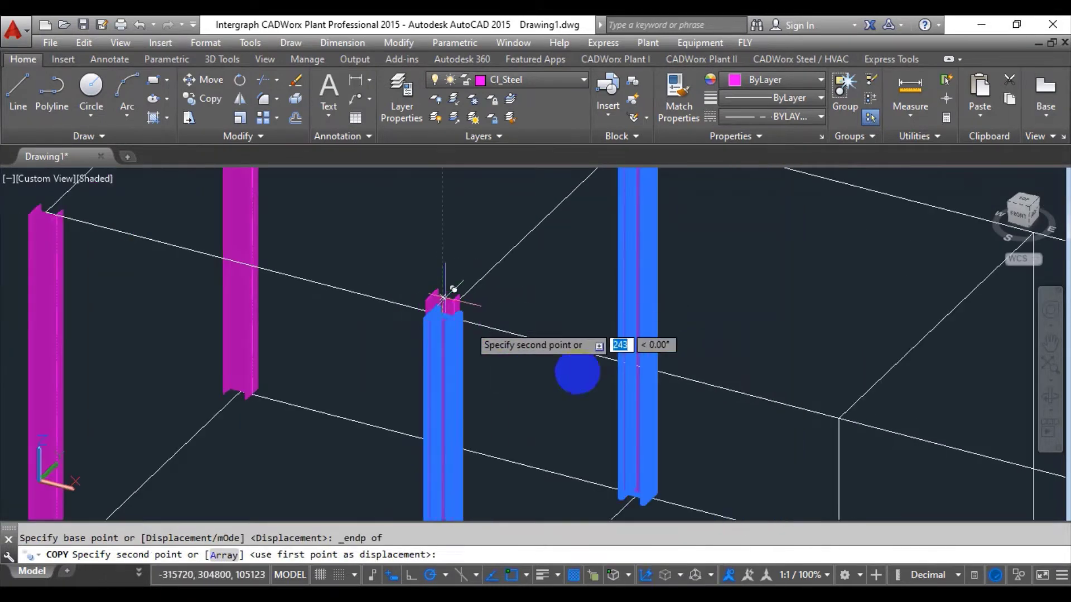
{"action": "left_click", "coordinate": [858, 397]}
{"action": "scroll", "coordinate": [586, 315], "scroll_direction": "down", "scroll_amount": 4}
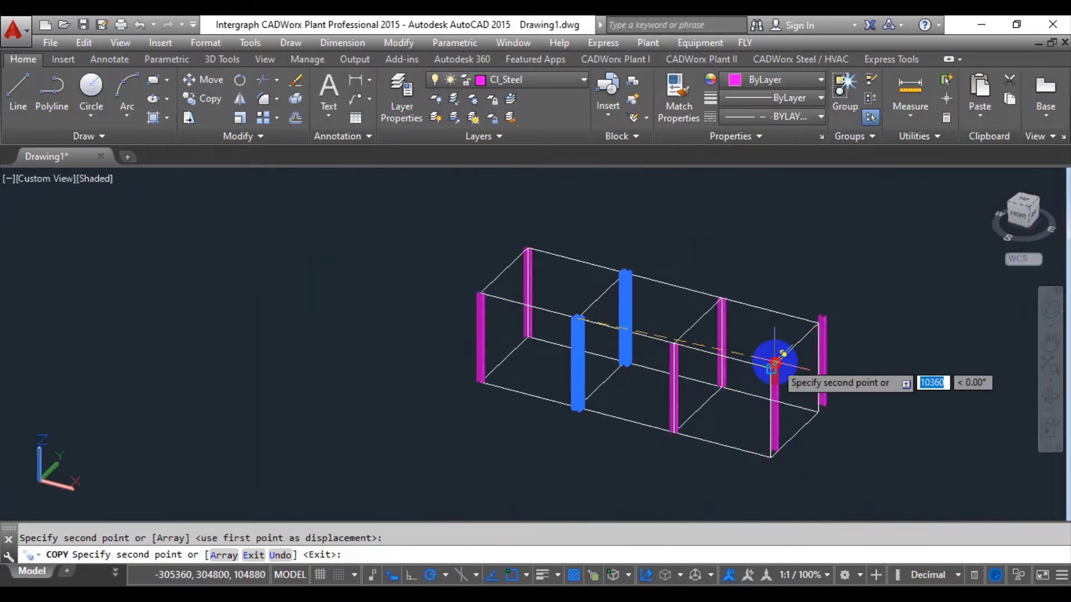
{"action": "key", "text": "Escape"}
Set up a Japanese wide flange H250X72 member with its insertion point at the top flange's centre, placed by picking points.
{"action": "middle_click_drag", "start_coordinate": [692, 375], "coordinate": [514, 389]}
{"action": "scroll", "coordinate": [310, 308], "scroll_direction": "up", "scroll_amount": 2}
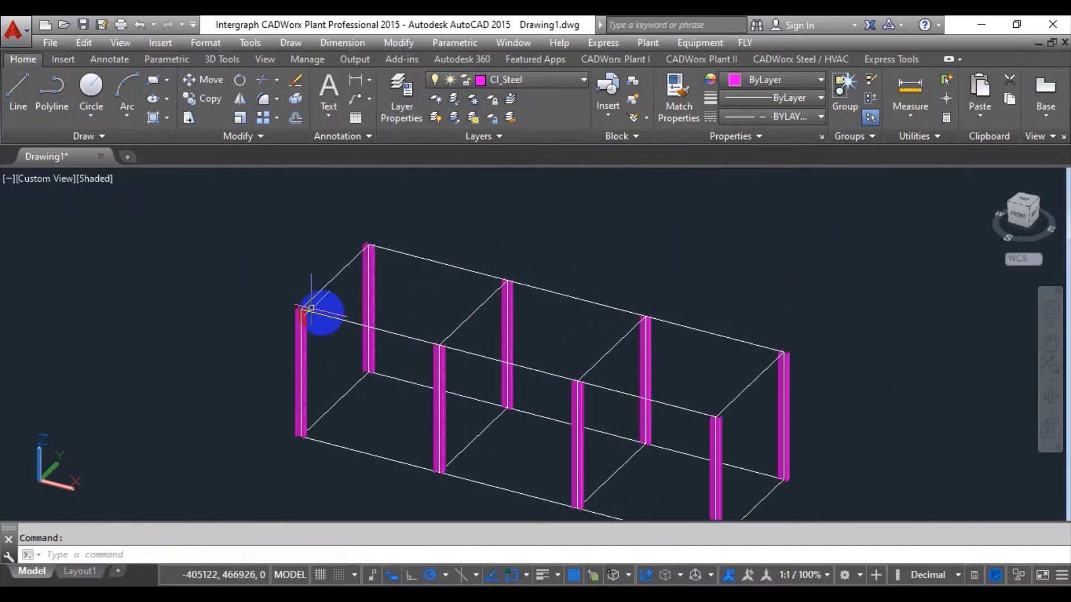
{"action": "scroll", "coordinate": [311, 308], "scroll_direction": "up", "scroll_amount": 2}
{"action": "scroll", "coordinate": [449, 370], "scroll_direction": "up", "scroll_amount": 2}
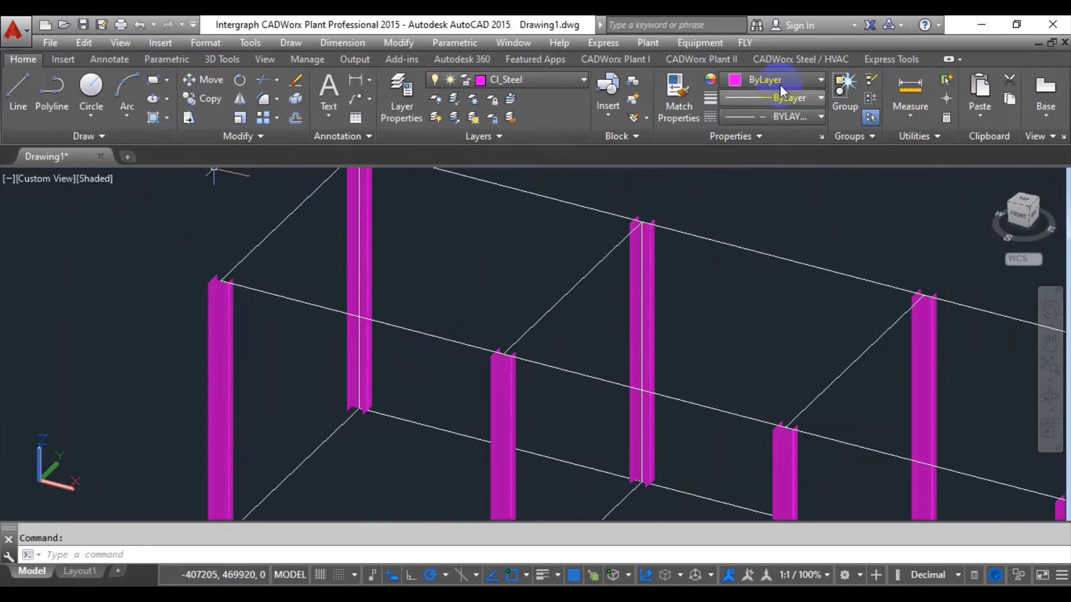
{"action": "left_click", "coordinate": [787, 60]}
{"action": "left_click", "coordinate": [20, 83]}
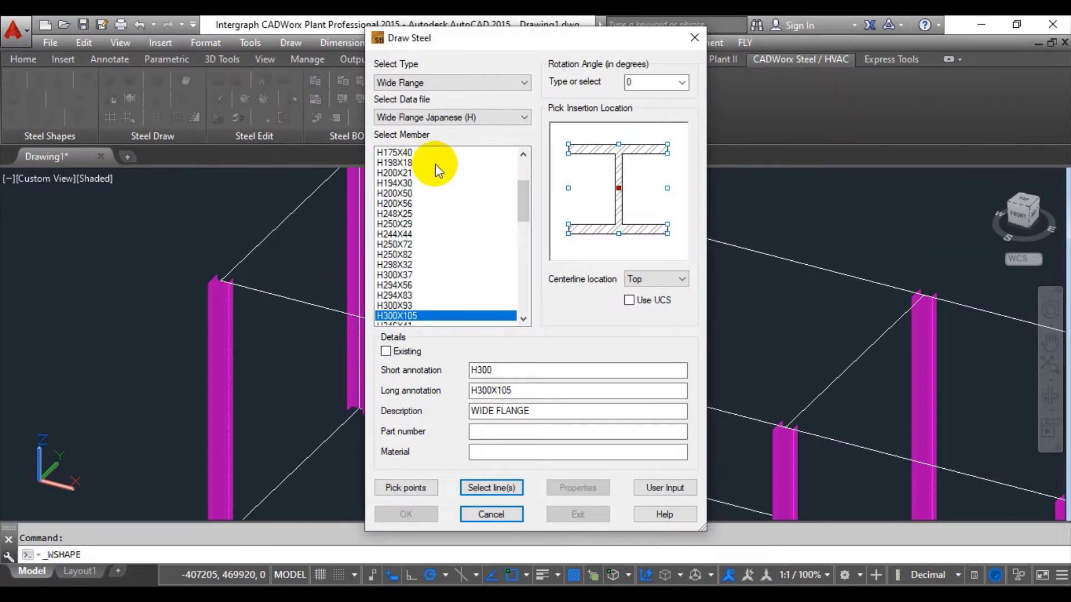
{"action": "mouse_move", "coordinate": [527, 45]}
{"action": "left_mouse_down"}
{"action": "mouse_move", "coordinate": [851, 97]}
{"action": "mouse_move", "coordinate": [625, 36]}
{"action": "left_mouse_up"}
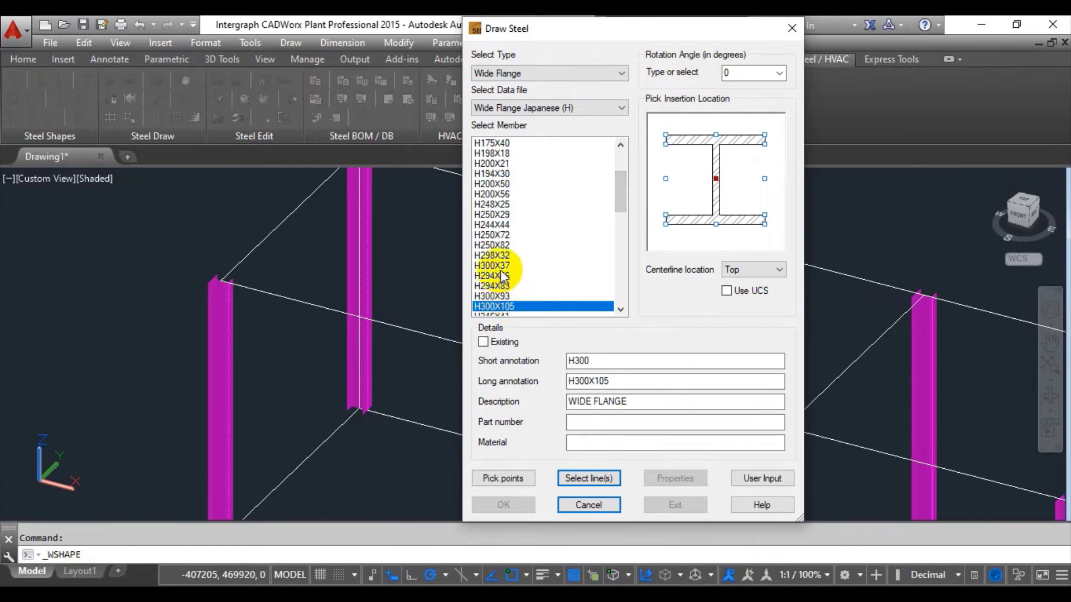
{"action": "left_click", "coordinate": [509, 236]}
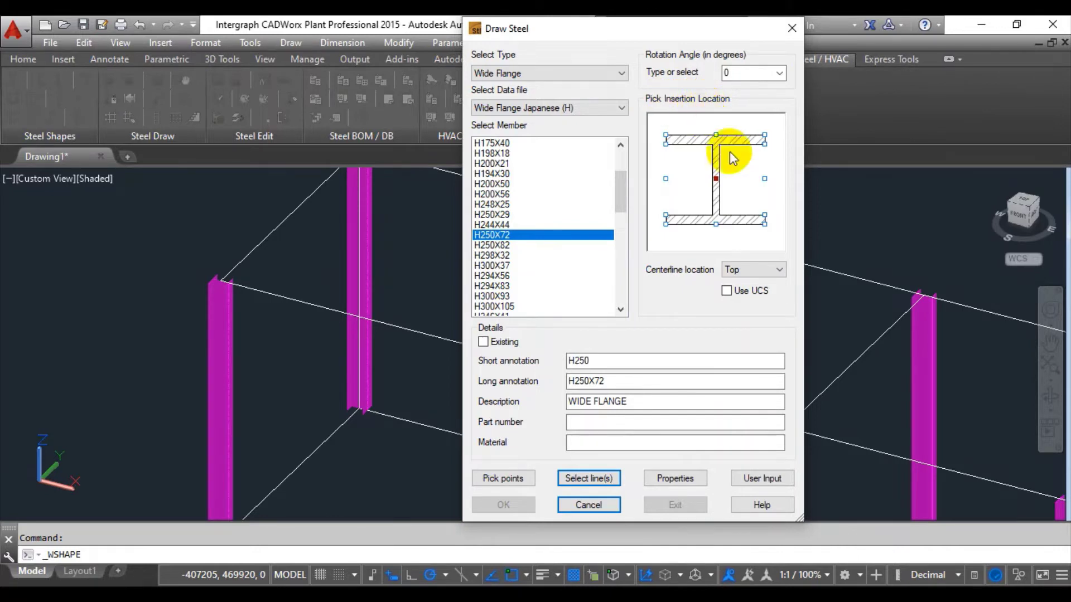
{"action": "left_click", "coordinate": [716, 138]}
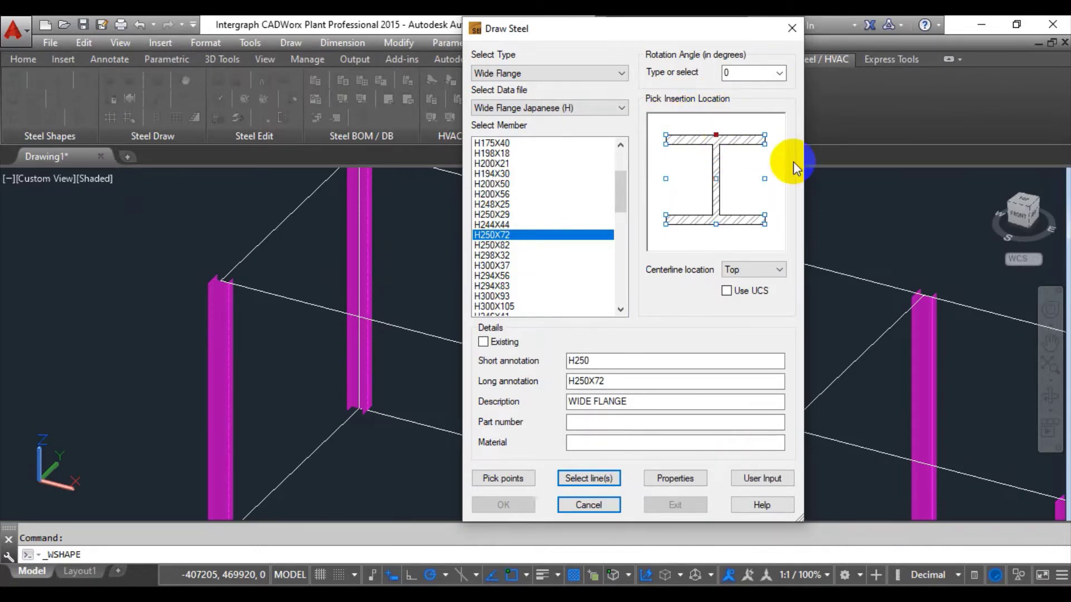
{"action": "left_click", "coordinate": [506, 479]}
Place the H250X72 beam along the front top grid line, from the first frame's column perpendicular to the second frame's column.
{"action": "scroll", "coordinate": [227, 283], "scroll_direction": "up", "scroll_amount": 5}
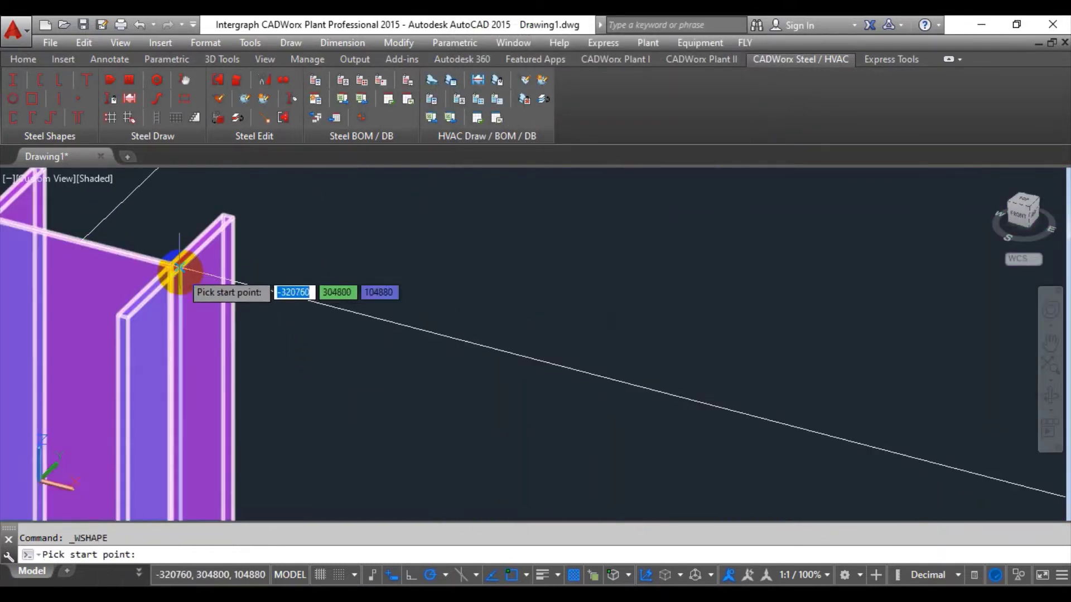
{"action": "scroll", "coordinate": [184, 276], "scroll_direction": "up", "scroll_amount": 3}
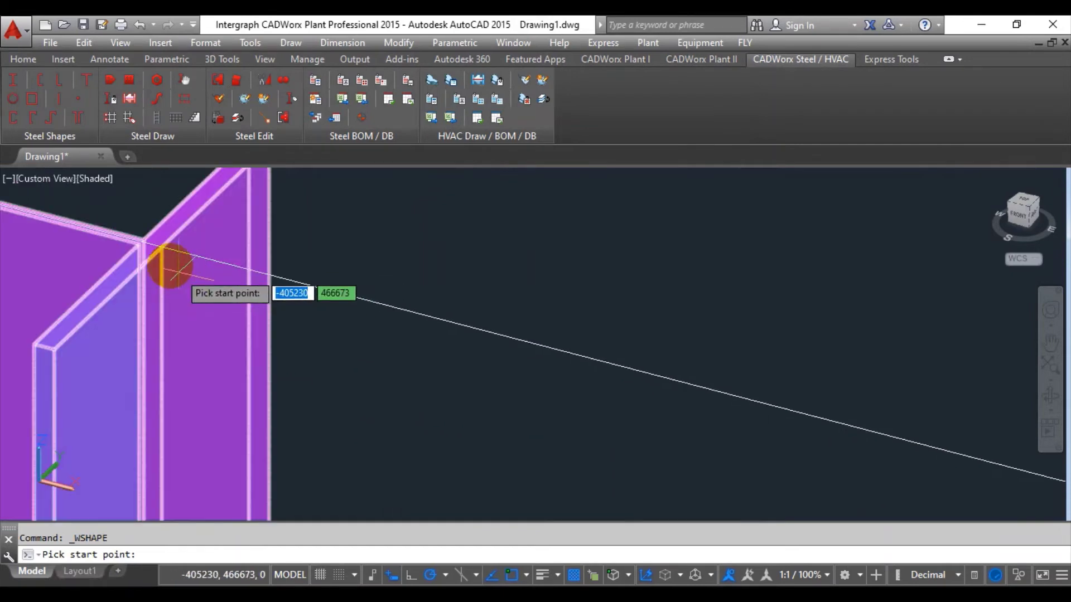
{"action": "left_click", "coordinate": [160, 247]}
{"action": "scroll", "coordinate": [262, 295], "scroll_direction": "down", "scroll_amount": 6}
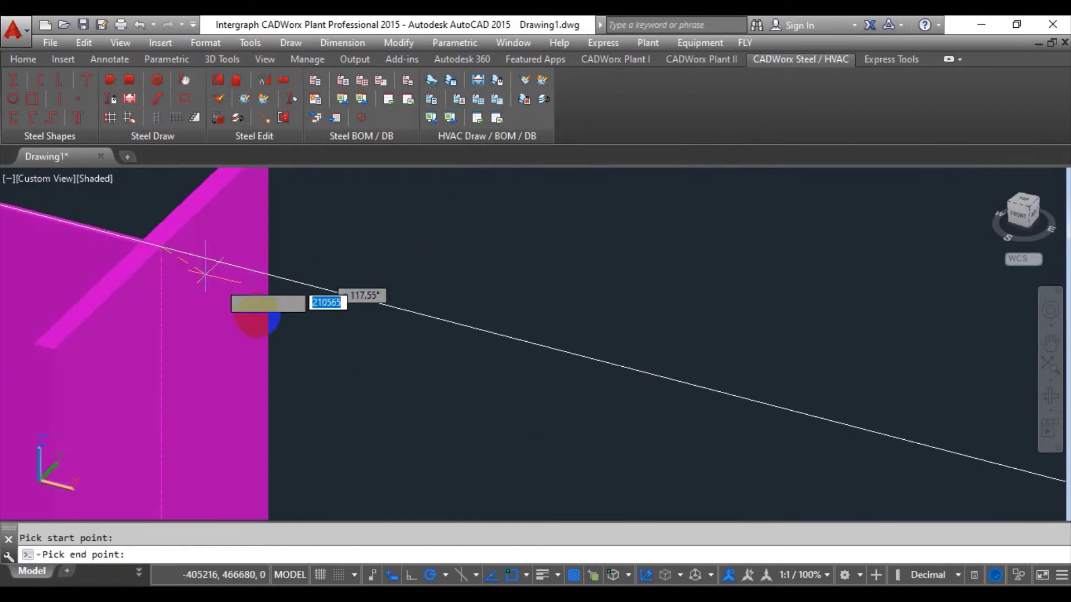
{"action": "scroll", "coordinate": [613, 409], "scroll_direction": "up", "scroll_amount": 5}
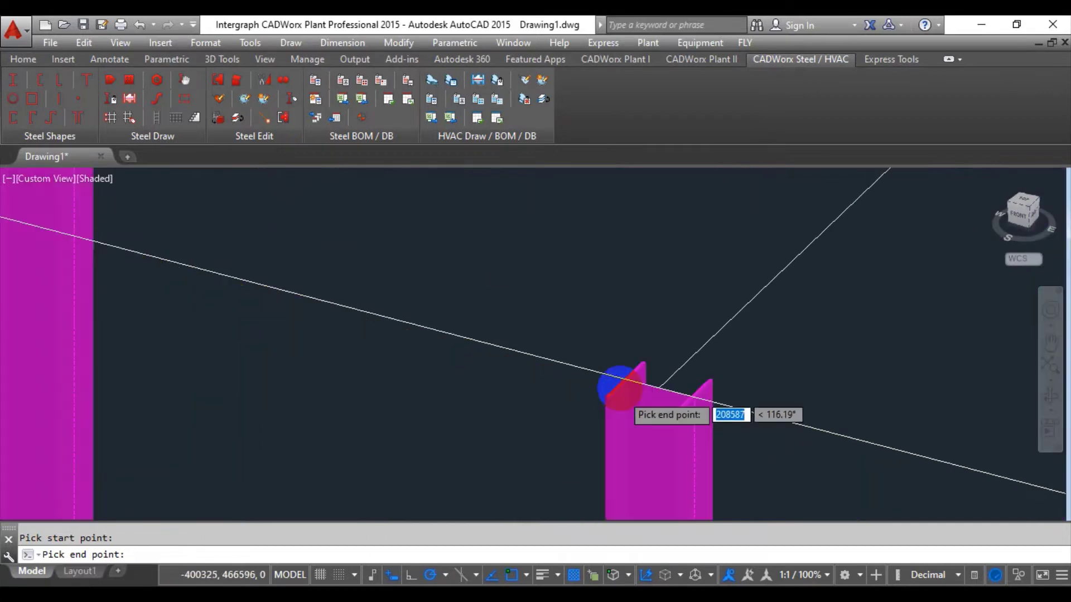
{"action": "right_click", "coordinate": [602, 380], "text": "shift"}
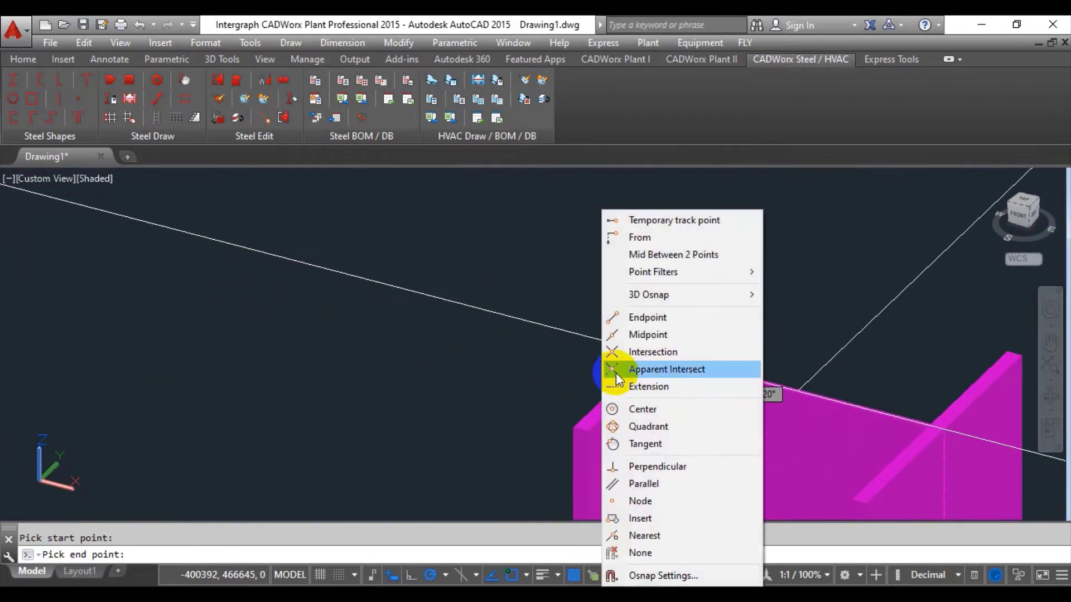
{"action": "left_click", "coordinate": [638, 467]}
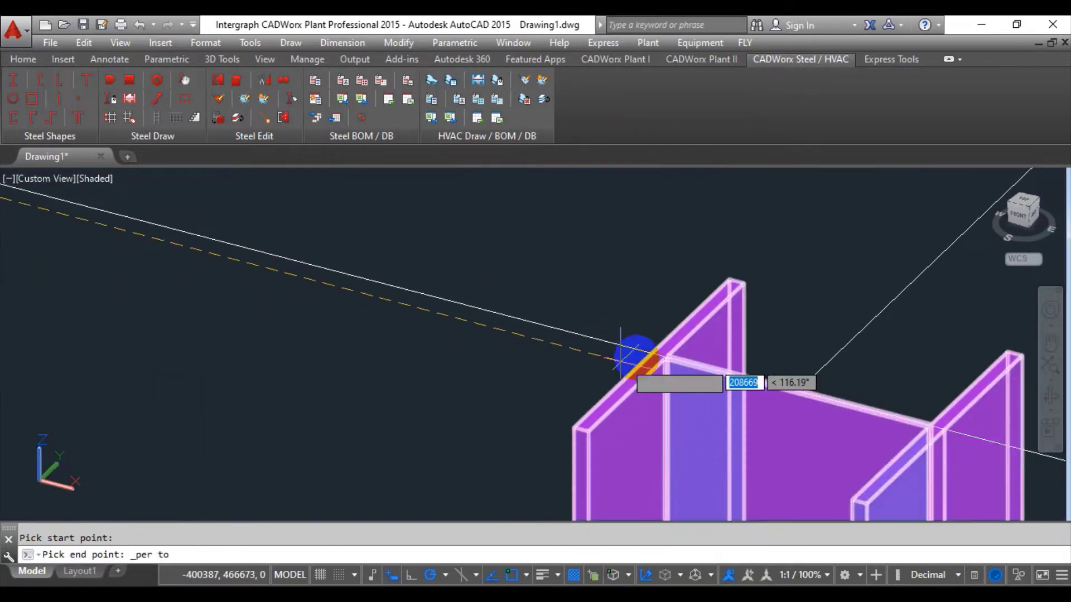
{"action": "left_click", "coordinate": [641, 355]}
{"action": "scroll", "coordinate": [495, 430], "scroll_direction": "down", "scroll_amount": 6}
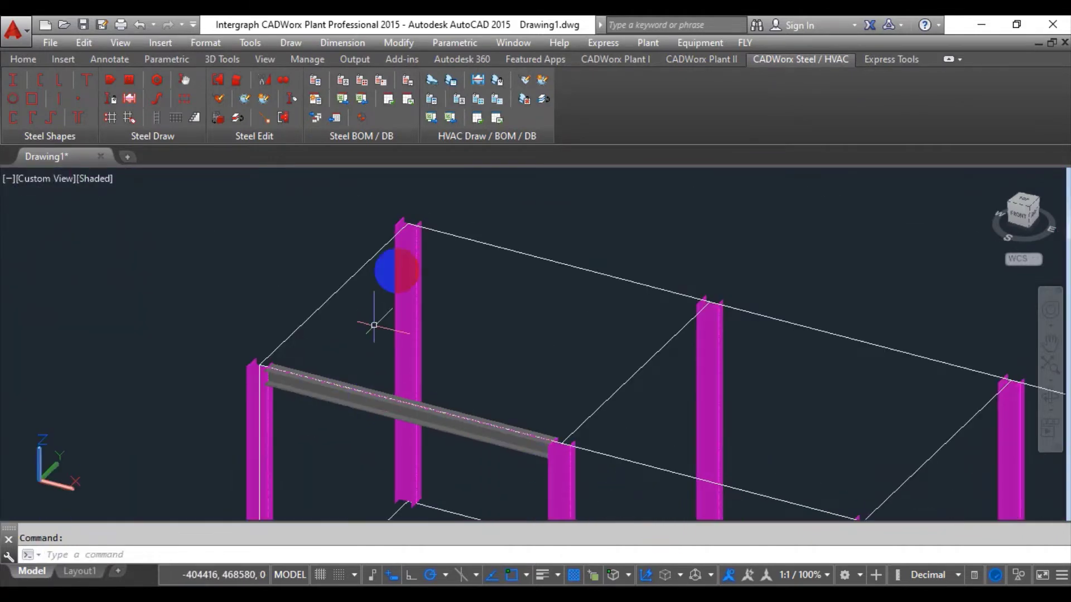
Move the new grey front beam to the CI_Steel layer.
{"action": "scroll", "coordinate": [428, 221], "scroll_direction": "up", "scroll_amount": 2}
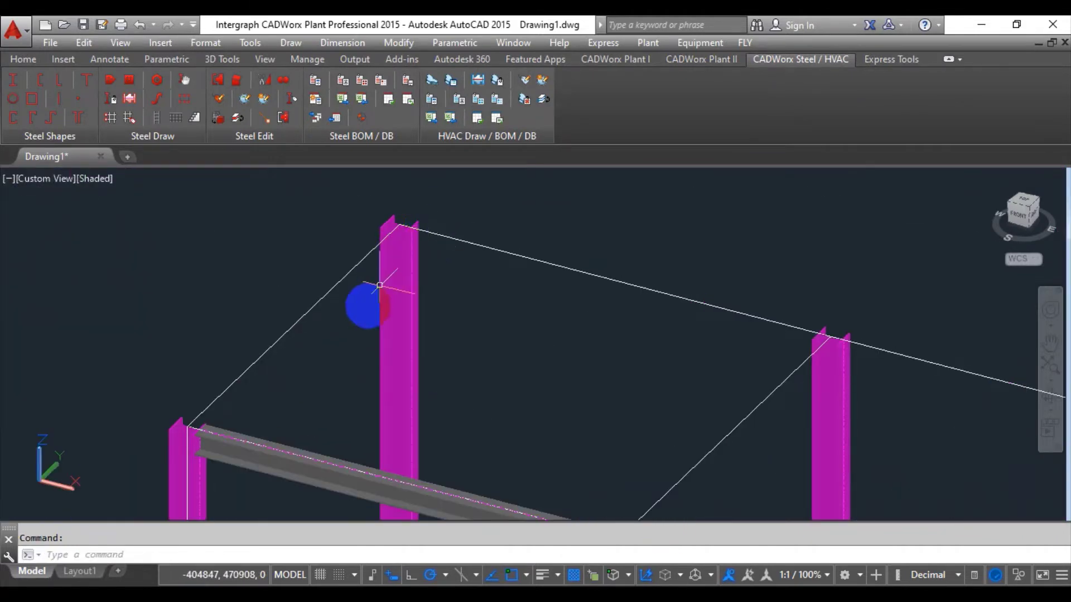
{"action": "middle_click_drag", "start_coordinate": [502, 391], "coordinate": [466, 363]}
{"action": "left_click", "coordinate": [270, 443]}
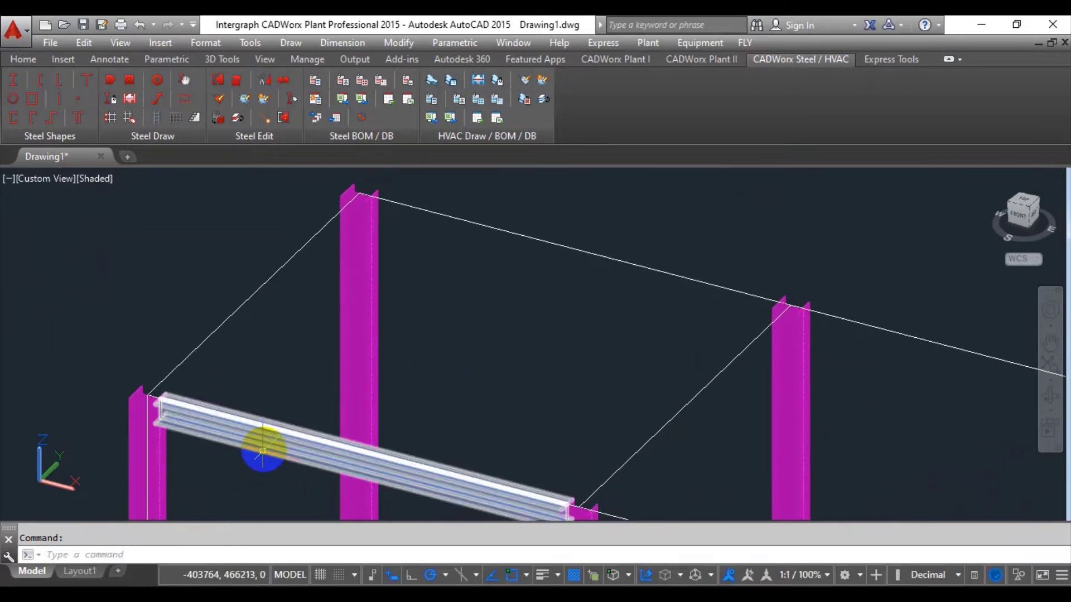
{"action": "left_click", "coordinate": [36, 59]}
{"action": "left_click", "coordinate": [502, 82]}
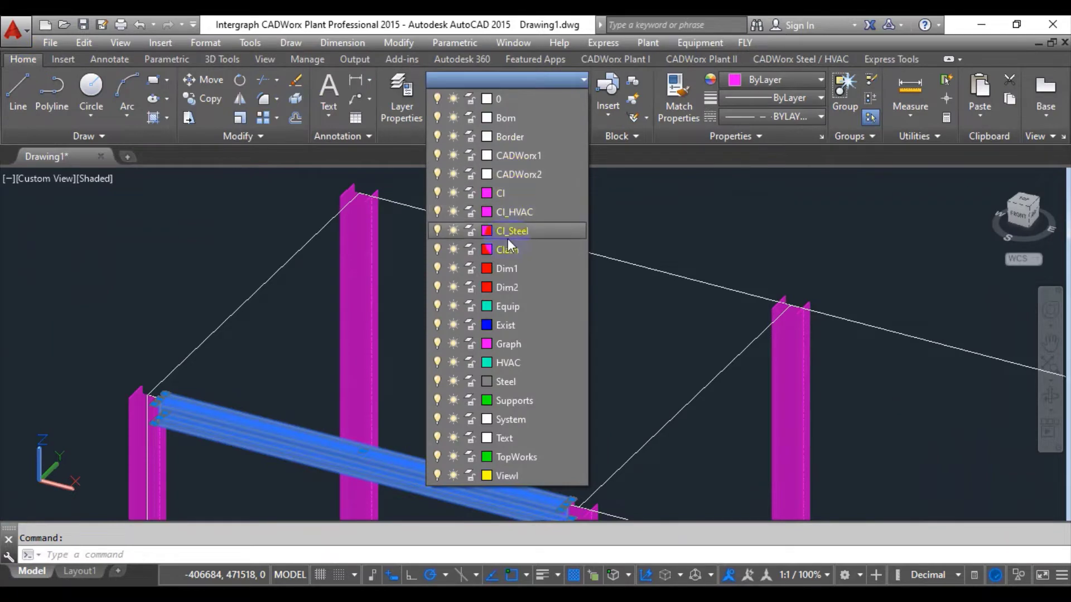
{"action": "left_click", "coordinate": [567, 332]}
{"action": "key", "text": "Escape"}
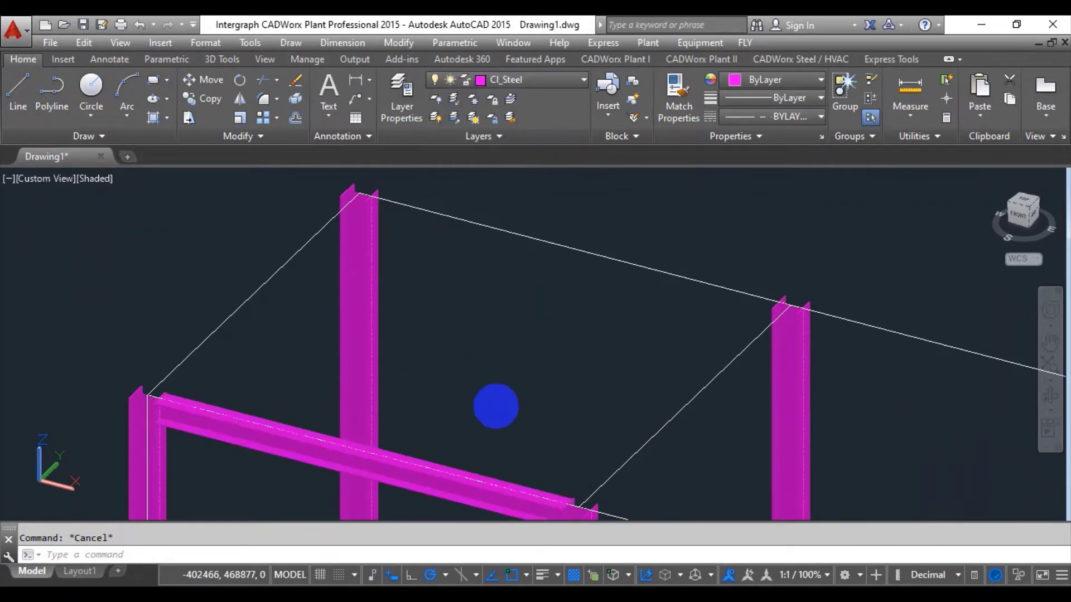
Copy the front beam to the rear side of the first bay, using the first frame's top grid corners as base and target points.
{"action": "type", "text": "ct o"}
{"action": "key", "text": "Return"}
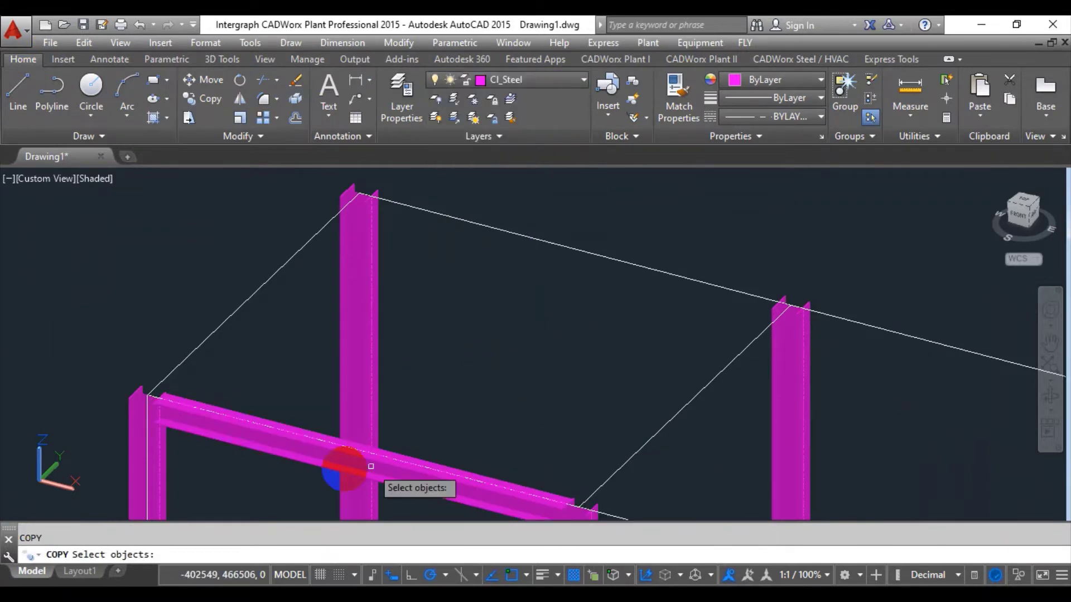
{"action": "left_click", "coordinate": [282, 446]}
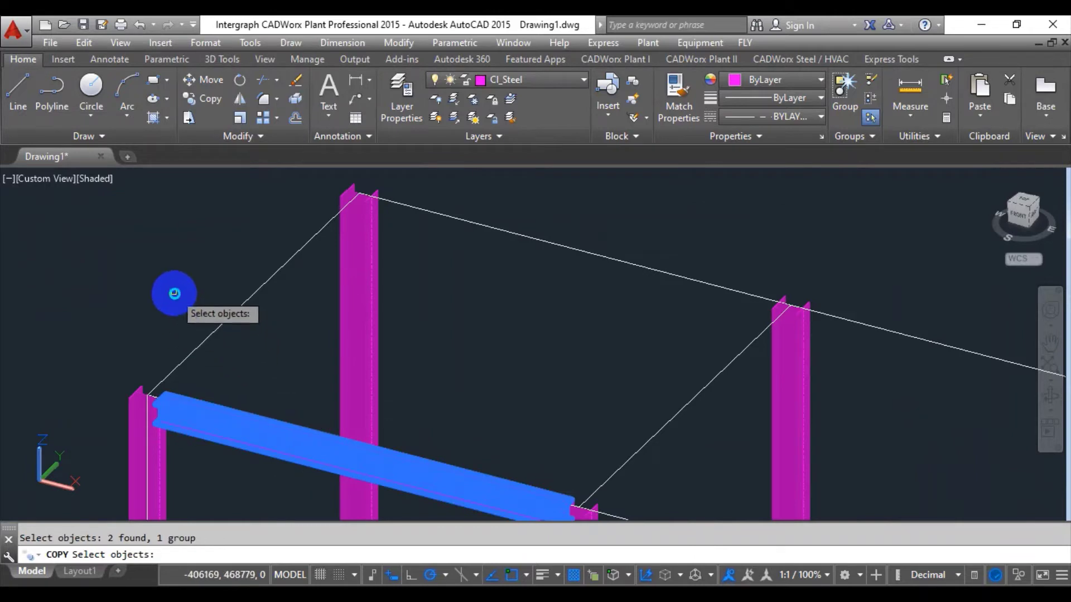
{"action": "right_click", "coordinate": [175, 294]}
{"action": "left_click", "coordinate": [152, 386]}
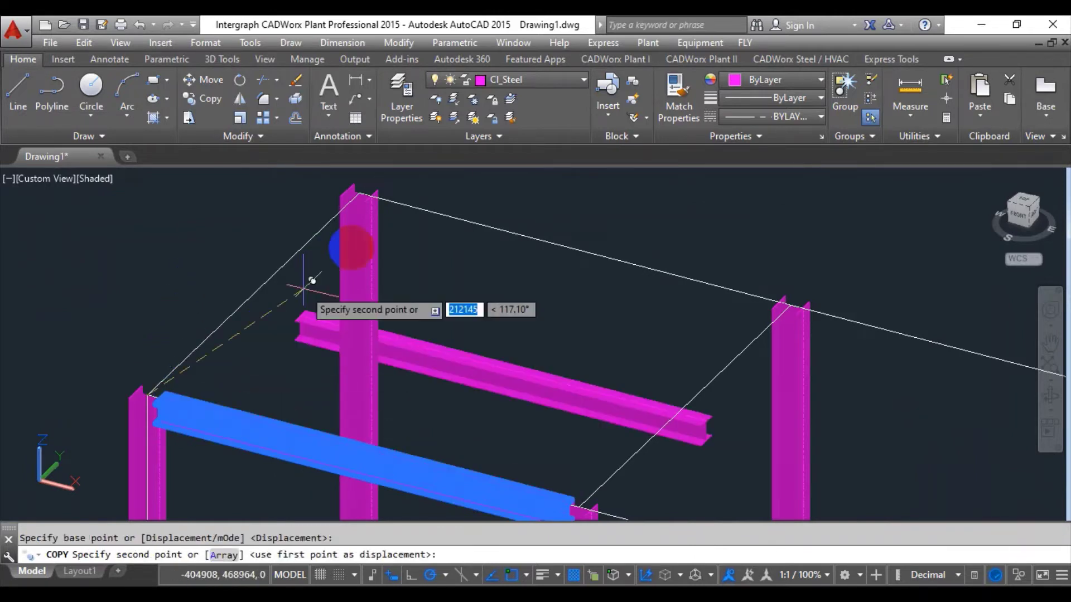
{"action": "left_click", "coordinate": [318, 257]}
{"action": "key", "text": "Escape"}
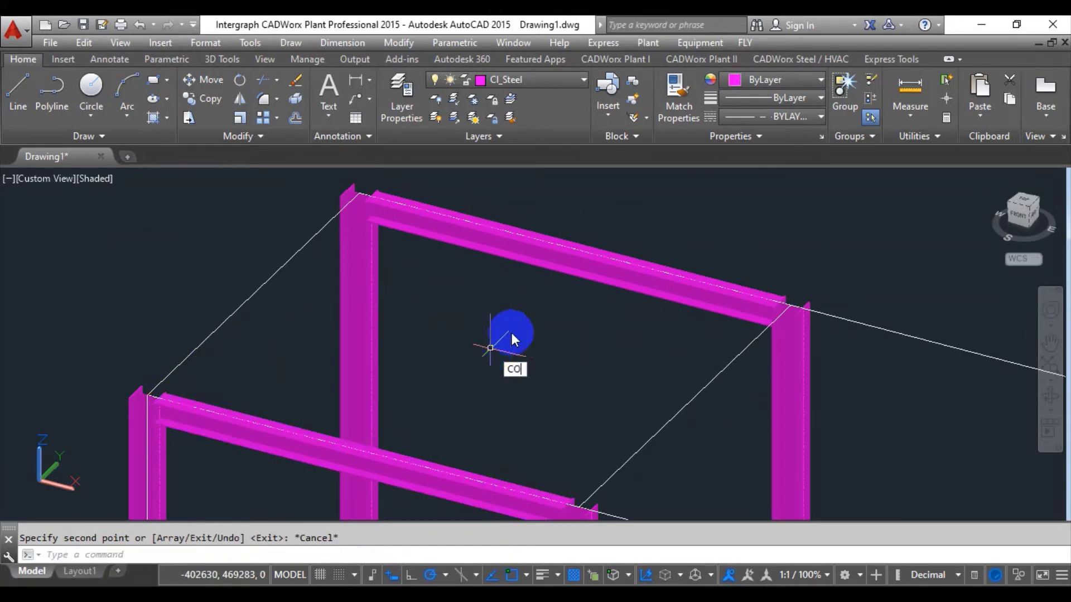
{"action": "key", "text": "Return"}
{"action": "scroll", "coordinate": [523, 307], "scroll_direction": "down", "scroll_amount": 2}
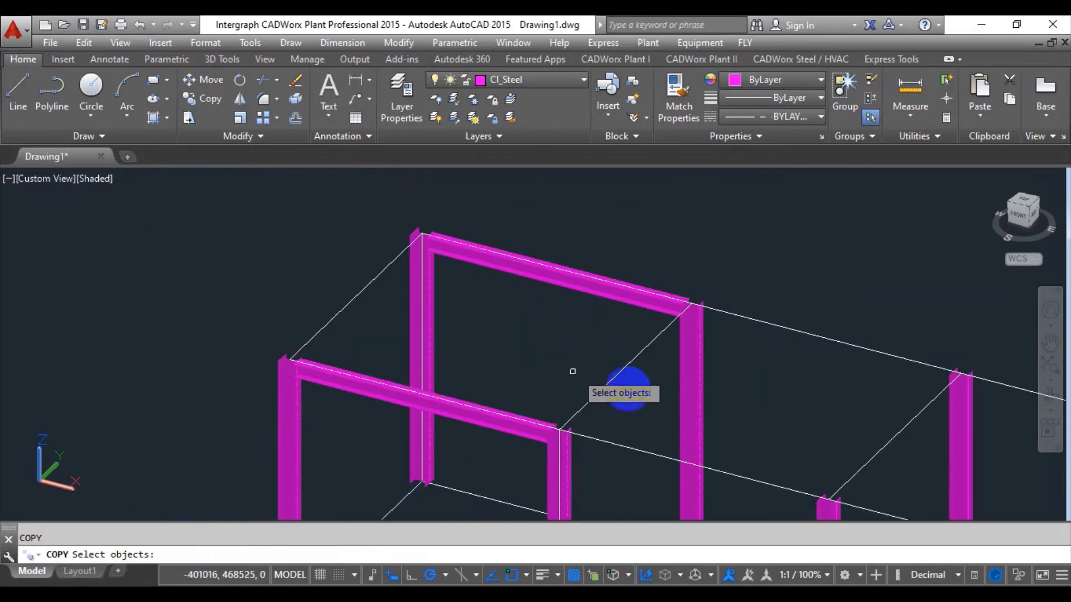
{"action": "middle_click_drag", "start_coordinate": [805, 411], "coordinate": [581, 366]}
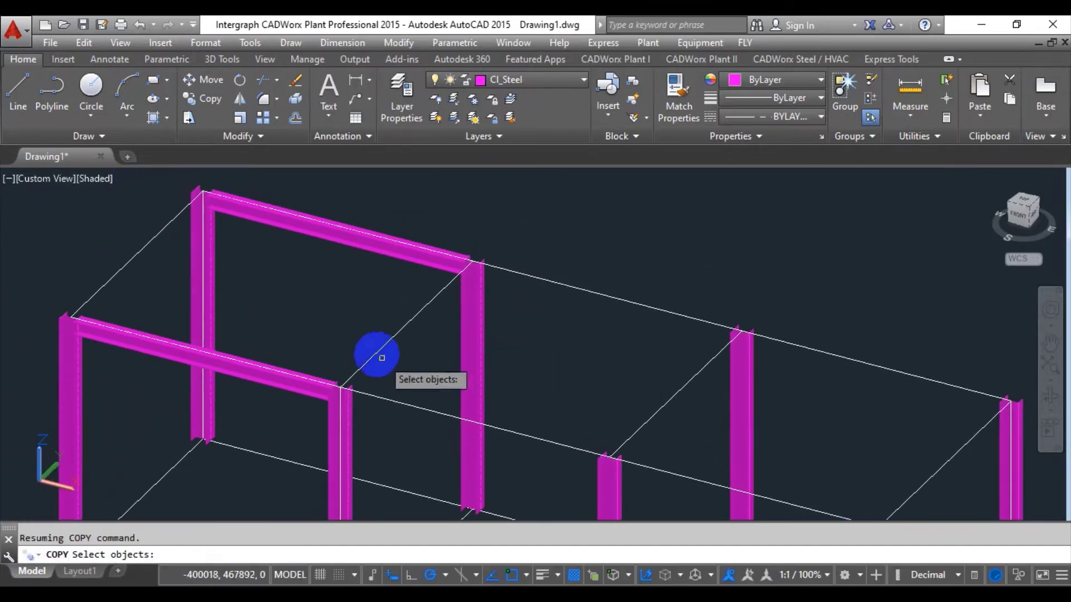
{"action": "left_click", "coordinate": [400, 258]}
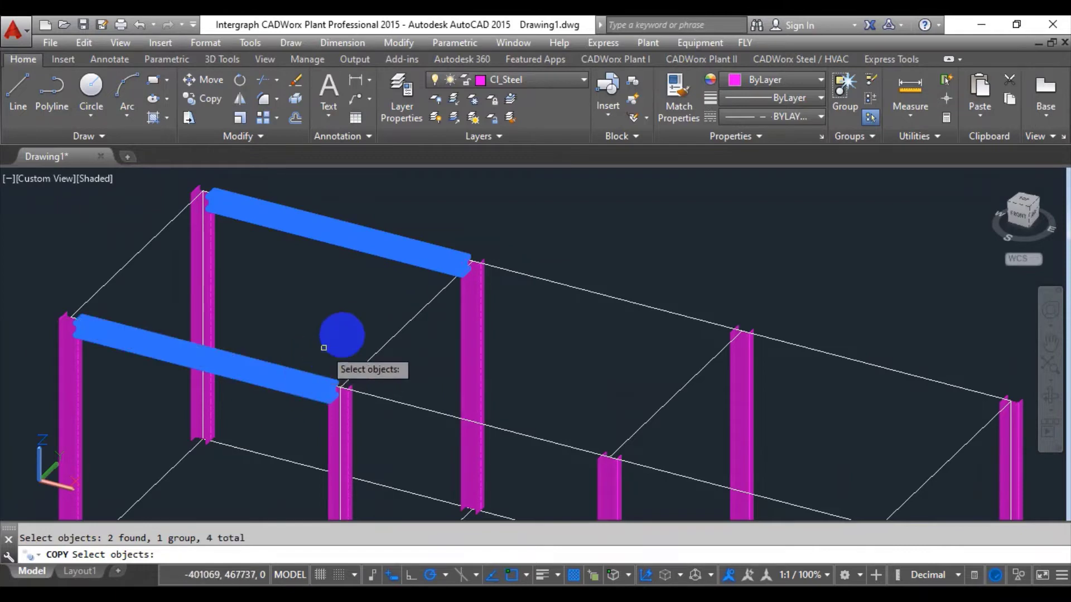
{"action": "key", "text": "Escape"}
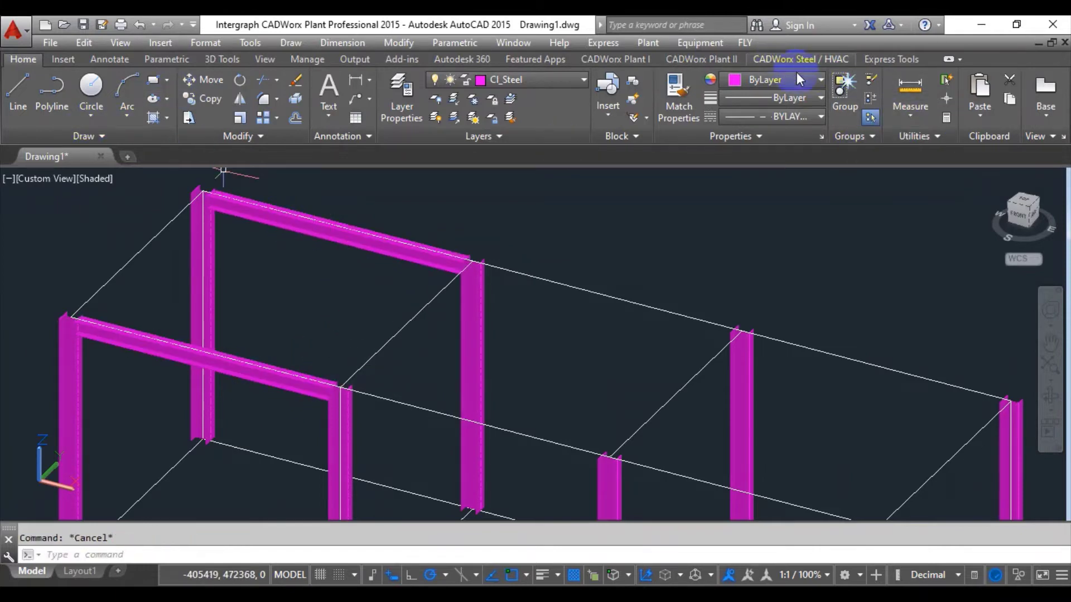
Place an H250X72 beam along the rear top grid line, from the second frame's column perpendicular to the third frame's column.
{"action": "left_click", "coordinate": [798, 61]}
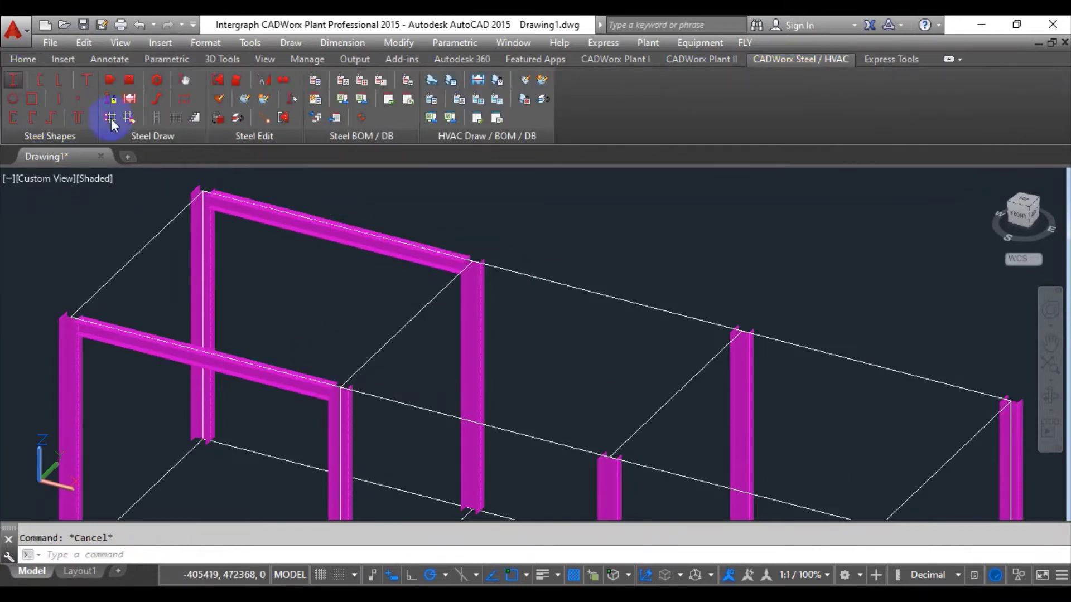
{"action": "left_click", "coordinate": [111, 119]}
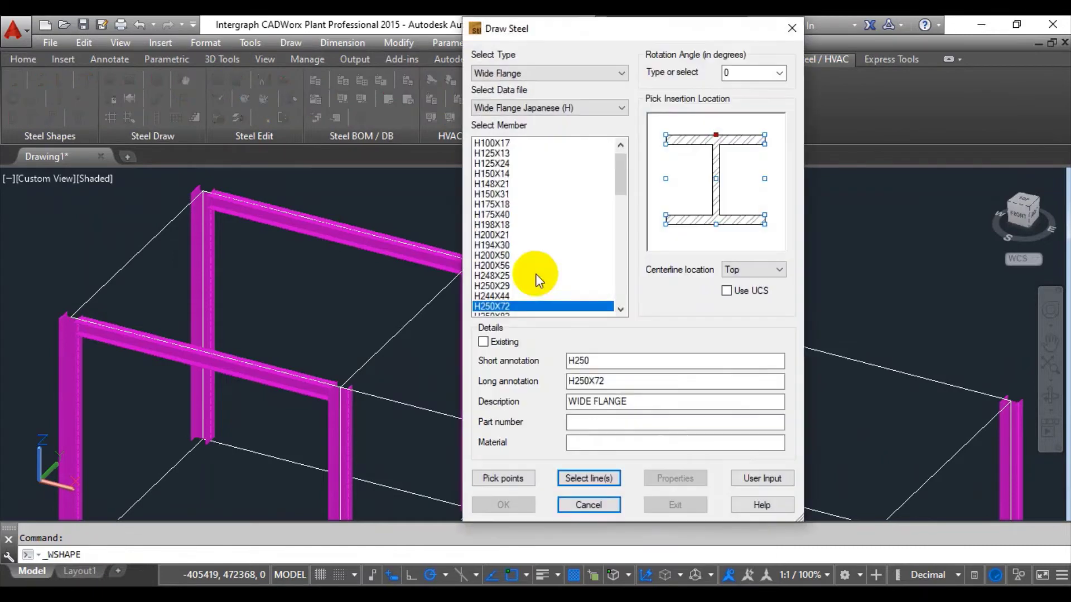
{"action": "left_click", "coordinate": [504, 479]}
{"action": "scroll", "coordinate": [485, 246], "scroll_direction": "up", "scroll_amount": 6}
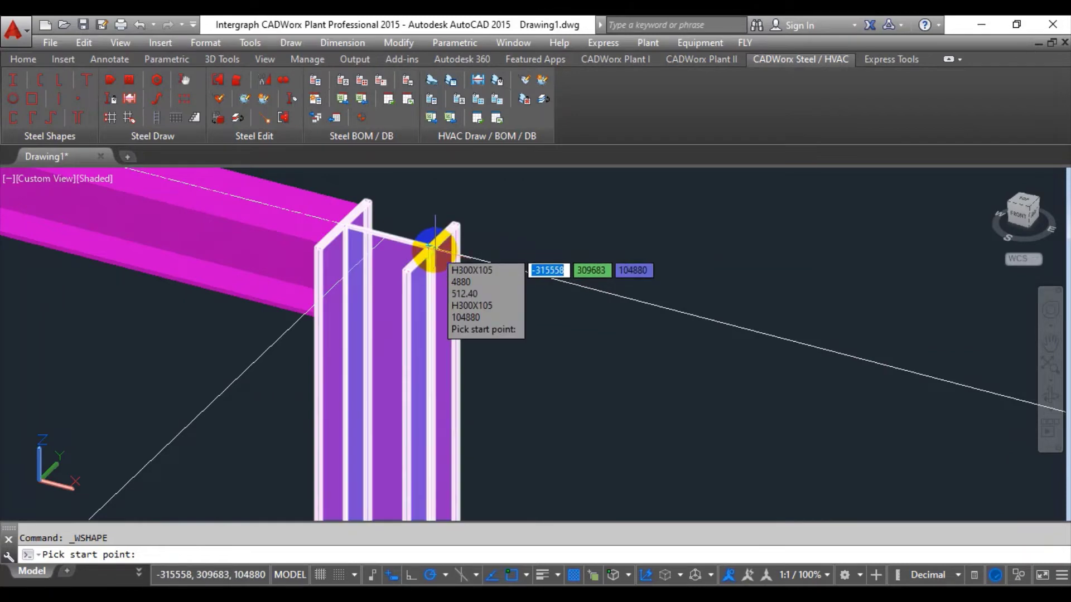
{"action": "scroll", "coordinate": [443, 251], "scroll_direction": "up", "scroll_amount": 3}
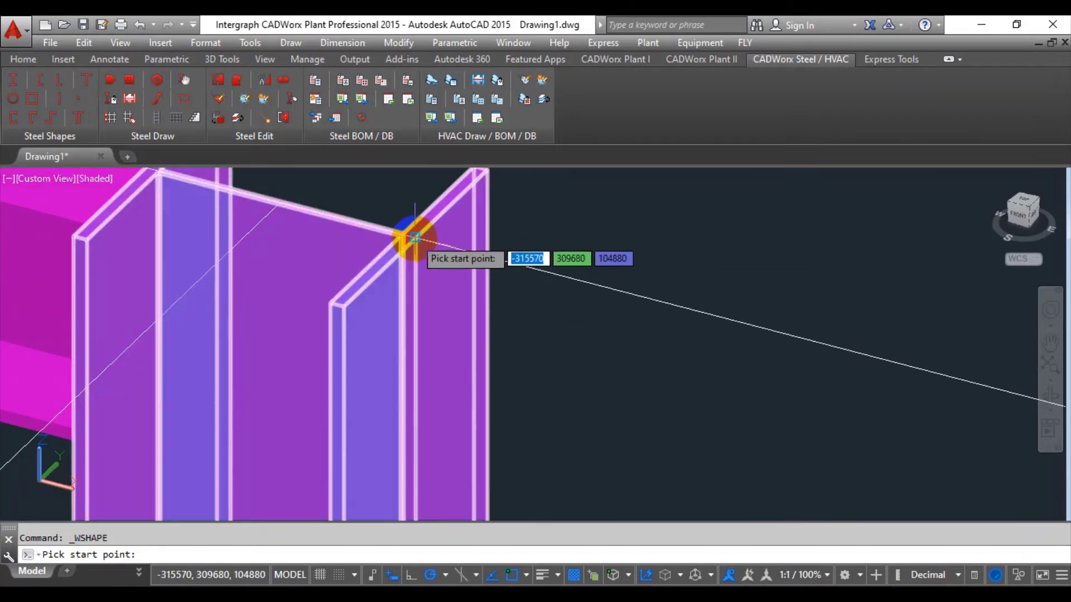
{"action": "left_click", "coordinate": [414, 238]}
{"action": "scroll", "coordinate": [412, 296], "scroll_direction": "down", "scroll_amount": 5}
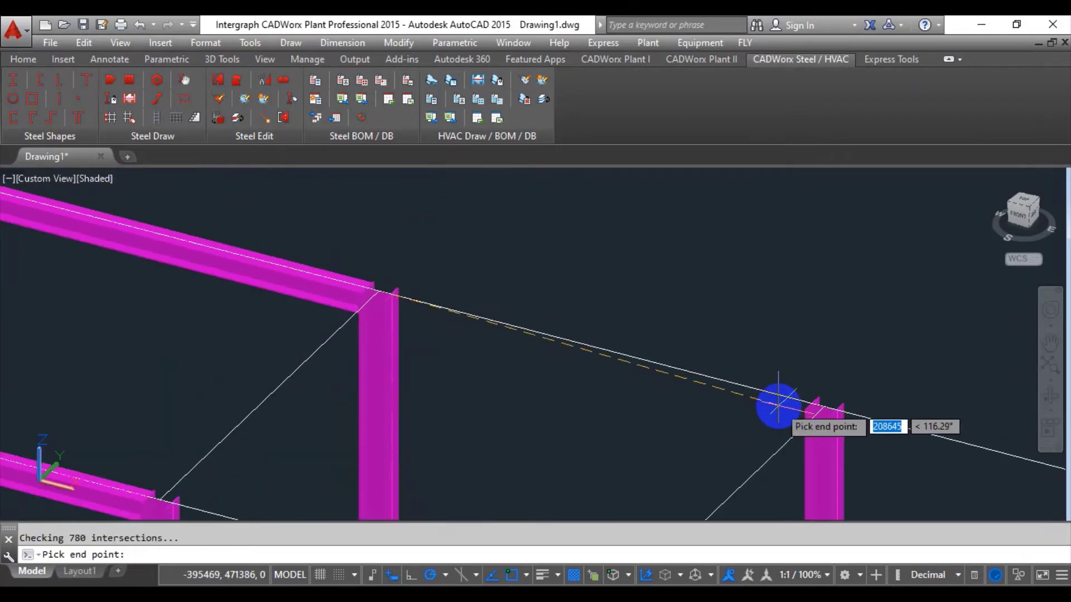
{"action": "scroll", "coordinate": [778, 406], "scroll_direction": "up", "scroll_amount": 2}
{"action": "right_click", "coordinate": [741, 382], "text": "shift"}
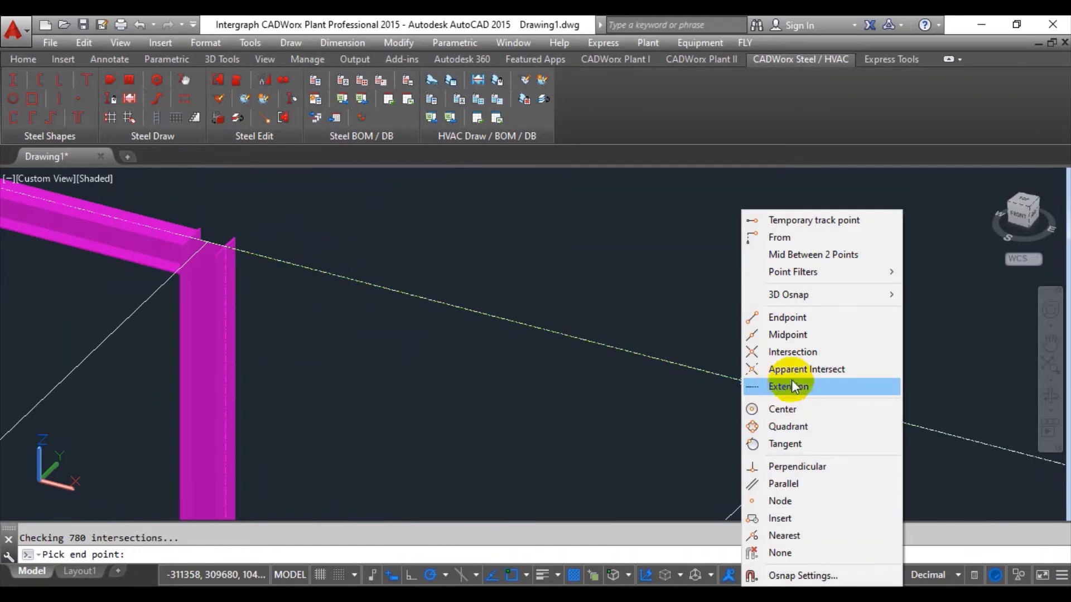
{"action": "left_click", "coordinate": [784, 470]}
{"action": "scroll", "coordinate": [781, 398], "scroll_direction": "up", "scroll_amount": 2}
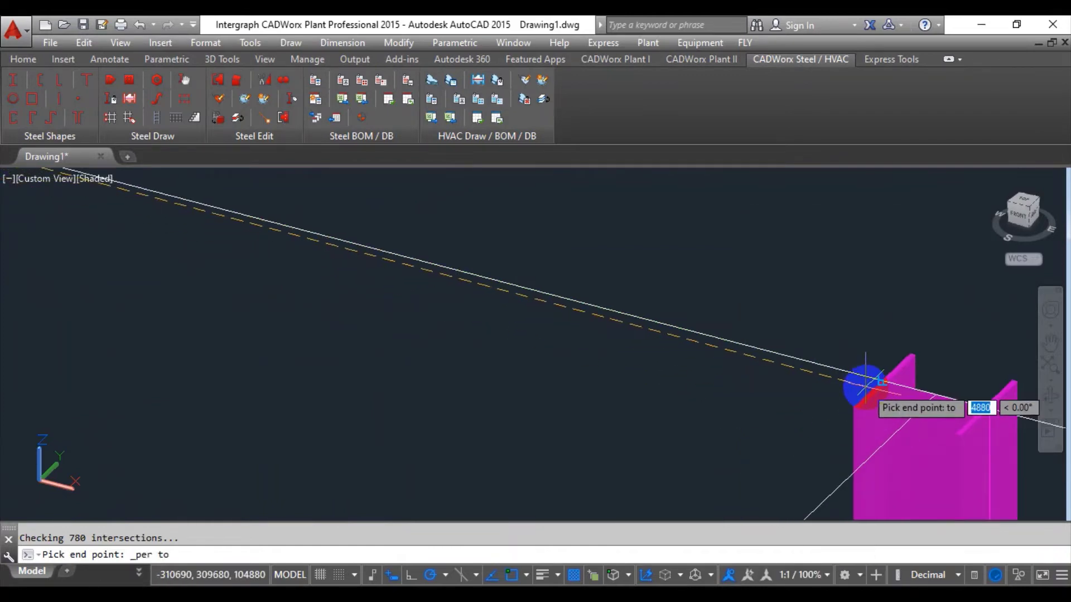
{"action": "left_click", "coordinate": [865, 385]}
{"action": "scroll", "coordinate": [631, 358], "scroll_direction": "down", "scroll_amount": 2}
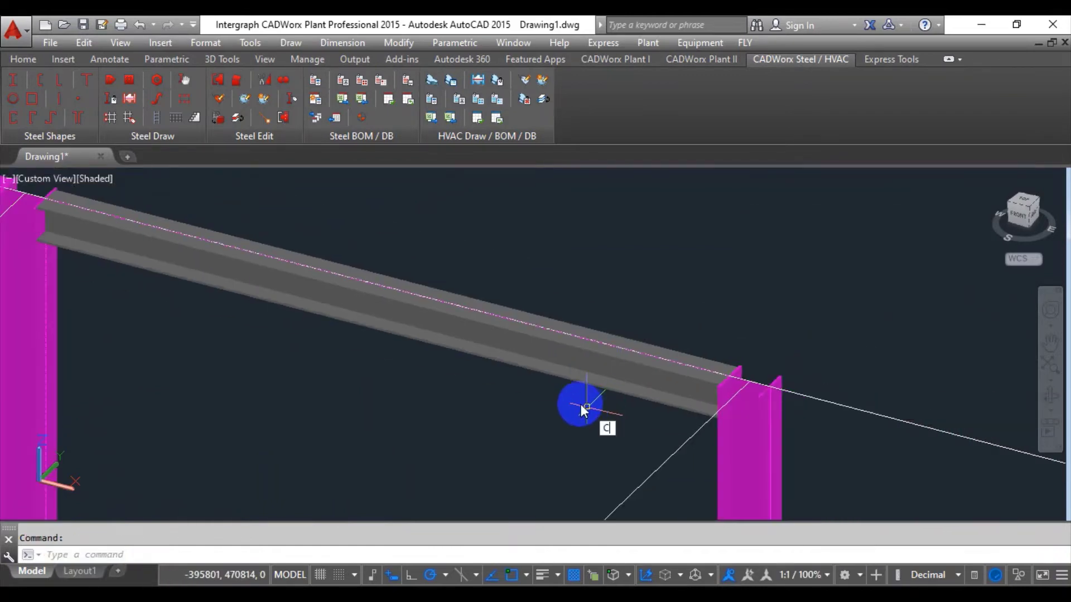
{"action": "key", "text": "Escape"}
Move the second bay's new grey rear beam to the CI_Steel layer.
{"action": "left_click", "coordinate": [510, 342]}
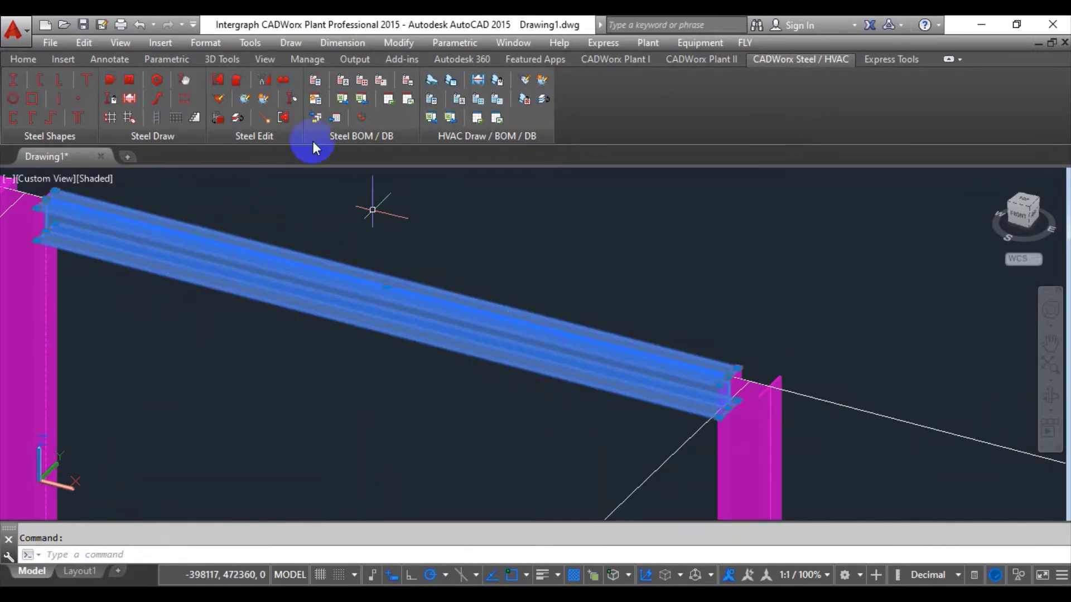
{"action": "left_click", "coordinate": [31, 61]}
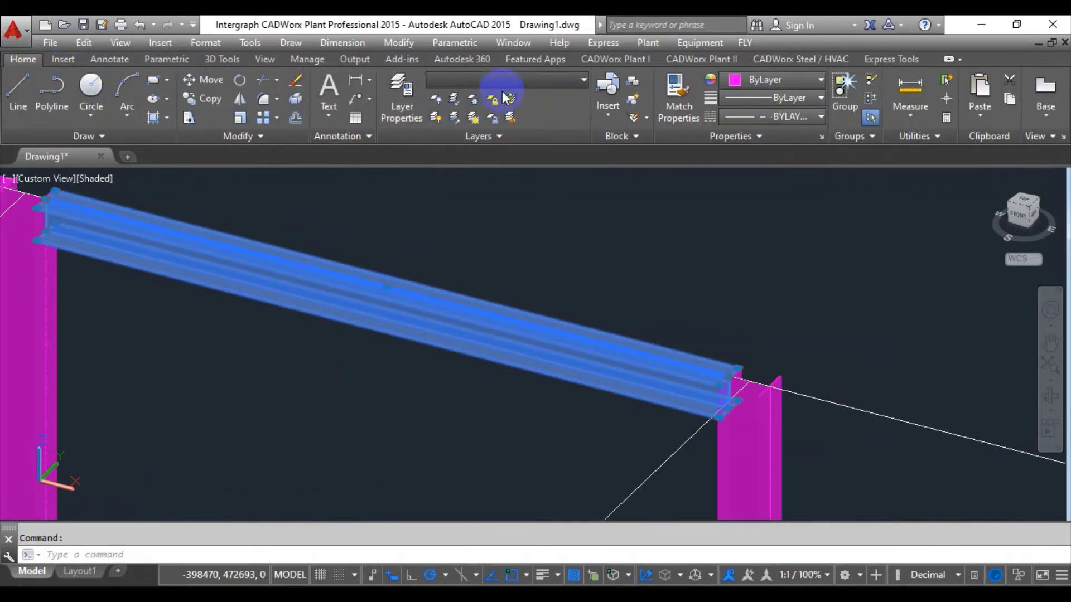
{"action": "left_click", "coordinate": [502, 84]}
{"action": "left_click", "coordinate": [507, 231]}
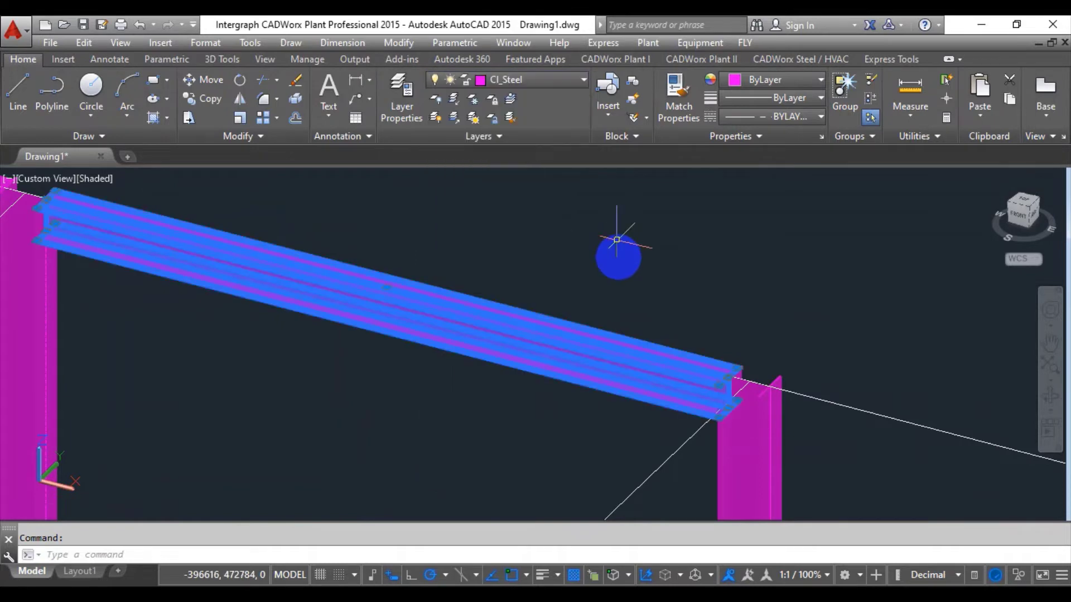
{"action": "key", "text": "Escape"}
Copy the second bay's rear beam to the front side, using the third frame's rear top grid corner as base point.
{"action": "type", "text": "CO"}
{"action": "key", "text": "Return"}
{"action": "left_click", "coordinate": [574, 375]}
{"action": "key", "text": "Return"}
{"action": "scroll", "coordinate": [714, 416], "scroll_direction": "up", "scroll_amount": 3}
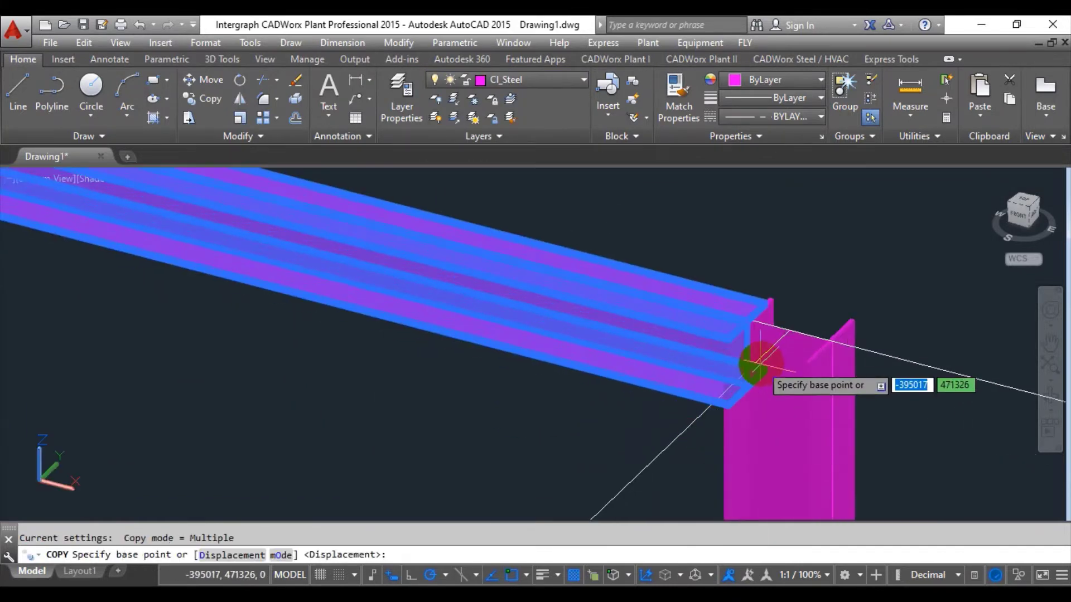
{"action": "left_click", "coordinate": [647, 447]}
{"action": "scroll", "coordinate": [628, 260], "scroll_direction": "down", "scroll_amount": 2}
{"action": "scroll", "coordinate": [633, 255], "scroll_direction": "down", "scroll_amount": 3}
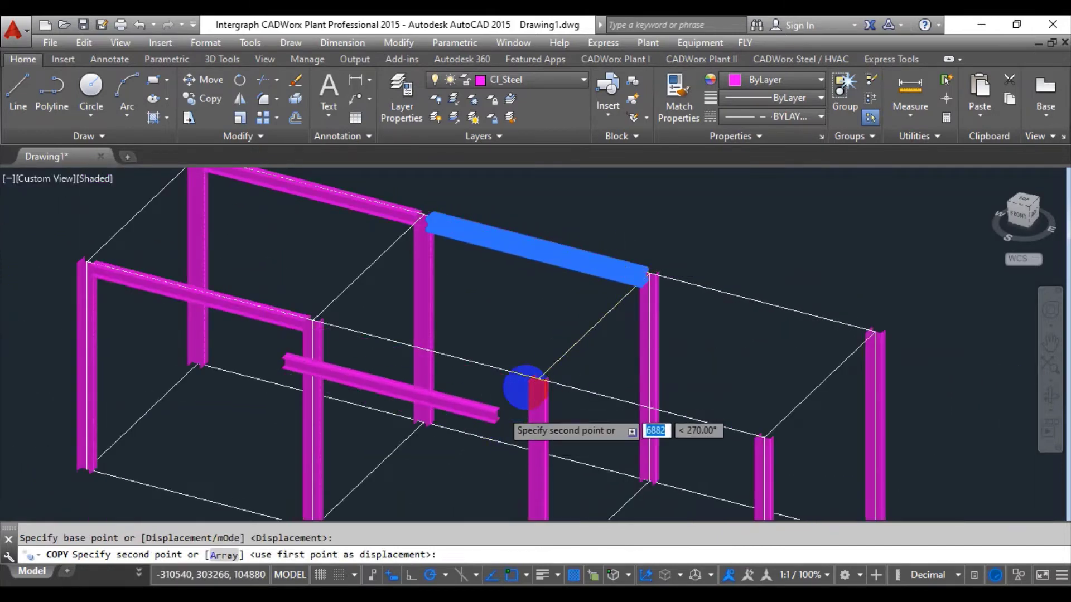
Place the copied middle-bay beam at the matching column-top endpoint on the front side of the frame.
{"action": "scroll", "coordinate": [636, 307], "scroll_direction": "up", "scroll_amount": 3}
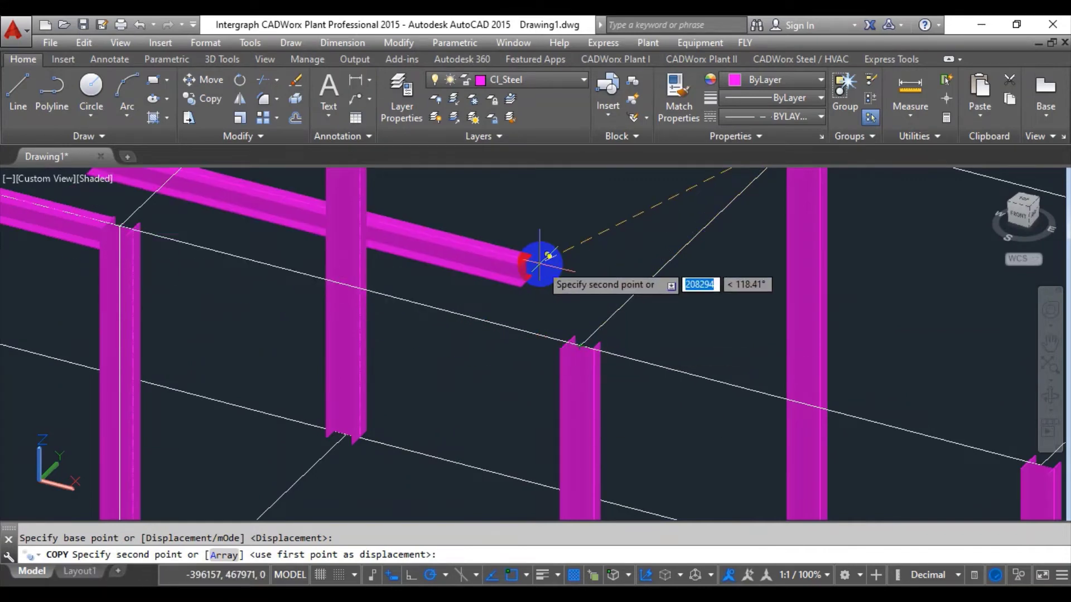
{"action": "right_click", "coordinate": [545, 256], "text": "shift"}
{"action": "left_click", "coordinate": [601, 319]}
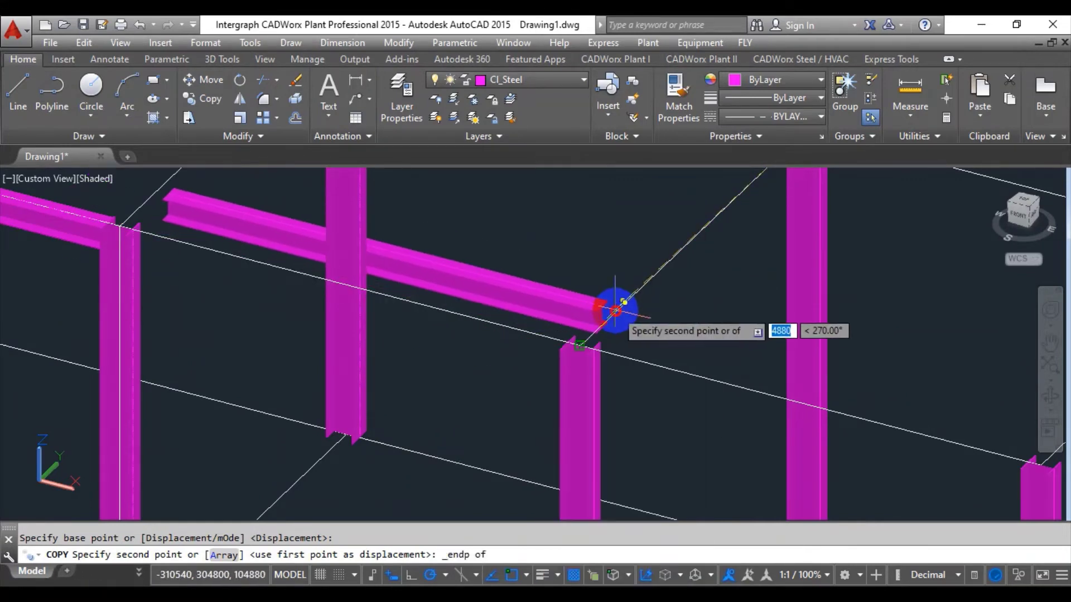
{"action": "left_click", "coordinate": [588, 349]}
{"action": "key", "text": "Escape"}
Copy the front and rear middle-bay beams into the third bay, using the rear column-top endpoints as base and destination.
{"action": "type", "text": "ct o"}
{"action": "key", "text": "Return"}
{"action": "left_click", "coordinate": [486, 351]}
{"action": "scroll", "coordinate": [491, 415], "scroll_direction": "down", "scroll_amount": 4}
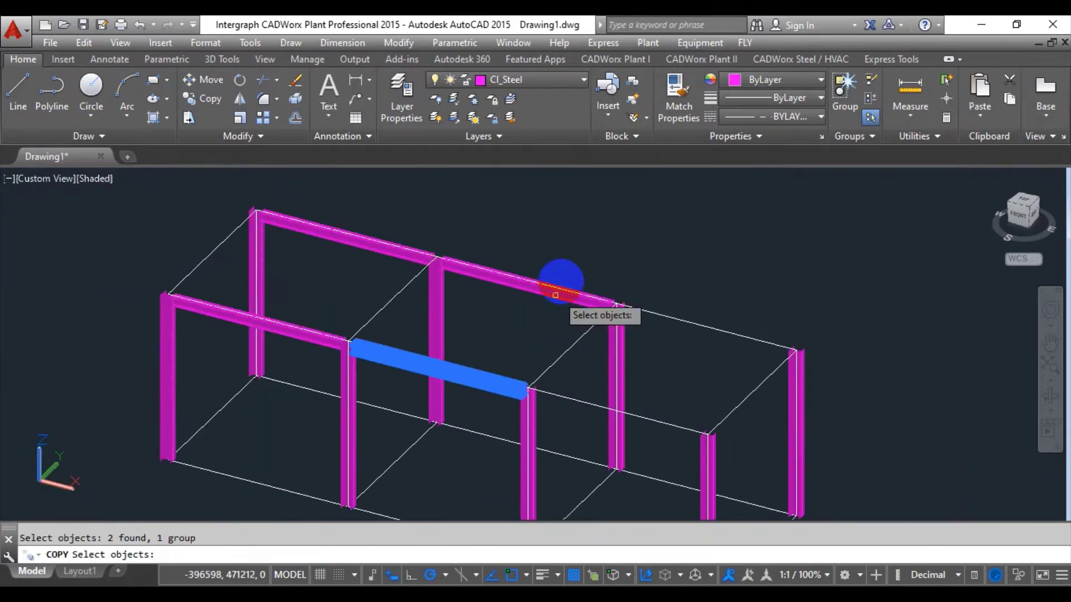
{"action": "key", "text": "Return"}
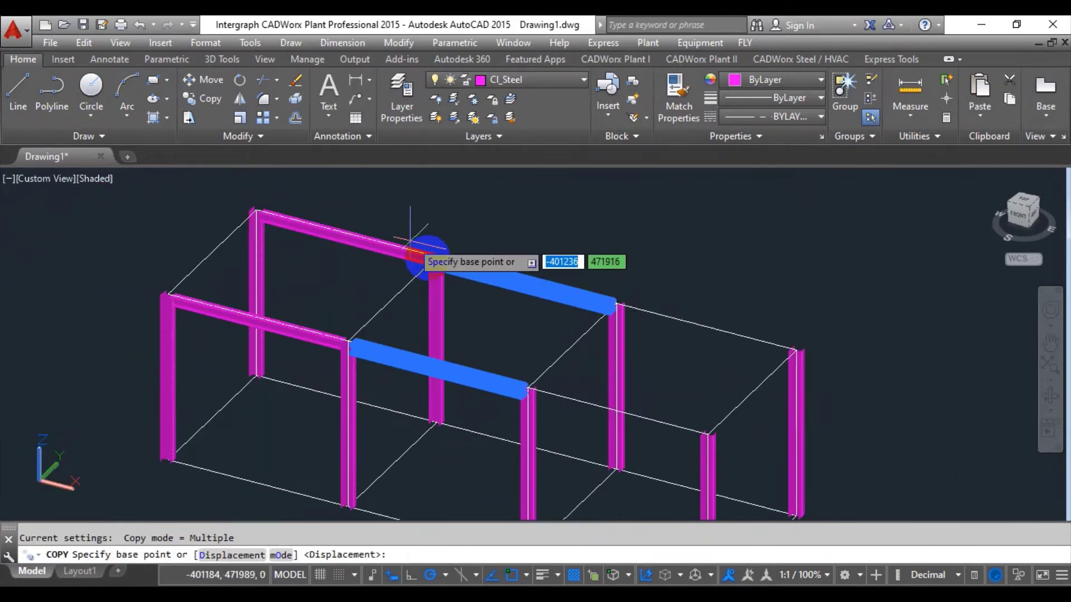
{"action": "scroll", "coordinate": [440, 273], "scroll_direction": "up", "scroll_amount": 3}
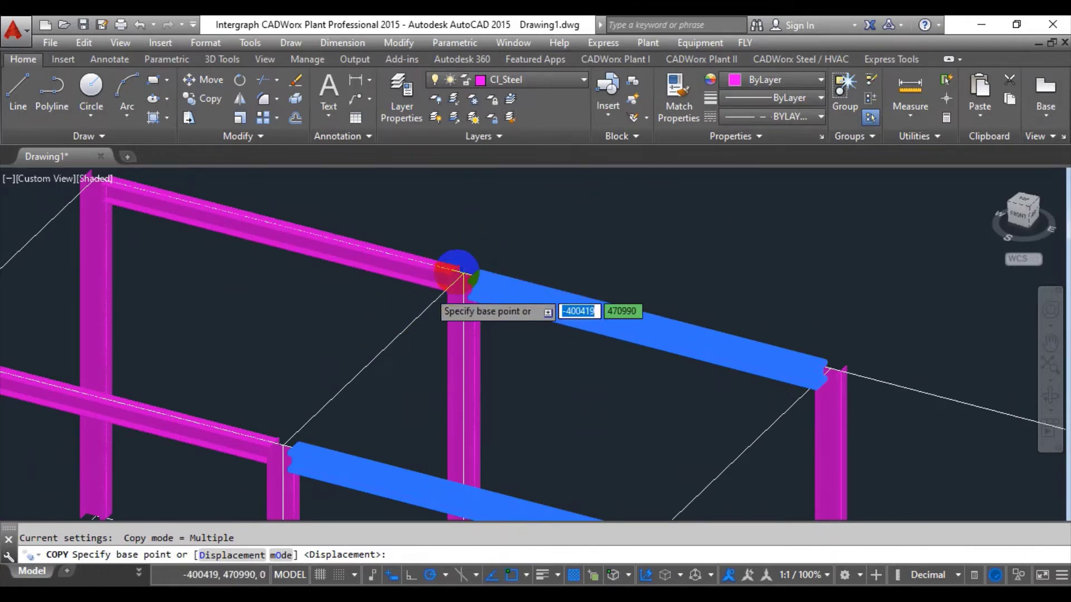
{"action": "scroll", "coordinate": [494, 258], "scroll_direction": "up", "scroll_amount": 3}
{"action": "right_click", "coordinate": [449, 252], "text": "shift"}
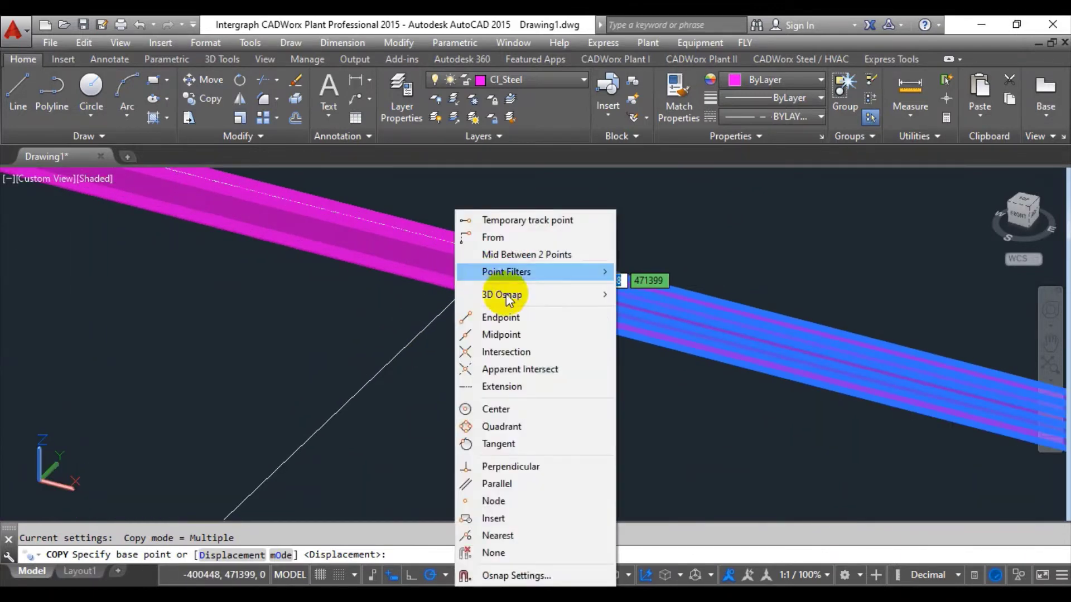
{"action": "left_click", "coordinate": [499, 313]}
{"action": "left_click", "coordinate": [421, 323]}
{"action": "scroll", "coordinate": [336, 266], "scroll_direction": "down", "scroll_amount": 4}
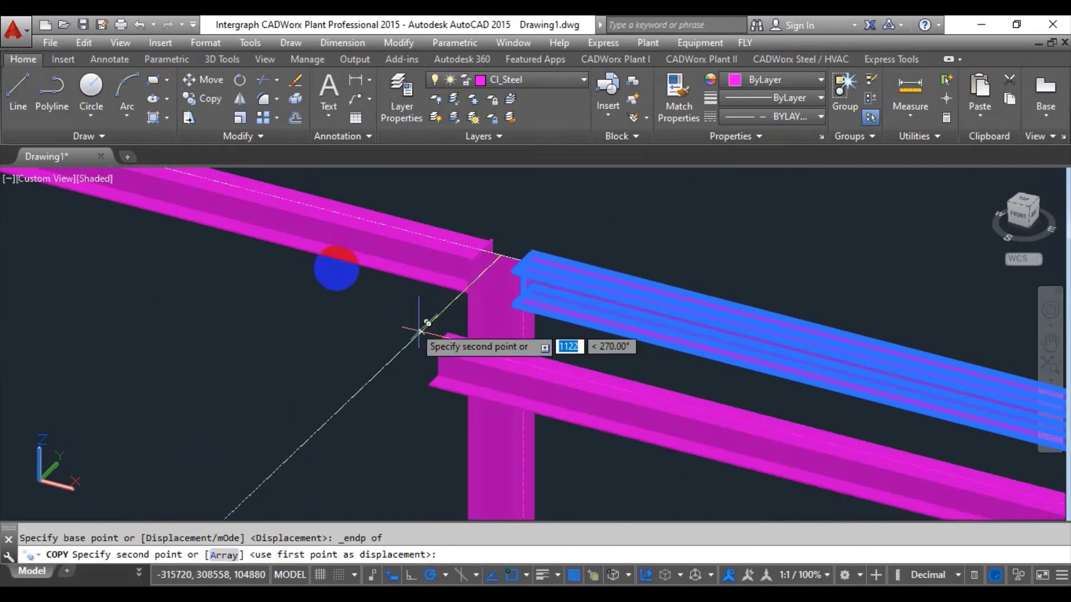
{"action": "scroll", "coordinate": [435, 338], "scroll_direction": "down", "scroll_amount": 2}
{"action": "scroll", "coordinate": [521, 318], "scroll_direction": "up", "scroll_amount": 3}
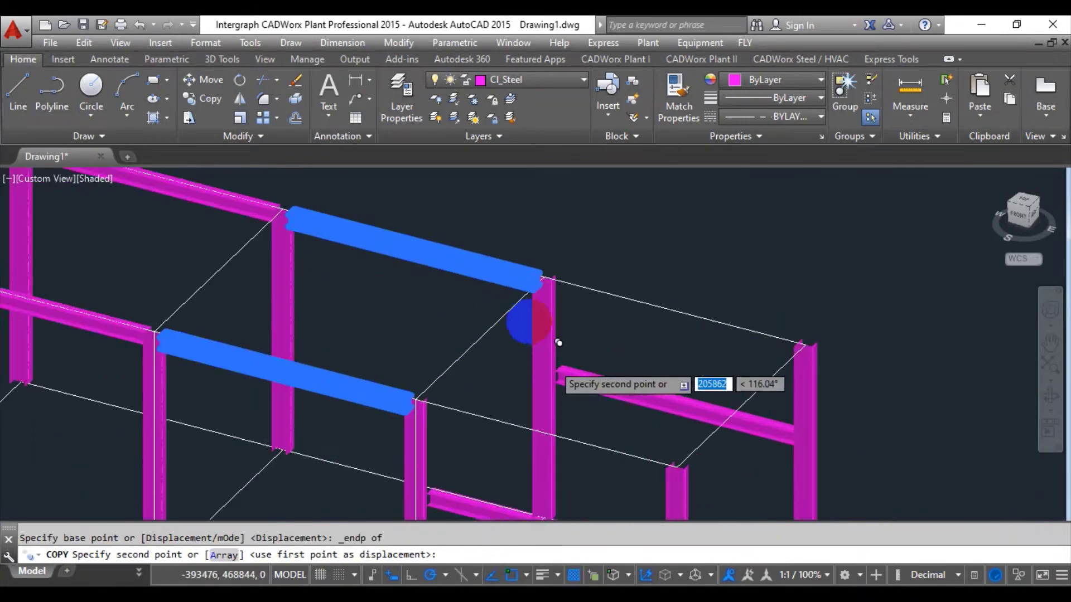
{"action": "left_click", "coordinate": [544, 277]}
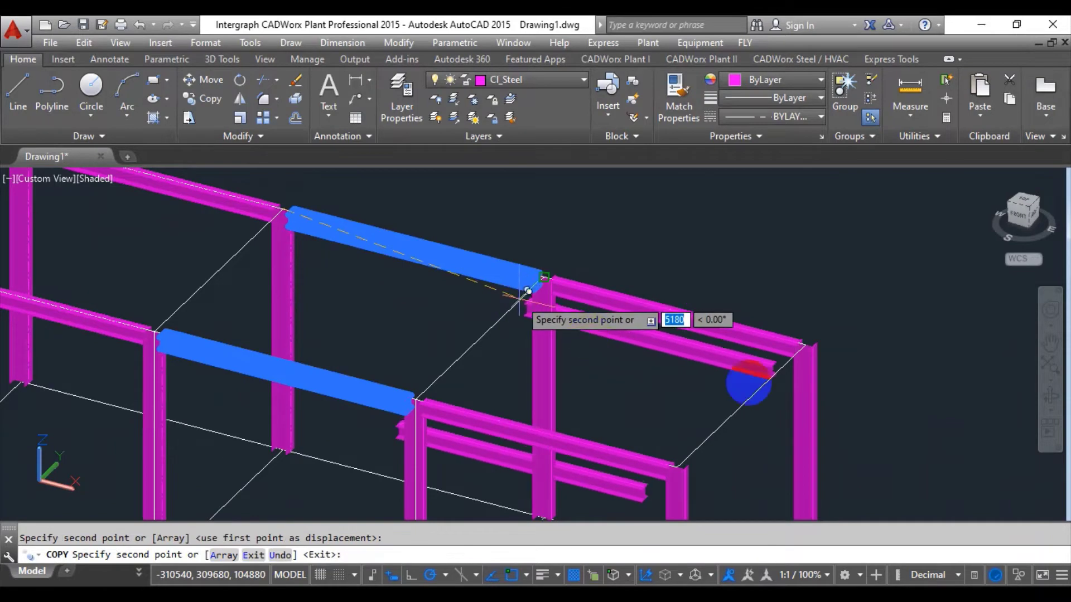
{"action": "key", "text": "Escape"}
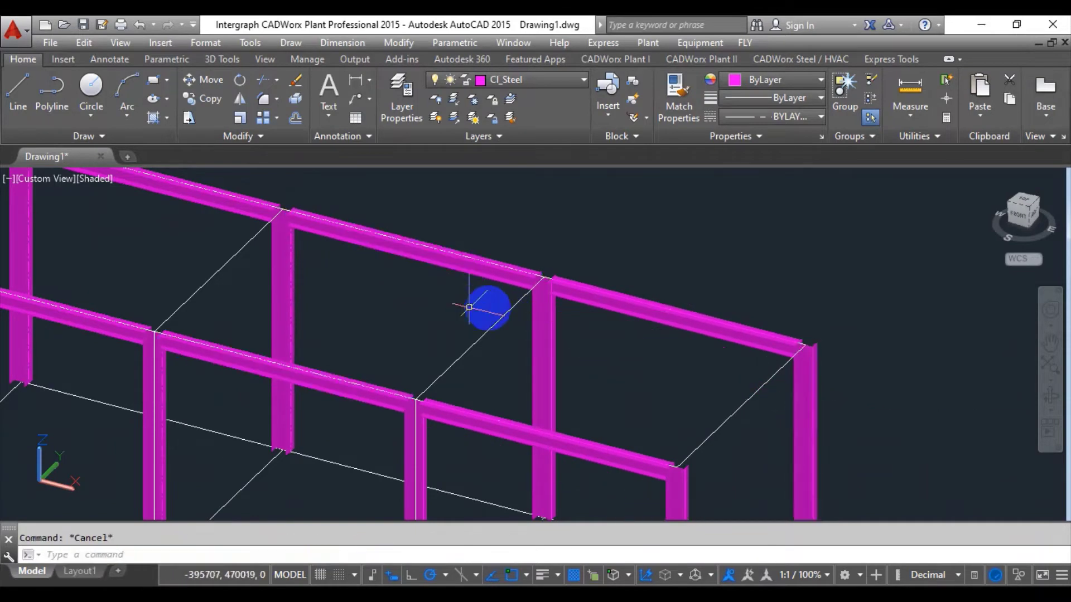
Draw an H250X72 wide flange cross beam by picking points between the rear and front column tops at the first frame end.
{"action": "scroll", "coordinate": [784, 394], "scroll_direction": "down", "scroll_amount": 2}
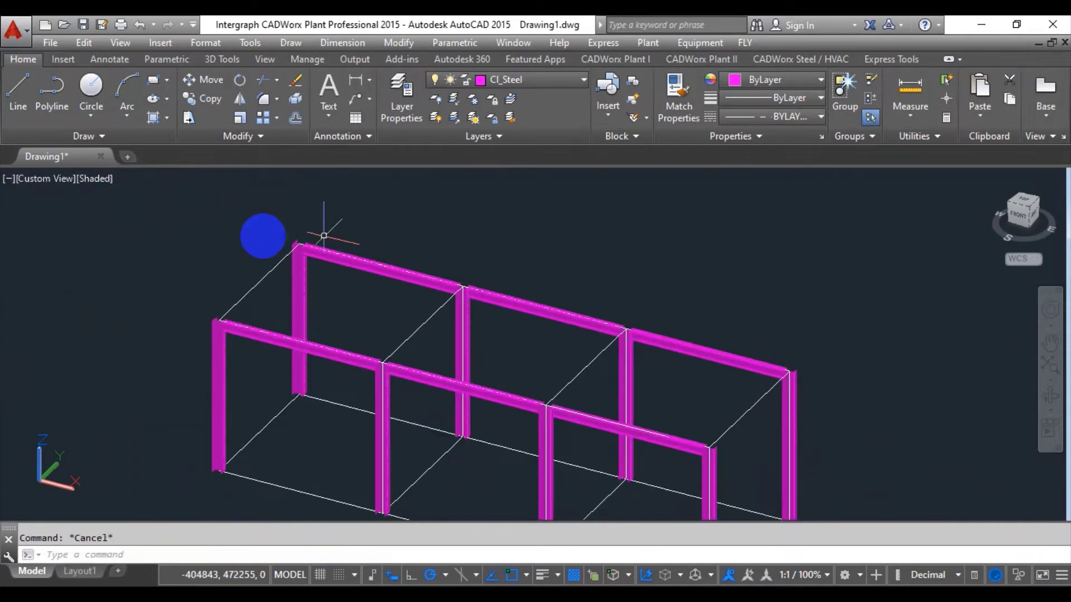
{"action": "scroll", "coordinate": [239, 267], "scroll_direction": "up", "scroll_amount": 3}
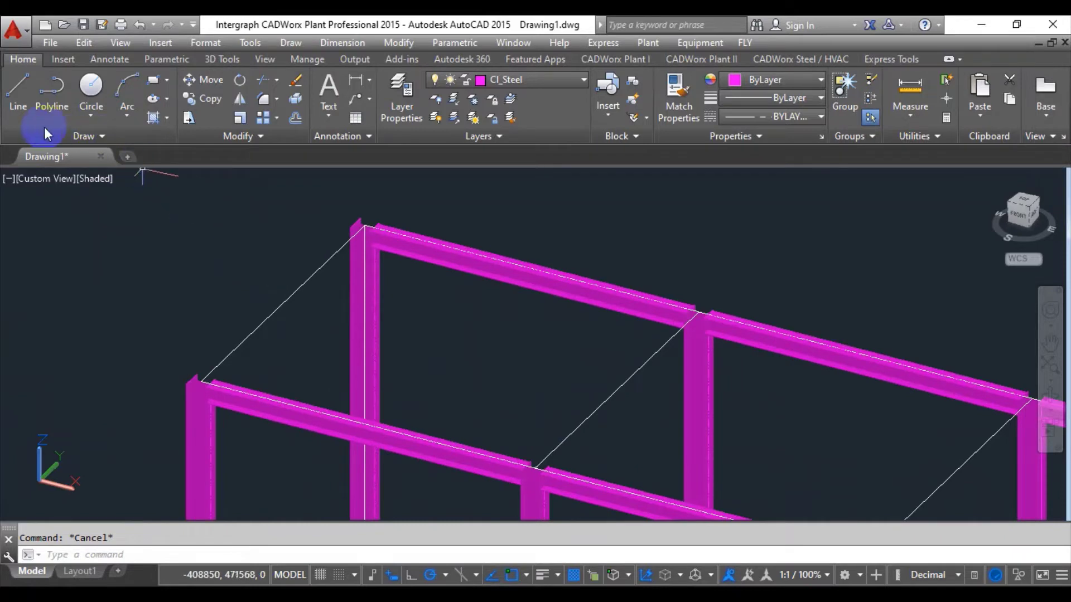
{"action": "left_click", "coordinate": [790, 66]}
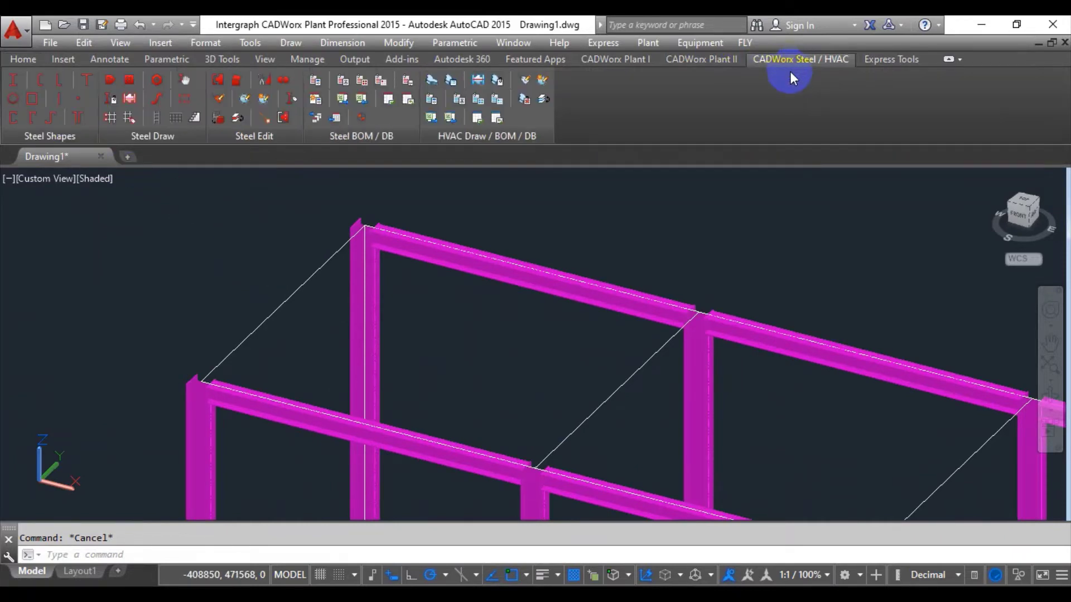
{"action": "left_click", "coordinate": [21, 88]}
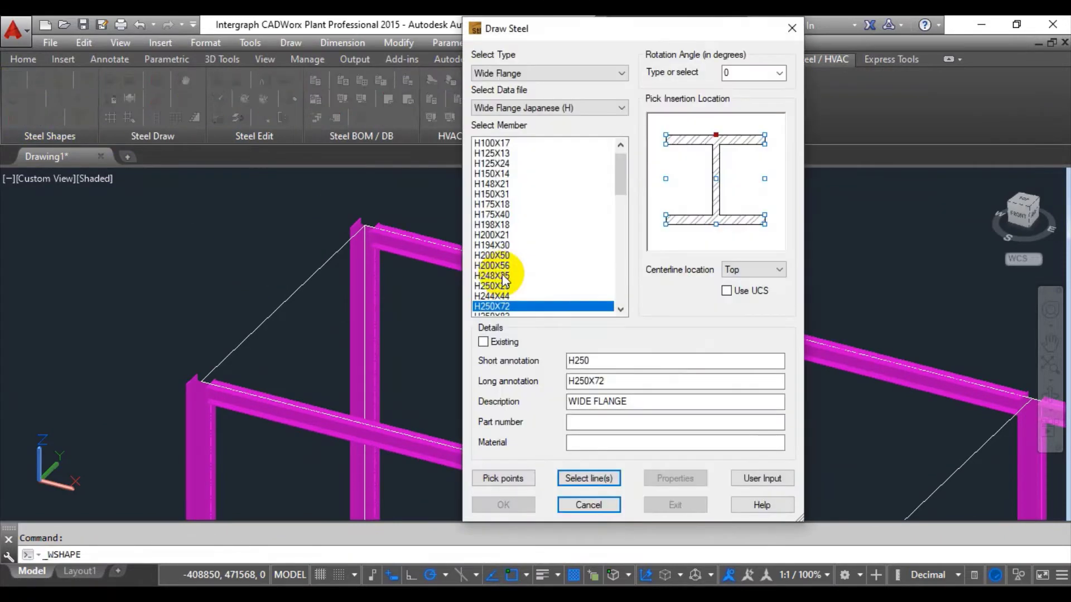
{"action": "left_click", "coordinate": [504, 480]}
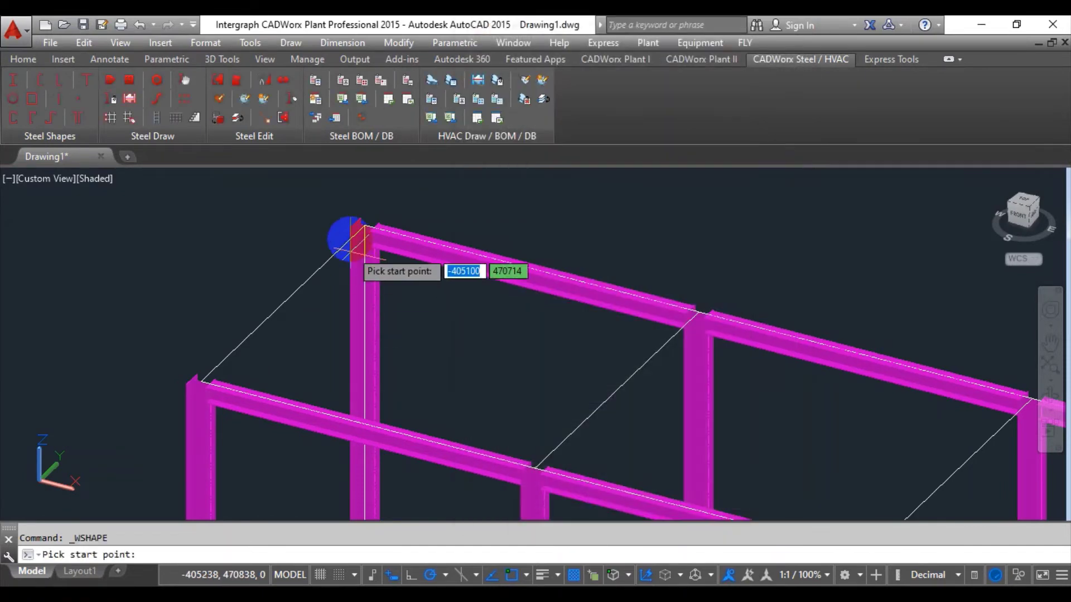
{"action": "scroll", "coordinate": [346, 237], "scroll_direction": "up", "scroll_amount": 6}
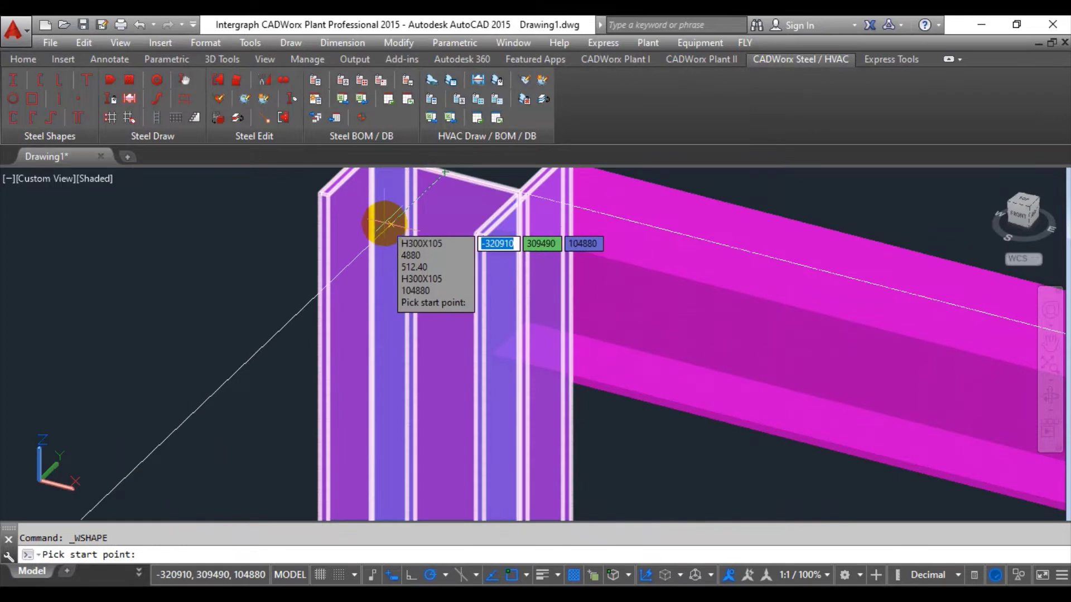
{"action": "scroll", "coordinate": [362, 234], "scroll_direction": "down", "scroll_amount": 5}
{"action": "scroll", "coordinate": [342, 244], "scroll_direction": "up", "scroll_amount": 3}
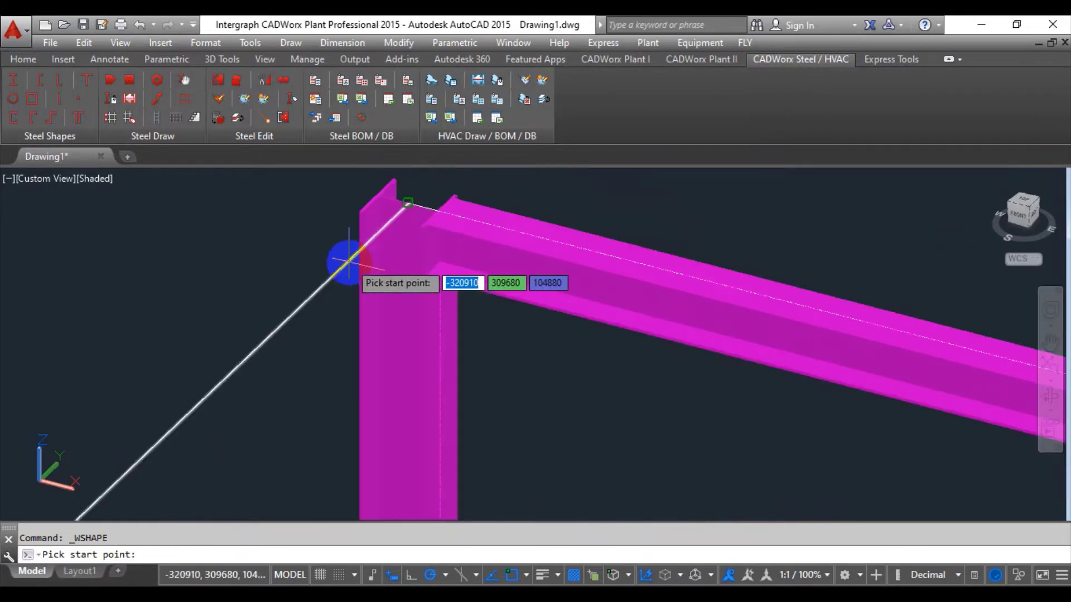
{"action": "left_click", "coordinate": [349, 262]}
{"action": "scroll", "coordinate": [313, 312], "scroll_direction": "down", "scroll_amount": 4}
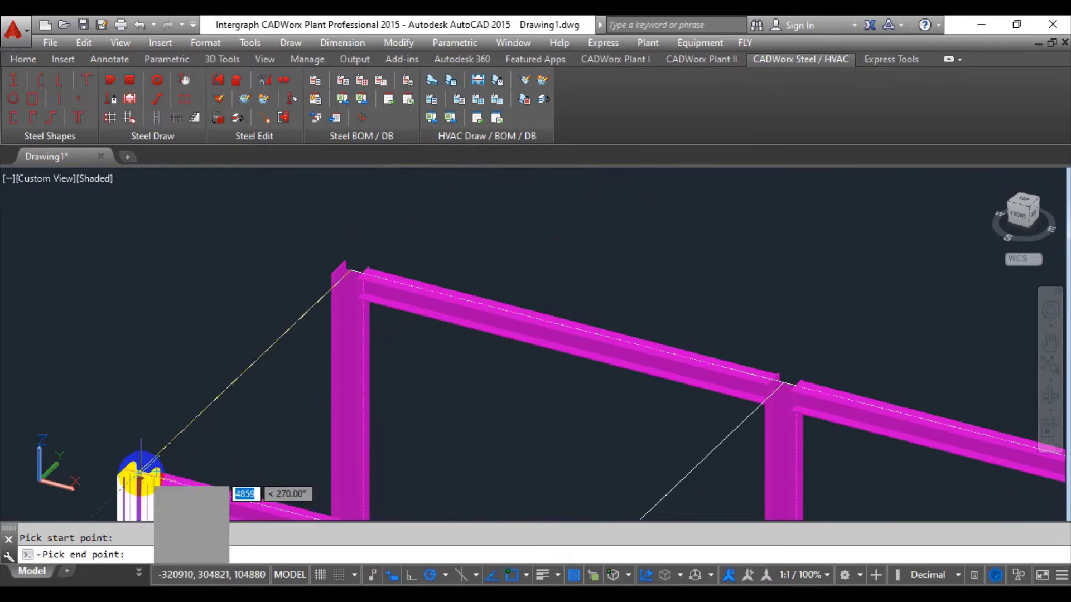
{"action": "scroll", "coordinate": [170, 443], "scroll_direction": "up", "scroll_amount": 3}
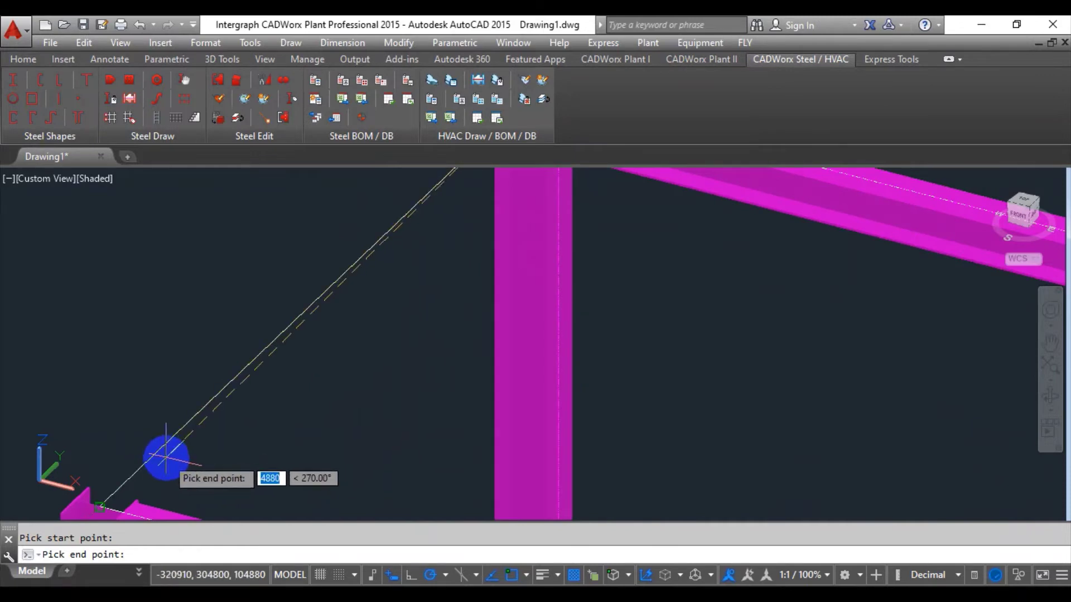
{"action": "left_click", "coordinate": [165, 457]}
Assign the new end cross beam to the CI_Steel layer.
{"action": "scroll", "coordinate": [223, 375], "scroll_direction": "down", "scroll_amount": 4}
{"action": "scroll", "coordinate": [406, 200], "scroll_direction": "up", "scroll_amount": 5}
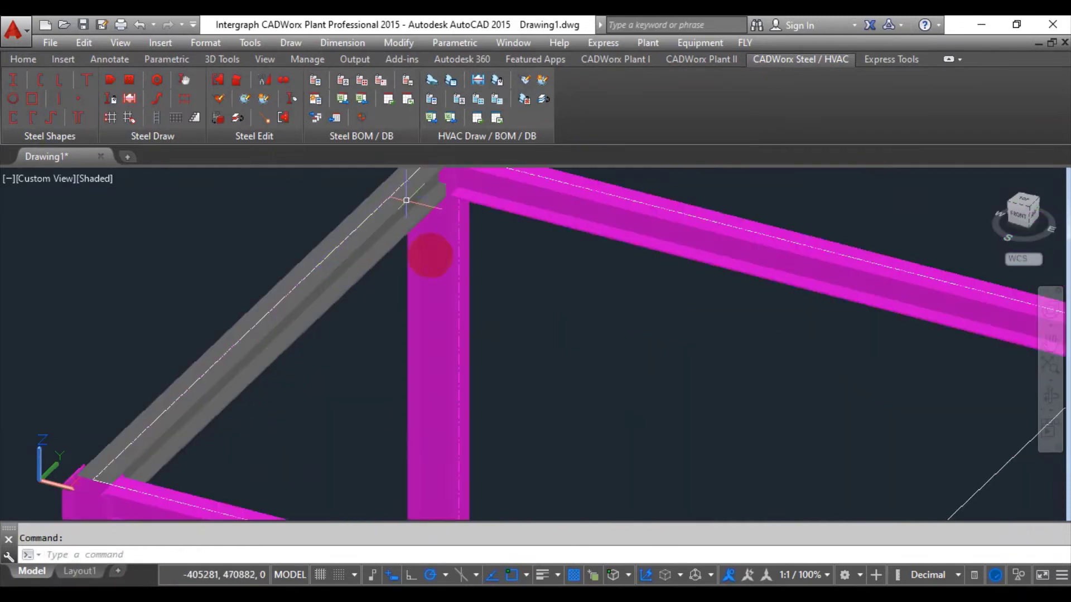
{"action": "scroll", "coordinate": [457, 396], "scroll_direction": "down", "scroll_amount": 2}
{"action": "middle_click_drag", "start_coordinate": [457, 396], "coordinate": [461, 440]}
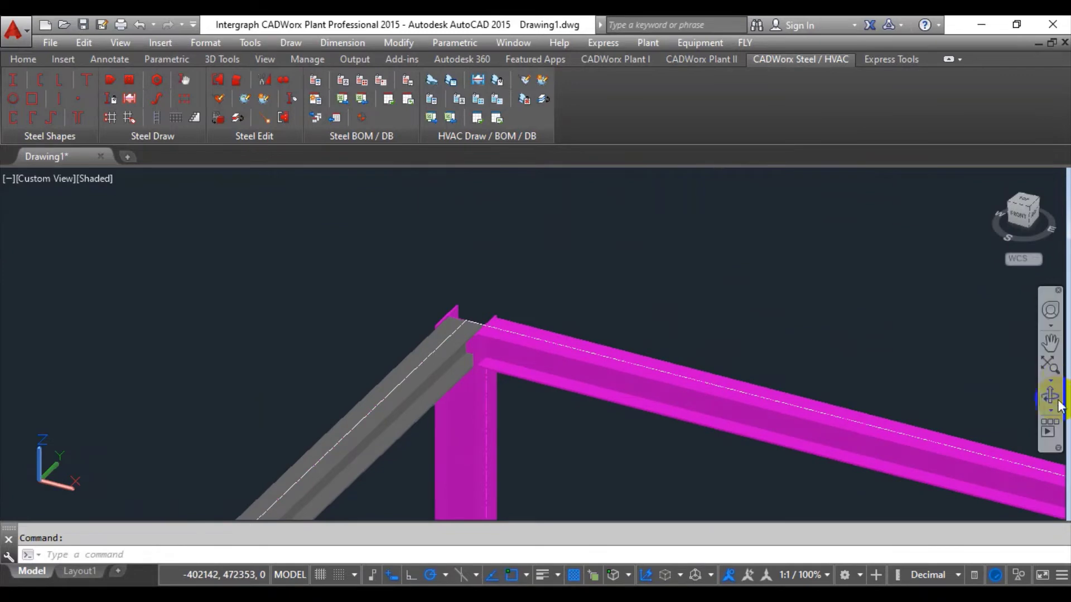
{"action": "left_click_drag", "start_coordinate": [579, 296], "coordinate": [306, 239]}
{"action": "right_click", "coordinate": [307, 240]}
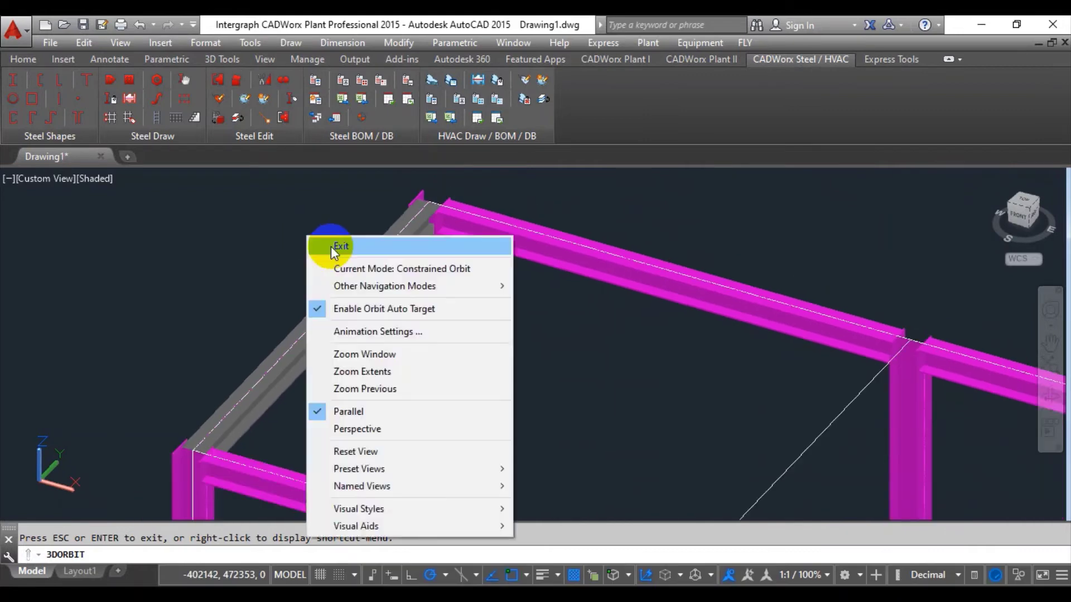
{"action": "left_click", "coordinate": [341, 244]}
{"action": "left_click", "coordinate": [340, 315]}
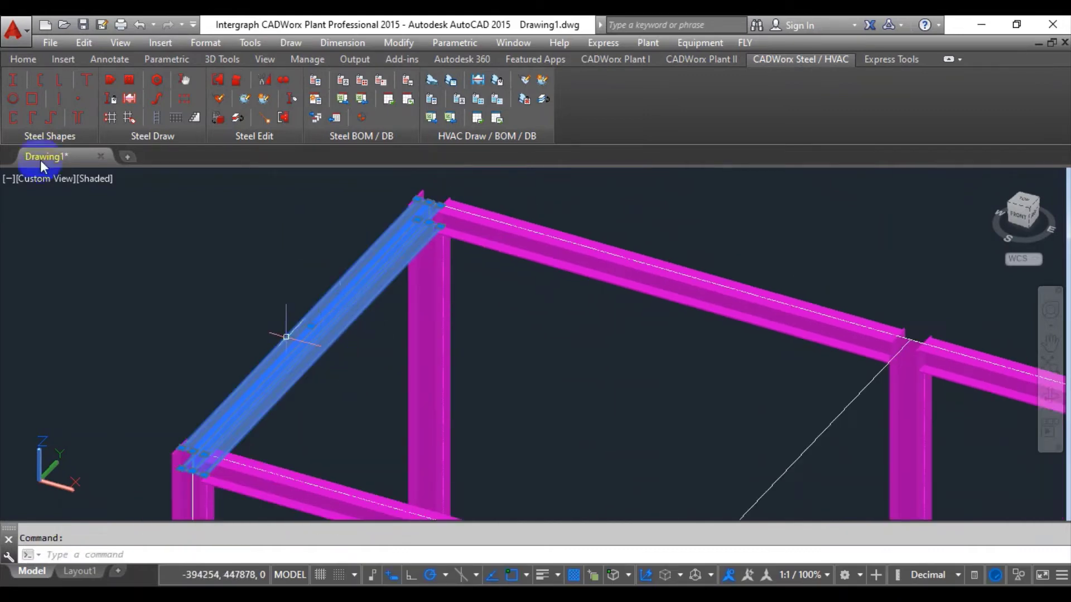
{"action": "left_click", "coordinate": [40, 61]}
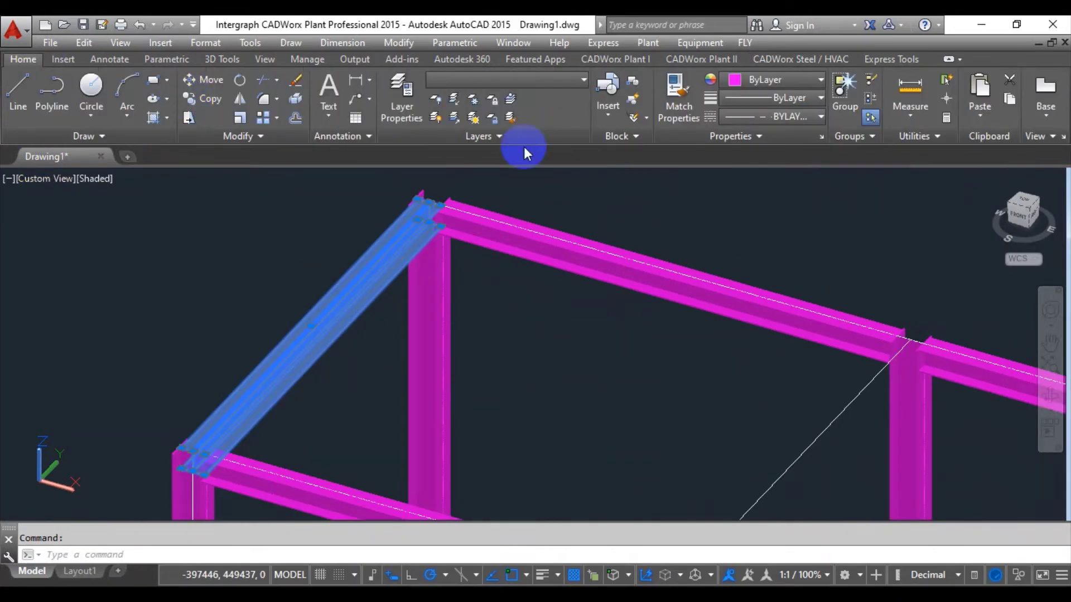
{"action": "left_click", "coordinate": [573, 237]}
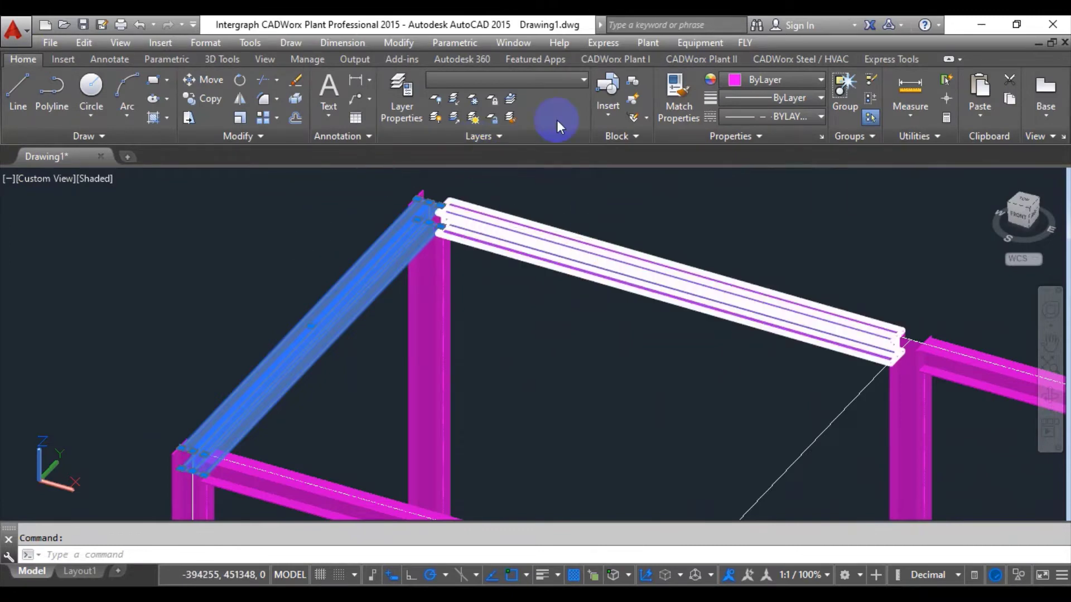
{"action": "left_click", "coordinate": [543, 80]}
{"action": "left_click", "coordinate": [517, 230]}
{"action": "key", "text": "Escape"}
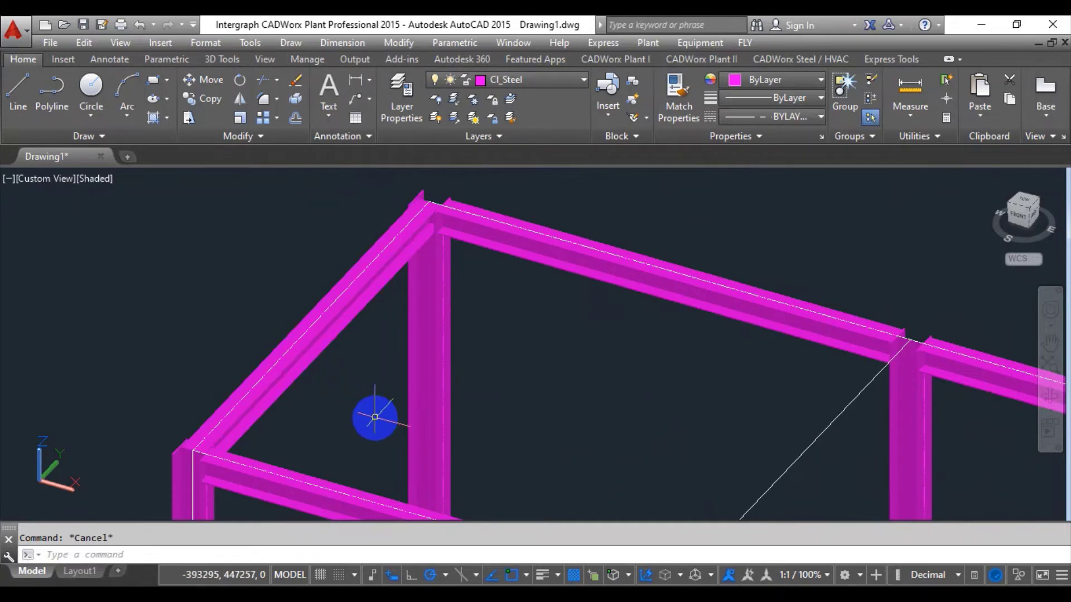
Copy the end cross beam from its rear top endpoint to the other three column pairs along the frame.
{"action": "type", "text": "CO"}
{"action": "key", "text": "Return"}
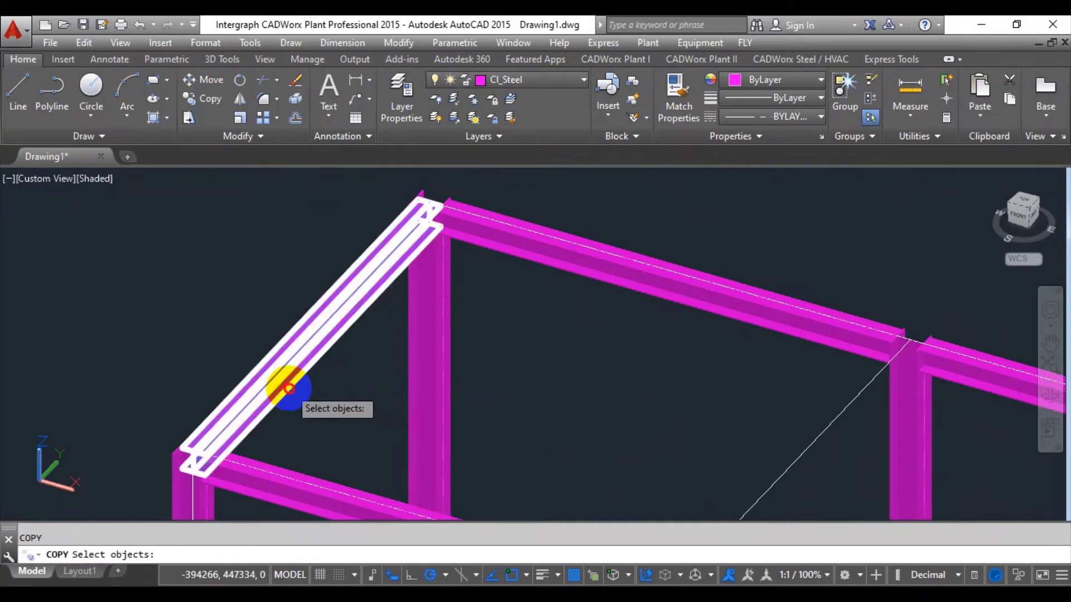
{"action": "left_click", "coordinate": [282, 383]}
{"action": "key", "text": "Return"}
{"action": "scroll", "coordinate": [563, 212], "scroll_direction": "down", "scroll_amount": 3}
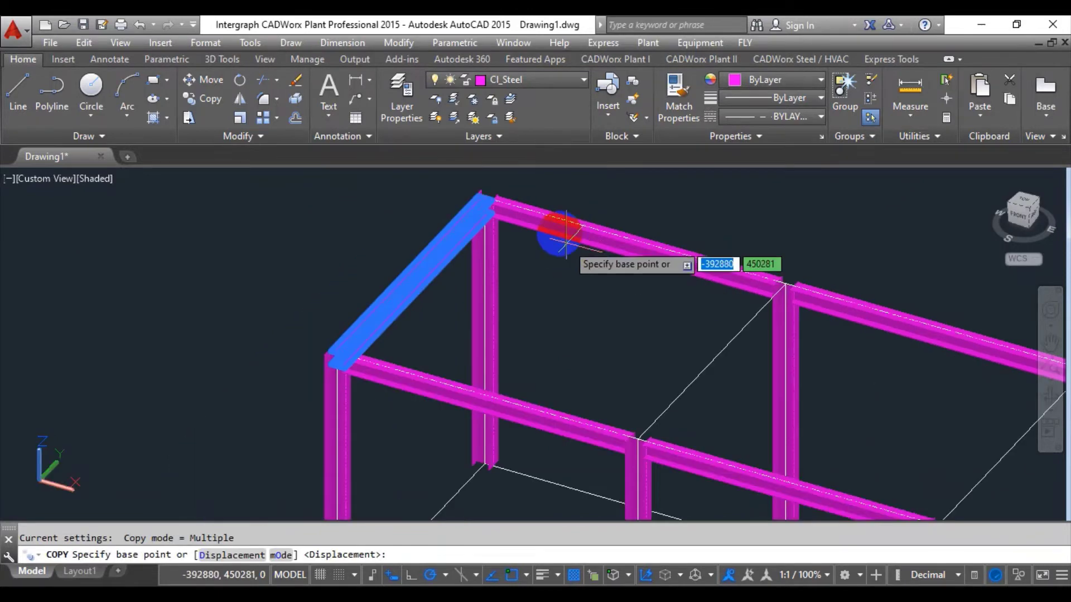
{"action": "scroll", "coordinate": [501, 190], "scroll_direction": "up", "scroll_amount": 2}
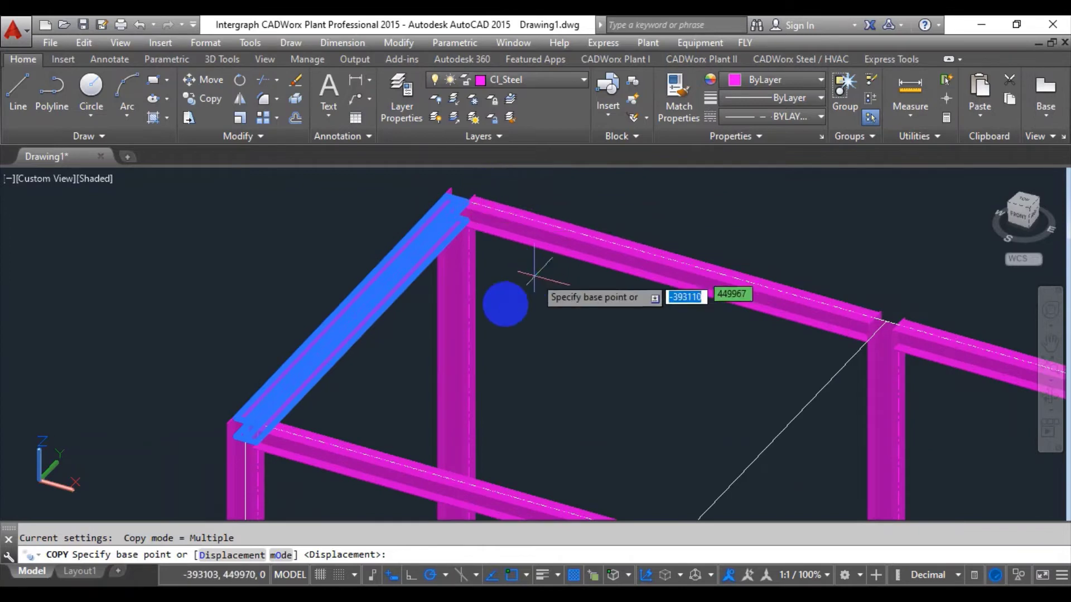
{"action": "right_click", "coordinate": [492, 307], "text": "shift"}
{"action": "left_click", "coordinate": [535, 318]}
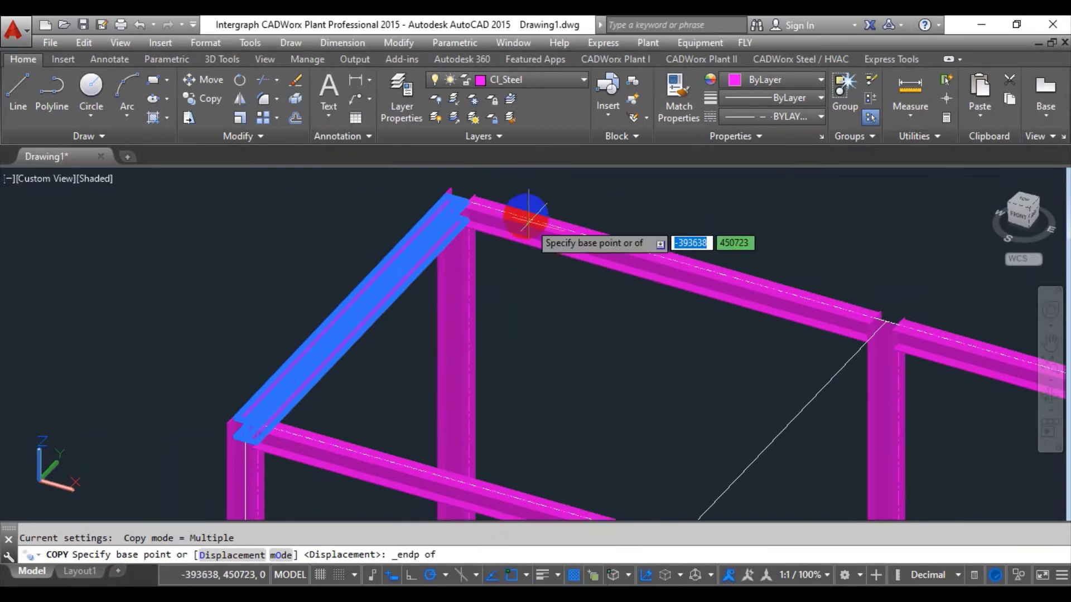
{"action": "scroll", "coordinate": [438, 210], "scroll_direction": "up", "scroll_amount": 3}
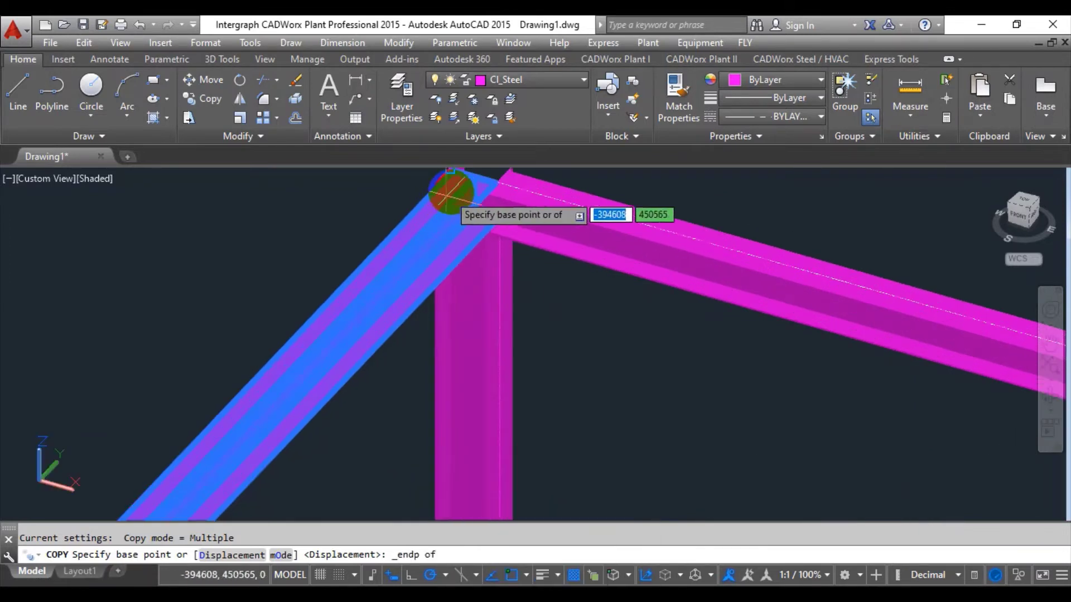
{"action": "left_click", "coordinate": [473, 177]}
{"action": "scroll", "coordinate": [639, 354], "scroll_direction": "down", "scroll_amount": 4}
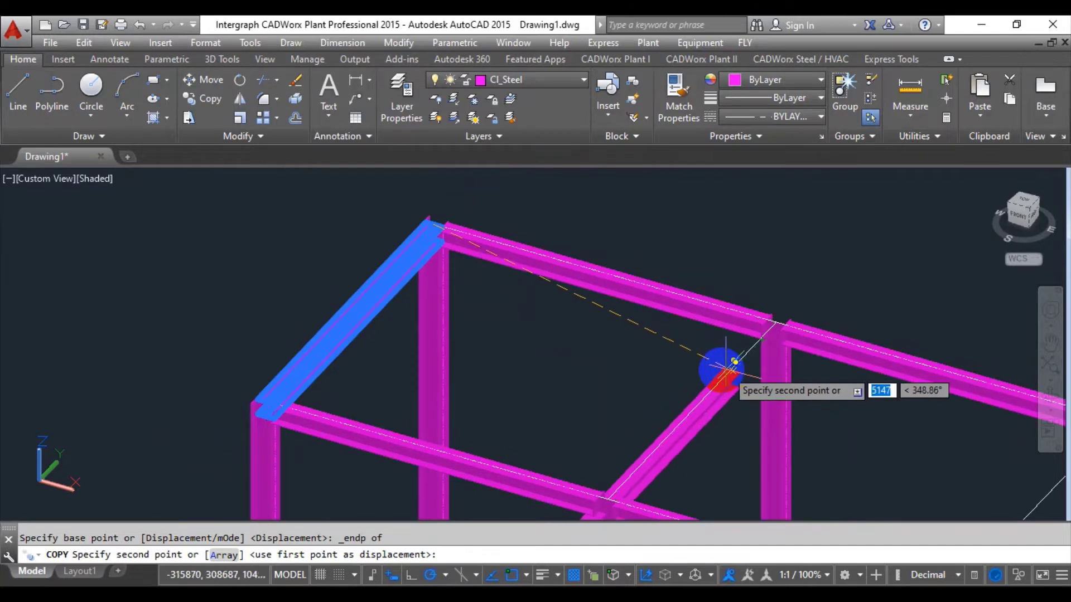
{"action": "scroll", "coordinate": [557, 321], "scroll_direction": "down", "scroll_amount": 2}
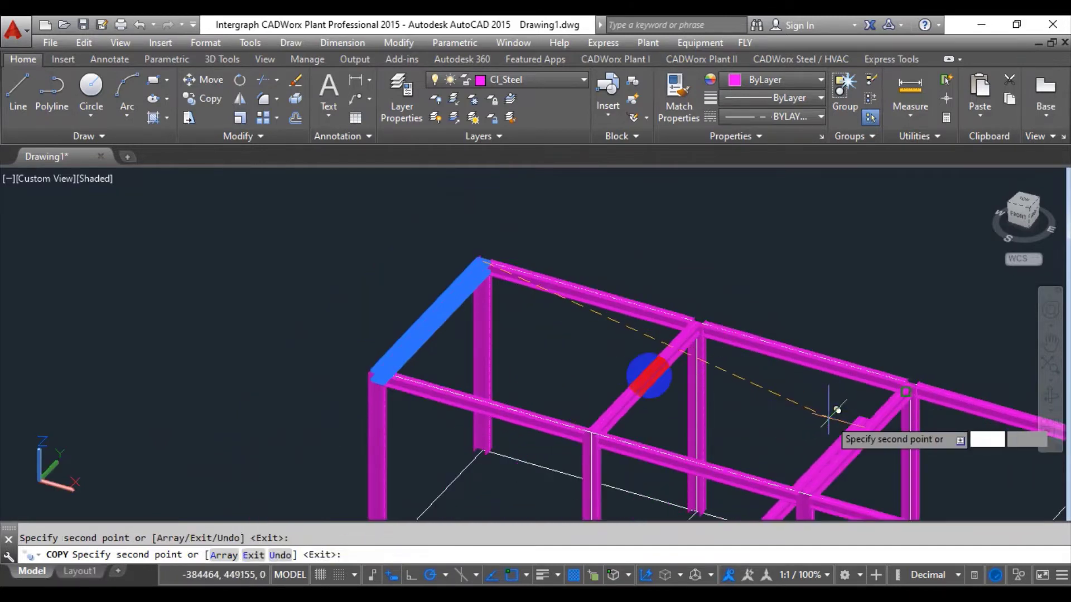
{"action": "scroll", "coordinate": [630, 363], "scroll_direction": "down", "scroll_amount": 2}
{"action": "scroll", "coordinate": [752, 404], "scroll_direction": "up", "scroll_amount": 3}
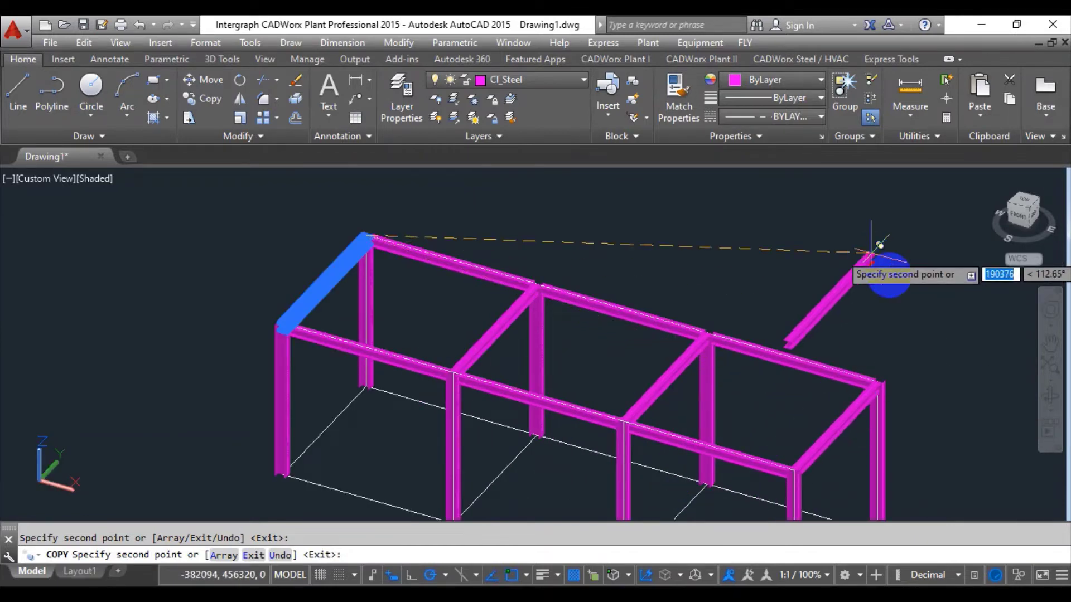
{"action": "key", "text": "Escape"}
{"action": "scroll", "coordinate": [915, 376], "scroll_direction": "up", "scroll_amount": 5}
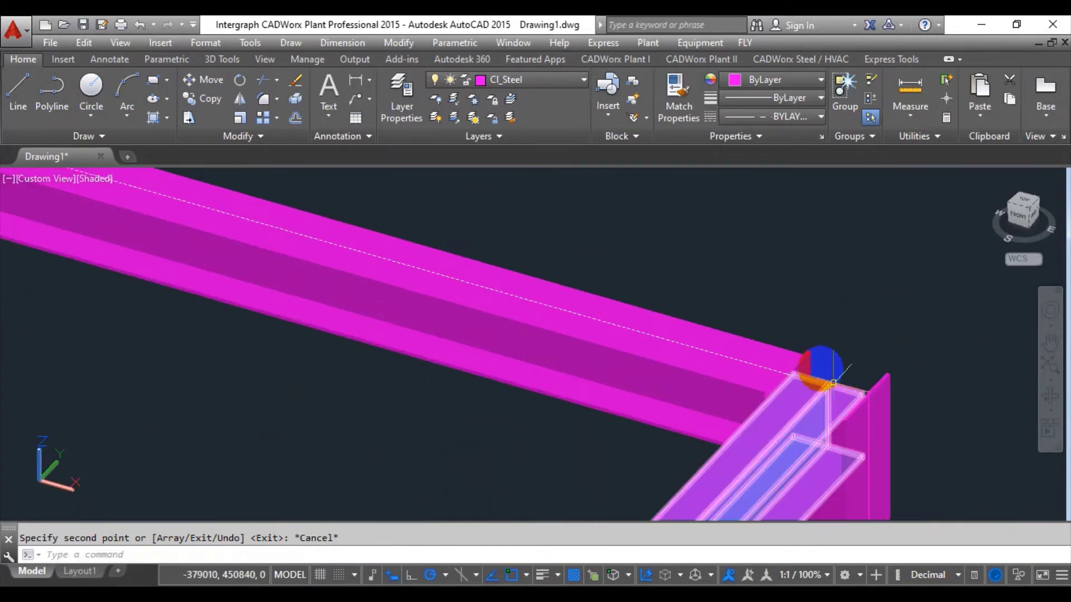
Save the drawing as PROJECT in the STABILIZER folder.
{"action": "scroll", "coordinate": [806, 318], "scroll_direction": "down", "scroll_amount": 8}
{"action": "middle_click_drag", "start_coordinate": [538, 279], "coordinate": [496, 302]}
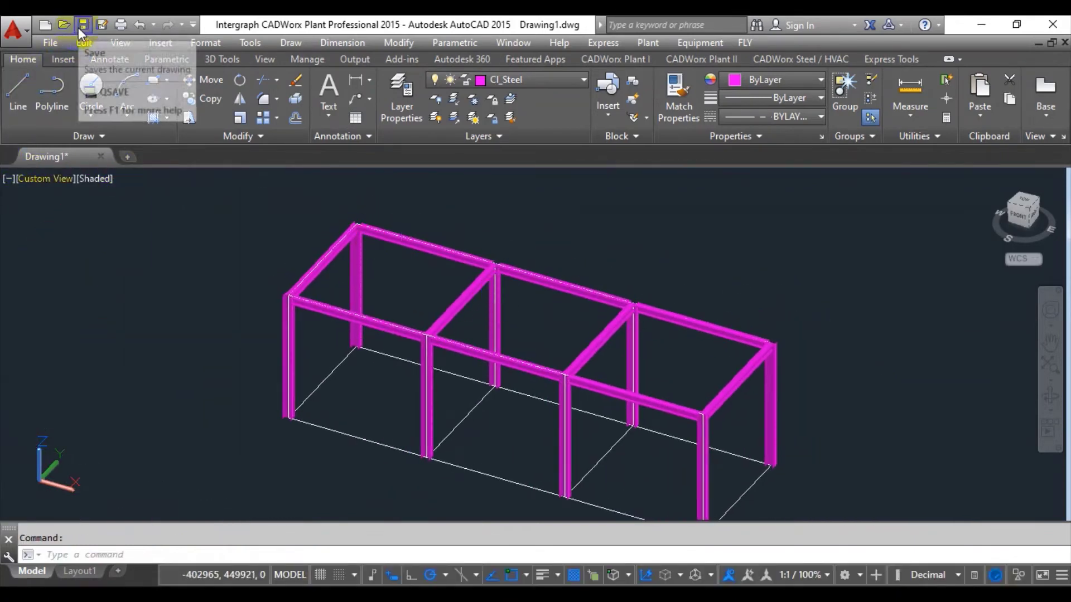
{"action": "left_click", "coordinate": [78, 28]}
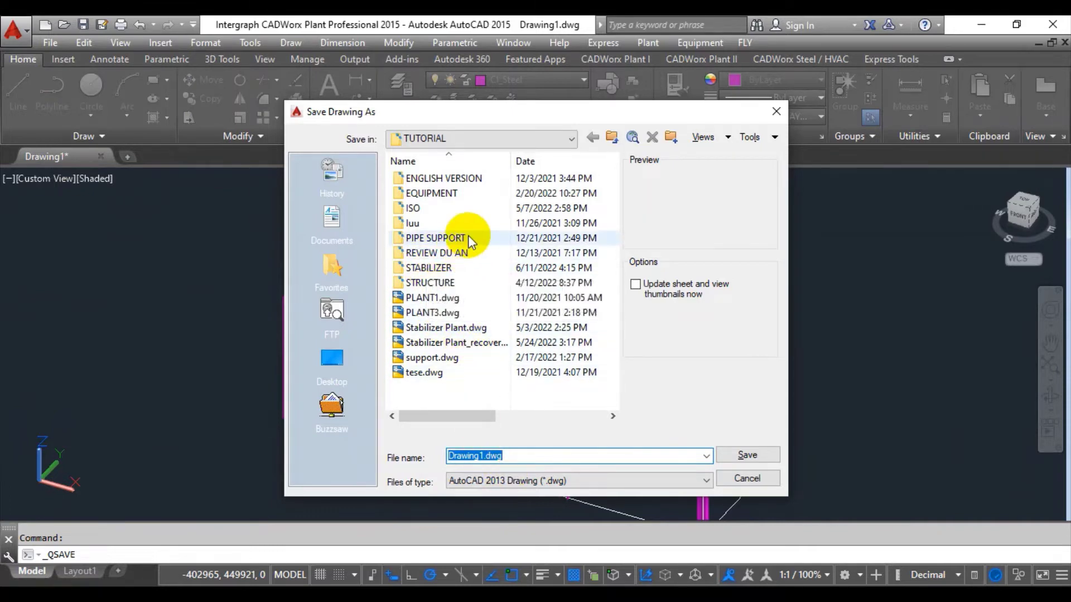
{"action": "double_click", "coordinate": [450, 269]}
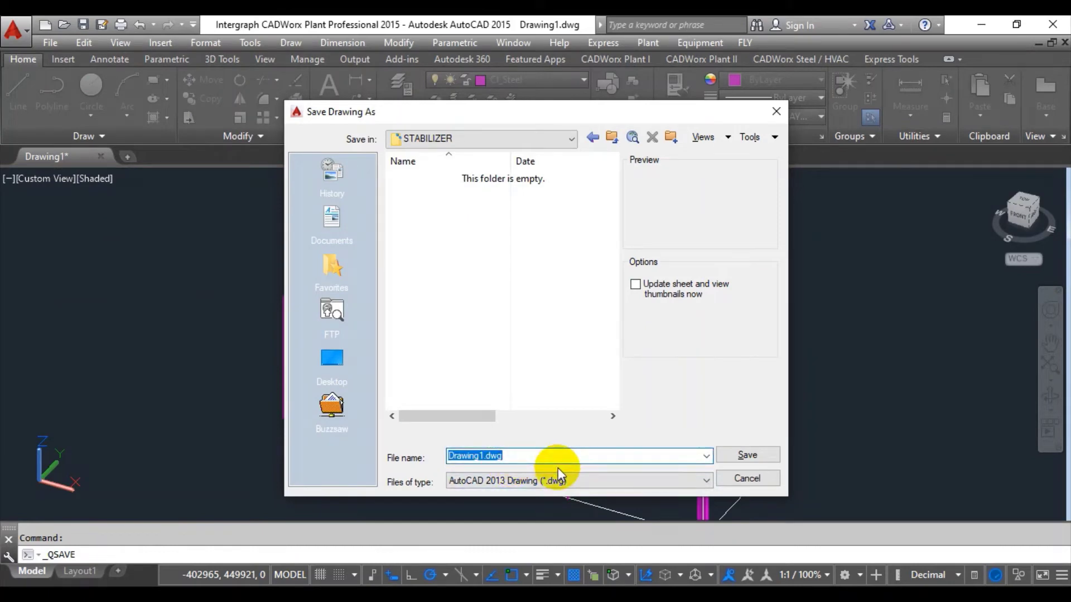
{"action": "type", "text": "PROJECT"}
{"action": "key", "text": "Return"}
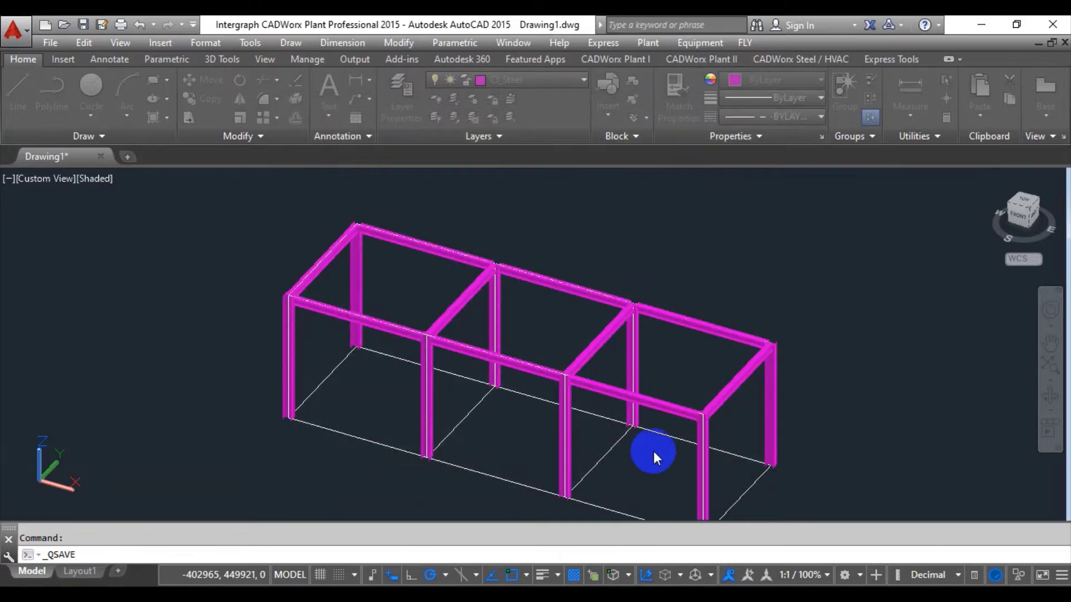
{"action": "left_click", "coordinate": [641, 468]}
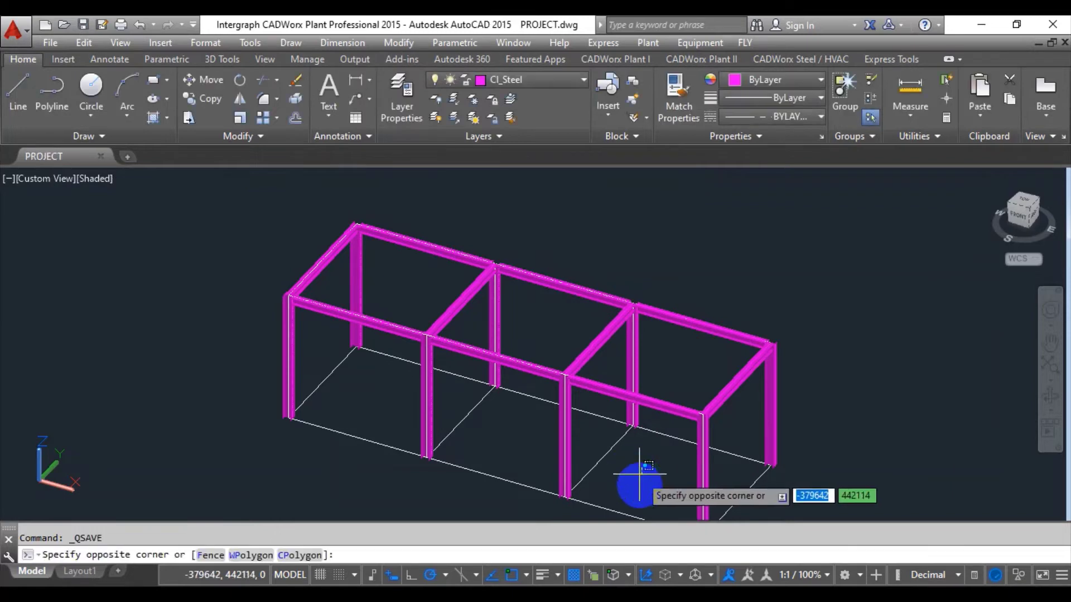
{"action": "left_click", "coordinate": [648, 478]}
{"action": "middle_click_drag", "start_coordinate": [622, 458], "coordinate": [562, 430]}
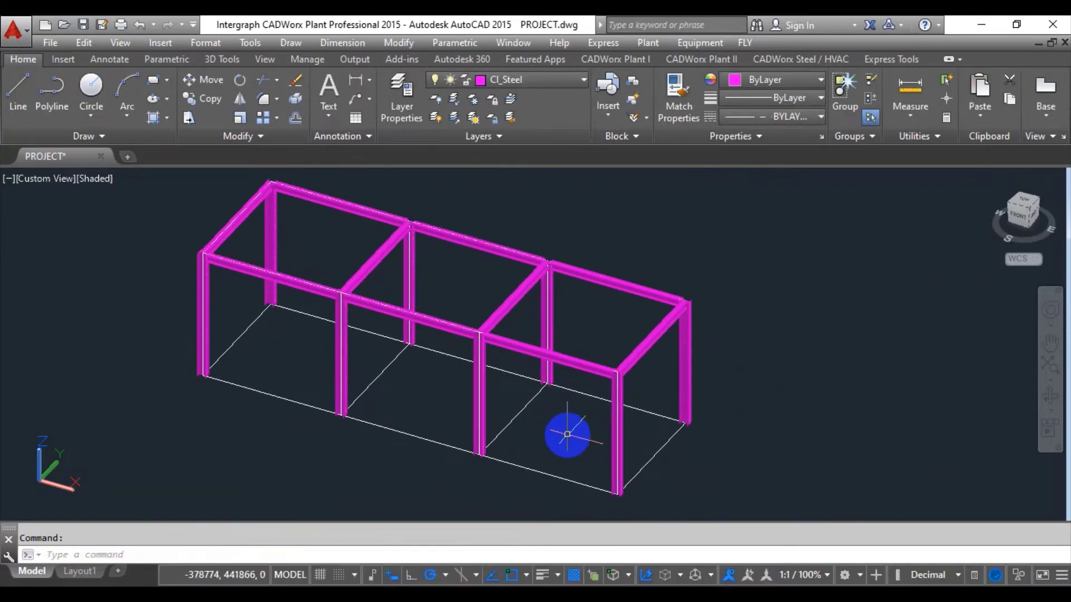
{"action": "scroll", "coordinate": [631, 473], "scroll_direction": "up", "scroll_amount": 2}
{"action": "scroll", "coordinate": [628, 465], "scroll_direction": "up", "scroll_amount": 1}
{"action": "scroll", "coordinate": [569, 418], "scroll_direction": "down", "scroll_amount": 3}
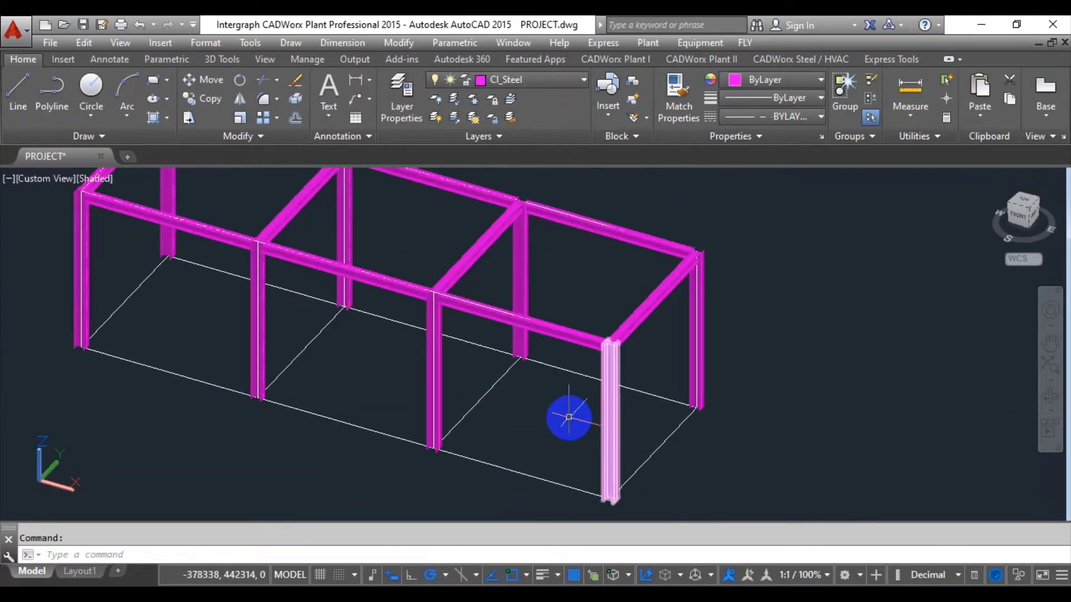
{"action": "scroll", "coordinate": [510, 452], "scroll_direction": "up", "scroll_amount": 2}
{"action": "scroll", "coordinate": [510, 453], "scroll_direction": "down", "scroll_amount": 2}
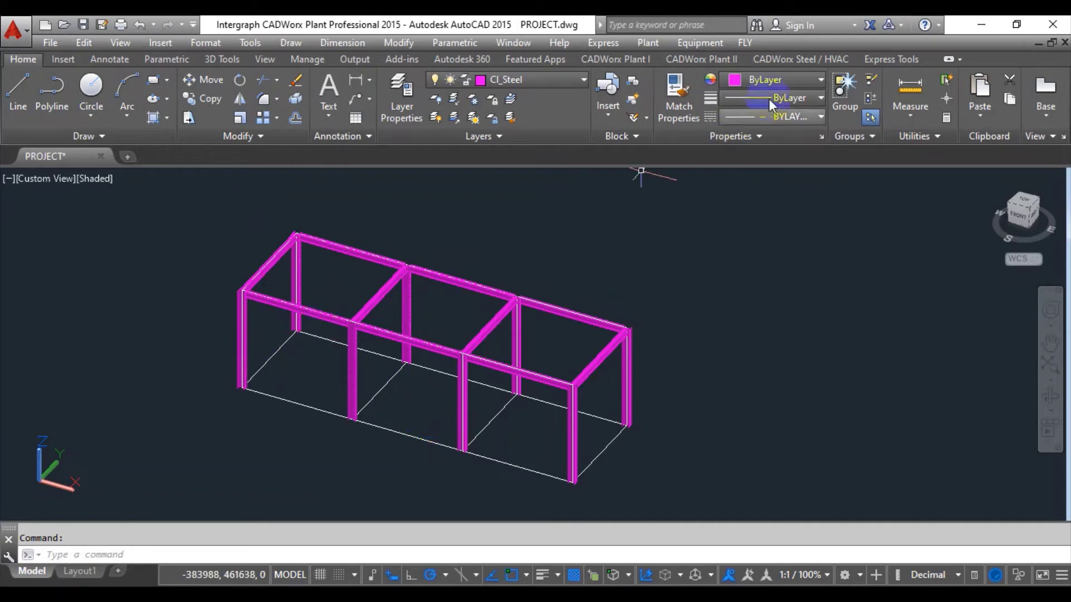
Start a steel base plate for the column feet and choose the PL-10 member from the Structural Plate data file.
{"action": "left_click", "coordinate": [790, 60]}
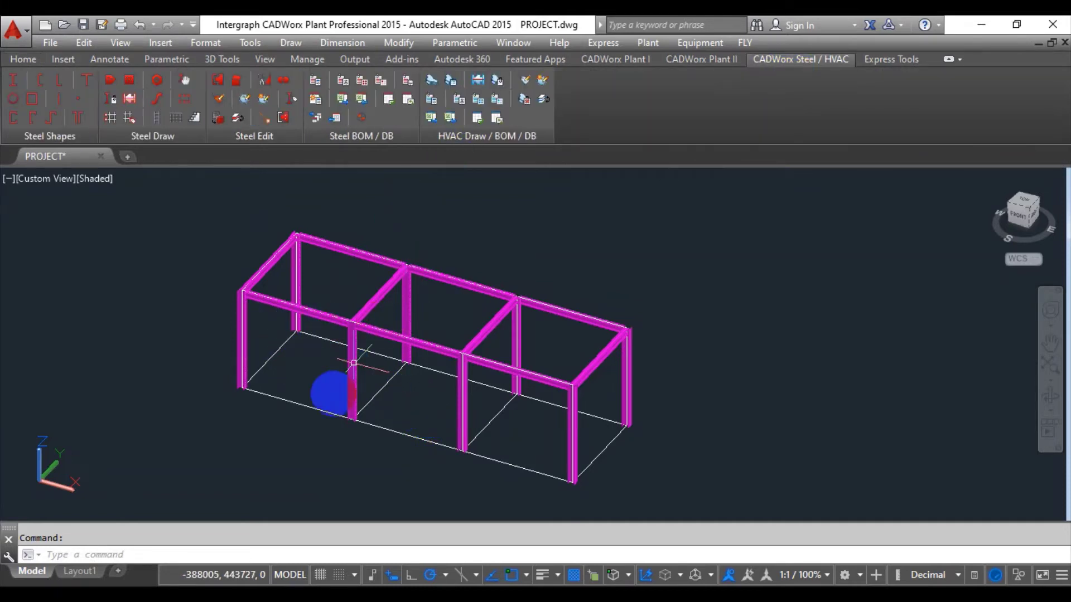
{"action": "scroll", "coordinate": [222, 407], "scroll_direction": "up", "scroll_amount": 10}
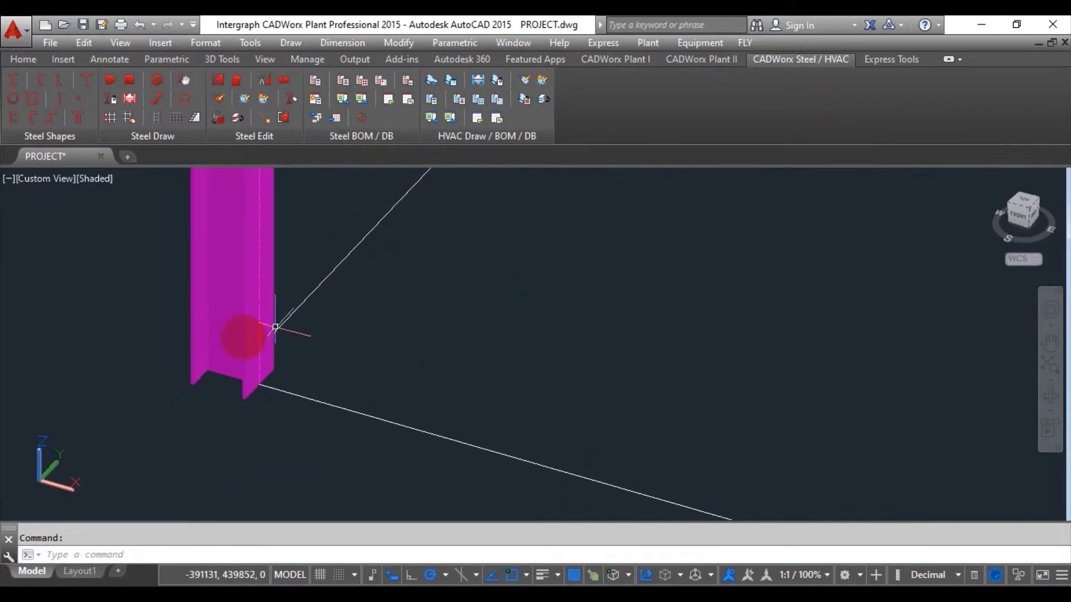
{"action": "left_click", "coordinate": [242, 312]}
{"action": "key", "text": "Escape"}
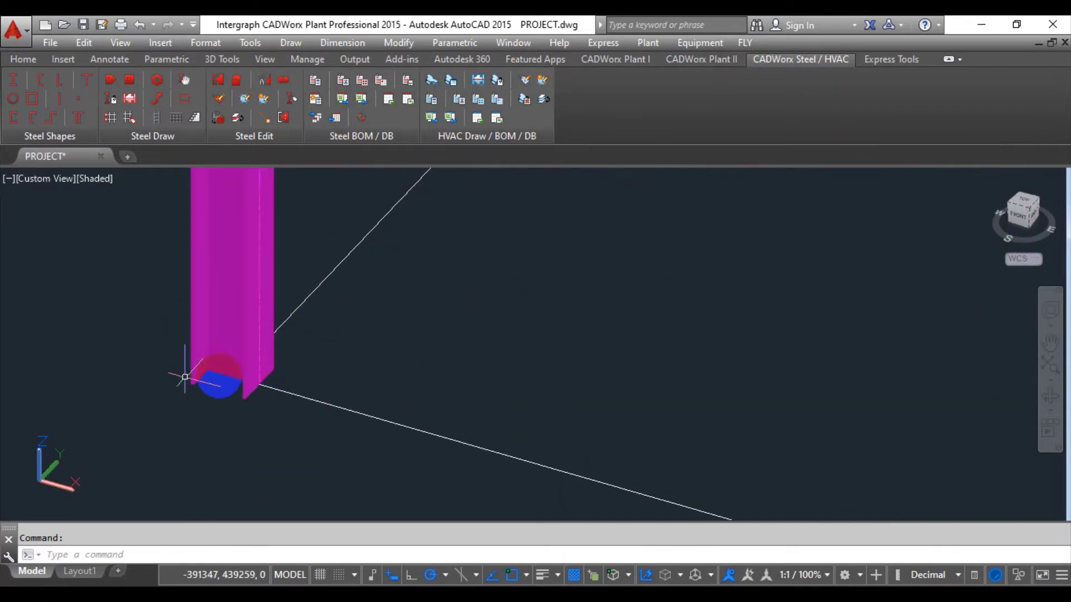
{"action": "scroll", "coordinate": [235, 385], "scroll_direction": "down", "scroll_amount": 5}
{"action": "scroll", "coordinate": [240, 391], "scroll_direction": "up", "scroll_amount": 5}
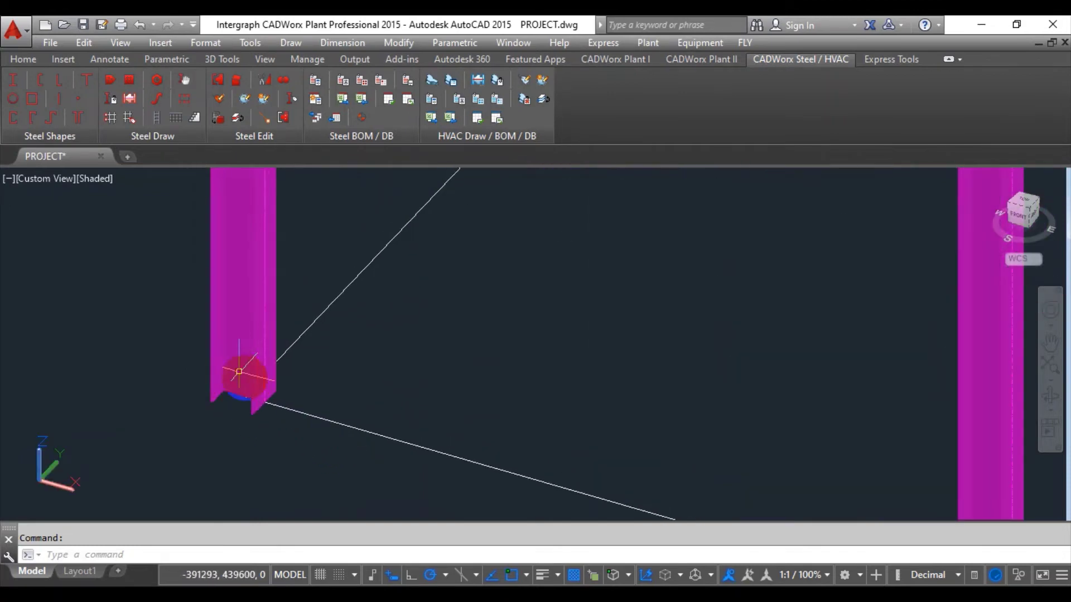
{"action": "scroll", "coordinate": [401, 446], "scroll_direction": "down", "scroll_amount": 2}
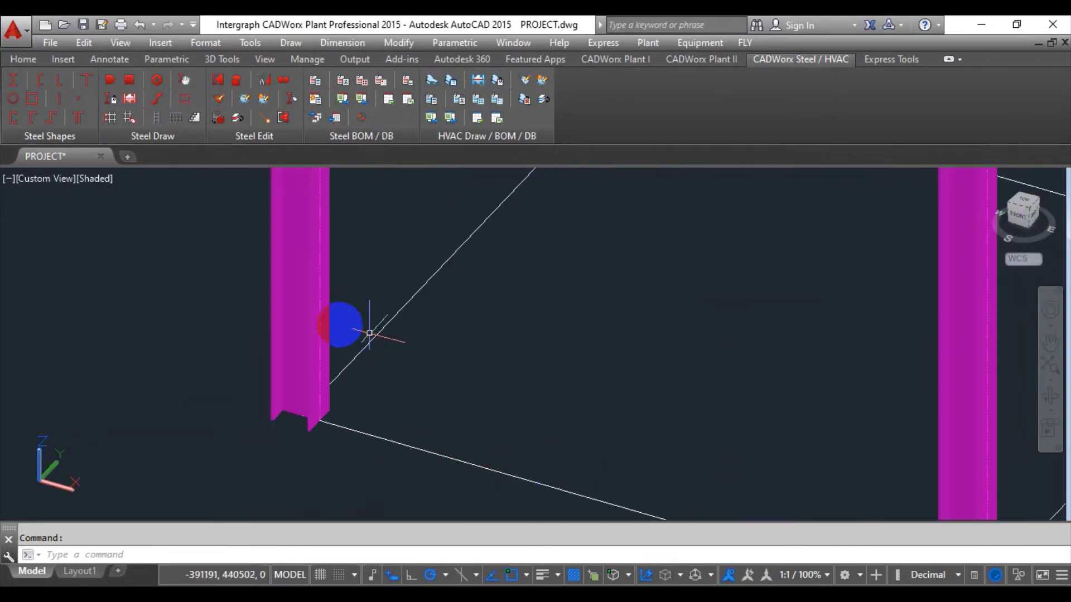
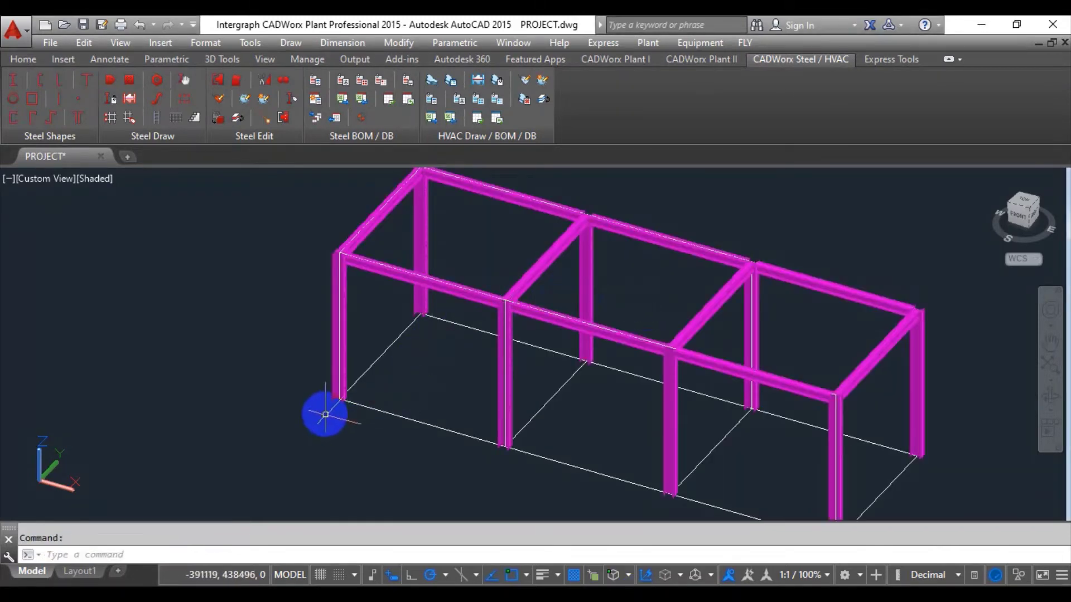
{"action": "scroll", "coordinate": [340, 399], "scroll_direction": "up", "scroll_amount": 4}
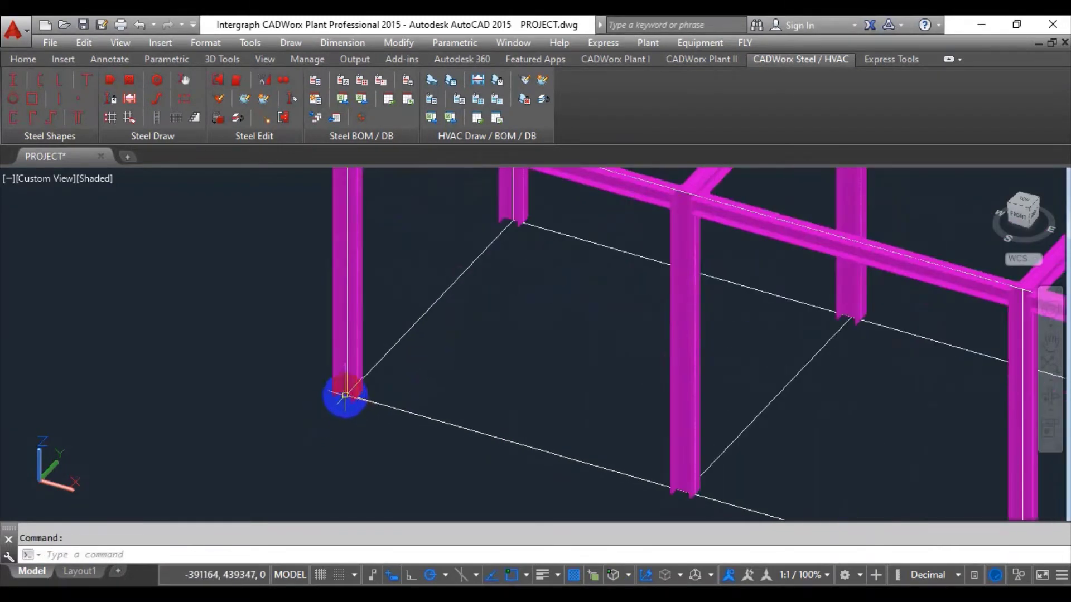
{"action": "middle_click_drag", "start_coordinate": [382, 371], "coordinate": [345, 359], "text": "shift"}
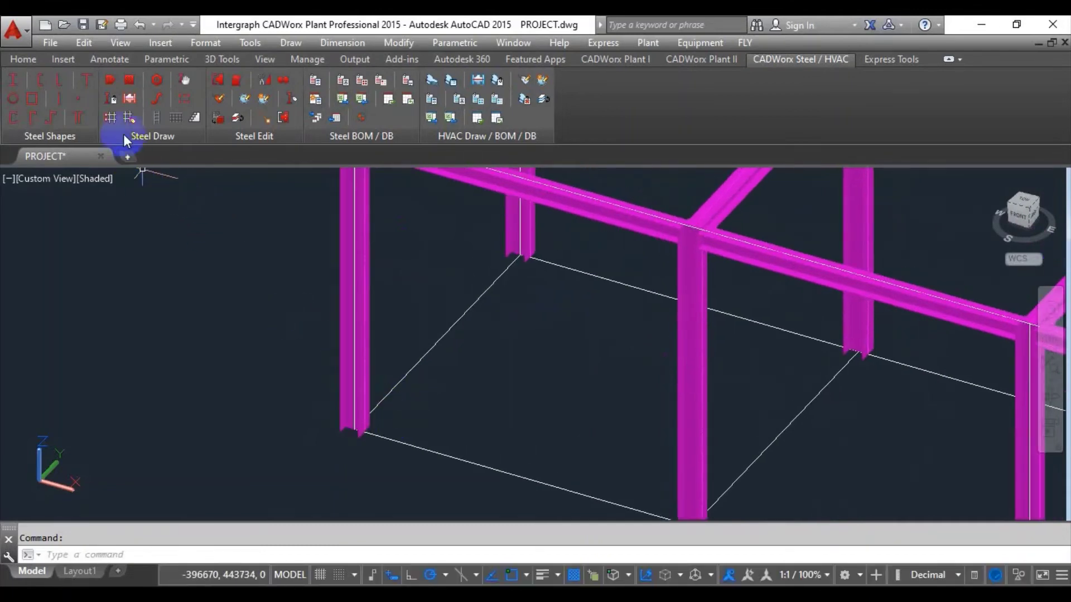
{"action": "left_click", "coordinate": [130, 81]}
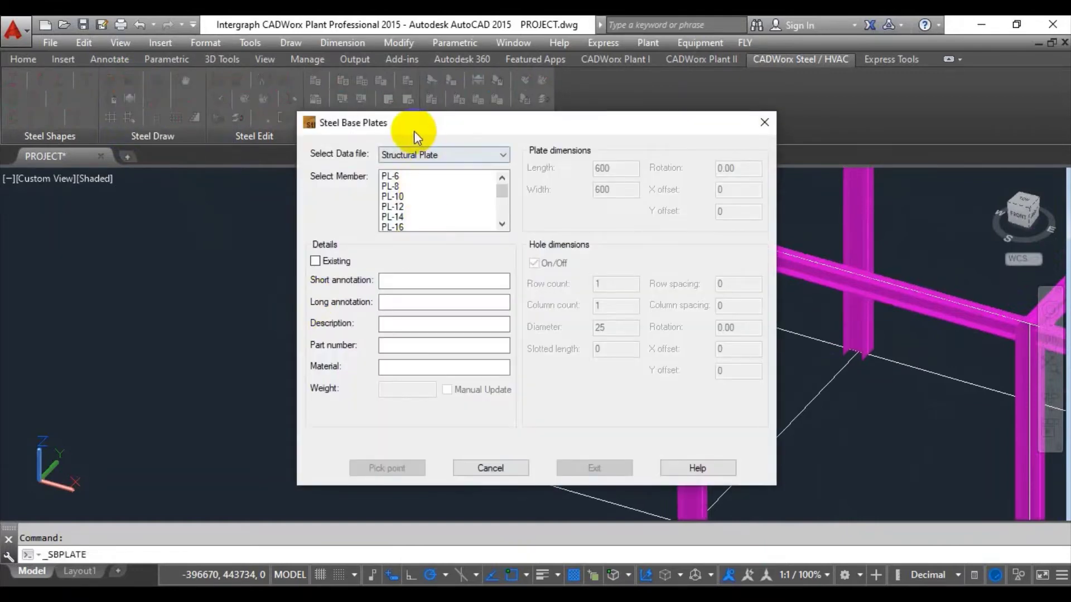
{"action": "left_click_drag", "start_coordinate": [352, 132], "coordinate": [345, 137]}
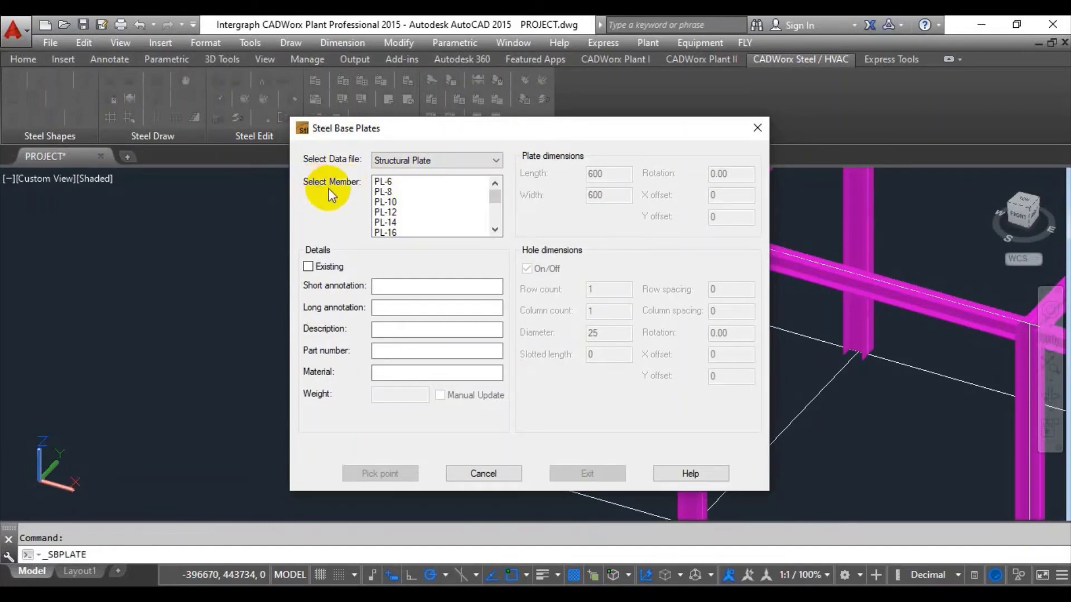
{"action": "left_click", "coordinate": [386, 203]}
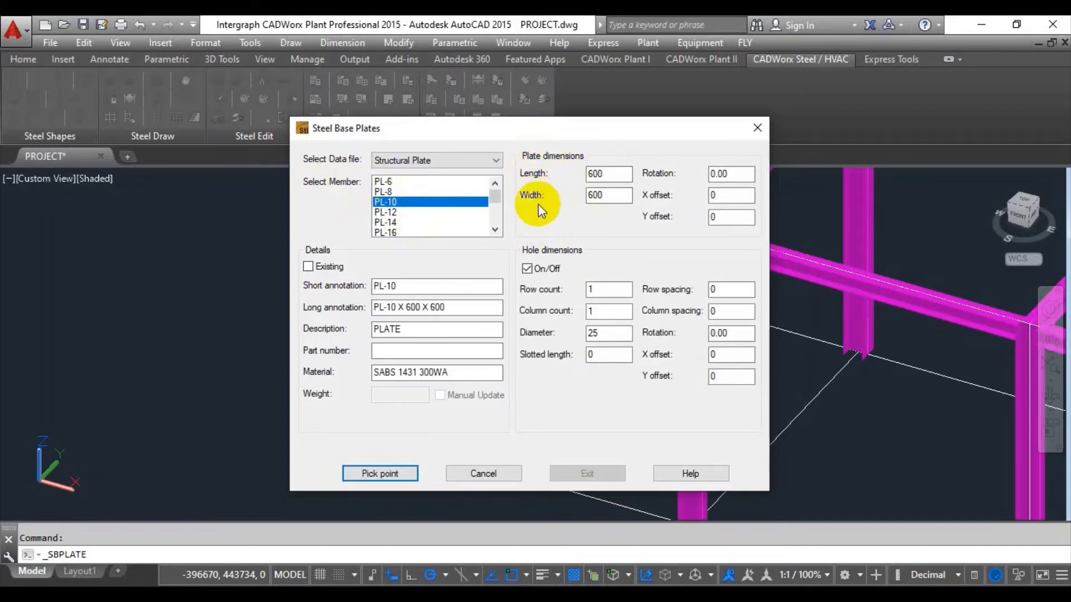
{"action": "left_click_drag", "start_coordinate": [611, 175], "coordinate": [583, 196]}
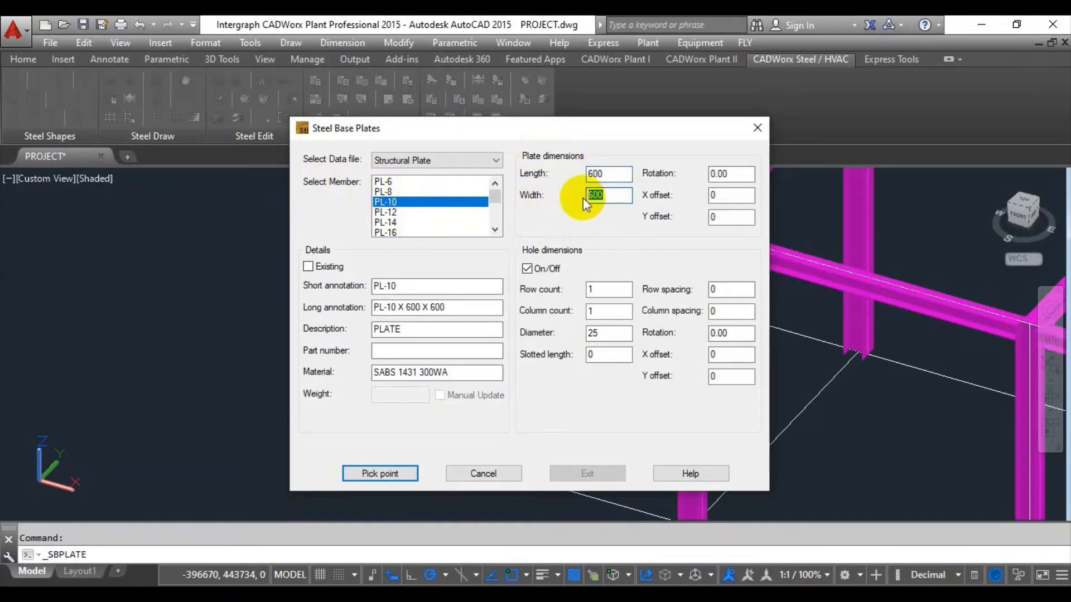
{"action": "left_click_drag", "start_coordinate": [528, 137], "coordinate": [396, 135]}
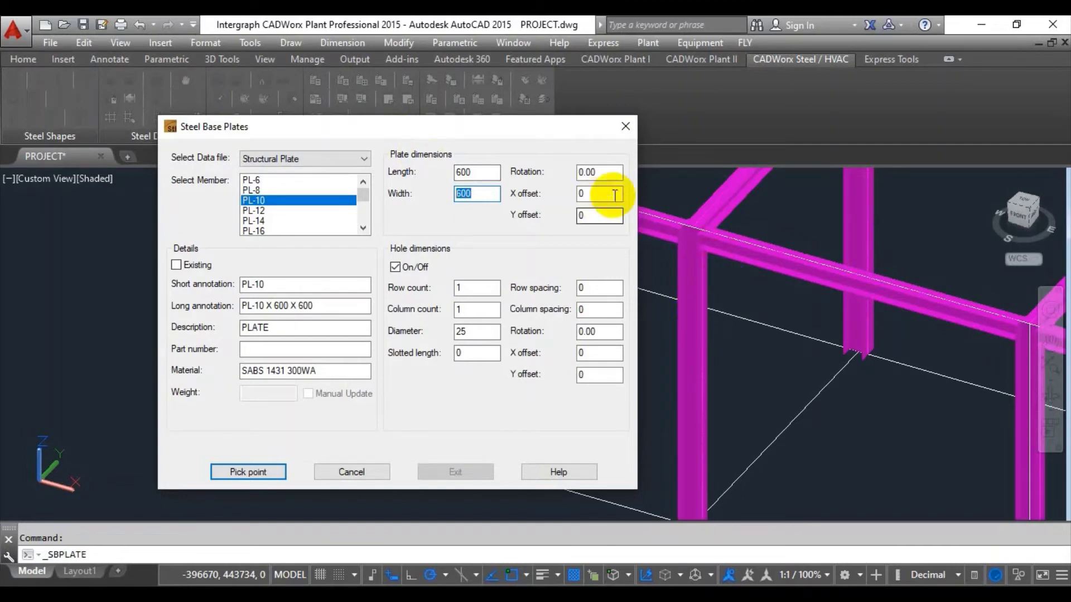
Set the base plate's holes to 2 rows and 2 columns, with row and column spacing of 400.
{"action": "left_click_drag", "start_coordinate": [474, 134], "coordinate": [522, 122]}
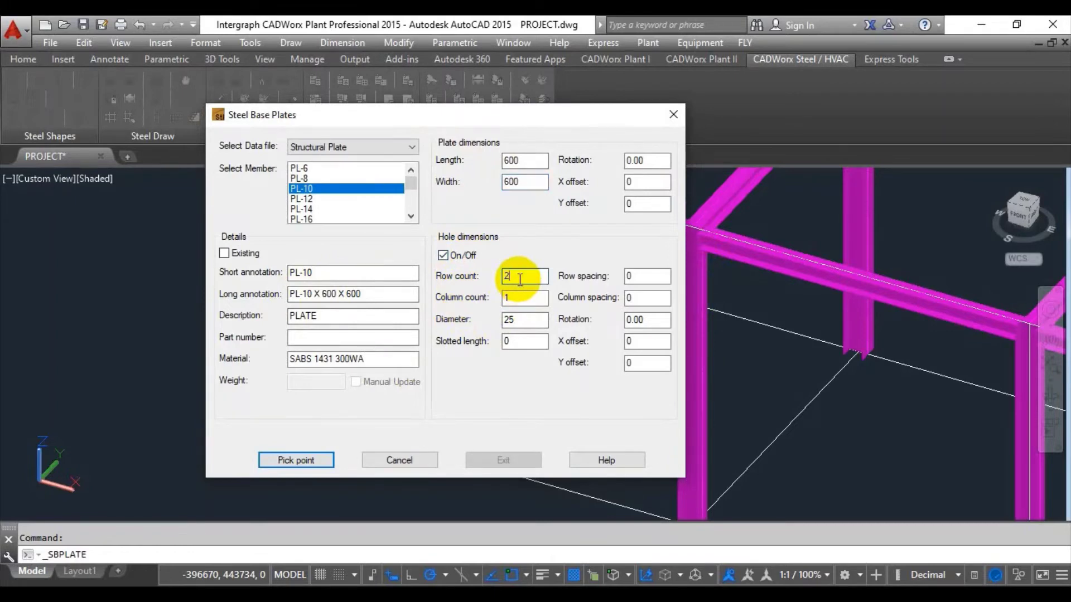
{"action": "double_click", "coordinate": [510, 298]}
{"action": "type", "text": "2"}
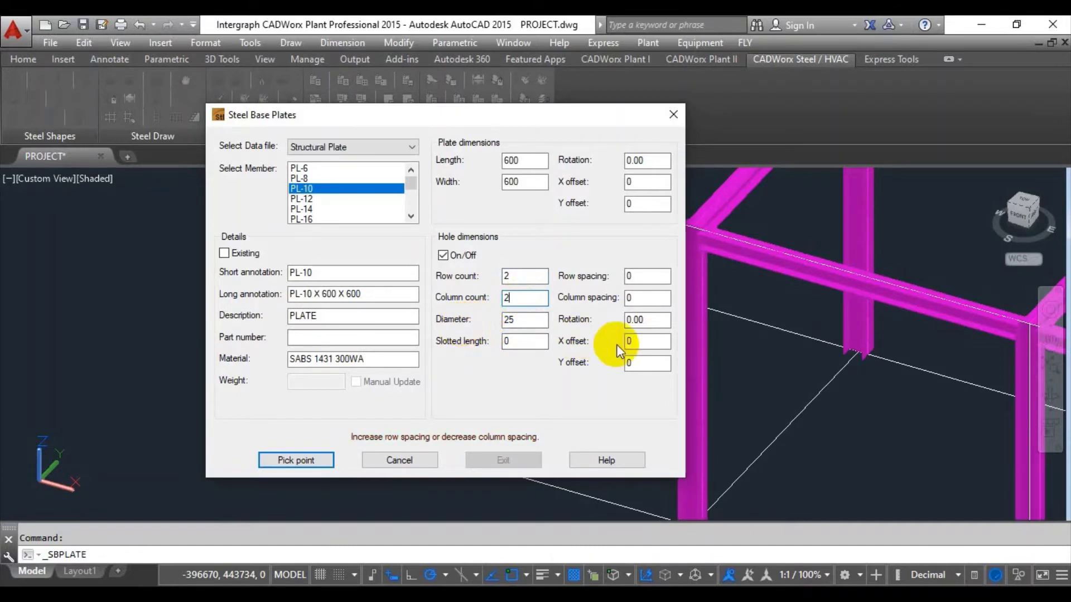
{"action": "left_click", "coordinate": [532, 323]}
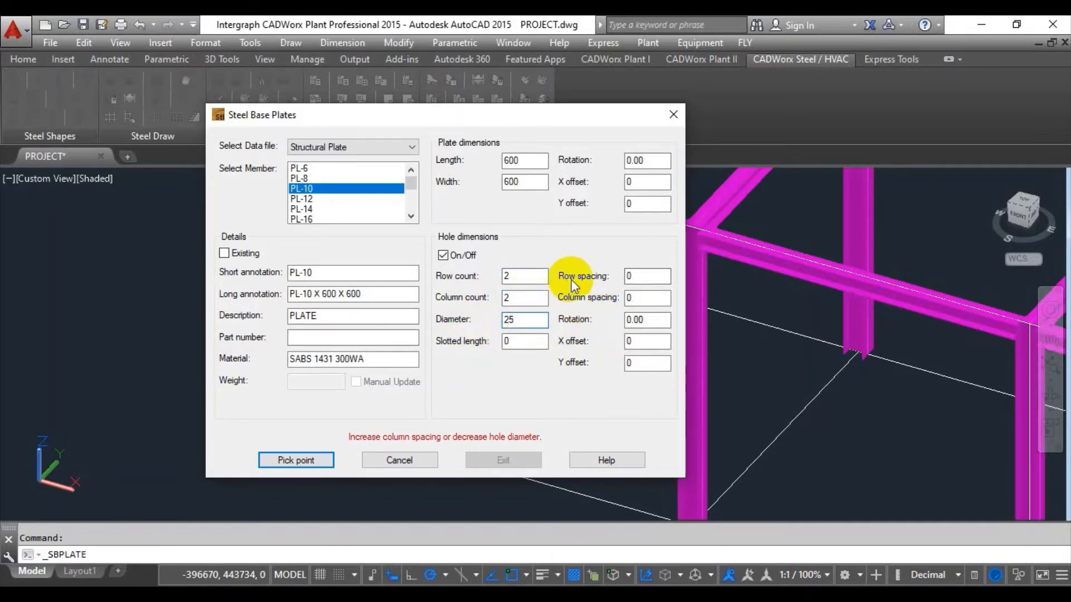
{"action": "double_click", "coordinate": [644, 277]}
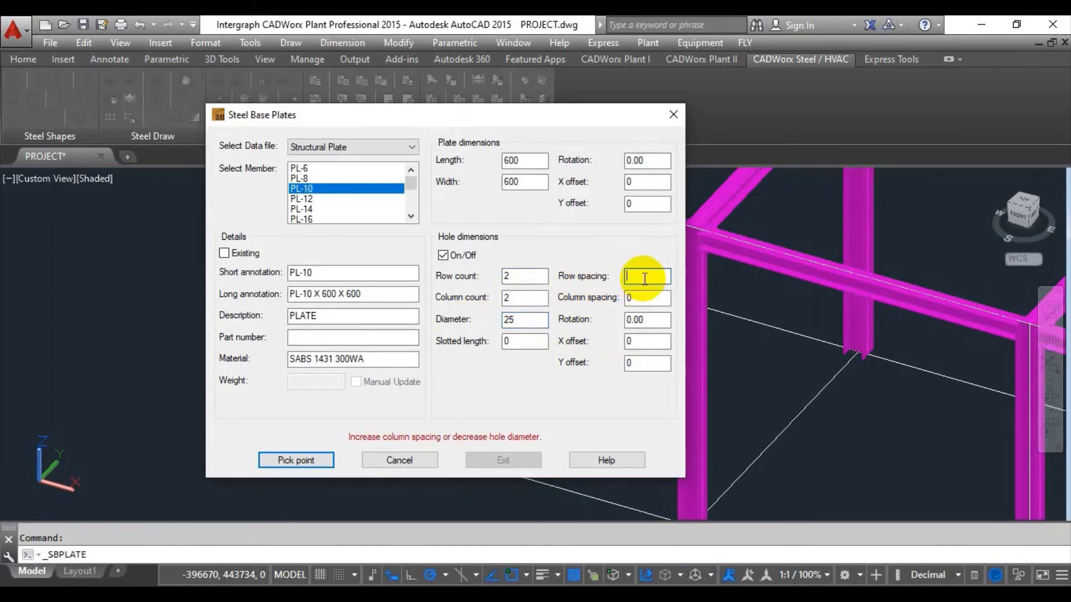
{"action": "type", "text": "400"}
{"action": "left_click", "coordinate": [650, 300]}
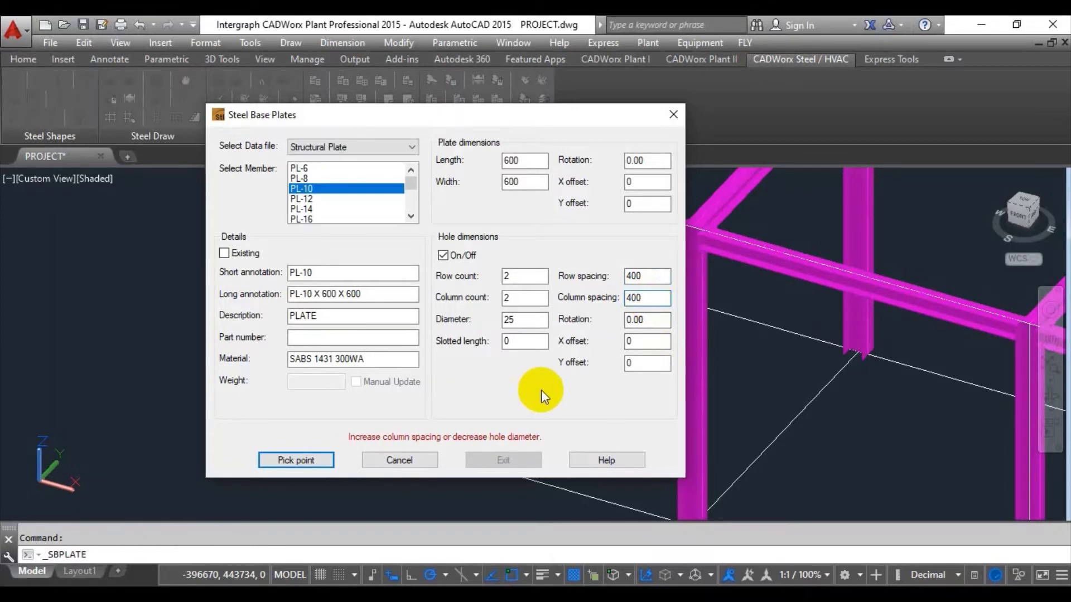
Place the base plate centred under each of the eight frame columns, using their bottom endpoints, and end the command.
{"action": "left_click", "coordinate": [313, 464]}
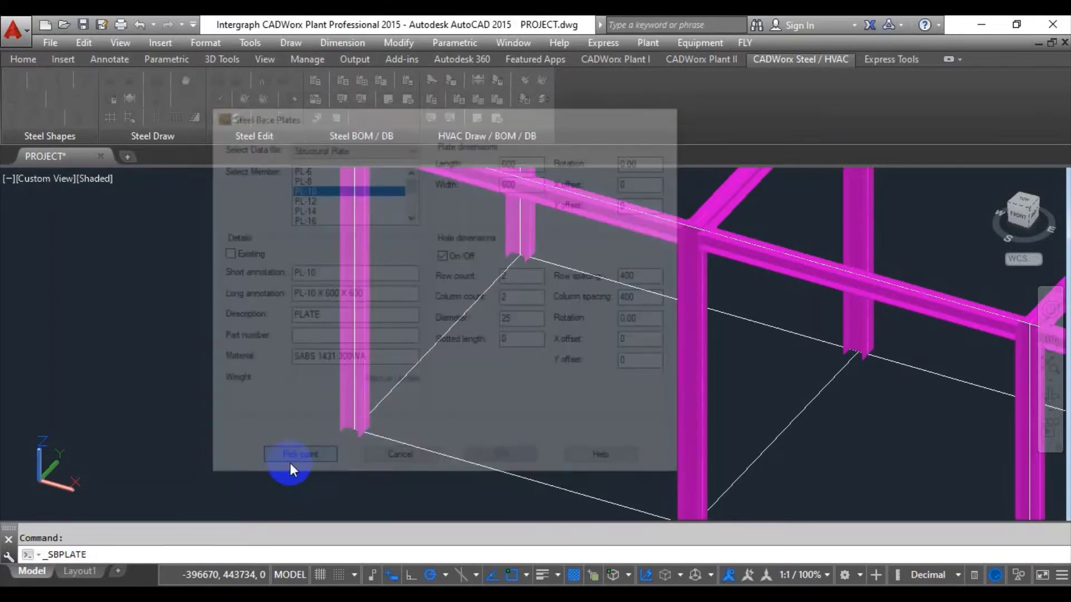
{"action": "left_click", "coordinate": [354, 462]}
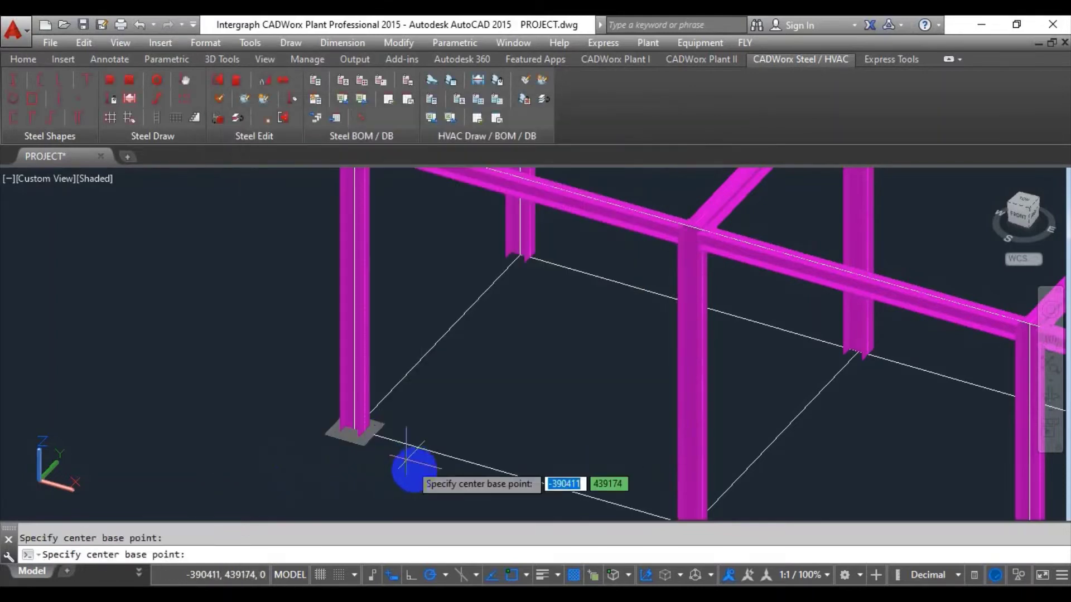
{"action": "scroll", "coordinate": [379, 471], "scroll_direction": "up", "scroll_amount": 5}
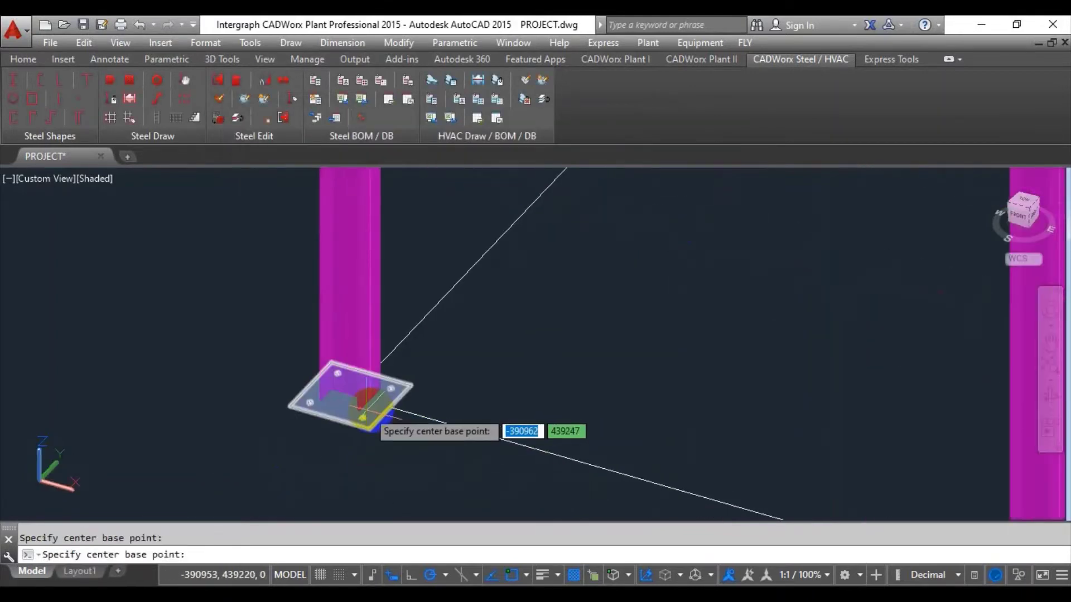
{"action": "scroll", "coordinate": [412, 432], "scroll_direction": "down", "scroll_amount": 5}
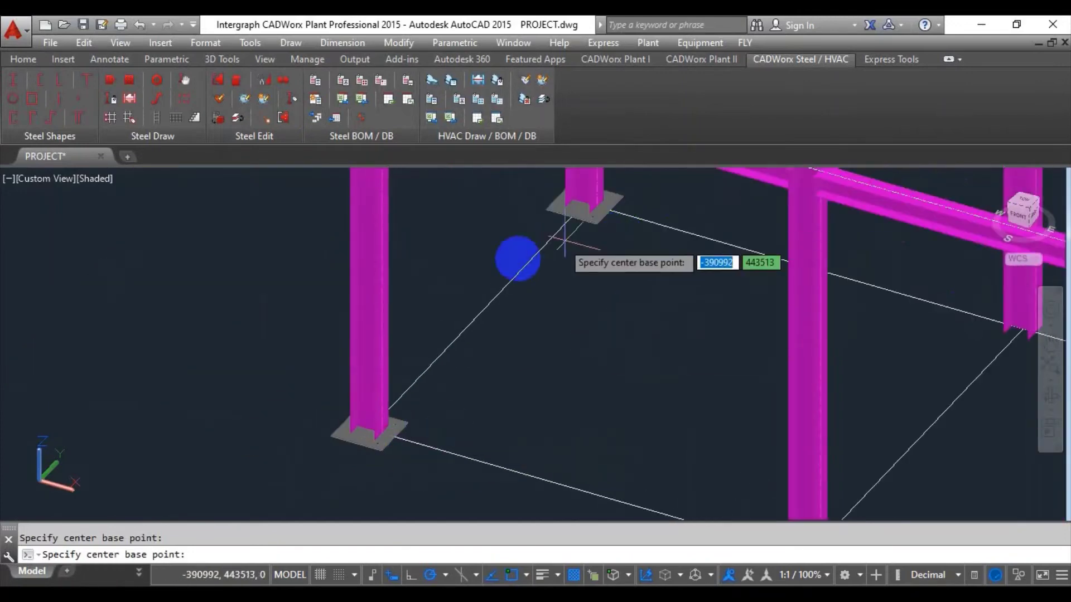
{"action": "scroll", "coordinate": [470, 298], "scroll_direction": "down", "scroll_amount": 3}
{"action": "scroll", "coordinate": [586, 424], "scroll_direction": "up", "scroll_amount": 3}
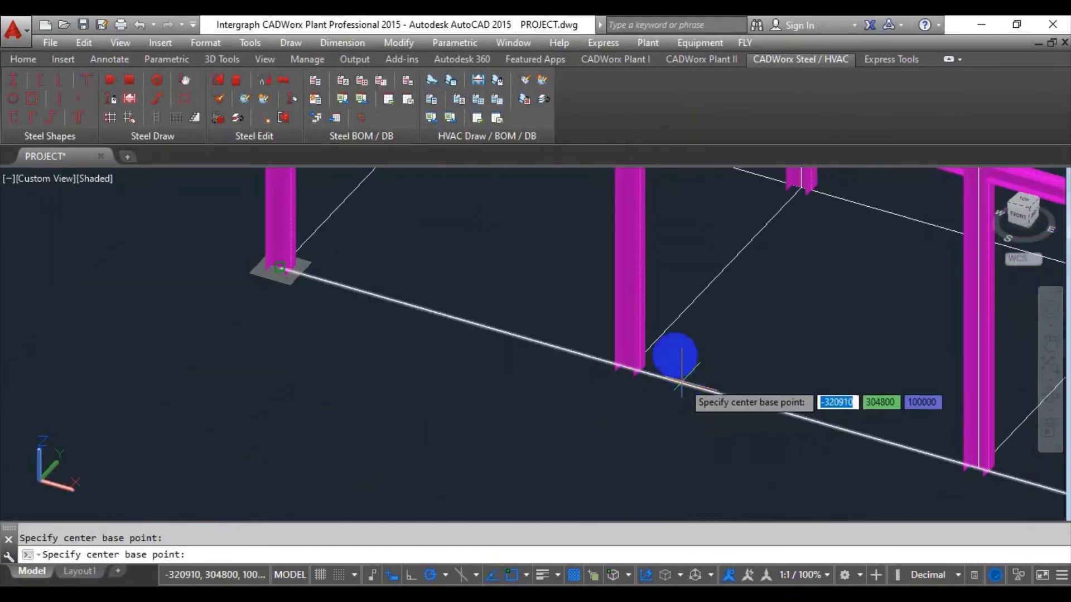
{"action": "scroll", "coordinate": [667, 338], "scroll_direction": "down", "scroll_amount": 2}
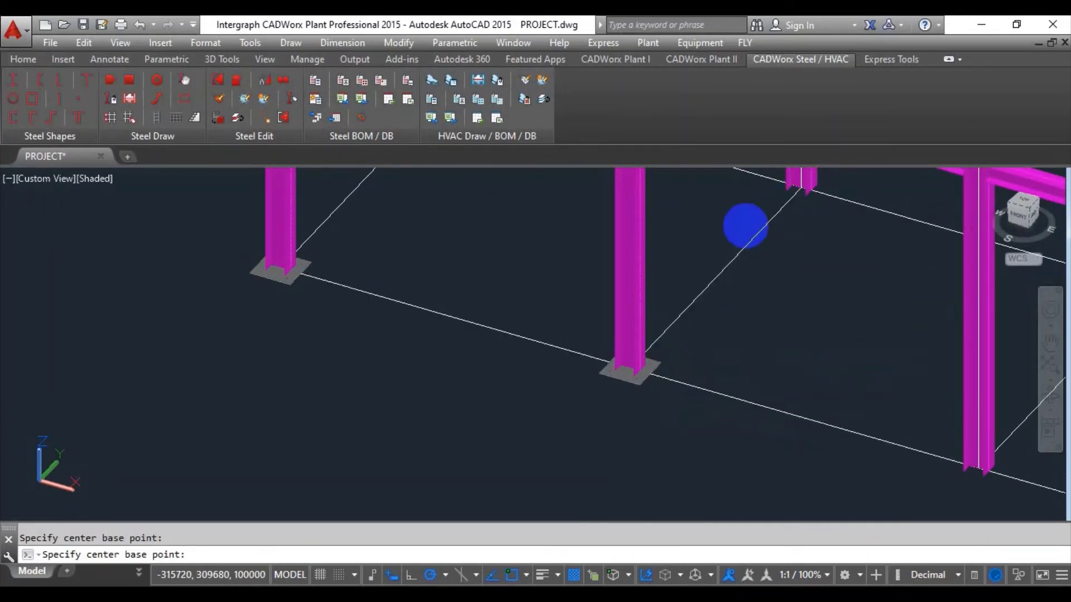
{"action": "scroll", "coordinate": [709, 347], "scroll_direction": "down", "scroll_amount": 3}
{"action": "scroll", "coordinate": [669, 351], "scroll_direction": "up", "scroll_amount": 4}
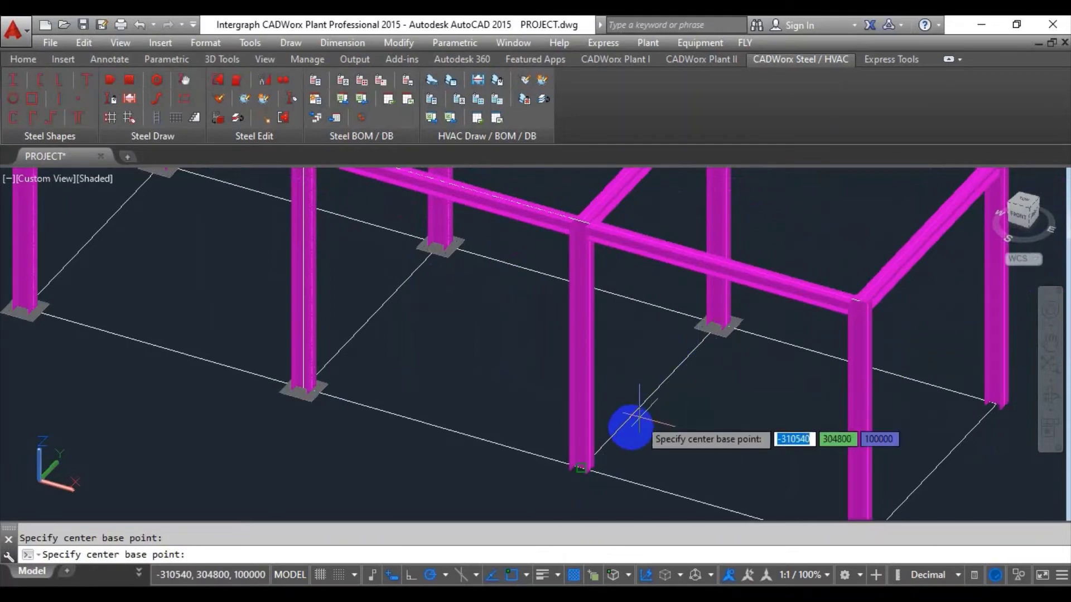
{"action": "scroll", "coordinate": [624, 446], "scroll_direction": "down", "scroll_amount": 4}
{"action": "scroll", "coordinate": [682, 478], "scroll_direction": "up", "scroll_amount": 3}
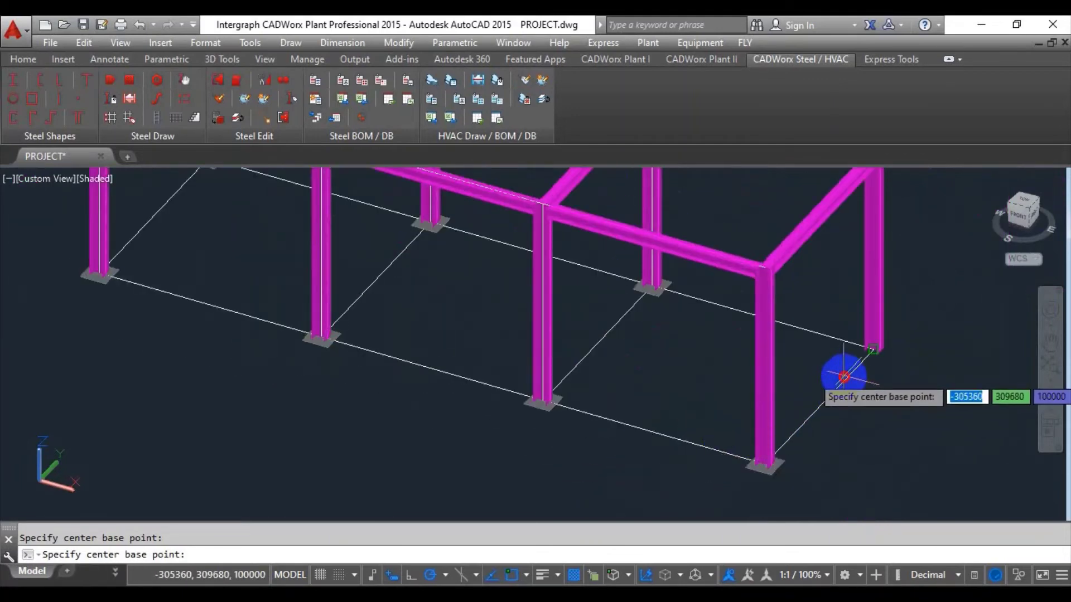
{"action": "key", "text": "Escape"}
{"action": "scroll", "coordinate": [521, 462], "scroll_direction": "down", "scroll_amount": 3}
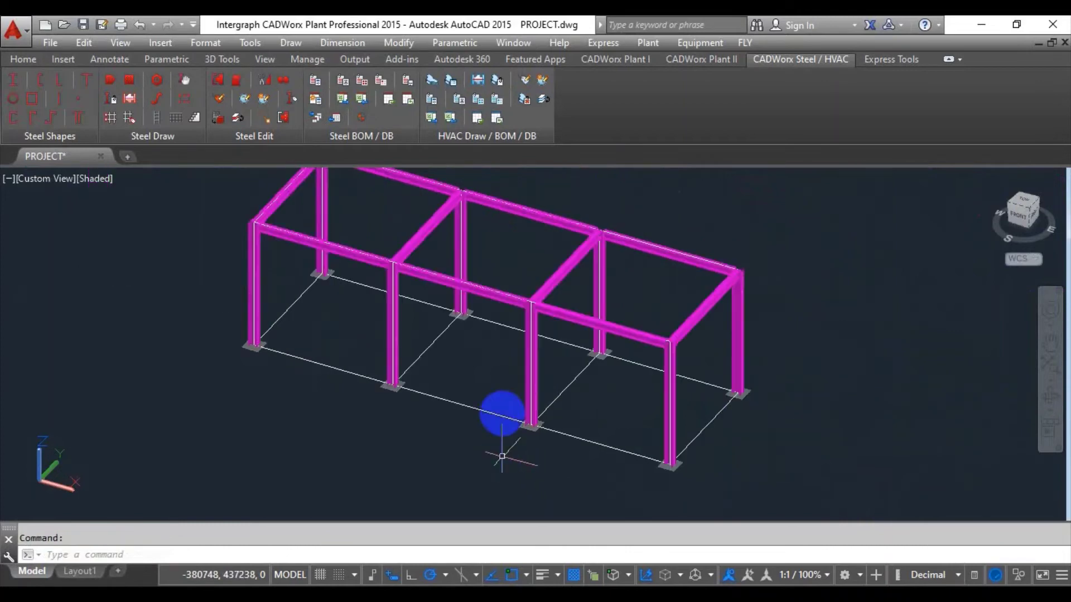
{"action": "middle_click_drag", "start_coordinate": [498, 412], "coordinate": [445, 434]}
{"action": "left_click_drag", "start_coordinate": [446, 434], "coordinate": [418, 411]}
{"action": "key", "text": "Escape"}
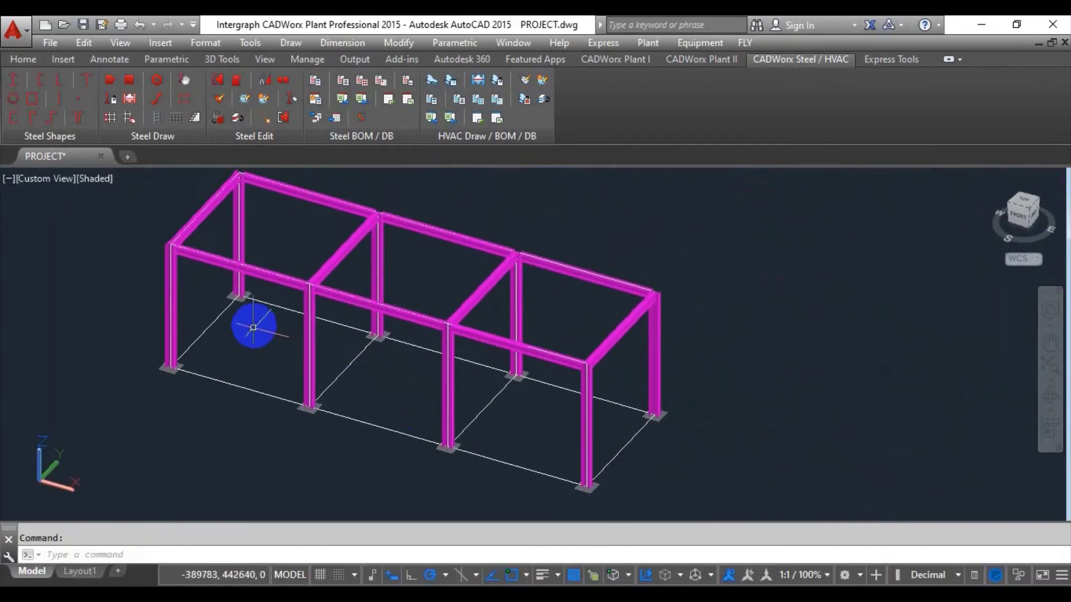
{"action": "key", "text": "Return"}
{"action": "left_click_drag", "start_coordinate": [258, 342], "coordinate": [223, 374]}
{"action": "key", "text": "Escape"}
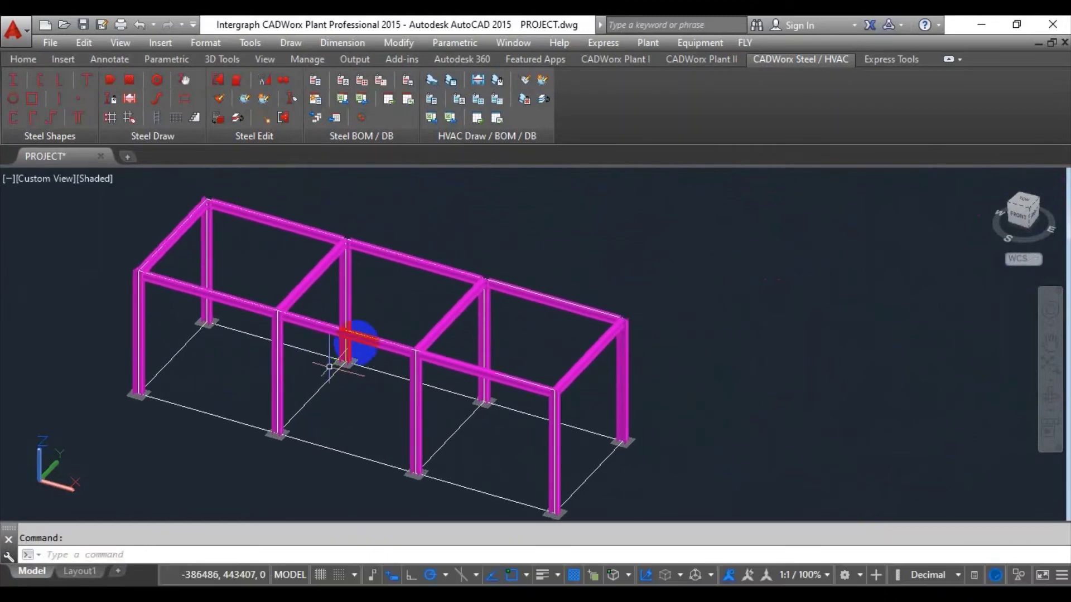
{"action": "middle_click_drag", "start_coordinate": [211, 262], "coordinate": [286, 297]}
{"action": "middle_click_drag", "start_coordinate": [275, 450], "coordinate": [202, 374]}
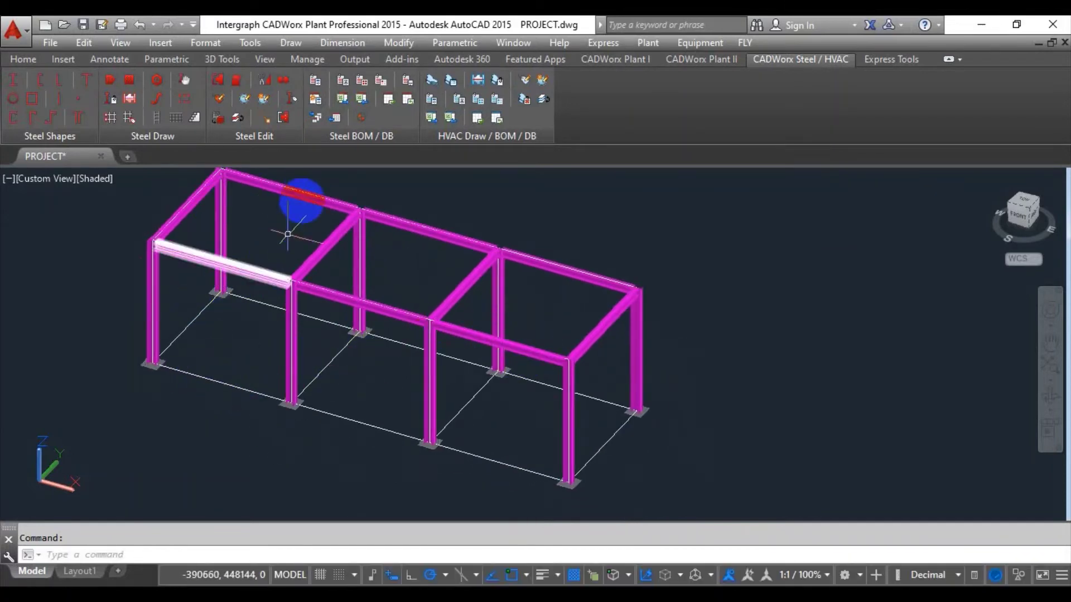
{"action": "left_click", "coordinate": [228, 177]}
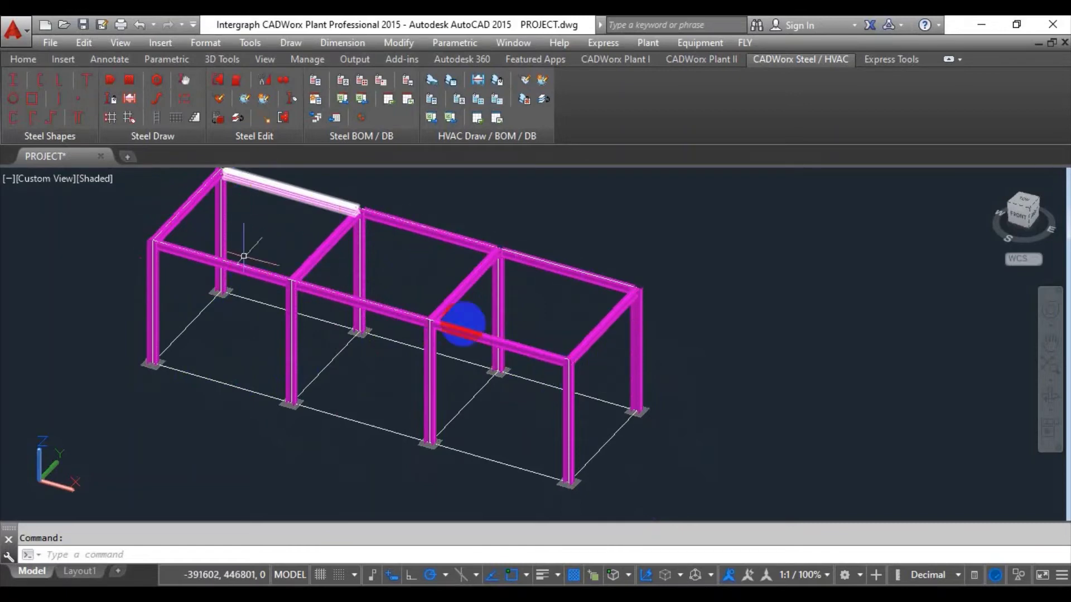
{"action": "middle_click_drag", "start_coordinate": [379, 256], "coordinate": [410, 361]}
{"action": "key", "text": "Escape"}
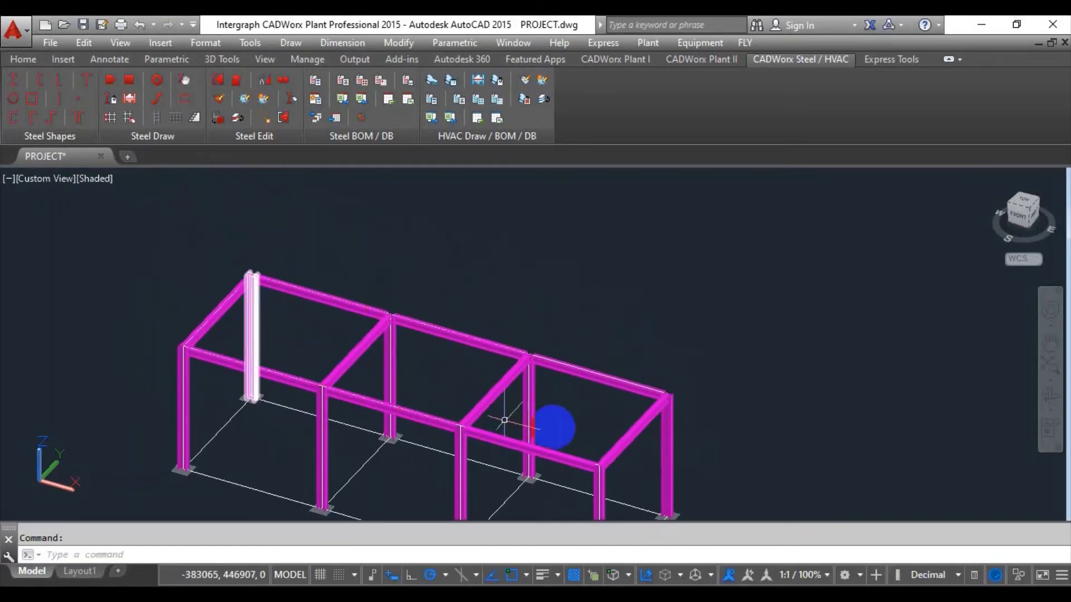
{"action": "scroll", "coordinate": [390, 362], "scroll_direction": "down", "scroll_amount": 3}
{"action": "middle_click_drag", "start_coordinate": [402, 373], "coordinate": [399, 377]}
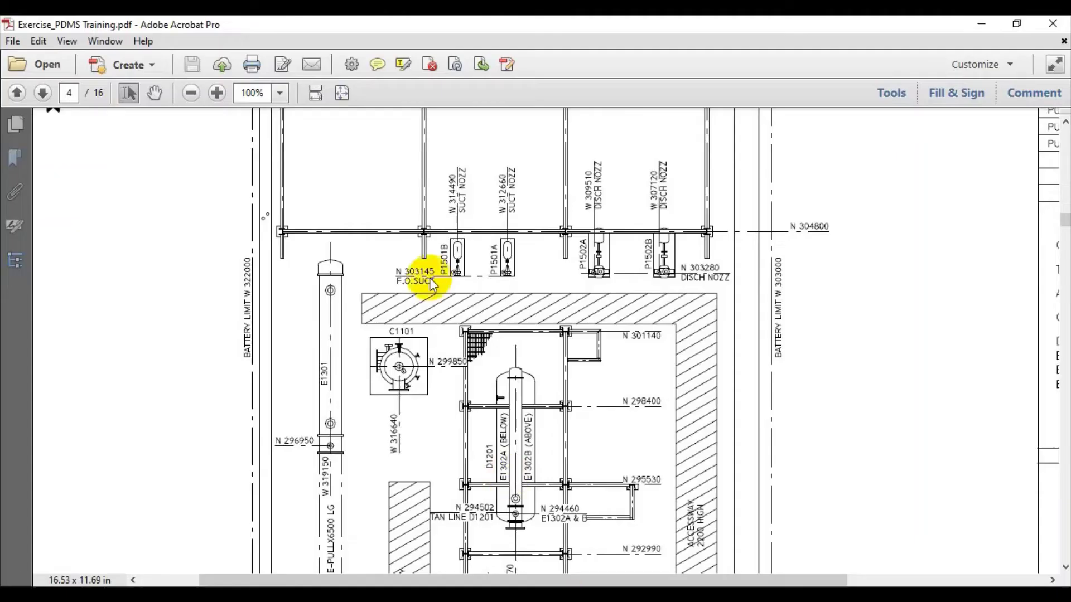
Switch to Adobe Acrobat and examine the equipment location plan on page 4 of Exercise_PDMS Training.pdf for the next structure.
{"action": "scroll", "coordinate": [423, 310], "scroll_direction": "up", "scroll_amount": 3}
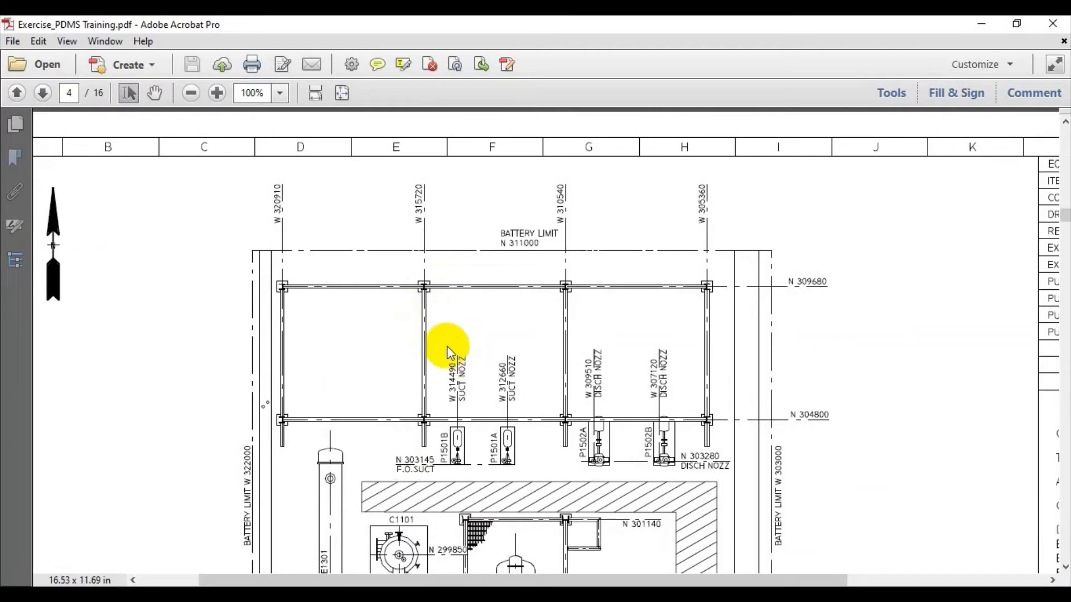
{"action": "scroll", "coordinate": [52, 363], "scroll_direction": "down", "scroll_amount": 3}
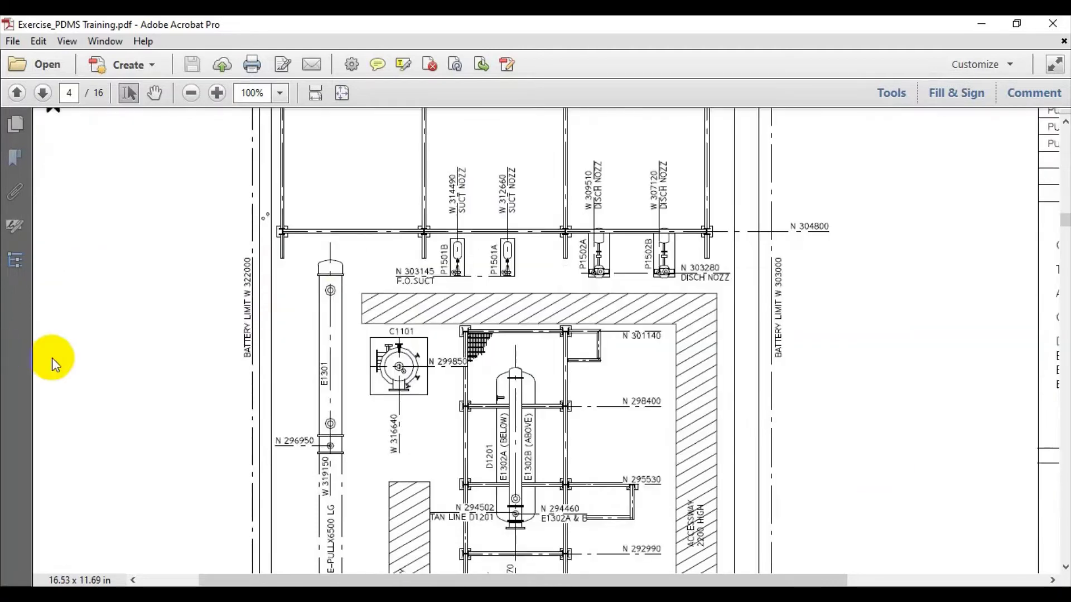
{"action": "scroll", "coordinate": [459, 311], "scroll_direction": "up", "scroll_amount": 2}
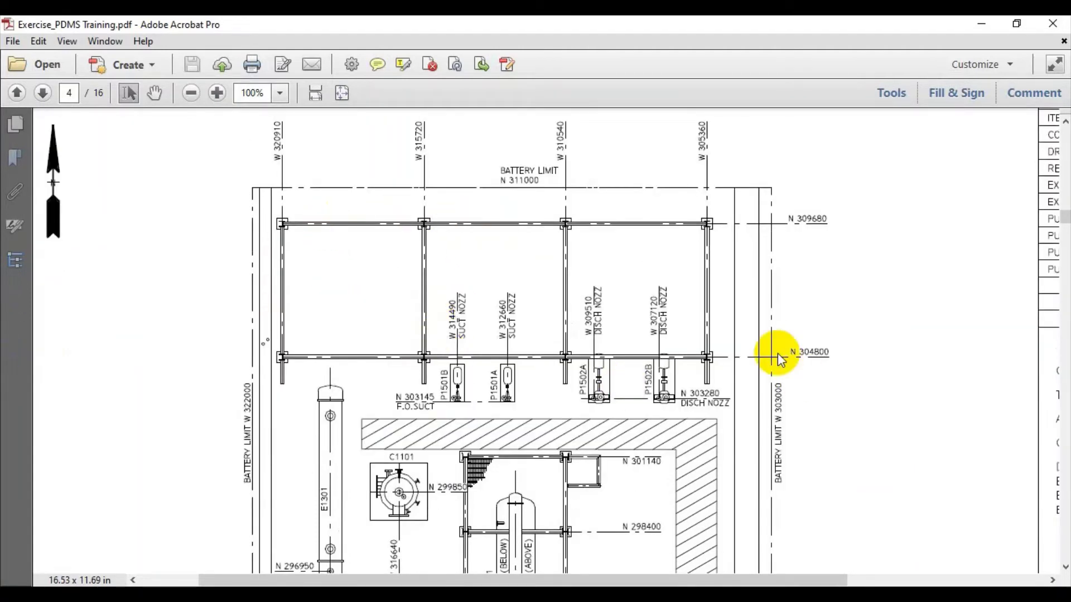
{"action": "scroll", "coordinate": [394, 251], "scroll_direction": "down", "scroll_amount": 3}
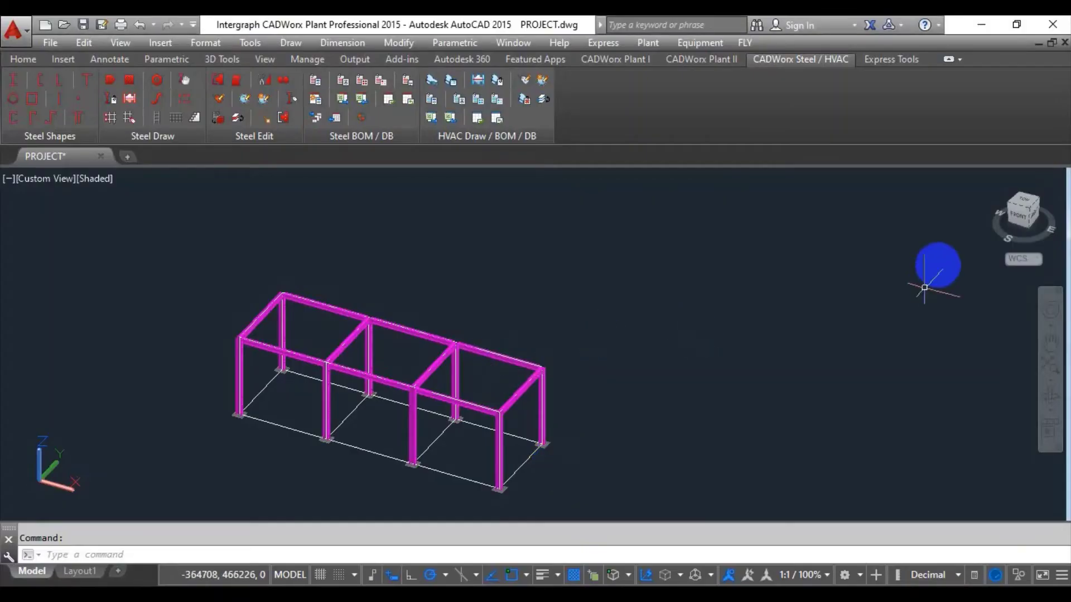
Return to the CADWorx drawing, set the view to Top and save the drawing.
{"action": "left_click", "coordinate": [1020, 204]}
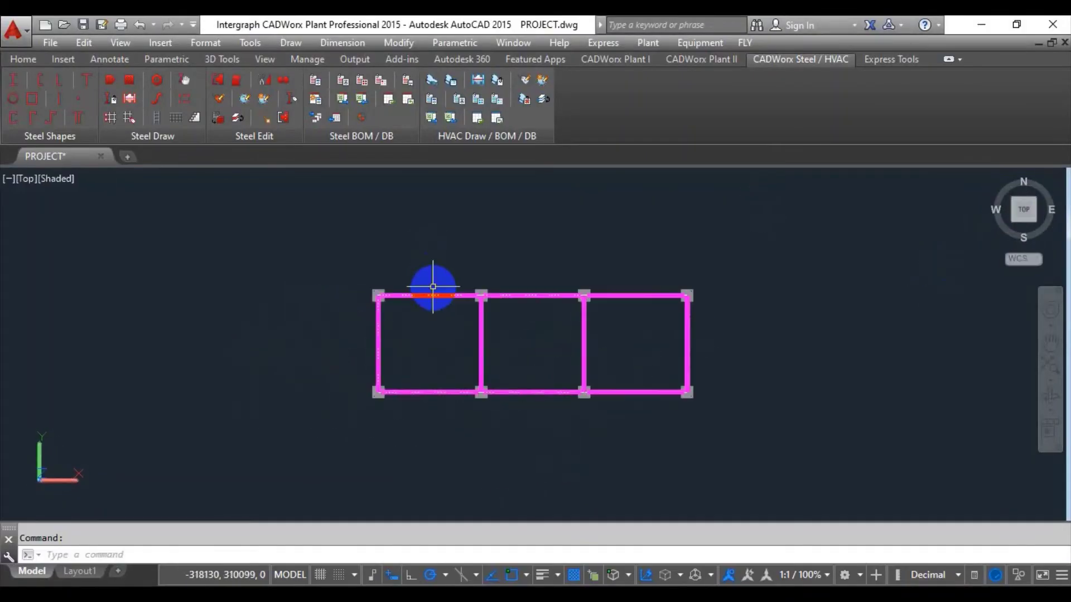
{"action": "left_click", "coordinate": [51, 79]}
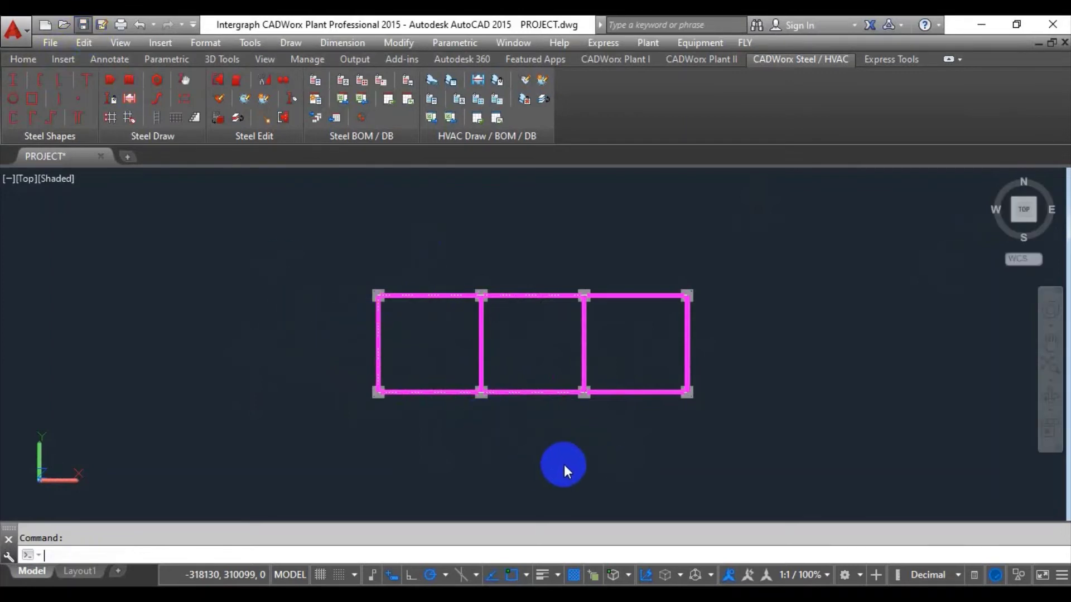
{"action": "key", "text": "ctrl+s"}
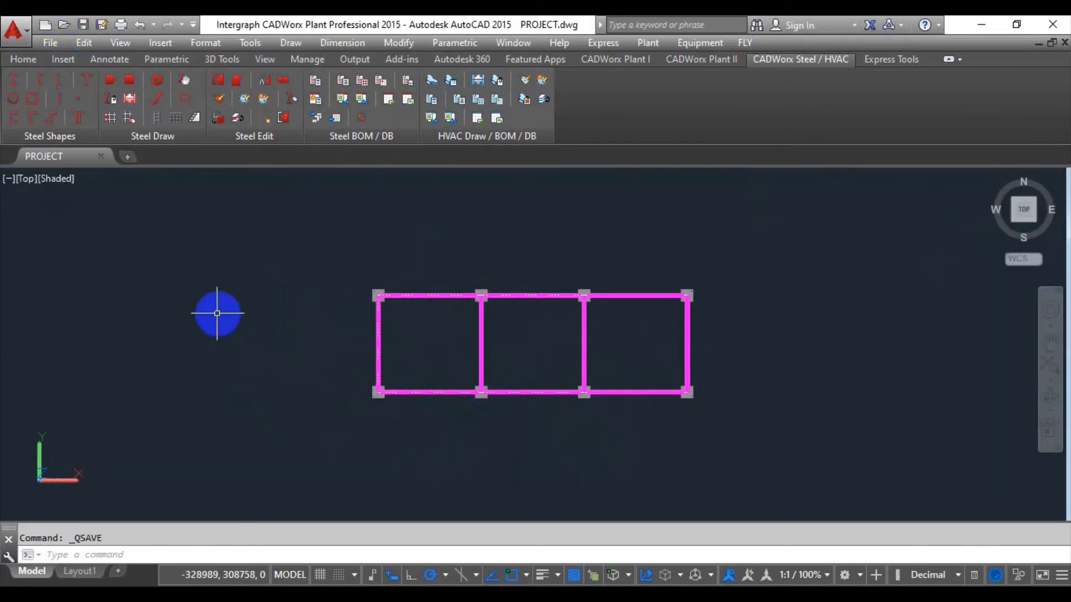
Start creating a new steel frame and name it STRUCTURE2.
{"action": "left_click", "coordinate": [109, 118]}
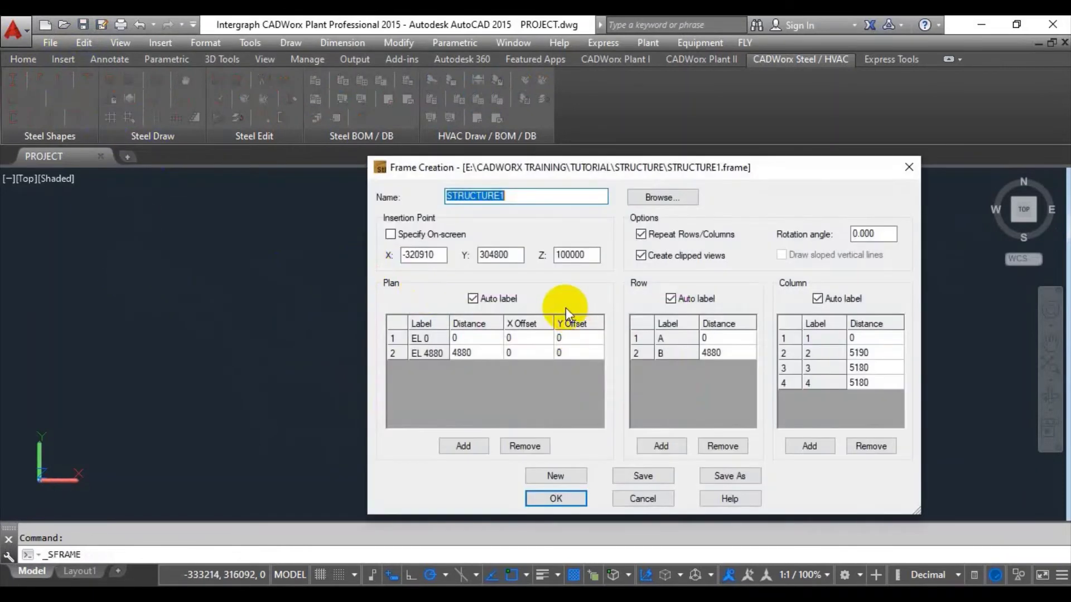
{"action": "left_click_drag", "start_coordinate": [562, 170], "coordinate": [504, 173]}
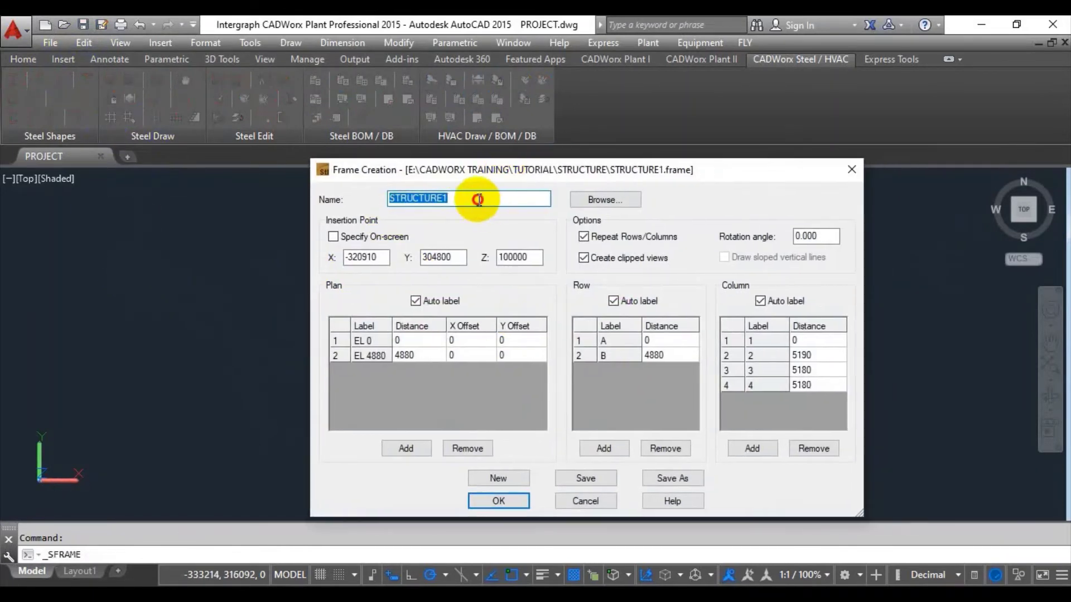
{"action": "left_click", "coordinate": [479, 199]}
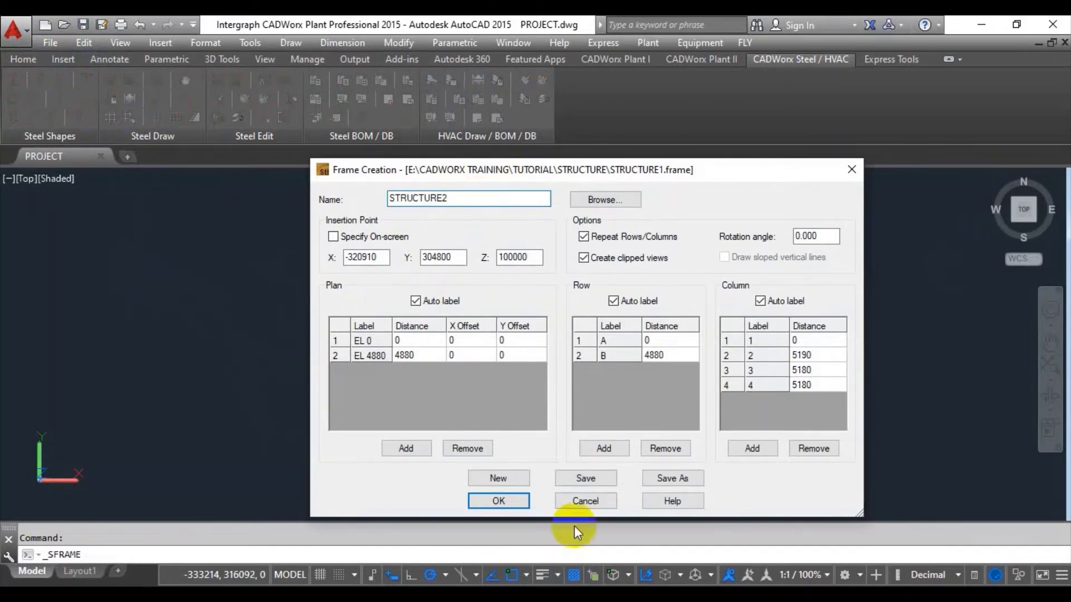
Look up the second structure's west column line in the PDF plan and set the frame's insertion point X to -314200.
{"action": "key", "text": "alt+Tab"}
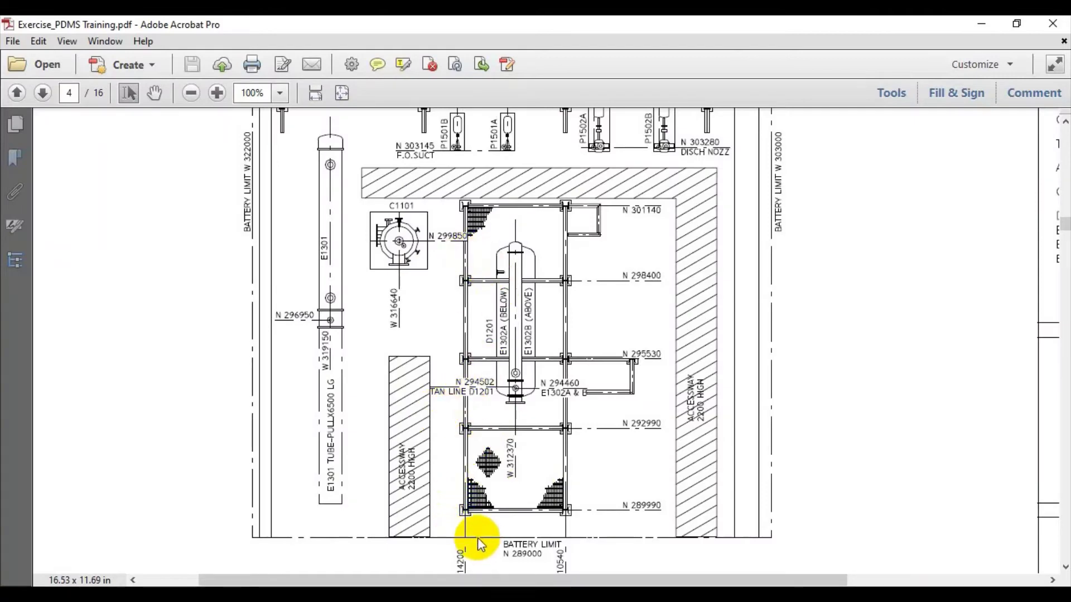
{"action": "scroll", "coordinate": [474, 538], "scroll_direction": "up", "scroll_amount": 2, "text": "ctrl"}
{"action": "scroll", "coordinate": [464, 522], "scroll_direction": "down", "scroll_amount": 3}
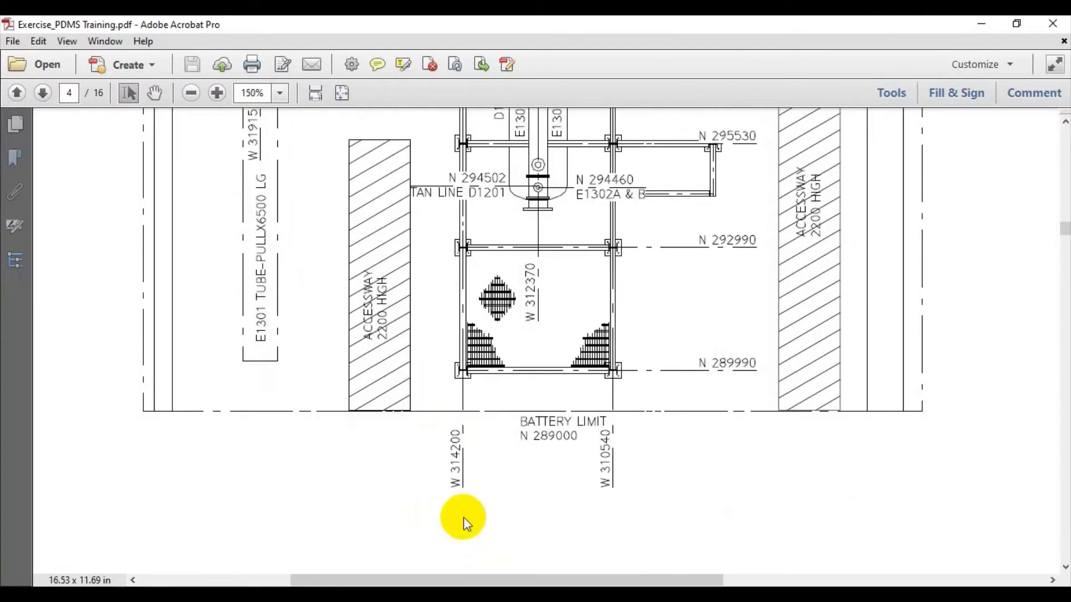
{"action": "left_click_drag", "start_coordinate": [465, 376], "coordinate": [494, 381]}
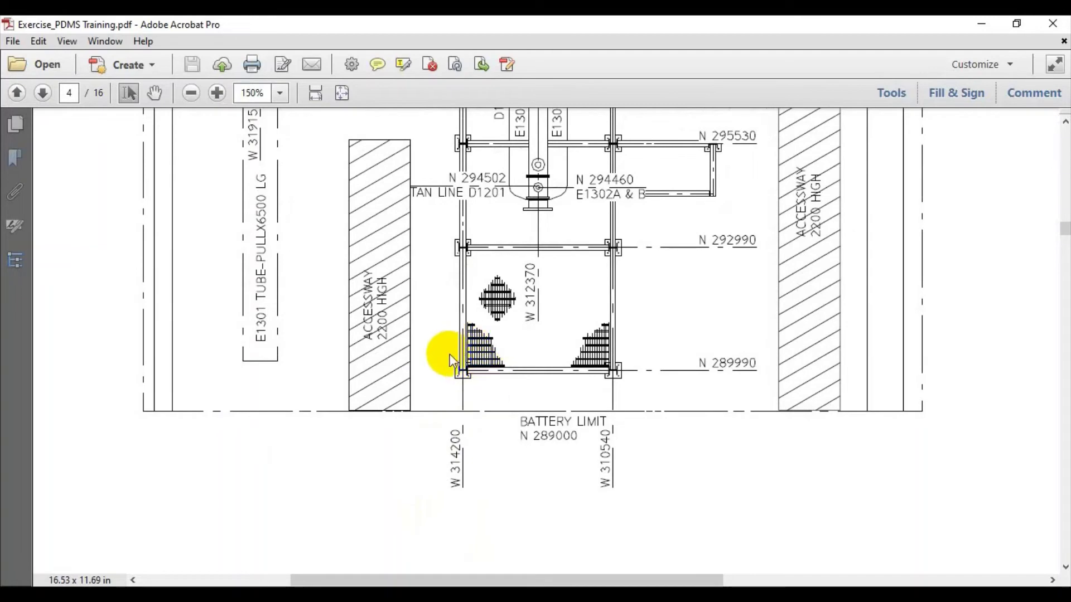
{"action": "scroll", "coordinate": [460, 386], "scroll_direction": "up", "scroll_amount": 2, "text": "ctrl"}
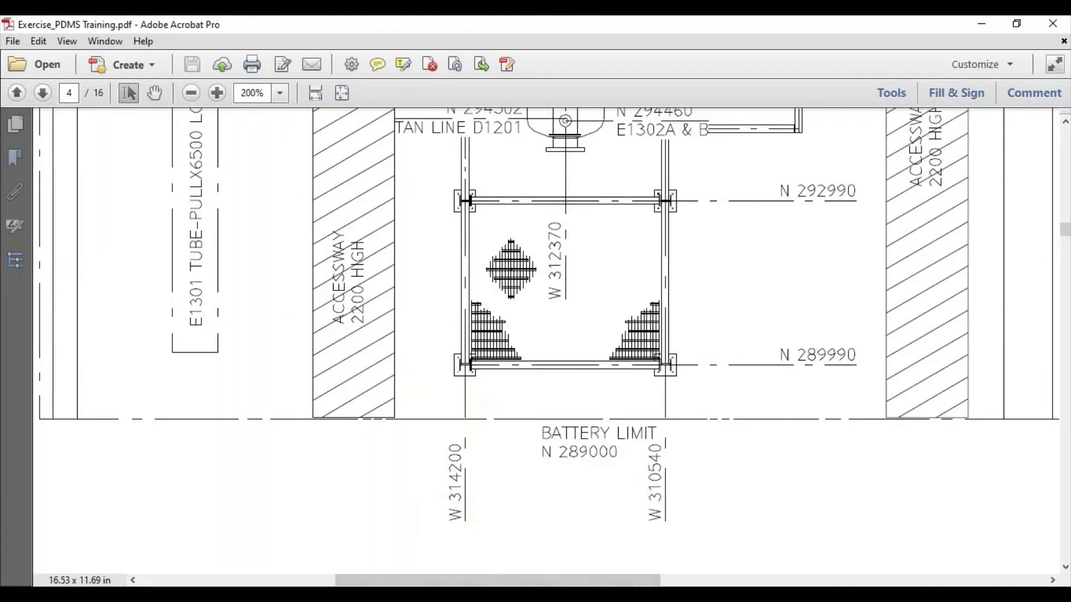
{"action": "key", "text": "alt+Tab"}
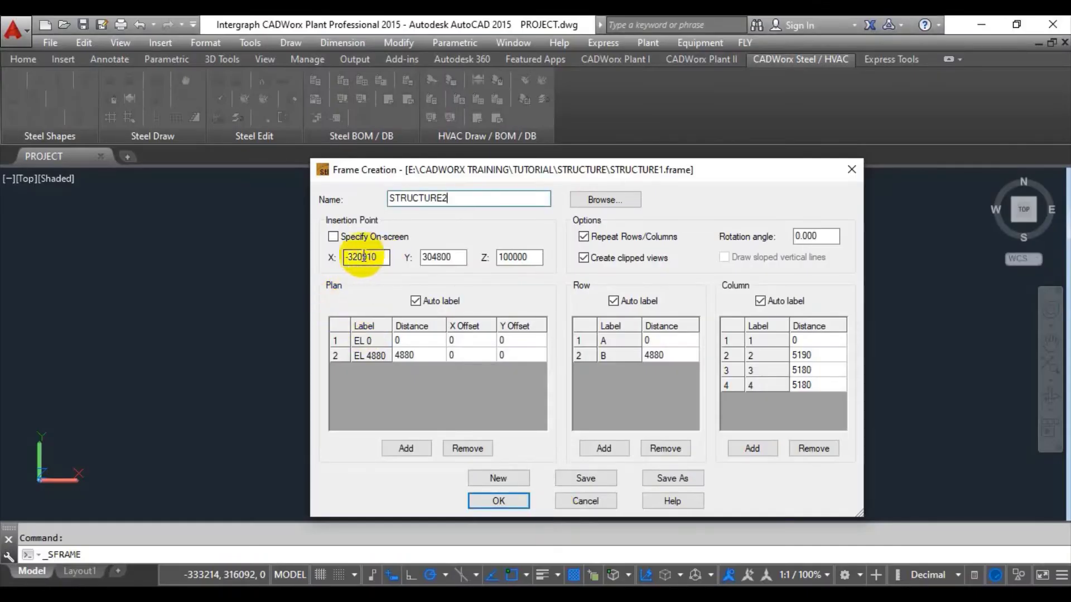
{"action": "left_click_drag", "start_coordinate": [349, 257], "coordinate": [389, 257]}
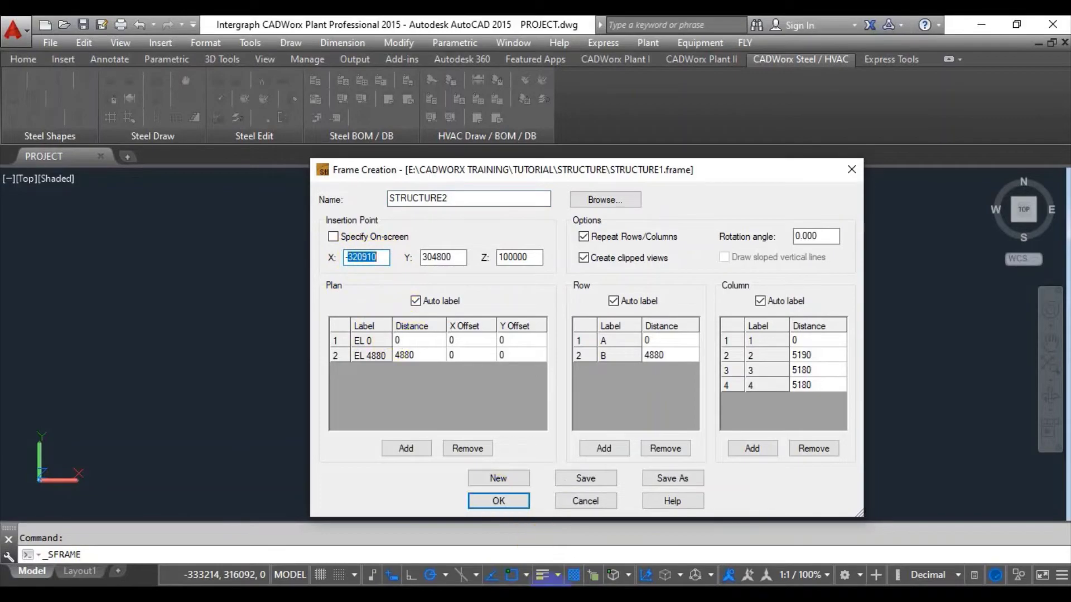
{"action": "key", "text": "alt+Tab"}
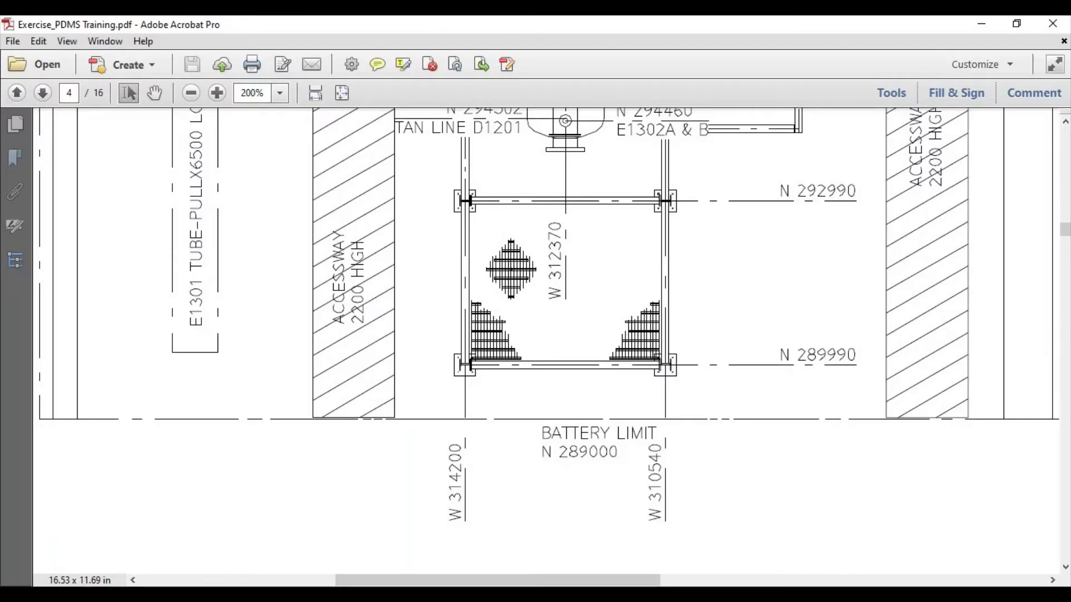
{"action": "key", "text": "alt+Tab"}
{"action": "left_click", "coordinate": [387, 257]}
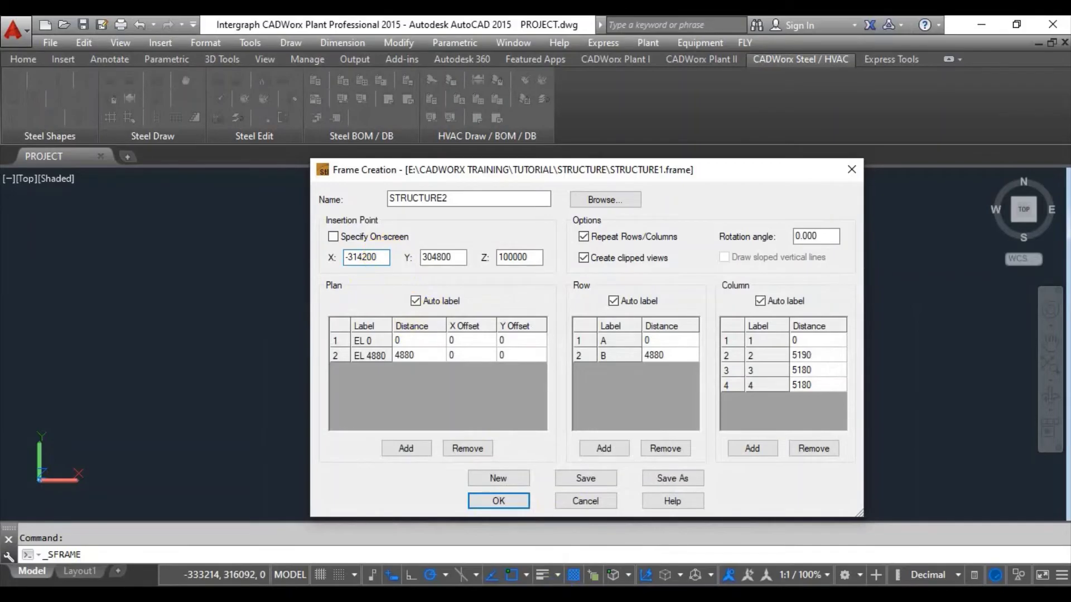
Look up the structure's southernmost column line in the PDF plan and set the insertion point Y to 289990.
{"action": "key", "text": "alt+Tab"}
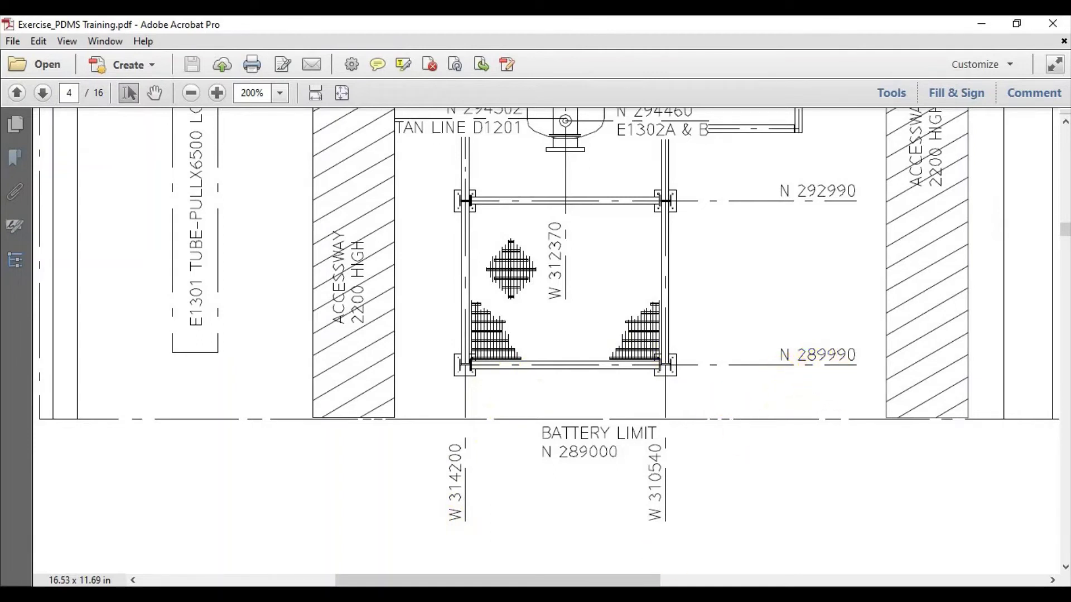
{"action": "key", "text": "alt+Tab"}
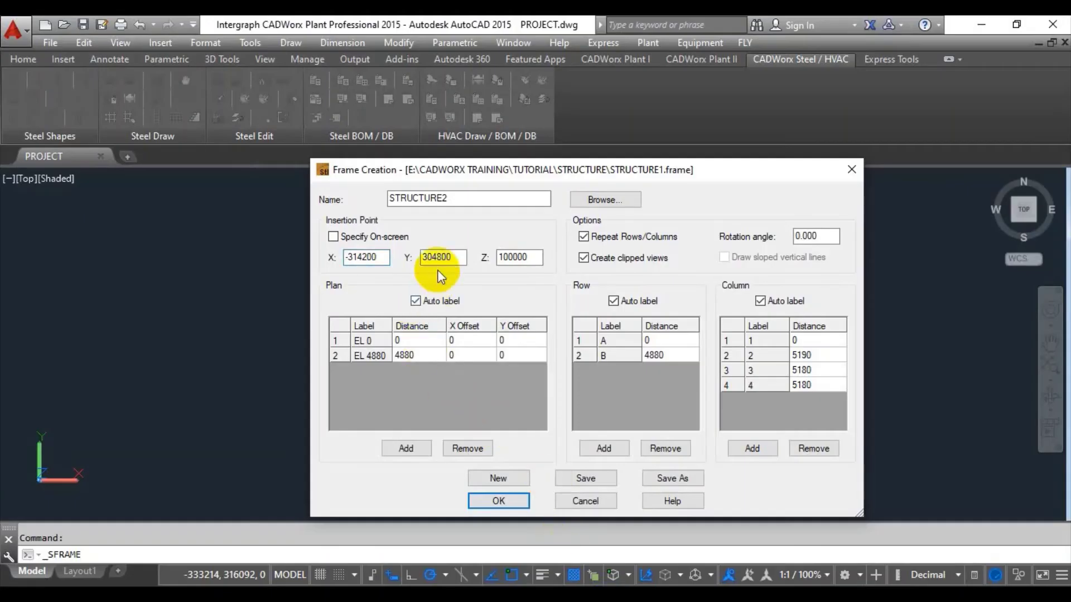
{"action": "left_click", "coordinate": [453, 259]}
{"action": "double_click", "coordinate": [453, 258]}
{"action": "type", "text": "28"}
{"action": "key", "text": "alt+Tab"}
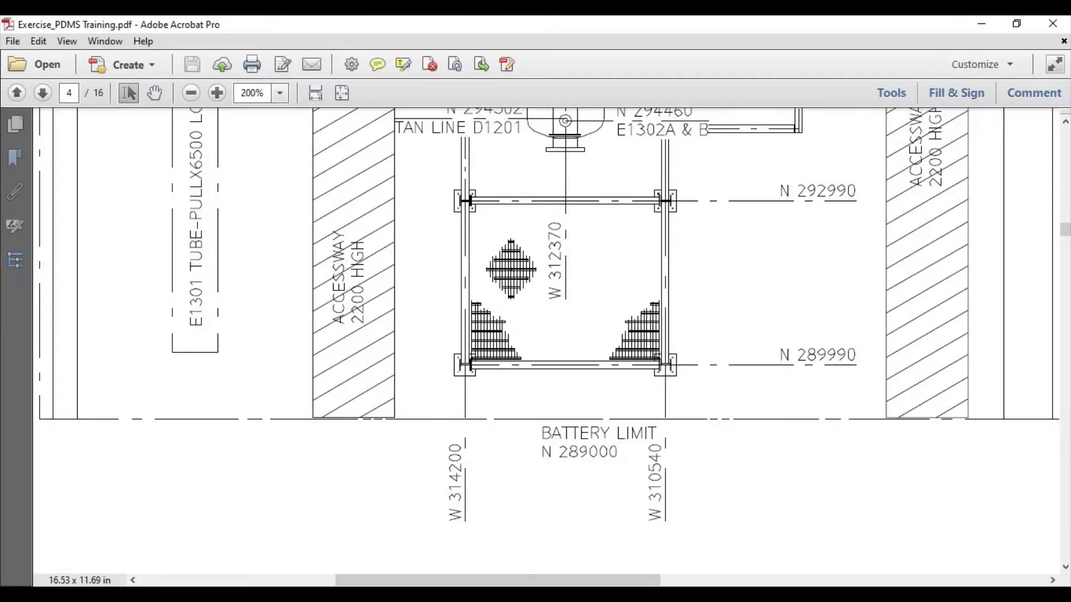
{"action": "key", "text": "alt+Tab"}
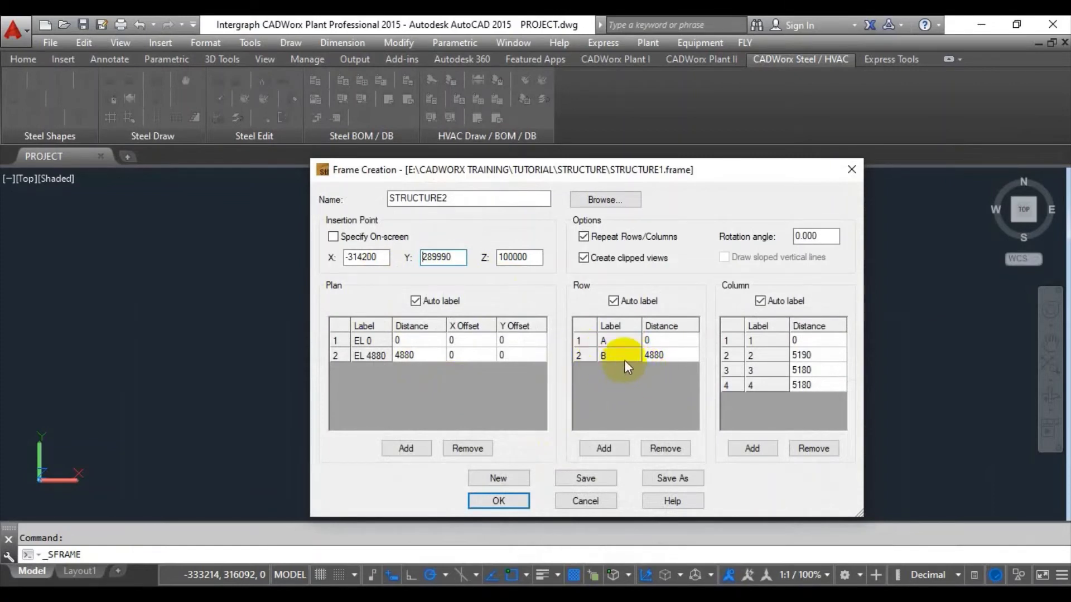
Examine the second structure's north and west grid coordinates in the PDF plan for its row and column spacing, and return to the frame definition.
{"action": "key", "text": "alt+Tab"}
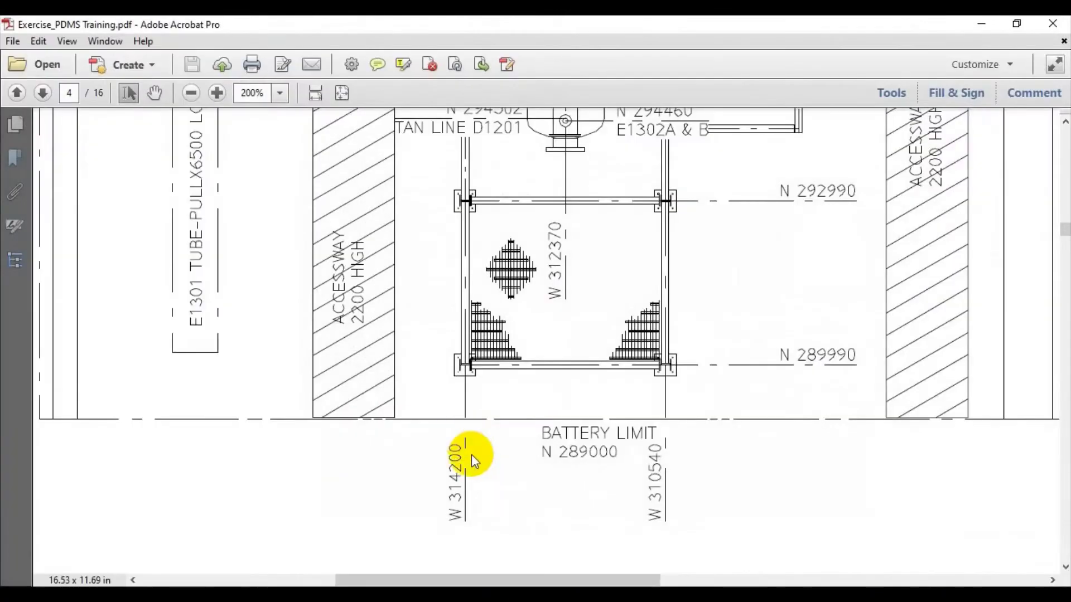
{"action": "scroll", "coordinate": [524, 387], "scroll_direction": "down", "scroll_amount": 2, "text": "ctrl"}
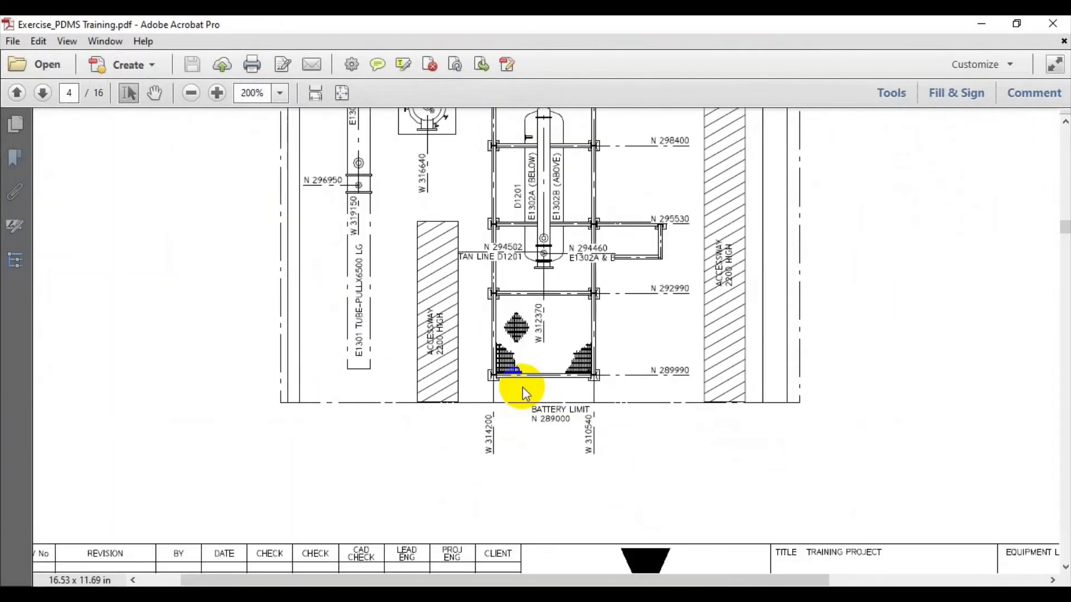
{"action": "scroll", "coordinate": [535, 392], "scroll_direction": "up", "scroll_amount": 2}
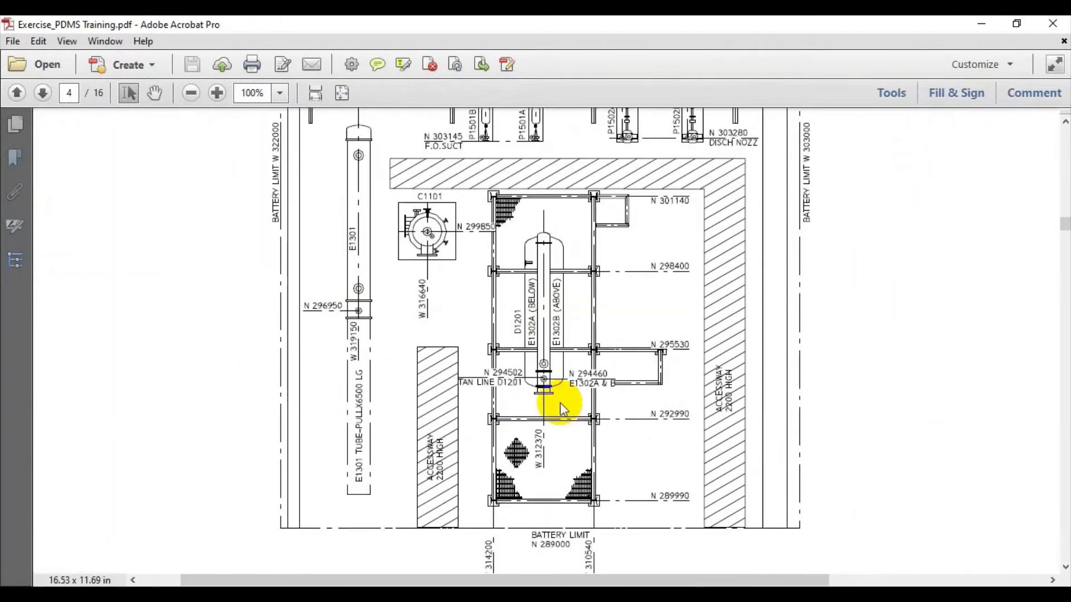
{"action": "scroll", "coordinate": [560, 349], "scroll_direction": "down", "scroll_amount": 2, "text": "ctrl"}
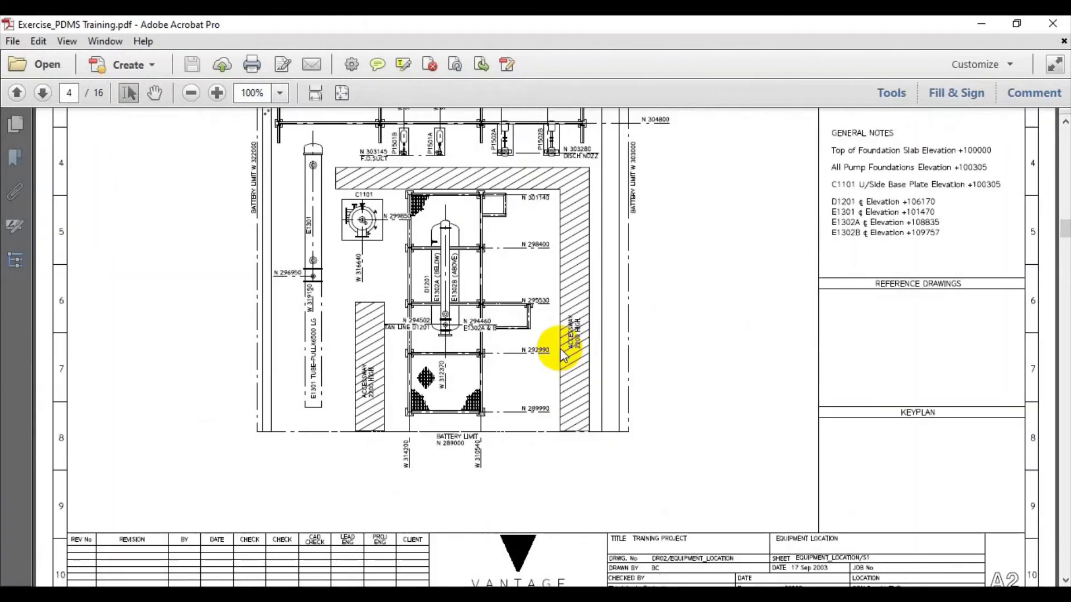
{"action": "scroll", "coordinate": [490, 347], "scroll_direction": "up", "scroll_amount": 2}
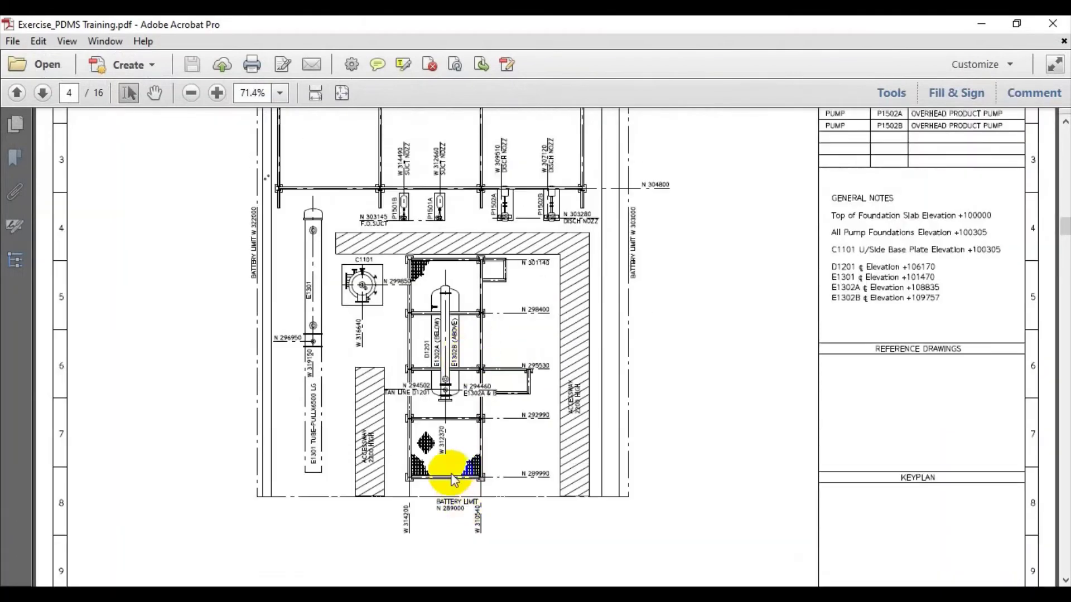
{"action": "scroll", "coordinate": [446, 474], "scroll_direction": "up", "scroll_amount": 2, "text": "ctrl"}
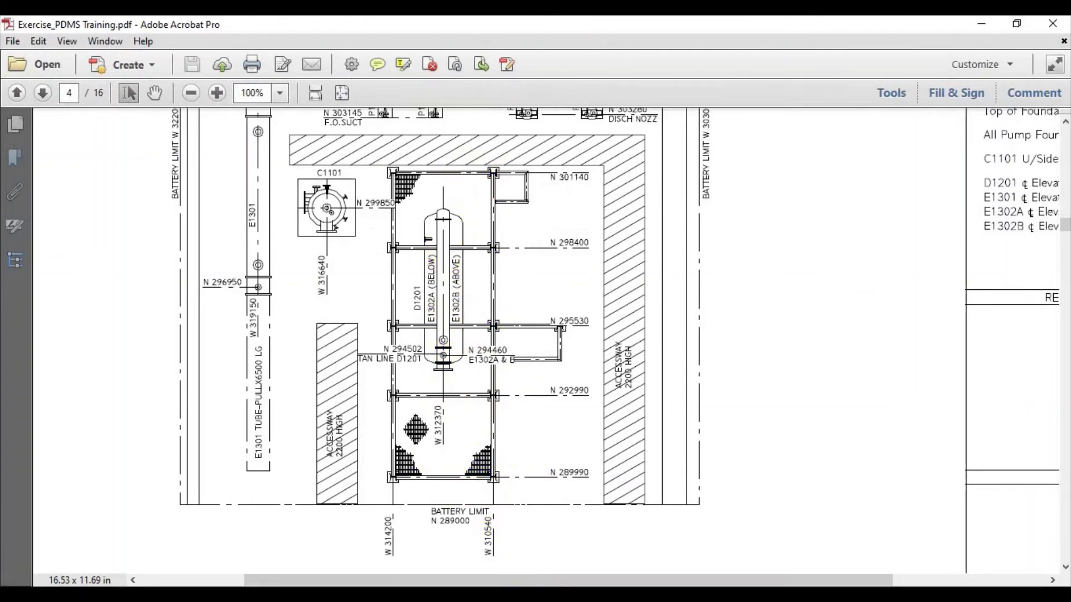
{"action": "key", "text": "alt+Tab"}
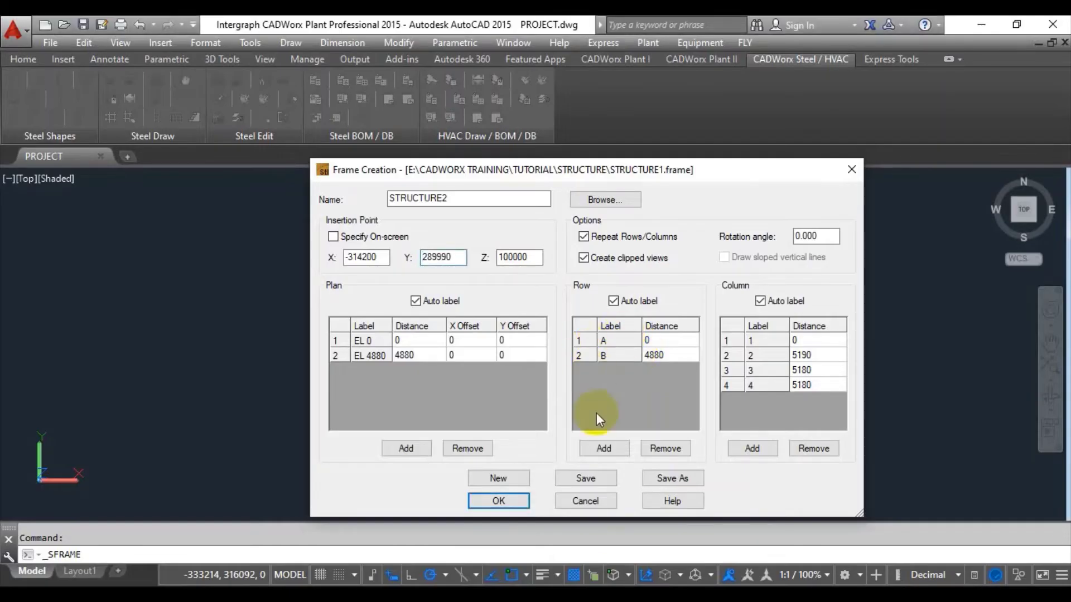
Add three more rows, C, D and E, to the STRUCTURE2 frame definition.
{"action": "left_click", "coordinate": [606, 449]}
{"action": "left_click", "coordinate": [606, 450]}
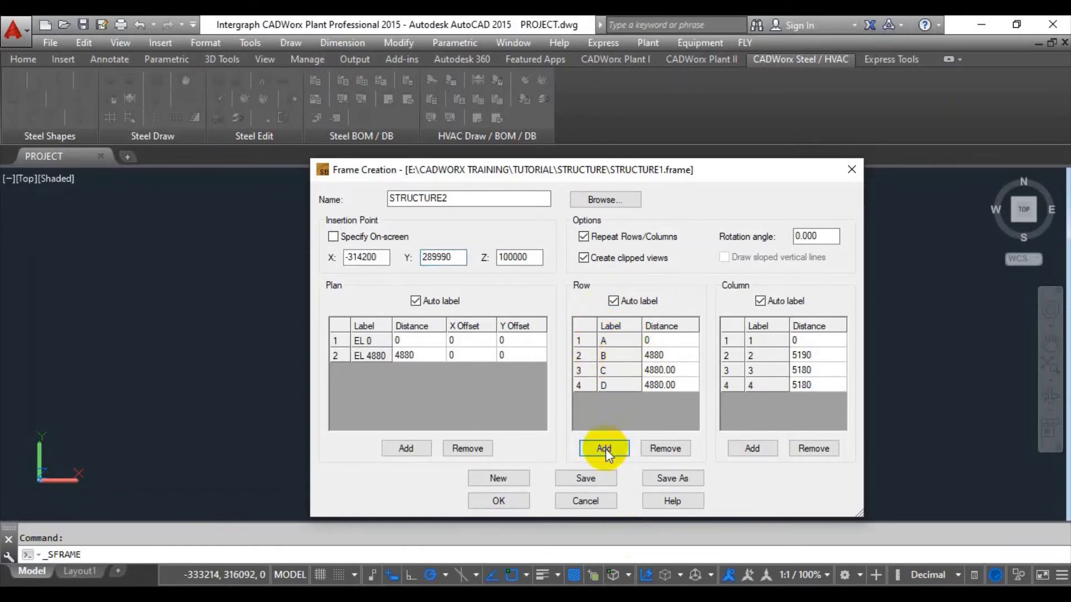
{"action": "left_click", "coordinate": [606, 449]}
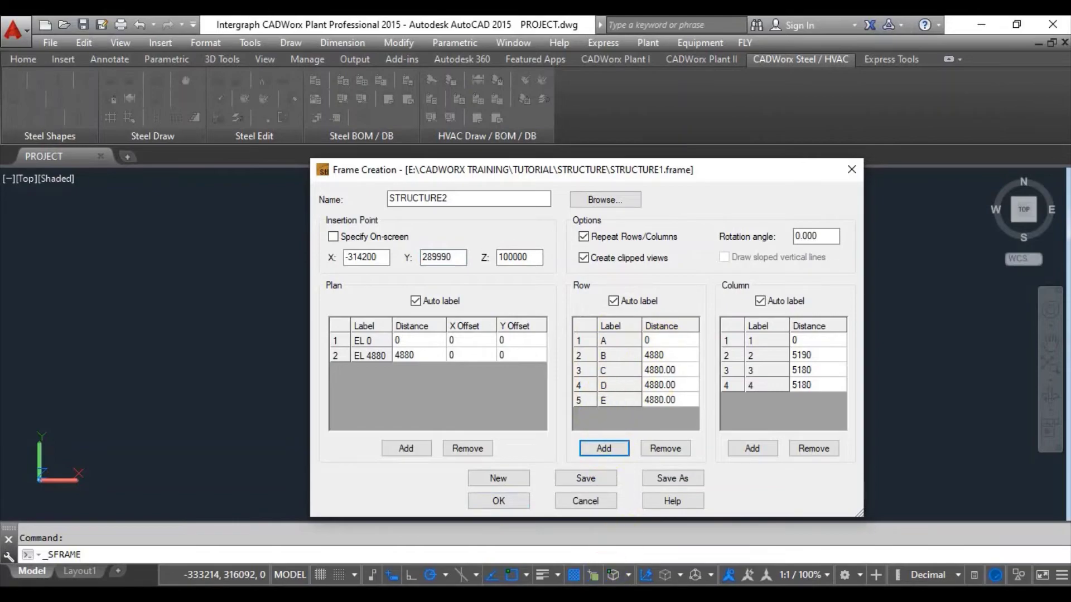
Switch to the PDF plan, check the second structure's north grid coordinates, and bring up Calculator over it.
{"action": "key", "text": "alt+Tab"}
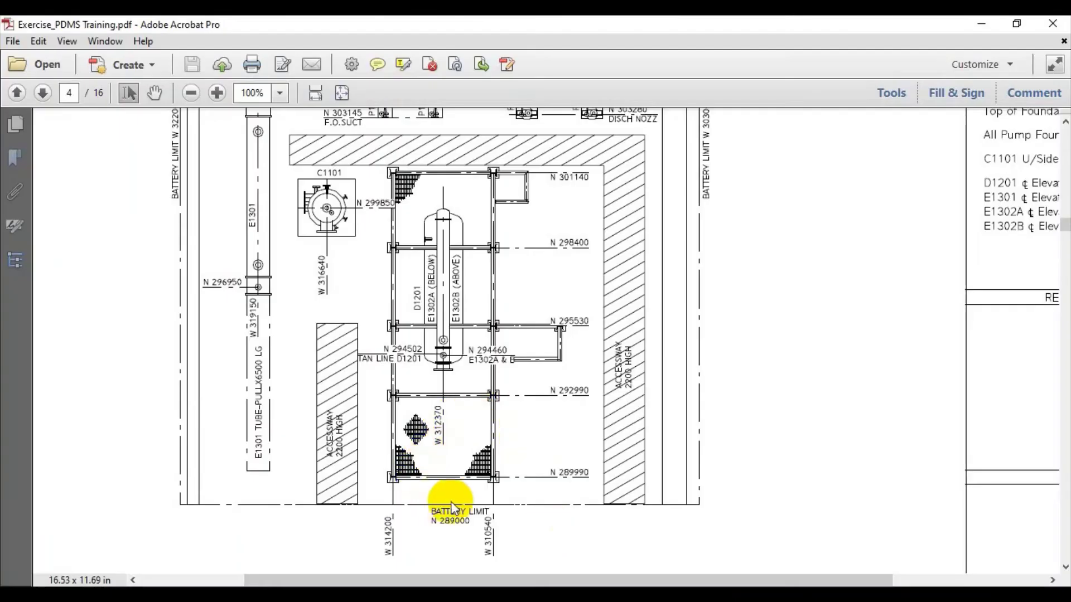
{"action": "scroll", "coordinate": [468, 460], "scroll_direction": "up", "scroll_amount": 2, "text": "ctrl"}
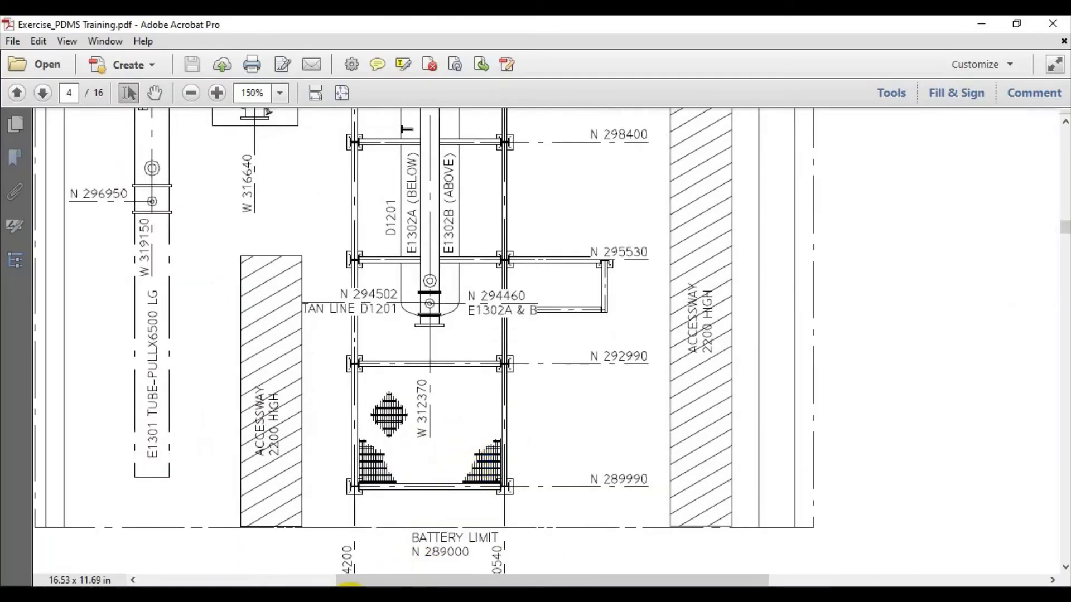
{"action": "key", "text": "alt+Tab"}
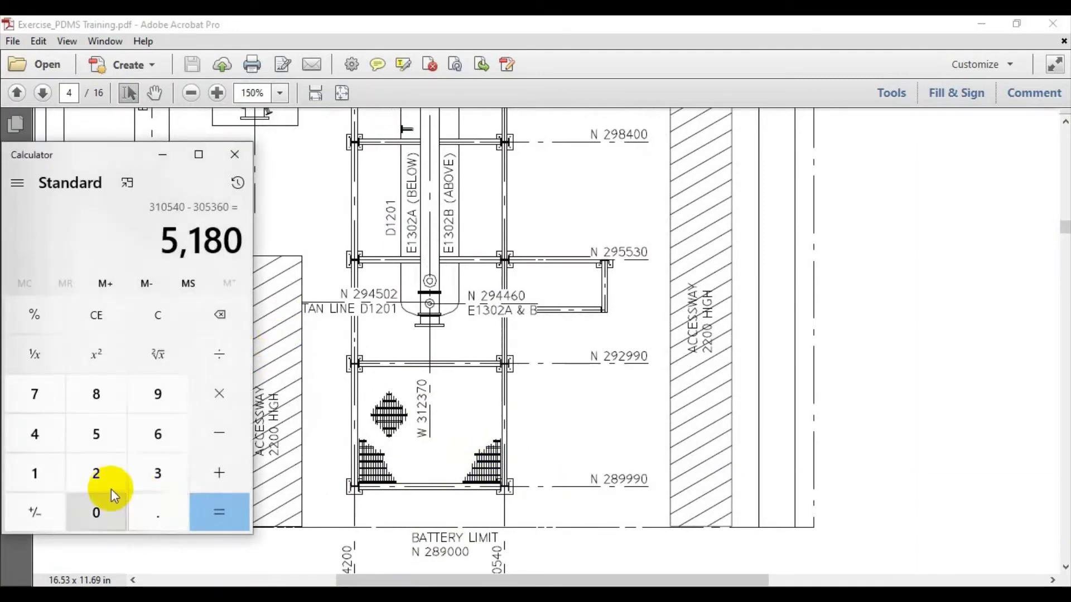
{"action": "left_click", "coordinate": [95, 472]}
{"action": "left_click", "coordinate": [158, 395]}
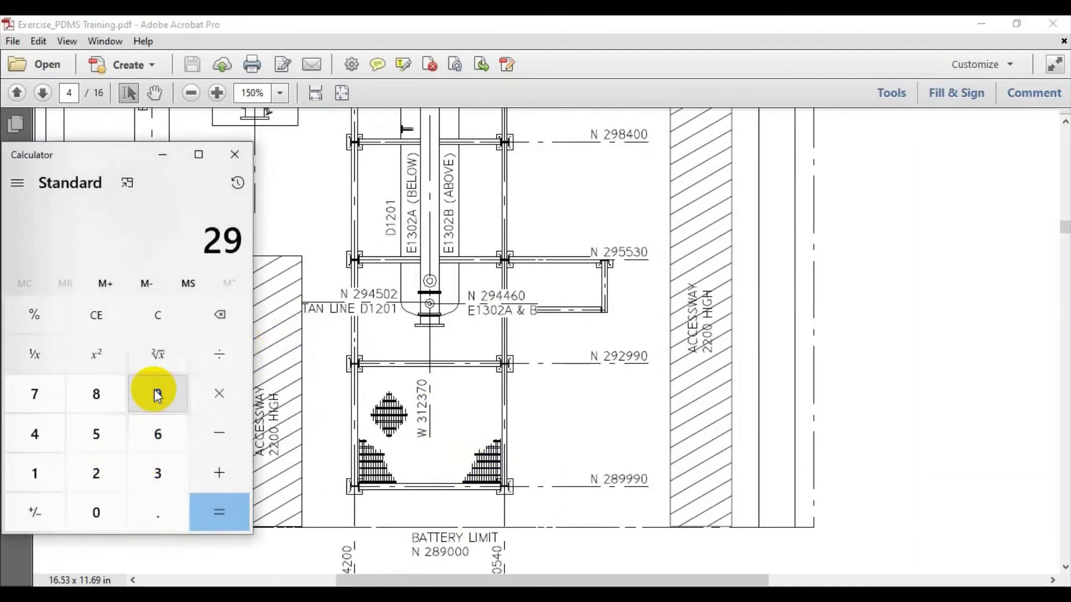
{"action": "left_click", "coordinate": [99, 474]}
{"action": "left_click", "coordinate": [158, 395]}
{"action": "left_click", "coordinate": [158, 395]}
{"action": "left_click", "coordinate": [103, 517]}
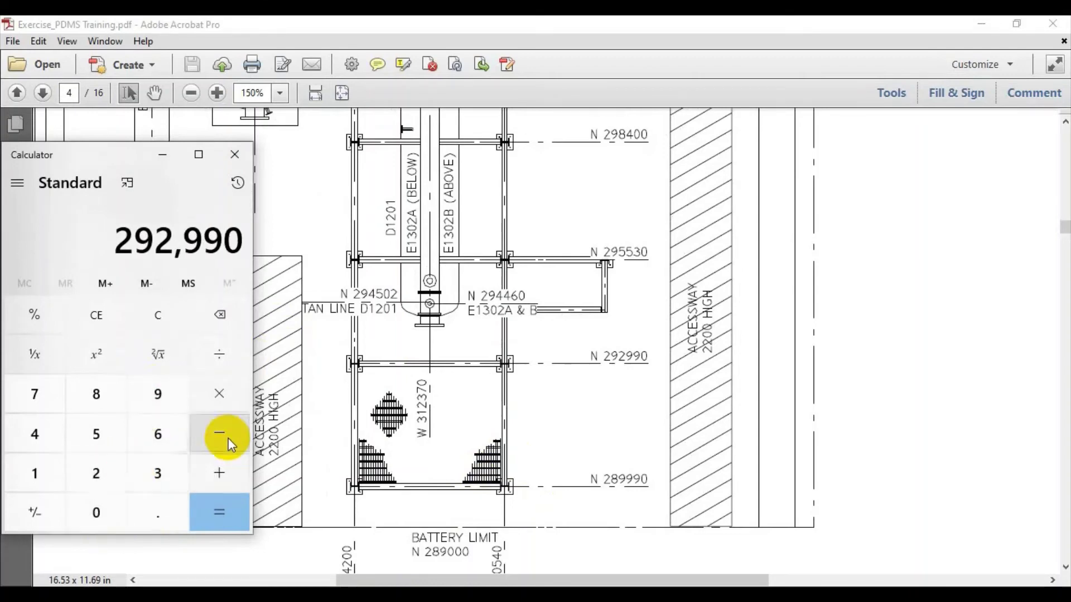
{"action": "left_click", "coordinate": [226, 439]}
{"action": "left_click", "coordinate": [106, 477]}
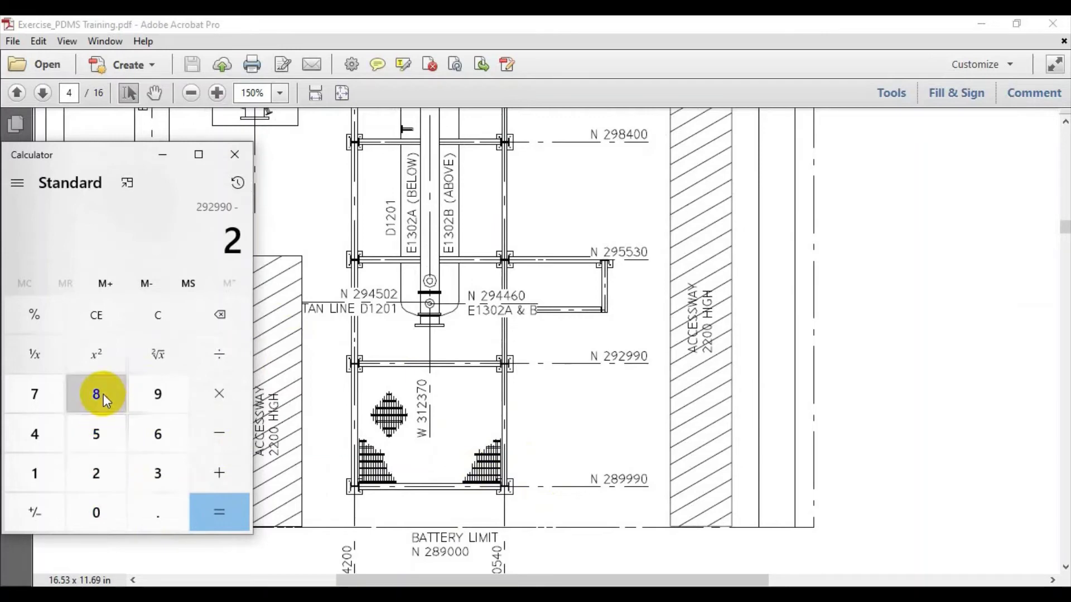
{"action": "left_click", "coordinate": [103, 394]}
{"action": "left_click", "coordinate": [159, 397]}
{"action": "left_click", "coordinate": [159, 397]}
{"action": "left_click", "coordinate": [159, 397]}
{"action": "left_click", "coordinate": [97, 511]}
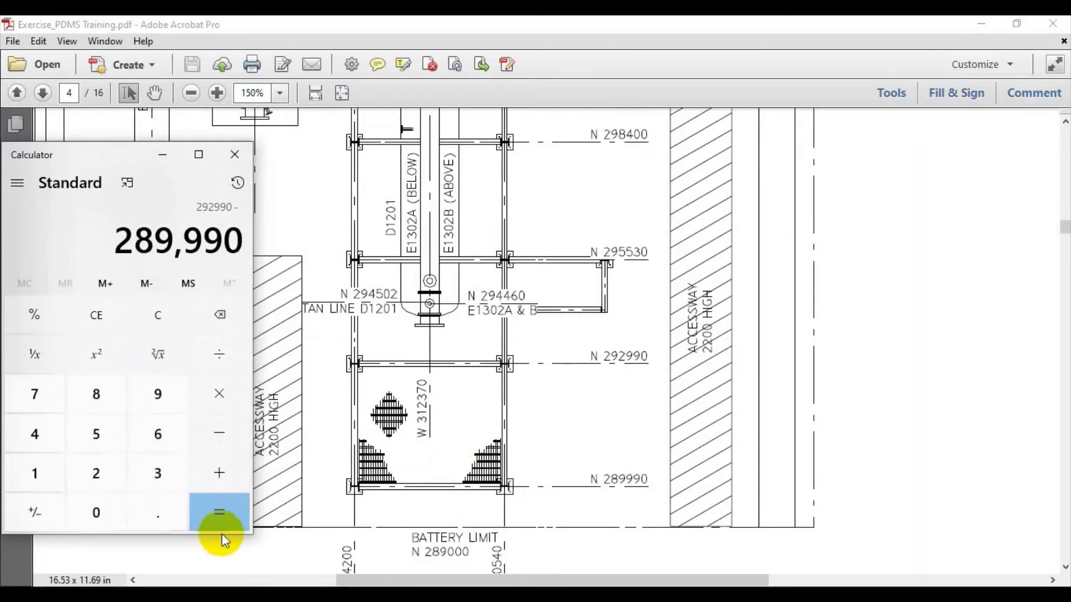
{"action": "left_click", "coordinate": [155, 316]}
Calculate the spacing between the structure's two southernmost grid lines as 292990 minus 289990.
{"action": "left_click", "coordinate": [112, 480]}
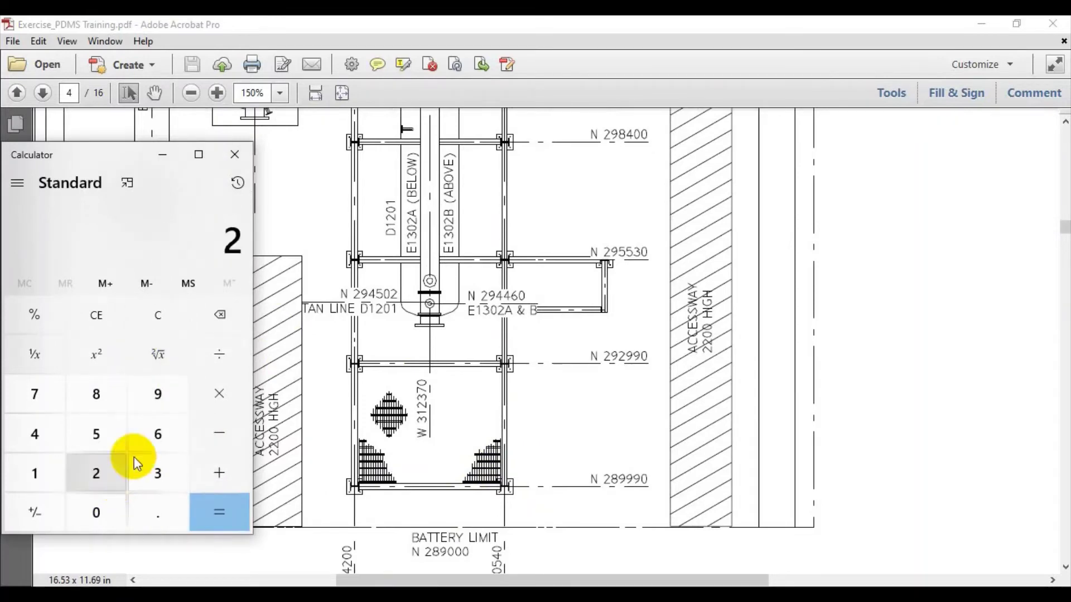
{"action": "left_click", "coordinate": [160, 397]}
{"action": "left_click", "coordinate": [100, 480]}
{"action": "left_click", "coordinate": [166, 395]}
{"action": "left_click", "coordinate": [165, 394]}
{"action": "left_click", "coordinate": [111, 516]}
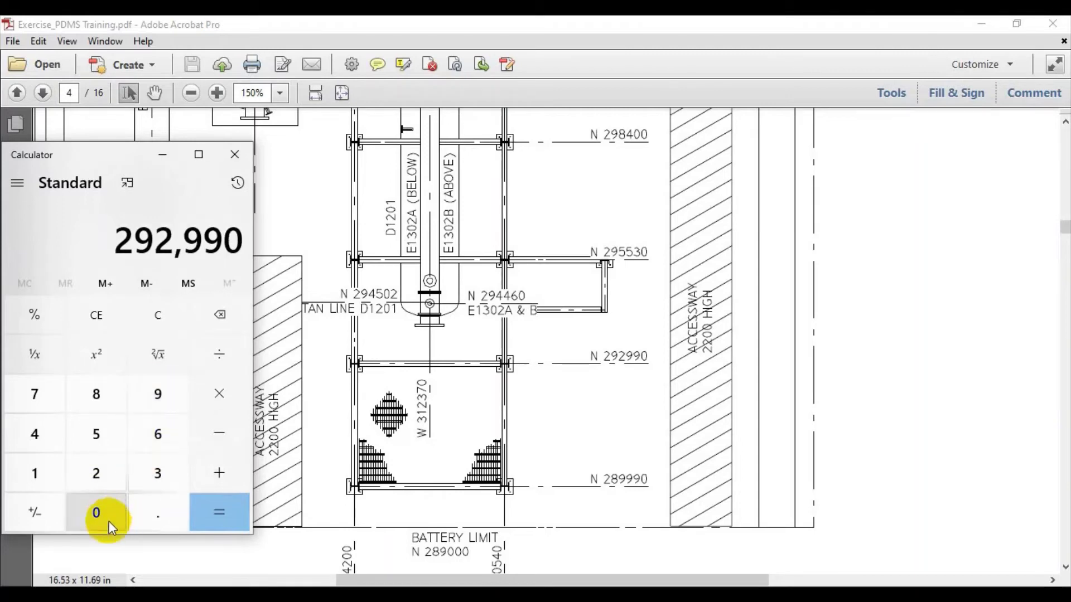
{"action": "left_click", "coordinate": [221, 441]}
{"action": "left_click", "coordinate": [116, 482]}
{"action": "left_click", "coordinate": [103, 398]}
{"action": "left_click", "coordinate": [164, 398]}
{"action": "left_click", "coordinate": [163, 399]}
{"action": "left_click", "coordinate": [163, 398]}
{"action": "left_click", "coordinate": [102, 504]}
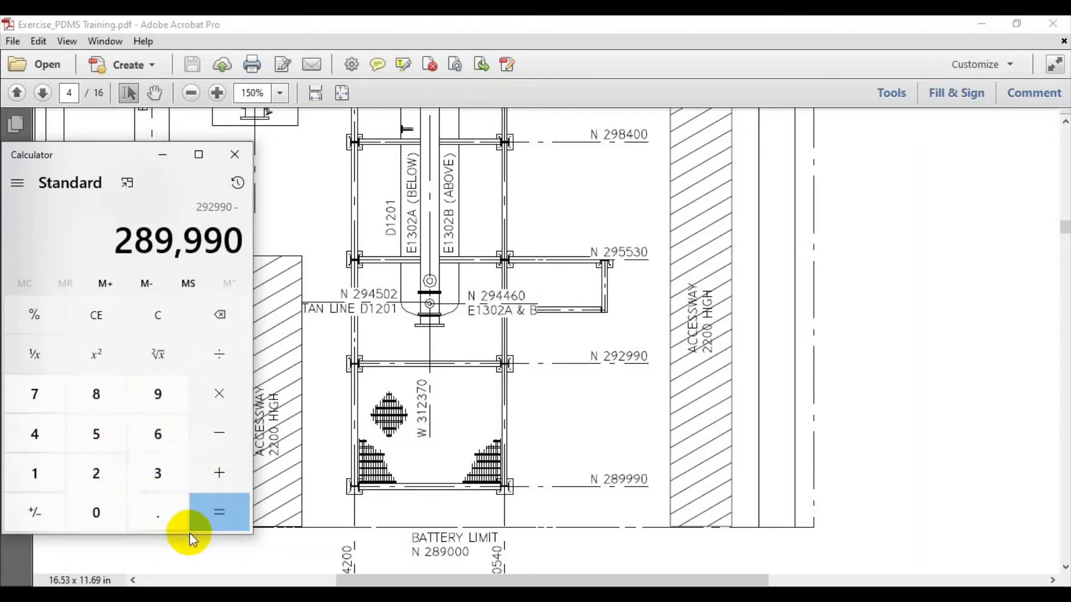
{"action": "left_click", "coordinate": [216, 516]}
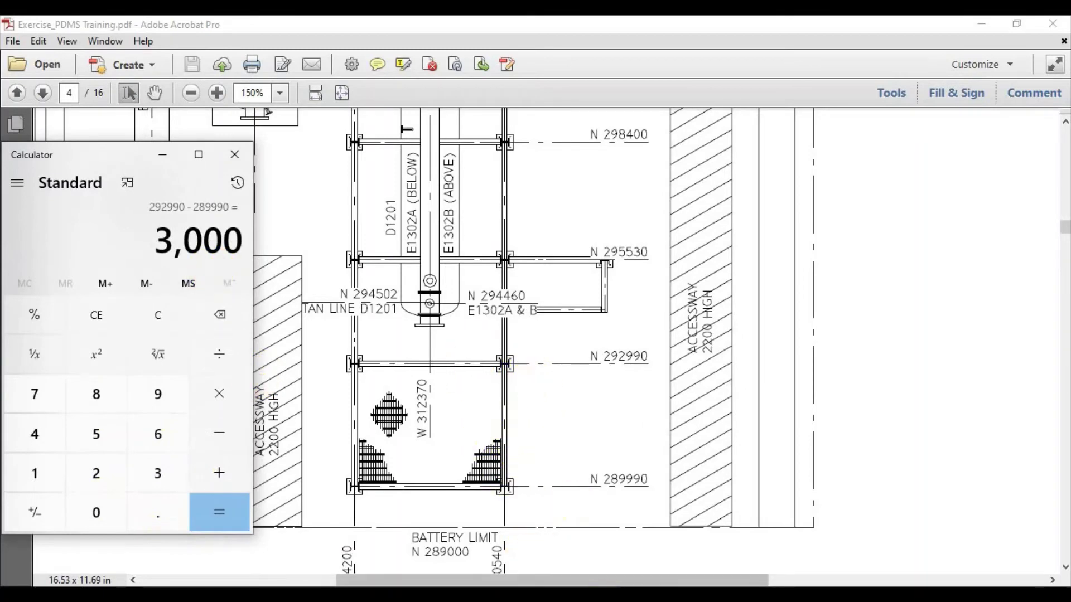
Return to the CADWorx frame definition and set row B's distance to 3000.
{"action": "key", "text": "alt+Tab"}
{"action": "left_click", "coordinate": [603, 449]}
{"action": "left_click", "coordinate": [675, 356]}
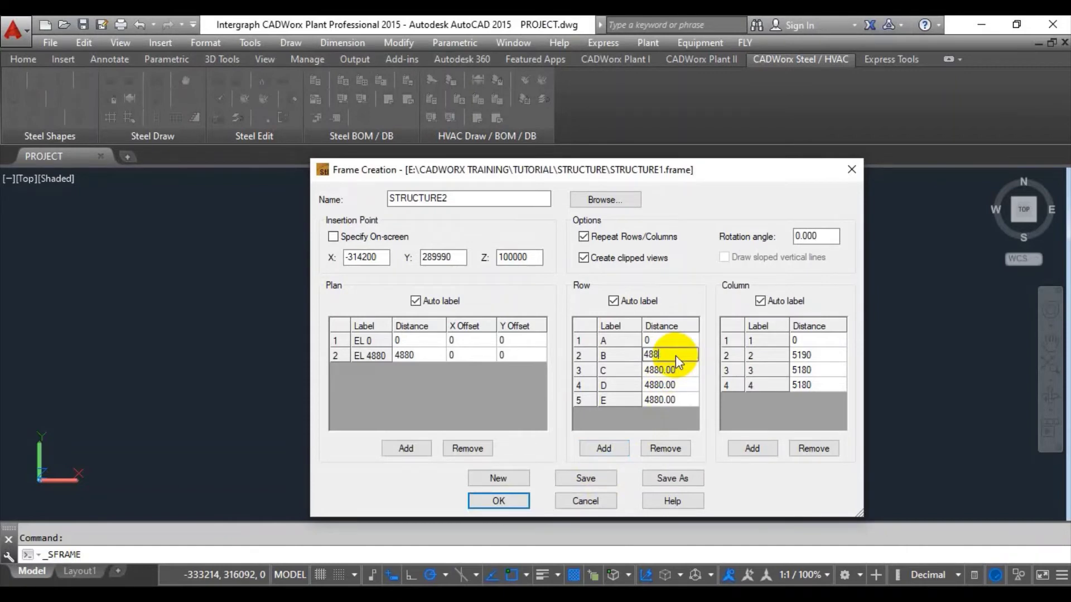
{"action": "type", "text": "3000"}
{"action": "left_click", "coordinate": [666, 370]}
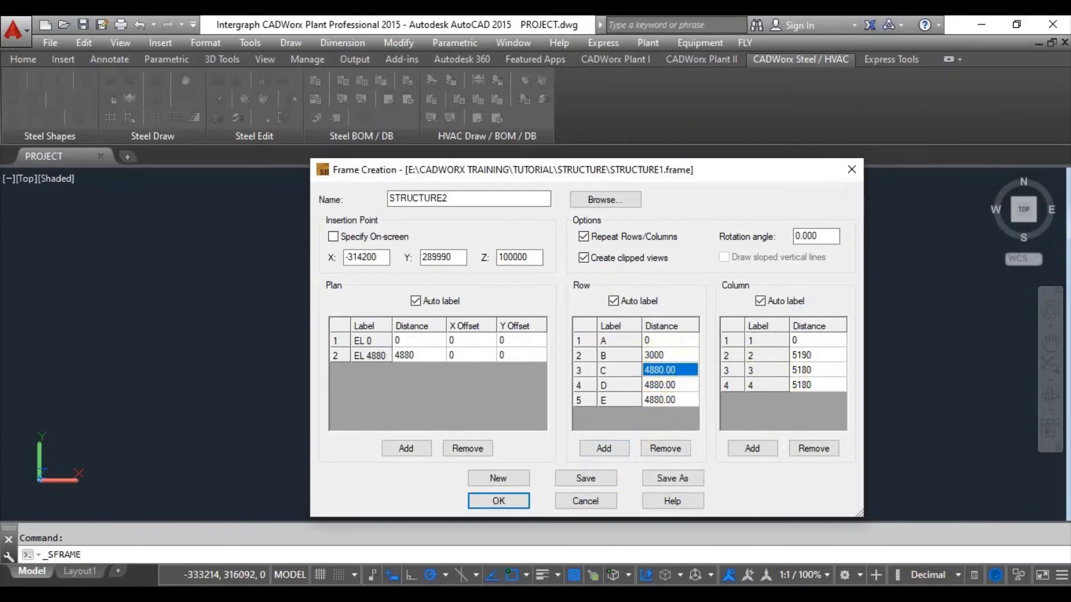
Look up the next grid line north in the PDF plan and calculate 295530 minus 292990 in Calculator.
{"action": "key", "text": "alt+Tab"}
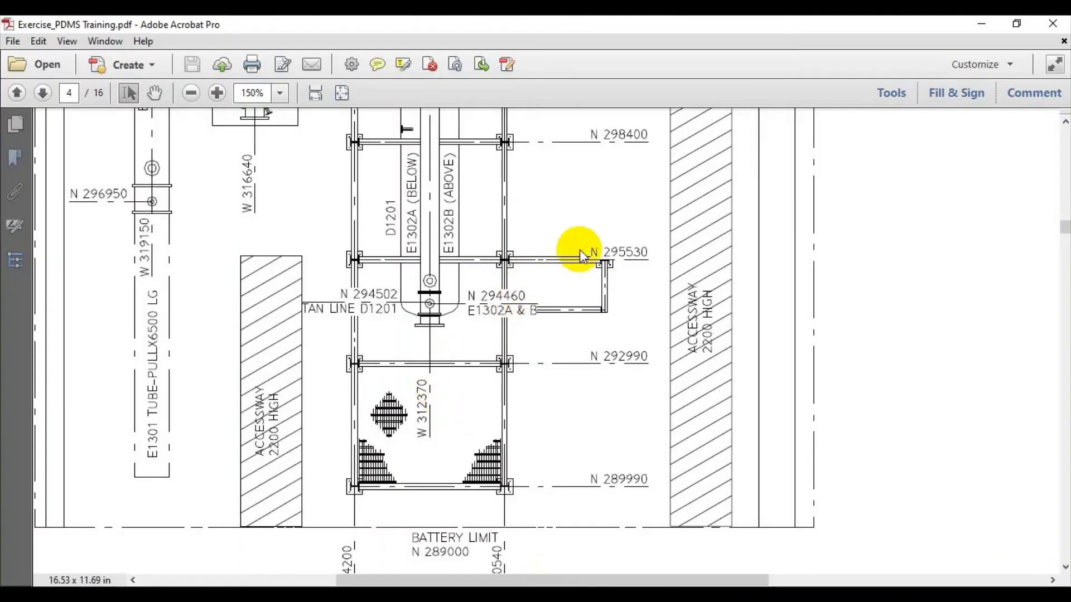
{"action": "left_click", "coordinate": [523, 589]}
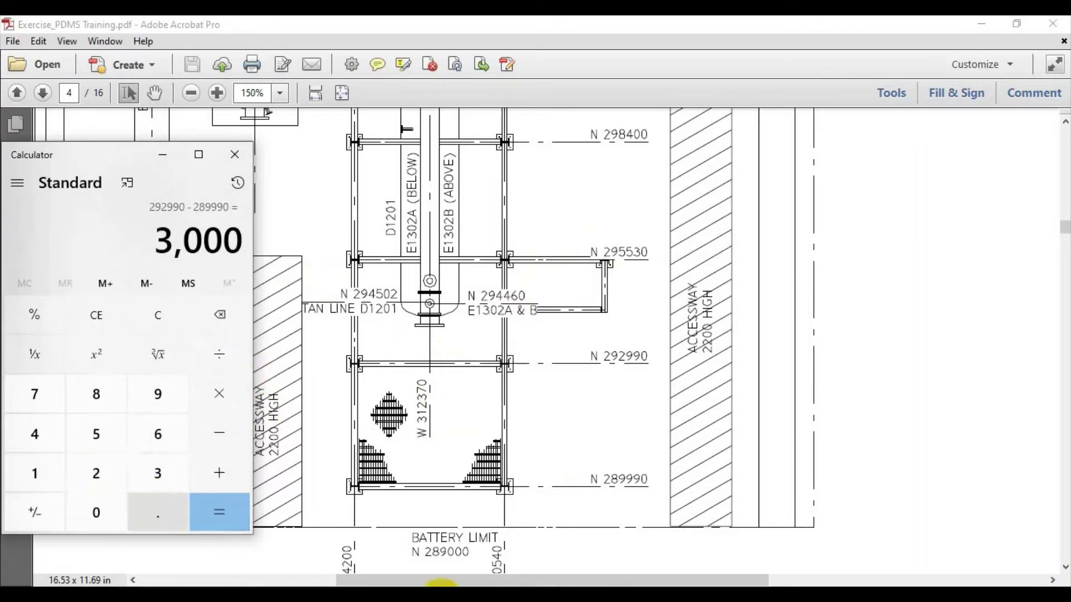
{"action": "key", "text": "alt+Tab"}
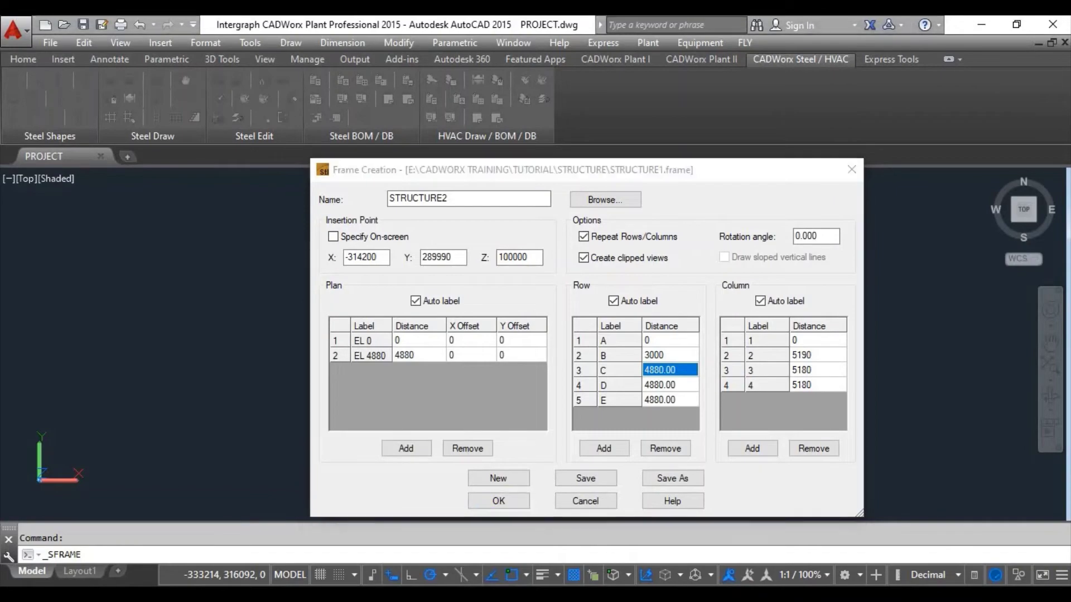
{"action": "left_click", "coordinate": [939, 78]}
{"action": "key", "text": "alt+Tab"}
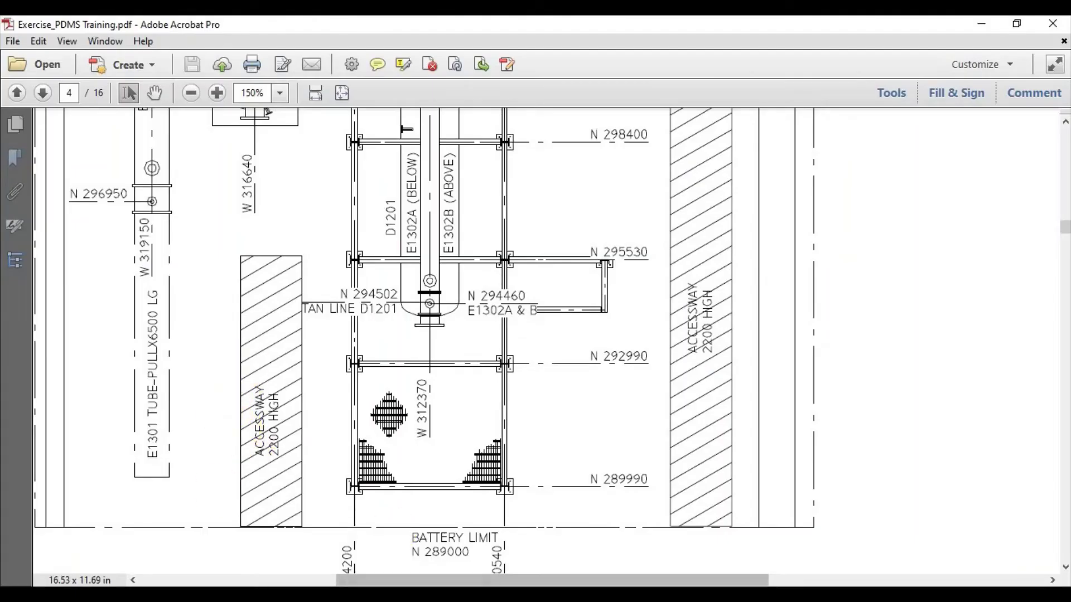
{"action": "key", "text": "alt+Tab"}
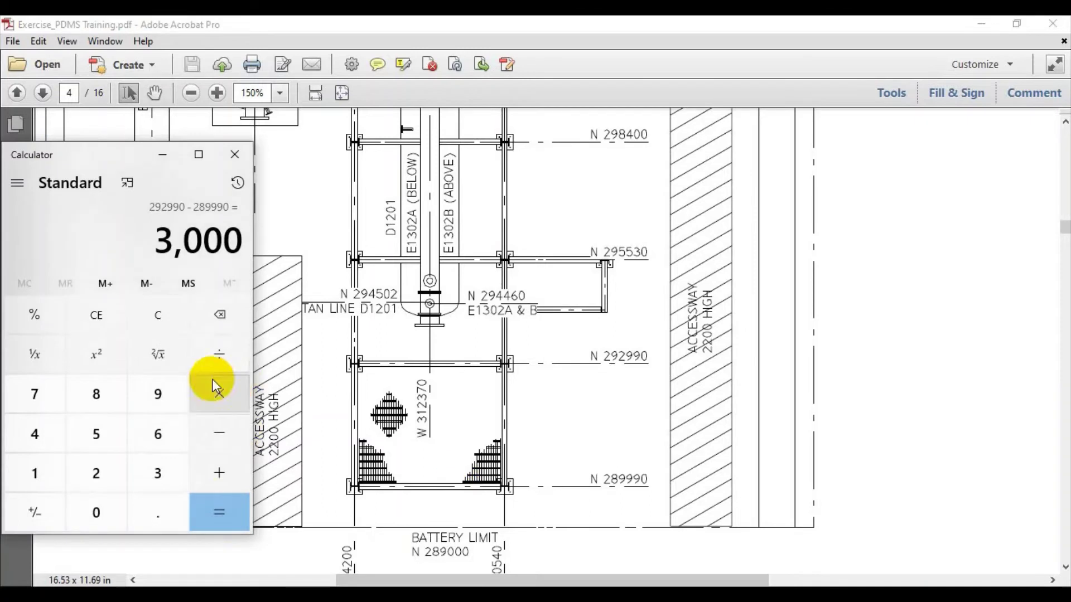
{"action": "left_click", "coordinate": [122, 475]}
{"action": "left_click", "coordinate": [156, 396]}
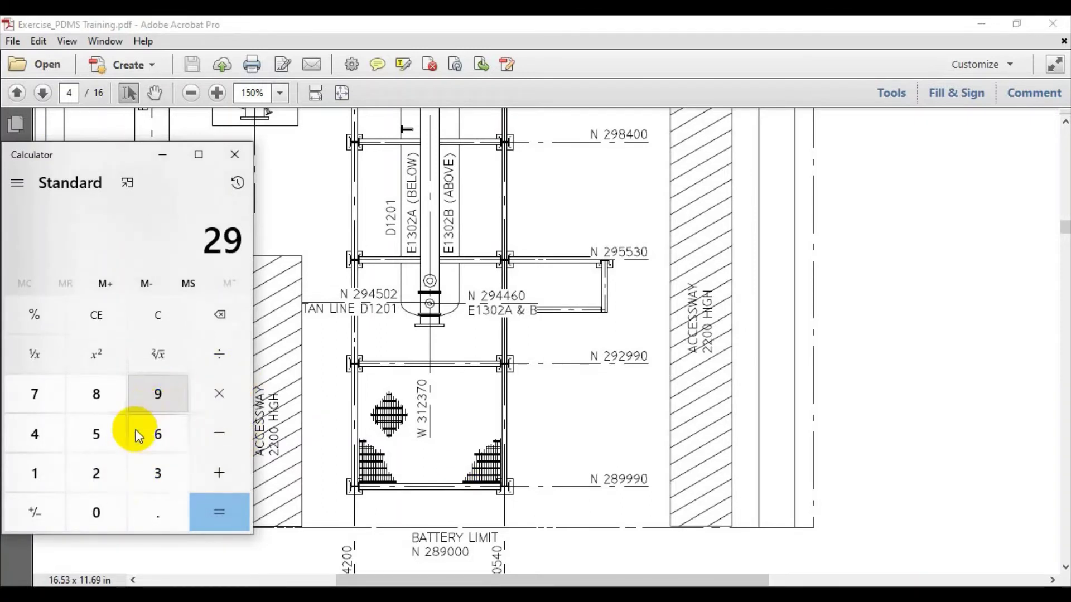
{"action": "left_click", "coordinate": [106, 433]}
{"action": "left_click", "coordinate": [118, 443]}
{"action": "left_click", "coordinate": [167, 477]}
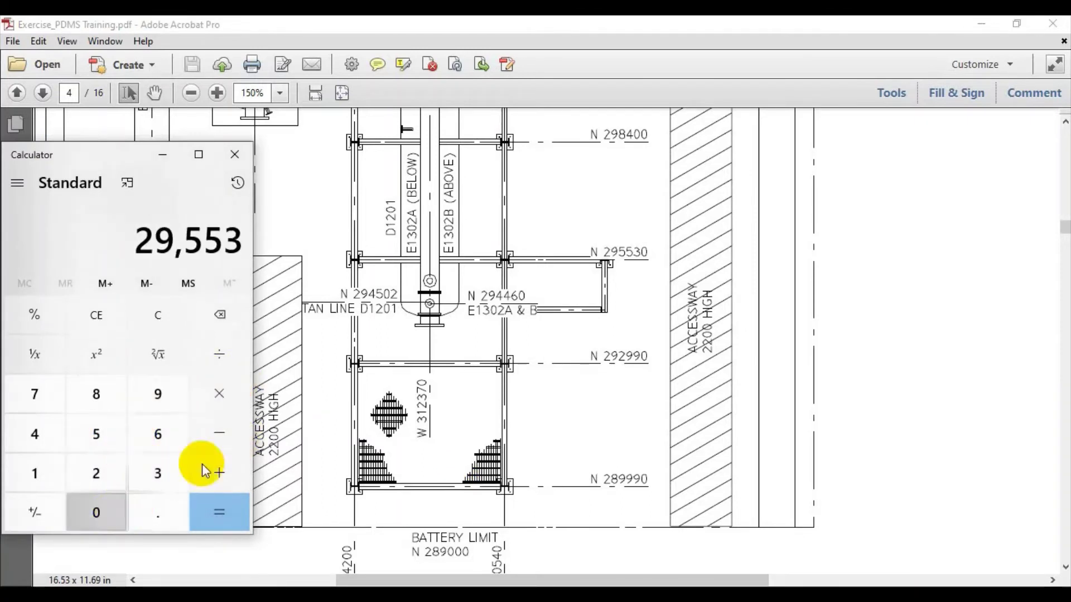
{"action": "key", "text": "0"}
{"action": "left_click", "coordinate": [226, 433]}
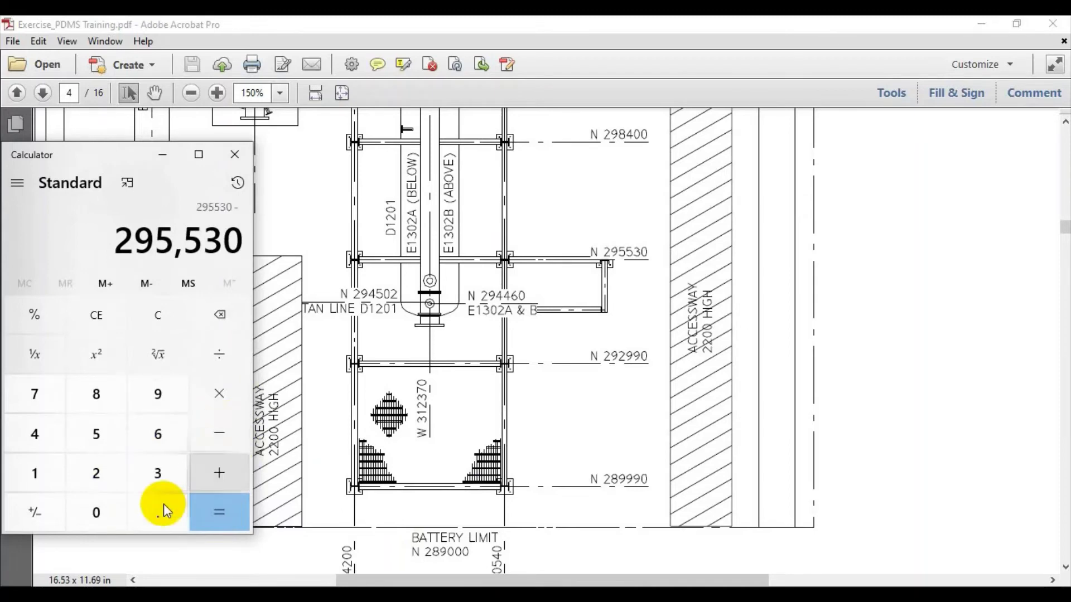
{"action": "left_click", "coordinate": [105, 477]}
{"action": "left_click", "coordinate": [158, 396]}
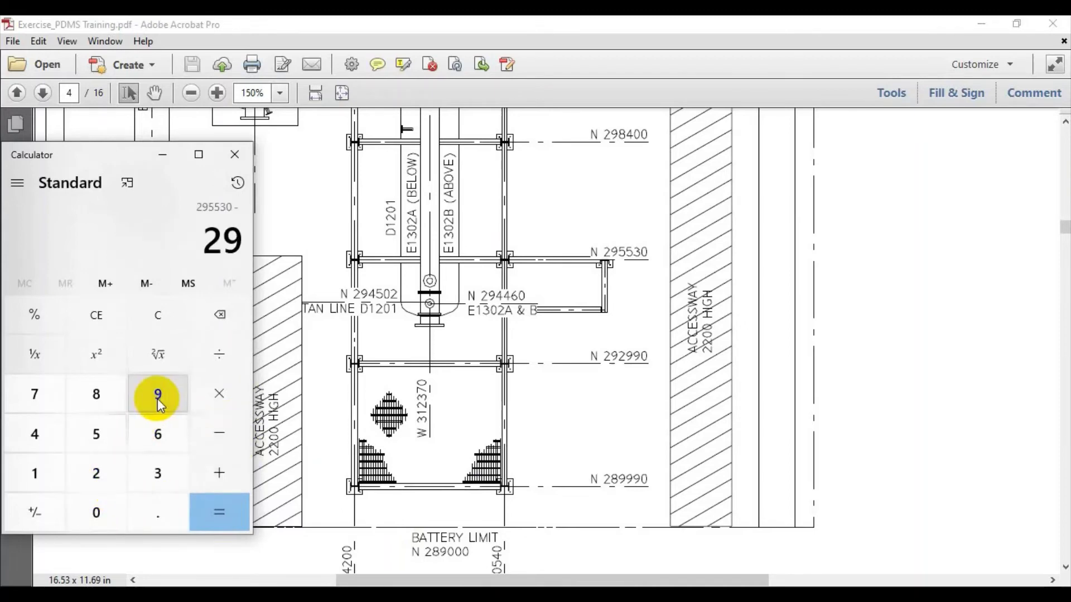
{"action": "left_click", "coordinate": [100, 473]}
{"action": "left_click", "coordinate": [163, 403]}
{"action": "left_click", "coordinate": [168, 402]}
{"action": "left_click", "coordinate": [96, 509]}
{"action": "left_click", "coordinate": [219, 510]}
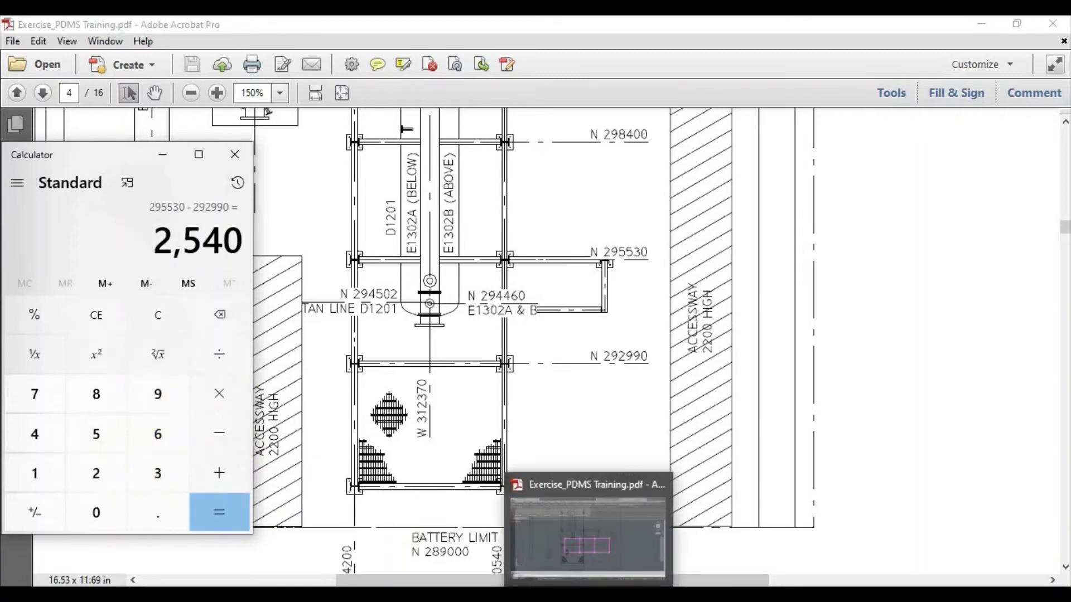
Switch back to the CADWorx frame definition and set row C's distance to 2540.
{"action": "mouse_move", "coordinate": [595, 594]}
{"action": "left_click", "coordinate": [596, 544]}
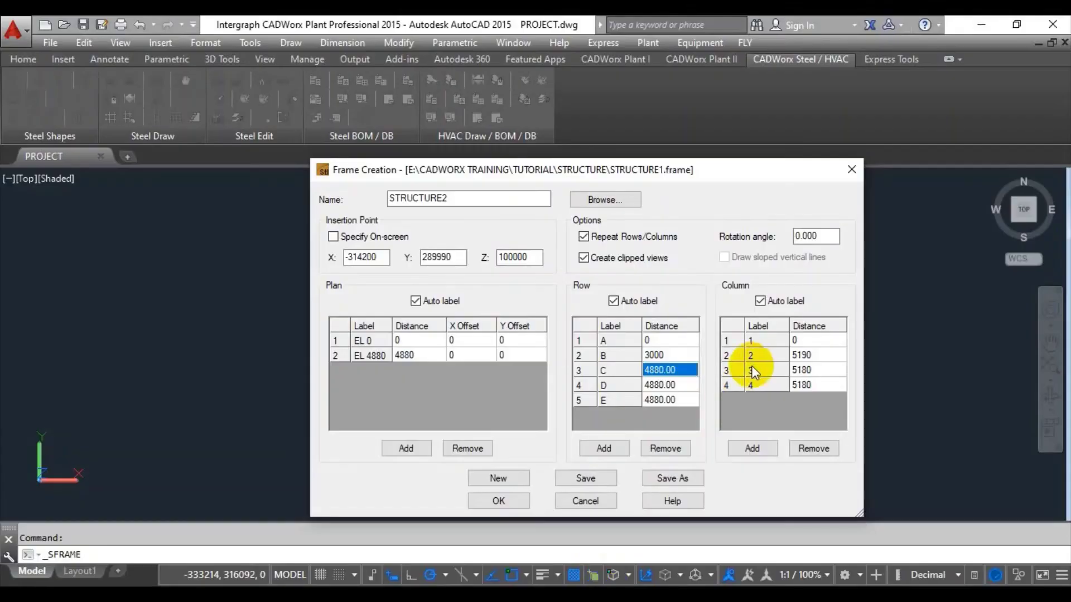
{"action": "left_click", "coordinate": [690, 377]}
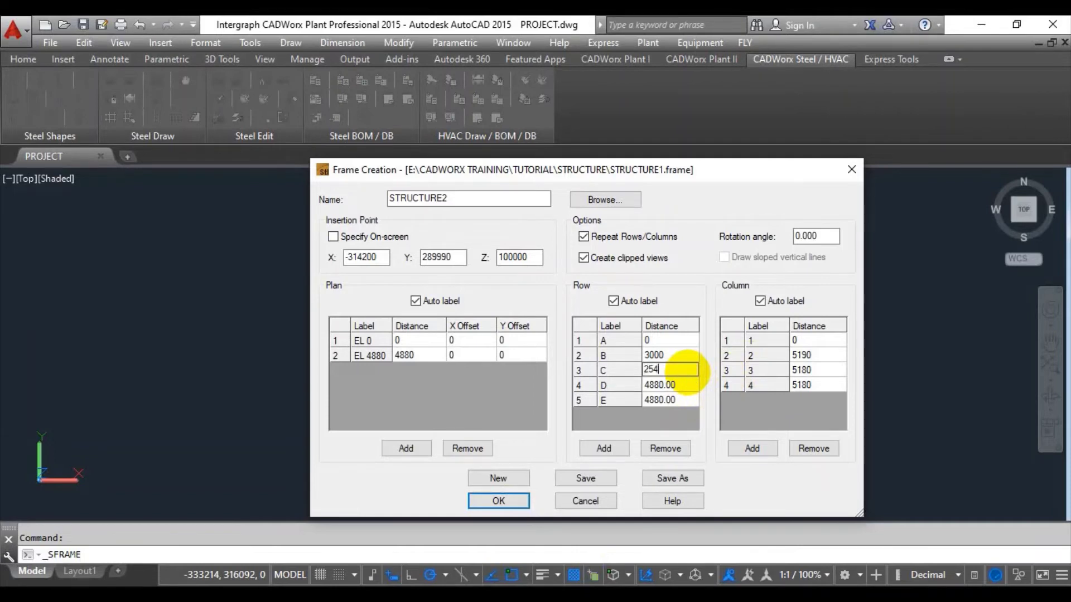
{"action": "type", "text": "2540"}
{"action": "left_click", "coordinate": [681, 383]}
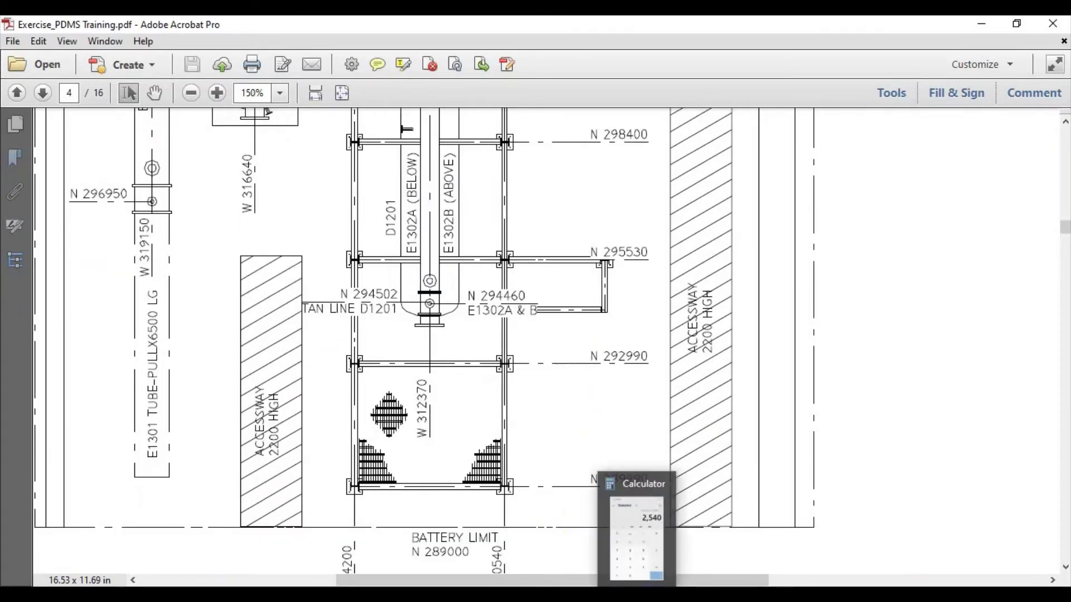
Calculate row D's spacing from the plan's north coordinates in Calculator as 298400 minus 295530.
{"action": "left_click", "coordinate": [610, 567]}
{"action": "left_click", "coordinate": [96, 474]}
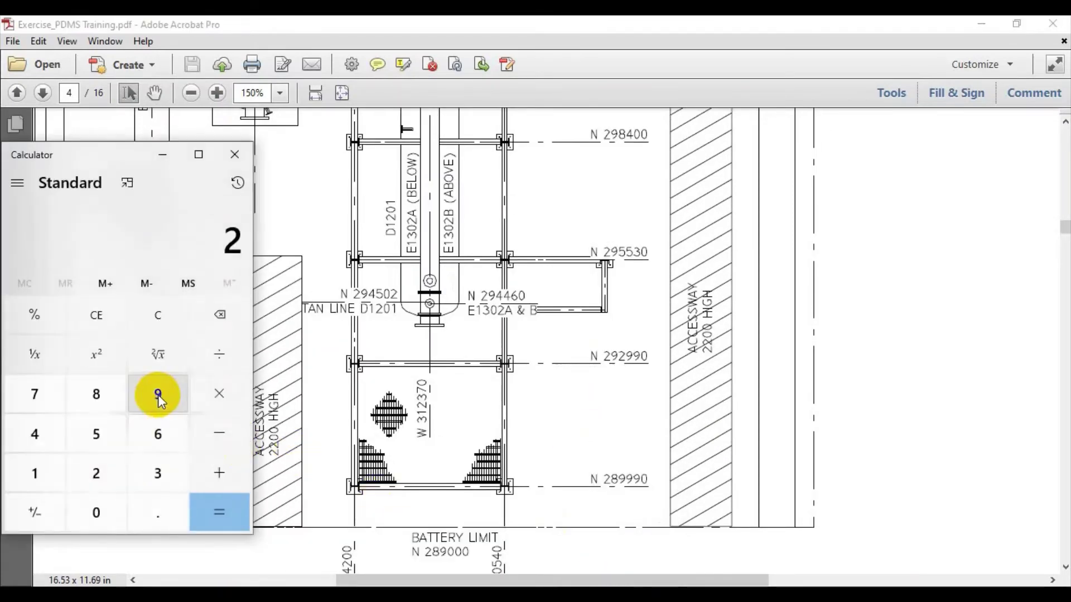
{"action": "left_click", "coordinate": [158, 394]}
{"action": "left_click", "coordinate": [109, 396]}
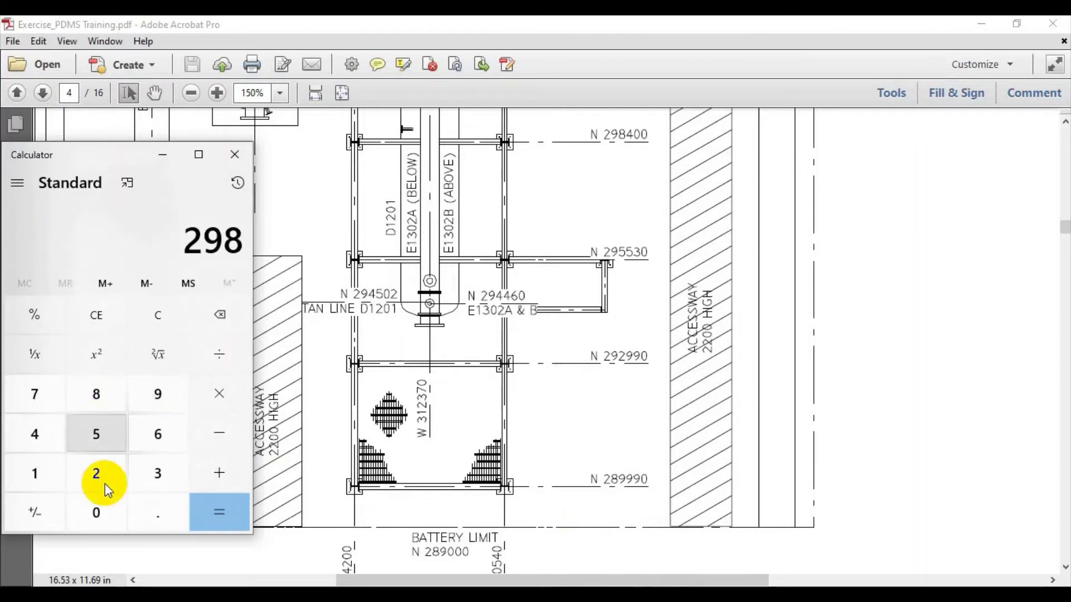
{"action": "left_click", "coordinate": [38, 435]}
{"action": "left_click", "coordinate": [91, 516]}
{"action": "left_click", "coordinate": [90, 516]}
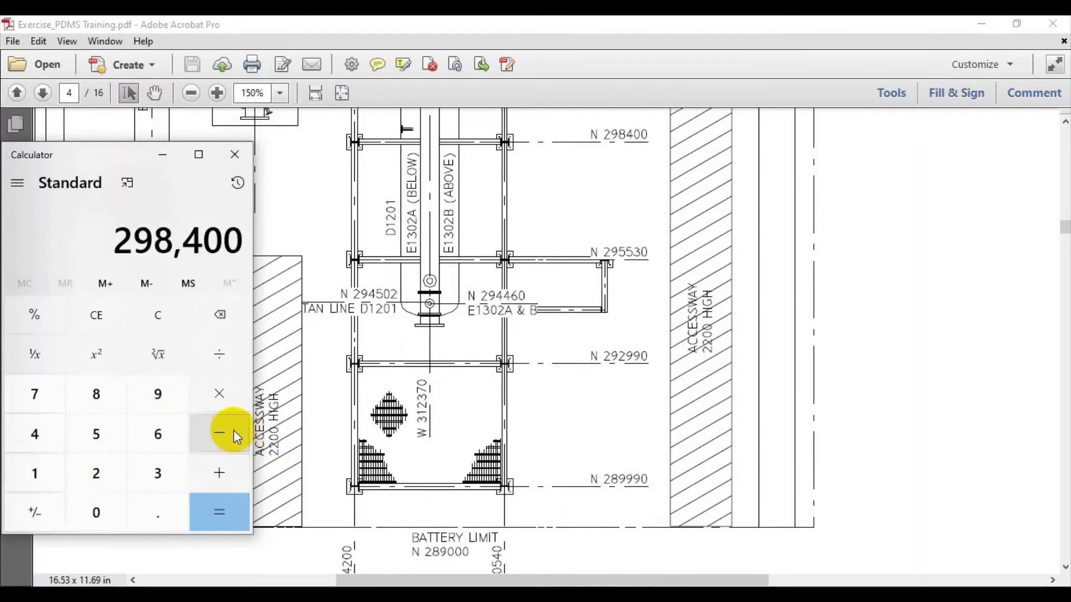
{"action": "left_click", "coordinate": [232, 431]}
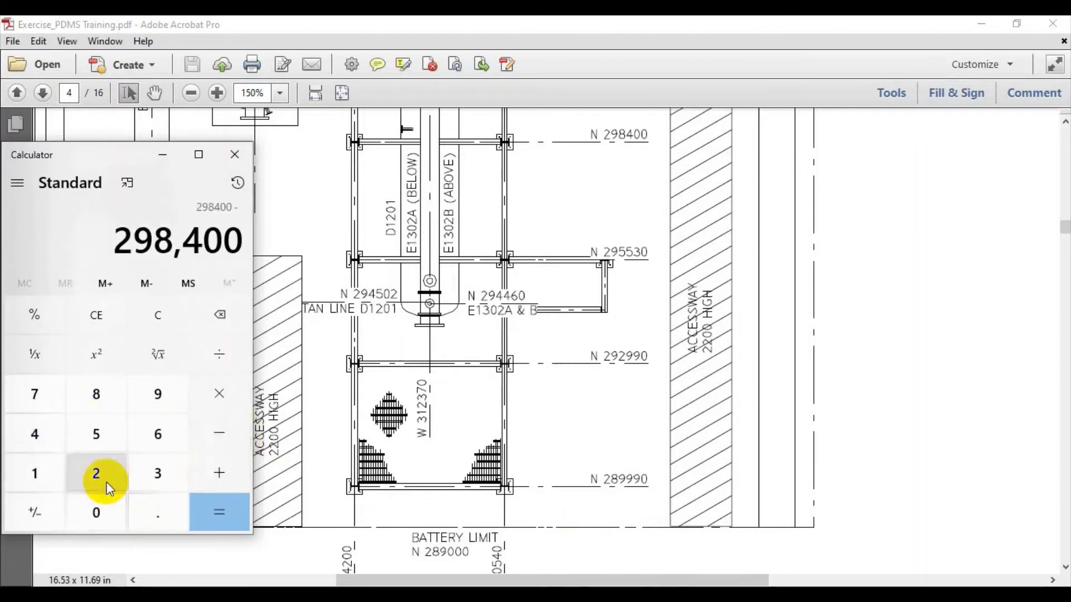
{"action": "left_click", "coordinate": [96, 471]}
{"action": "left_click", "coordinate": [158, 398]}
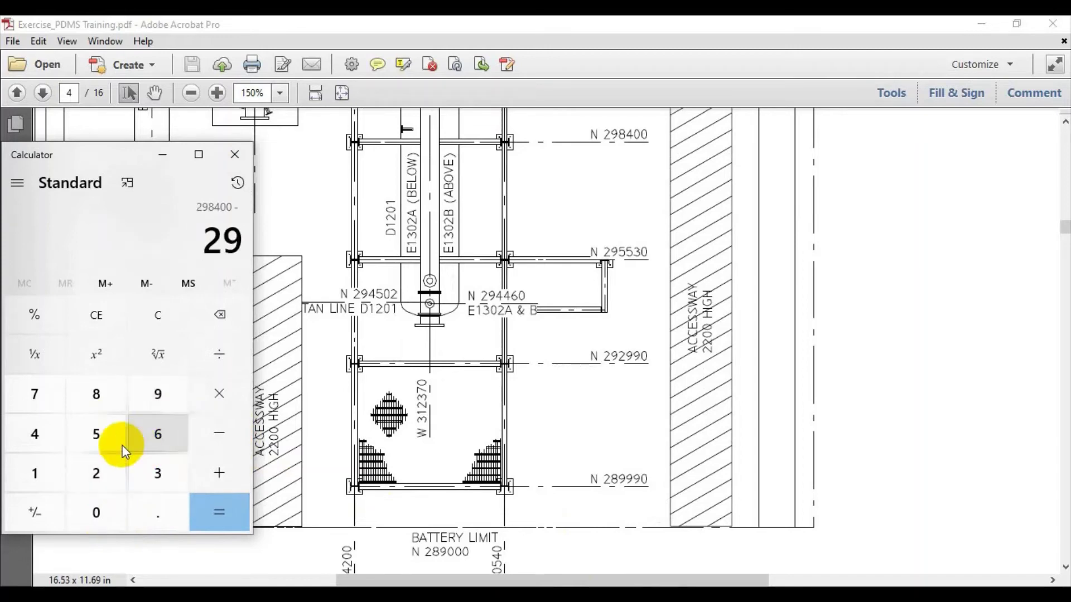
{"action": "left_click", "coordinate": [112, 432]}
{"action": "left_click", "coordinate": [111, 432]}
{"action": "left_click", "coordinate": [156, 478]}
{"action": "left_click", "coordinate": [114, 519]}
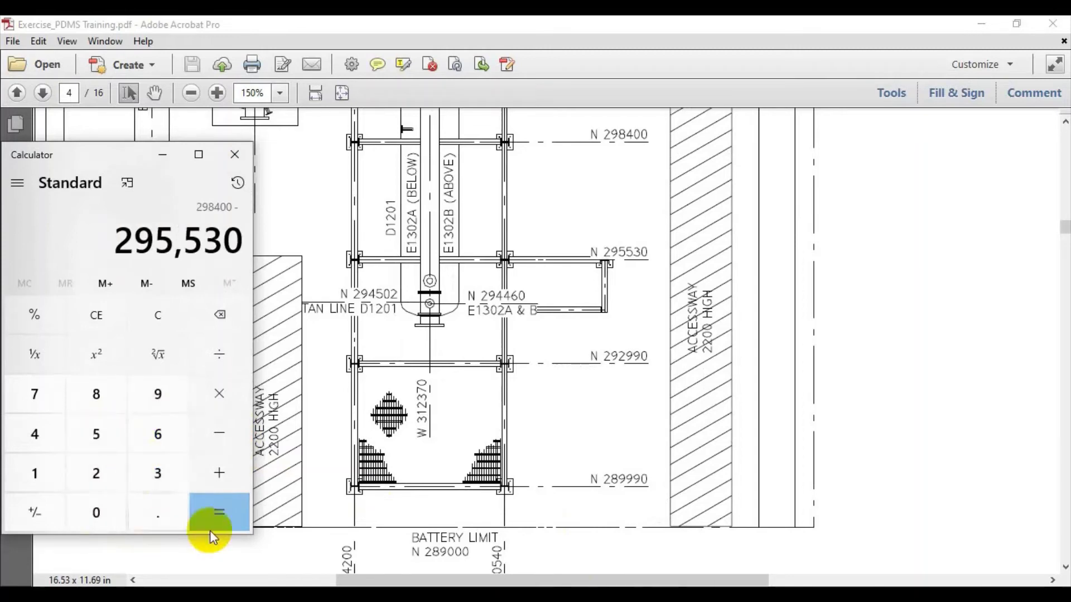
{"action": "left_click", "coordinate": [229, 511]}
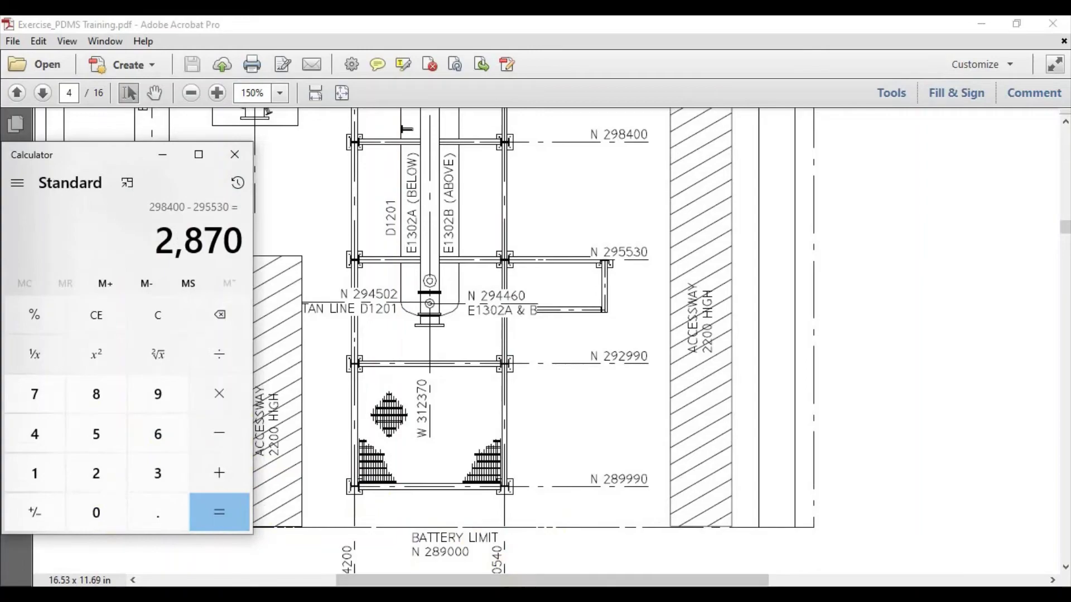
Switch back to the CADWorx frame definition and set row D's distance to 2870.
{"action": "key", "text": "alt+Tab"}
{"action": "key", "text": "alt+Tab"}
{"action": "double_click", "coordinate": [684, 385]}
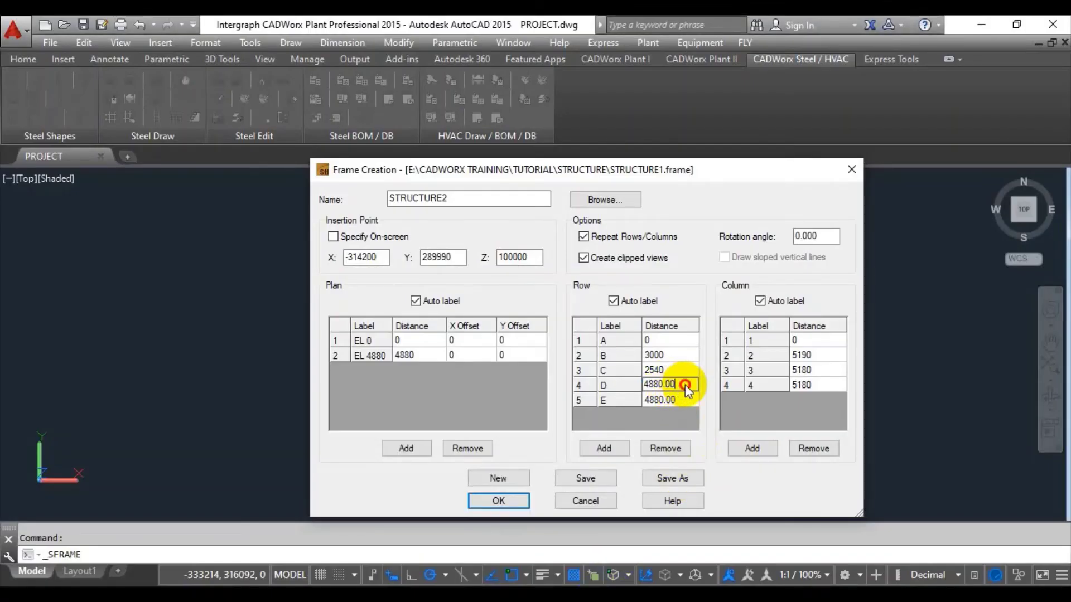
{"action": "left_click_drag", "start_coordinate": [684, 385], "coordinate": [646, 388]}
{"action": "key", "text": "BackSpace"}
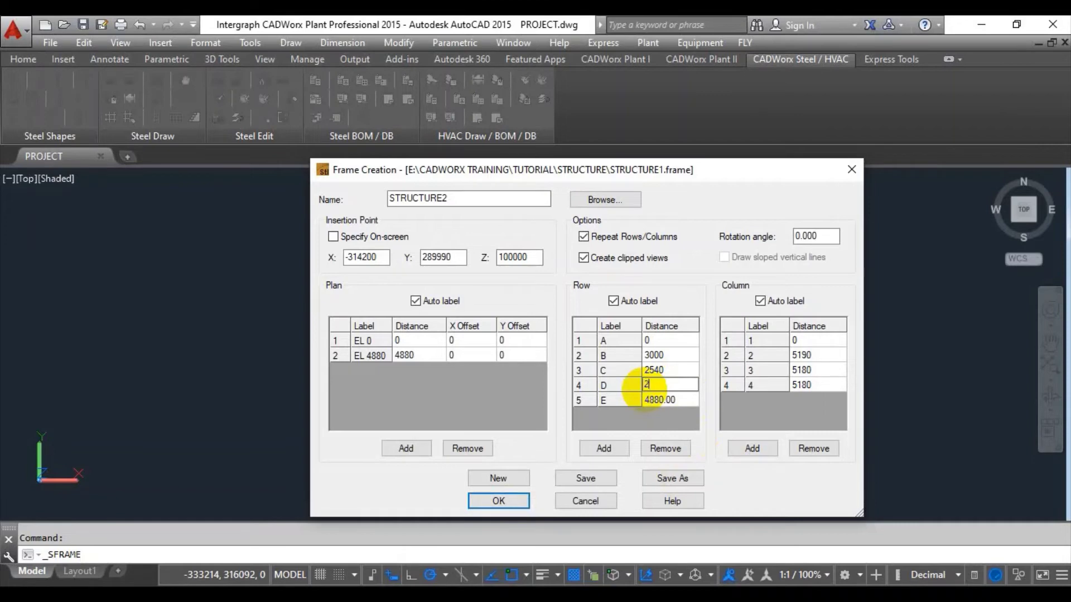
{"action": "type", "text": "2870"}
{"action": "left_click", "coordinate": [662, 403]}
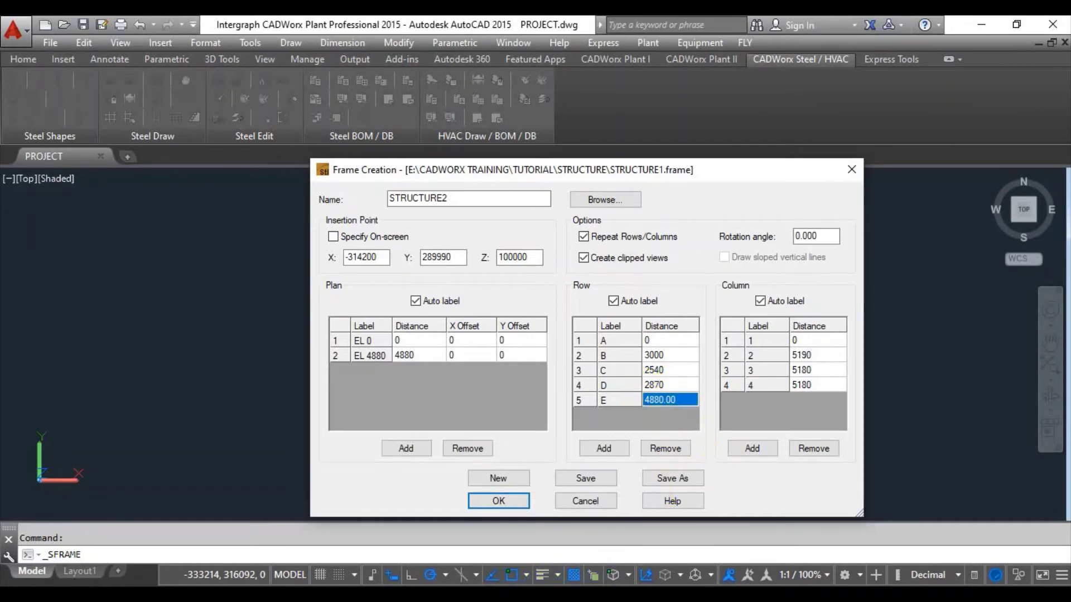
Look up the northernmost grid line of the structure in the PDF plan and calculate 301140 minus 298400 in Calculator.
{"action": "key", "text": "alt+Tab"}
{"action": "scroll", "coordinate": [558, 423], "scroll_direction": "up", "scroll_amount": 5}
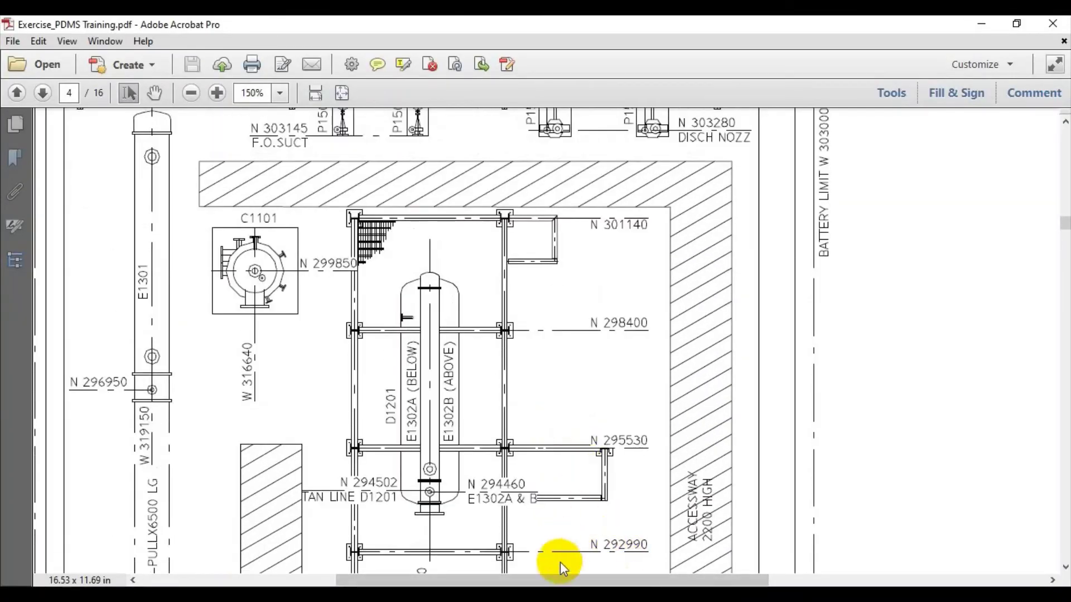
{"action": "key", "text": "alt+Tab"}
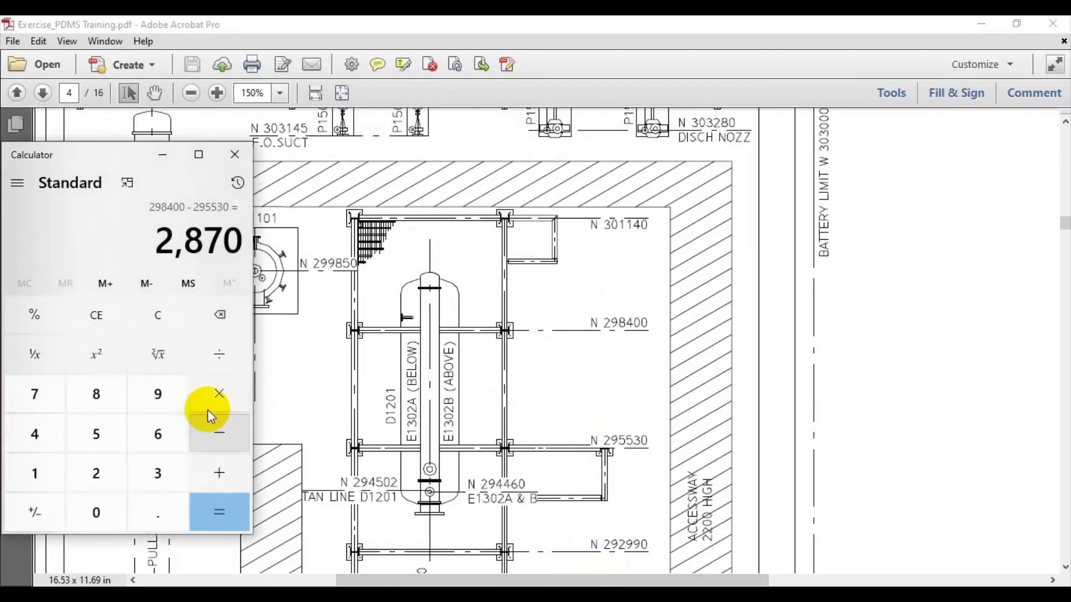
{"action": "left_click", "coordinate": [167, 478]}
{"action": "left_click", "coordinate": [113, 506]}
{"action": "left_click", "coordinate": [48, 480]}
{"action": "left_click", "coordinate": [48, 480]}
{"action": "left_click", "coordinate": [46, 434]}
{"action": "left_click", "coordinate": [95, 509]}
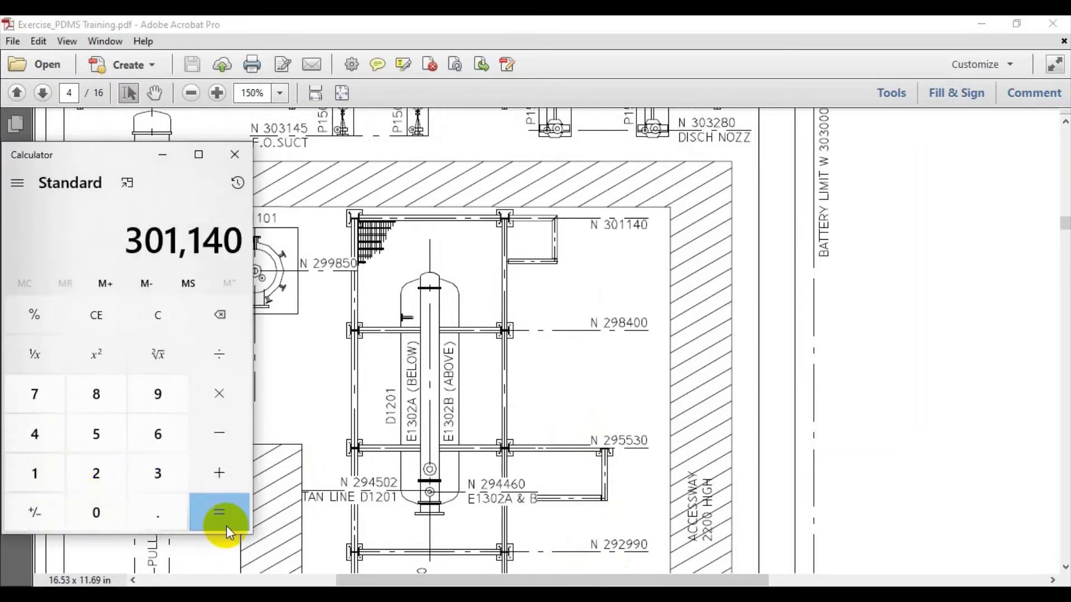
{"action": "left_click", "coordinate": [229, 433]}
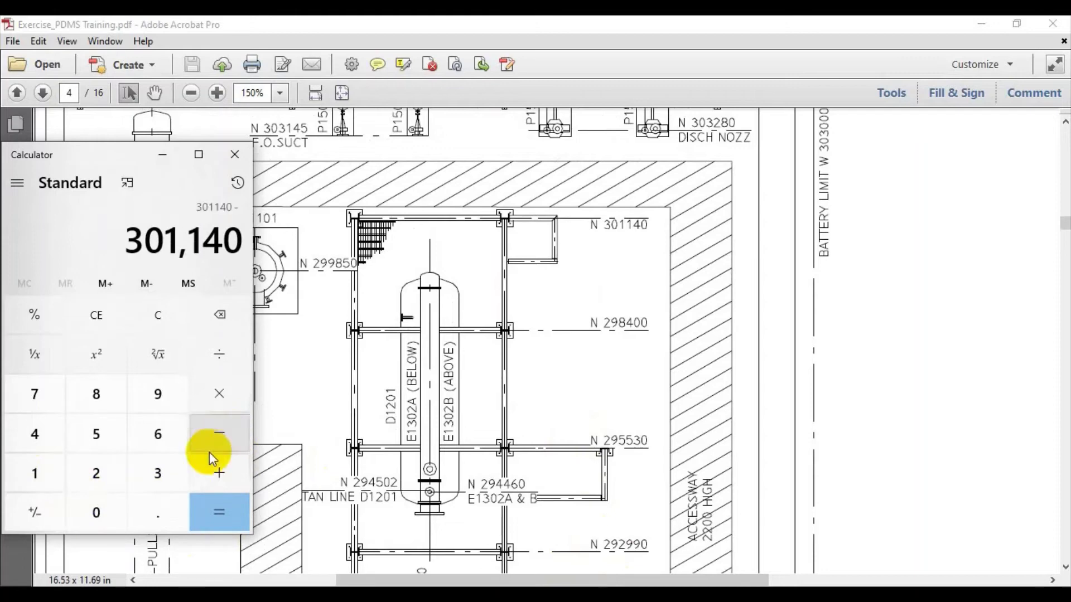
{"action": "left_click", "coordinate": [102, 464]}
{"action": "left_click", "coordinate": [156, 395]}
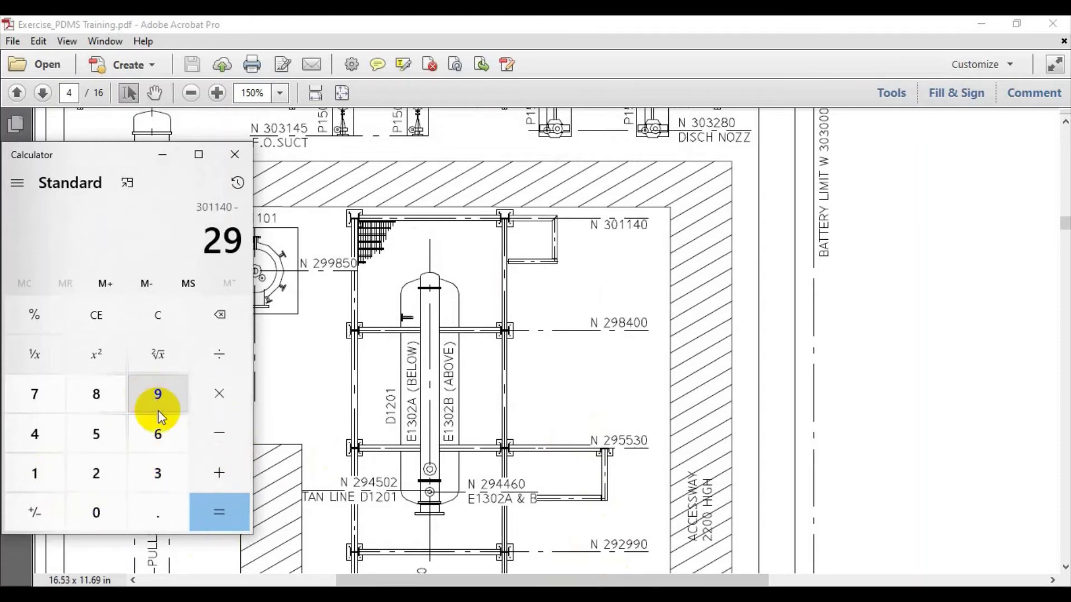
{"action": "left_click", "coordinate": [94, 397]}
{"action": "left_click", "coordinate": [35, 438]}
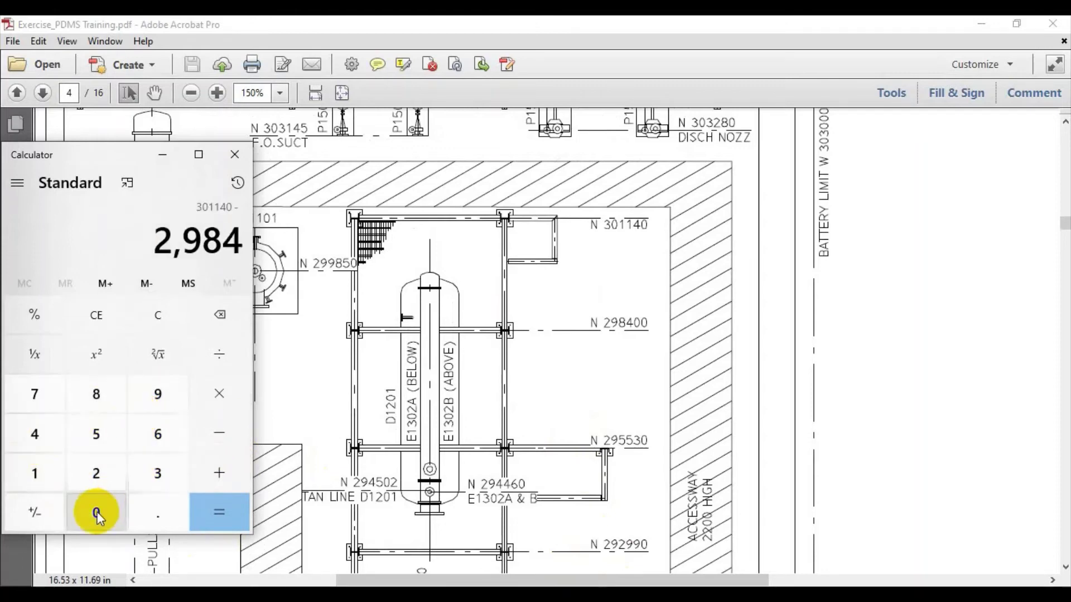
{"action": "left_click", "coordinate": [97, 513]}
{"action": "left_click", "coordinate": [97, 512]}
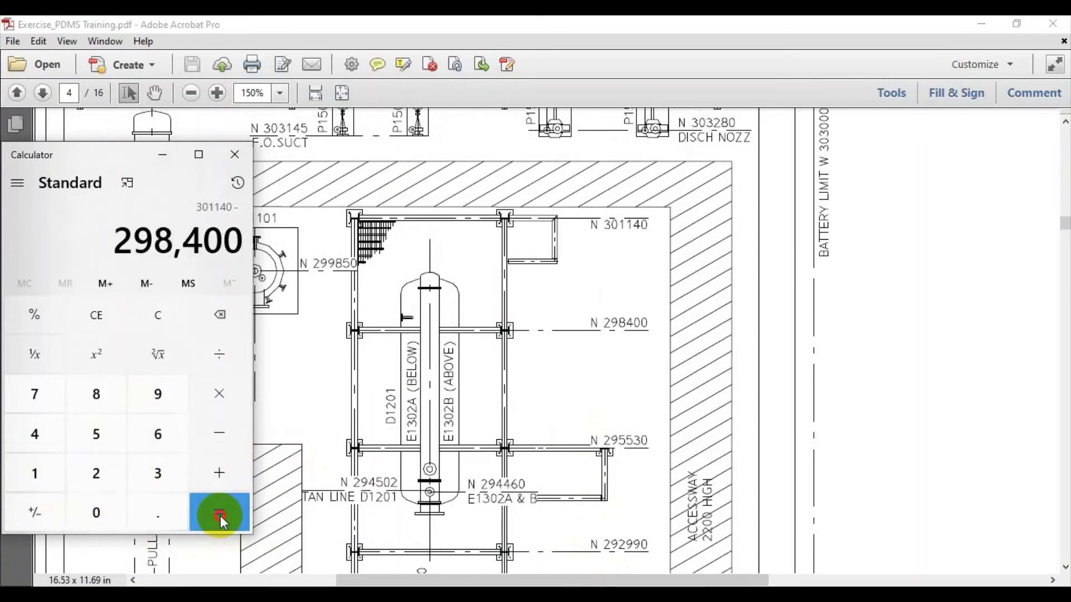
{"action": "left_click", "coordinate": [219, 512]}
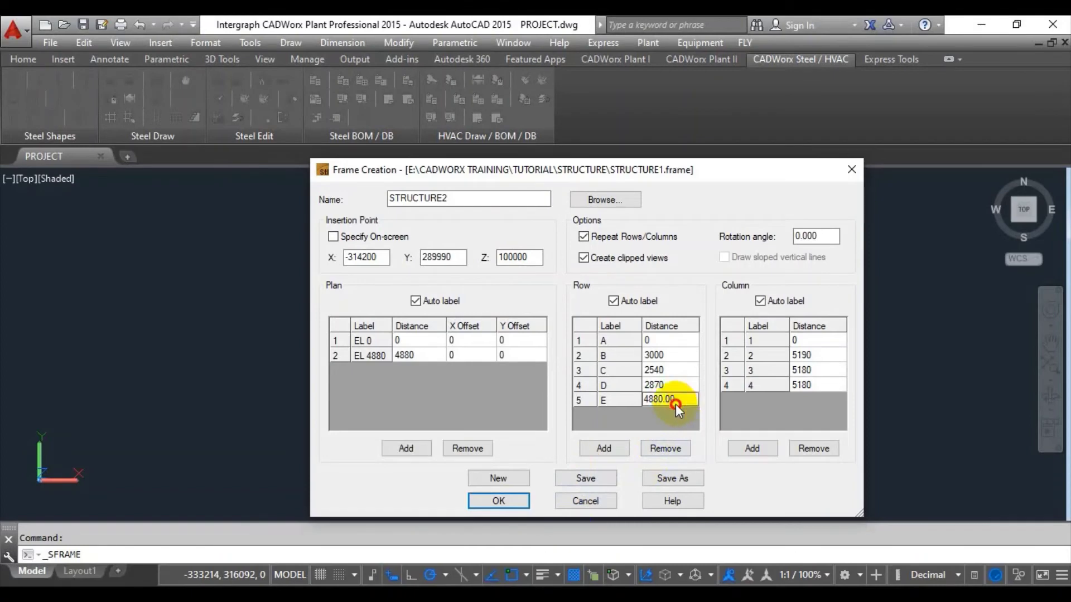
Return to the CADWorx frame definition, set row E's distance to 2740 and remove columns 3 and 4.
{"action": "type", "text": "2740"}
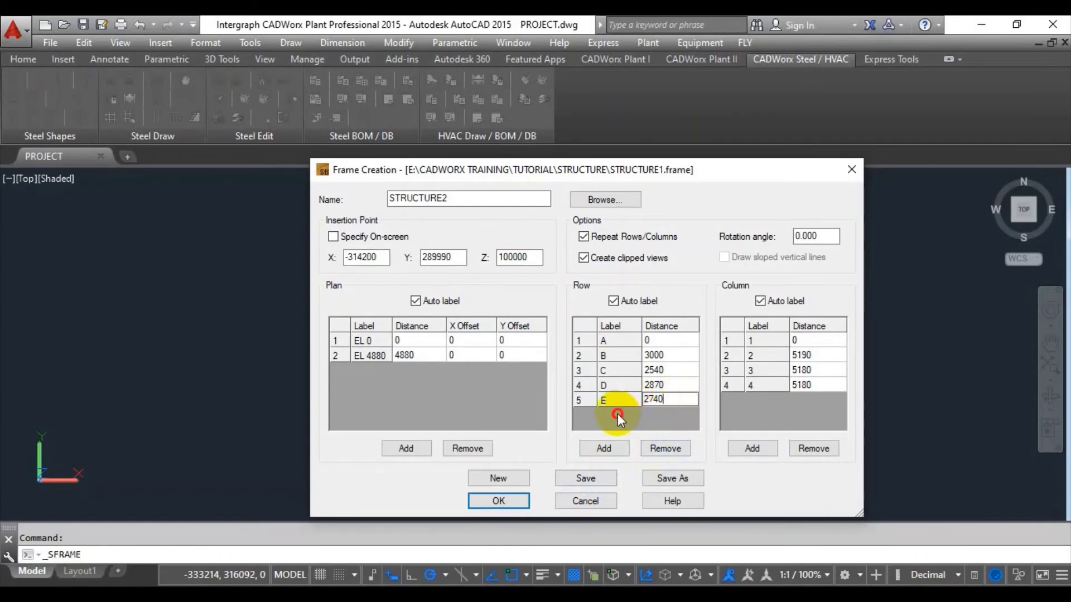
{"action": "key", "text": "Return"}
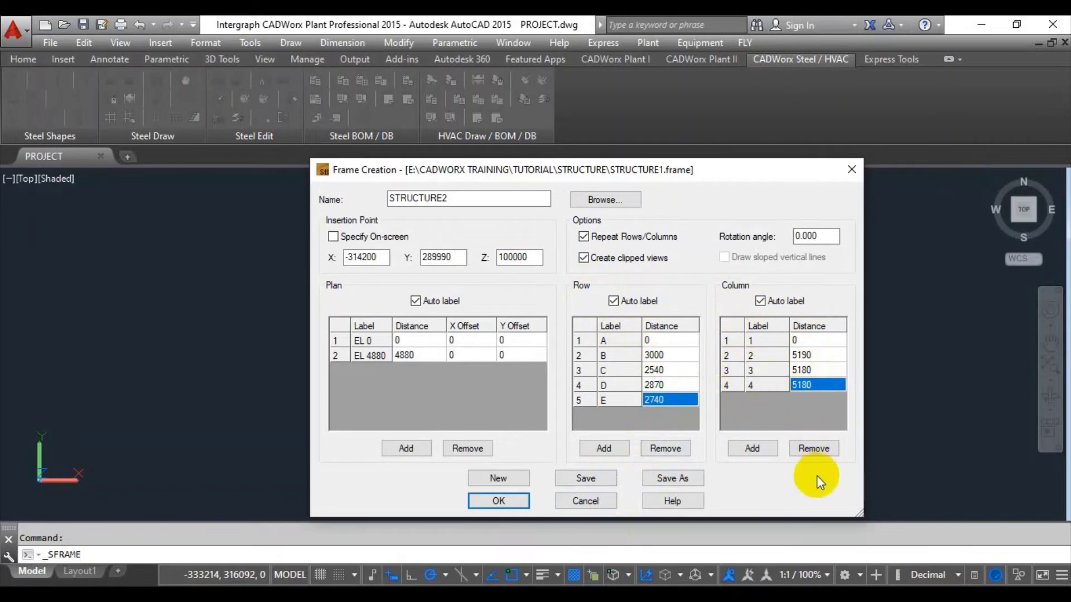
{"action": "left_click", "coordinate": [812, 451]}
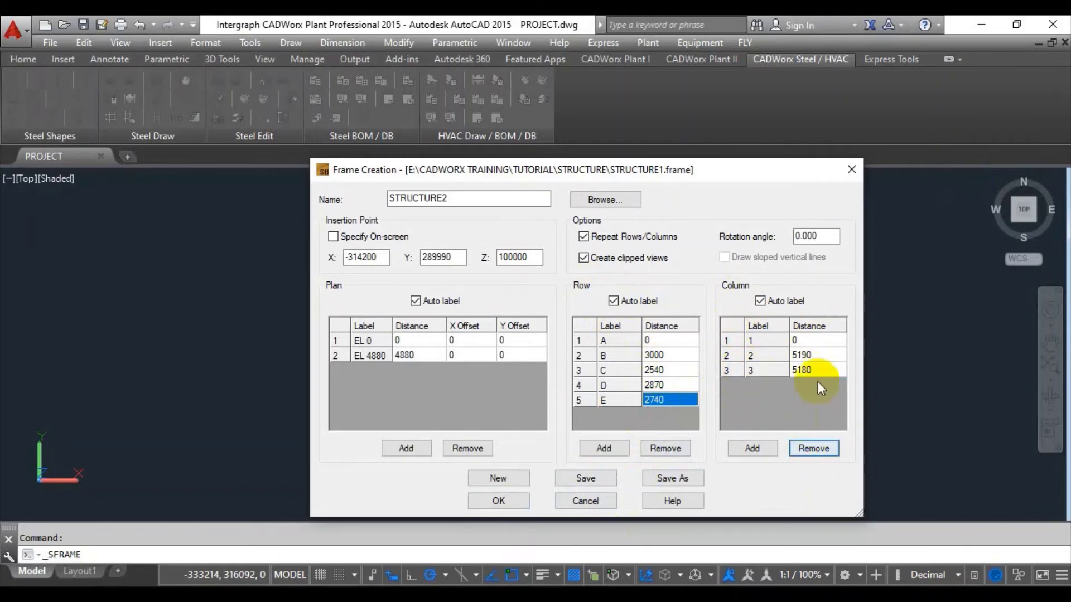
{"action": "left_click", "coordinate": [818, 453]}
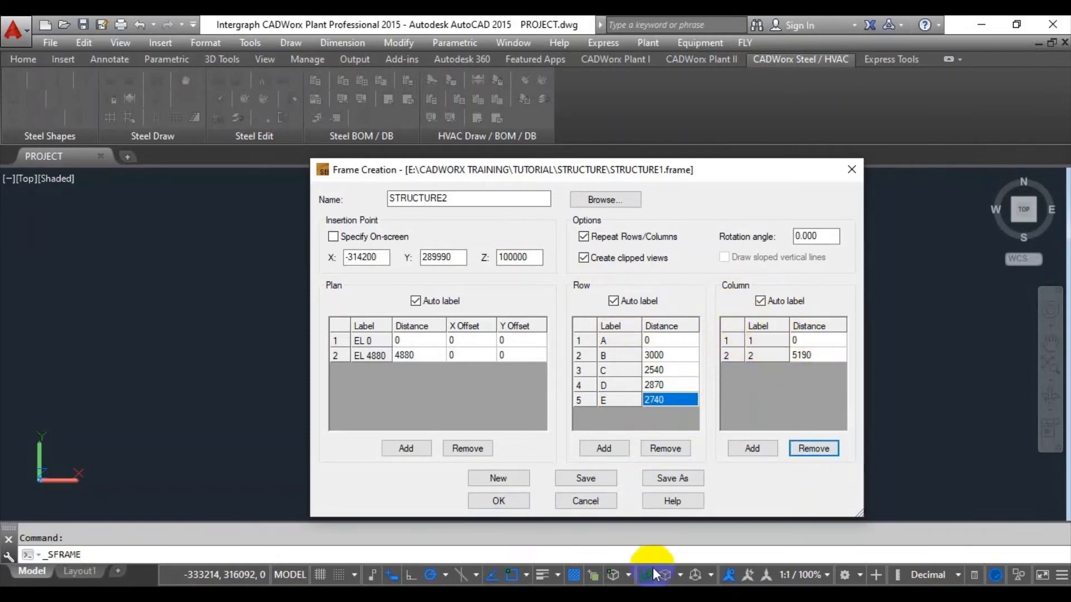
Look up the structure's two west grid coordinates in the PDF plan and calculate 314200 minus 310540 in Calculator.
{"action": "left_click", "coordinate": [580, 586]}
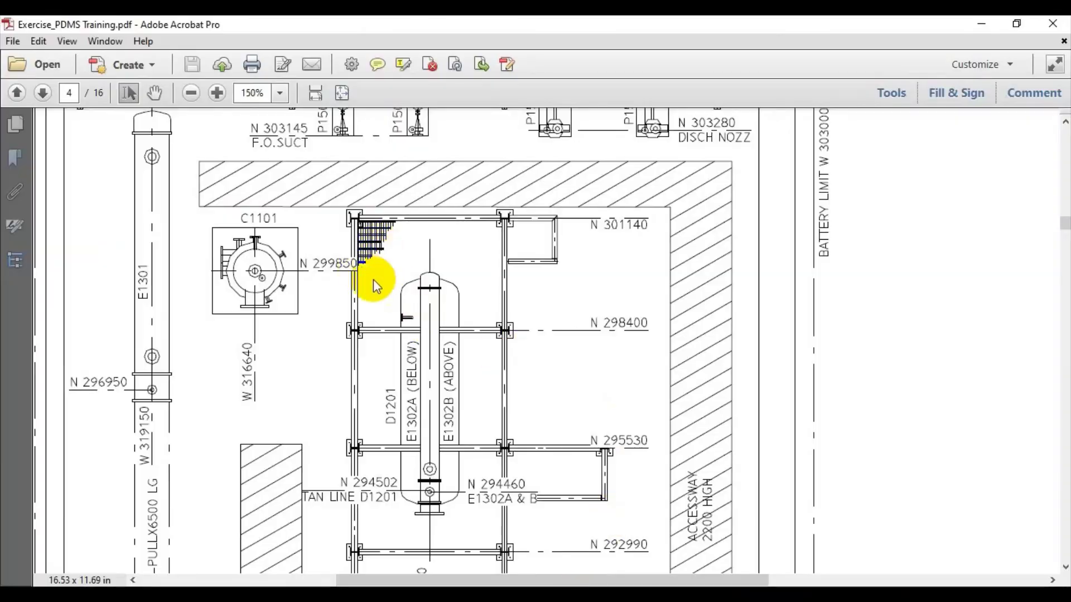
{"action": "scroll", "coordinate": [373, 280], "scroll_direction": "down", "scroll_amount": 3}
{"action": "scroll", "coordinate": [510, 502], "scroll_direction": "down", "scroll_amount": 1}
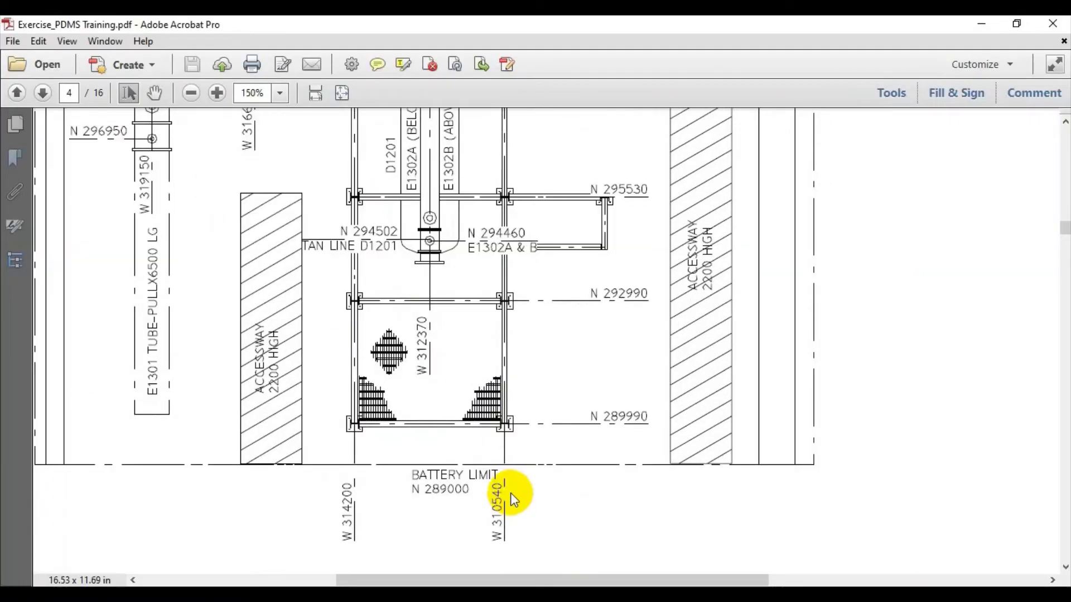
{"action": "left_click", "coordinate": [335, 591]}
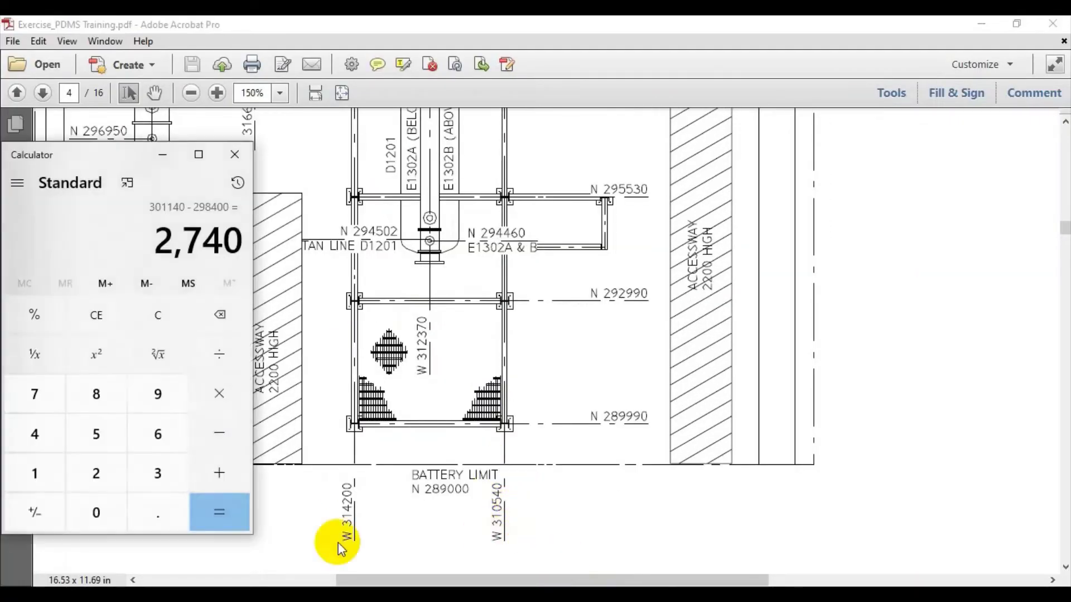
{"action": "left_click", "coordinate": [155, 476]}
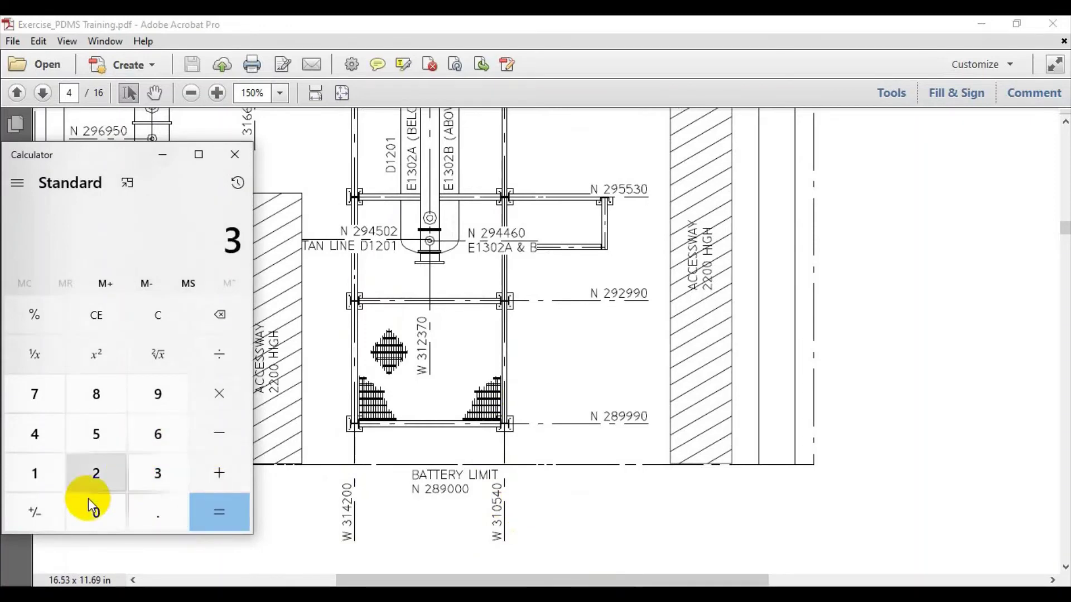
{"action": "left_click", "coordinate": [30, 478]}
{"action": "left_click", "coordinate": [36, 436]}
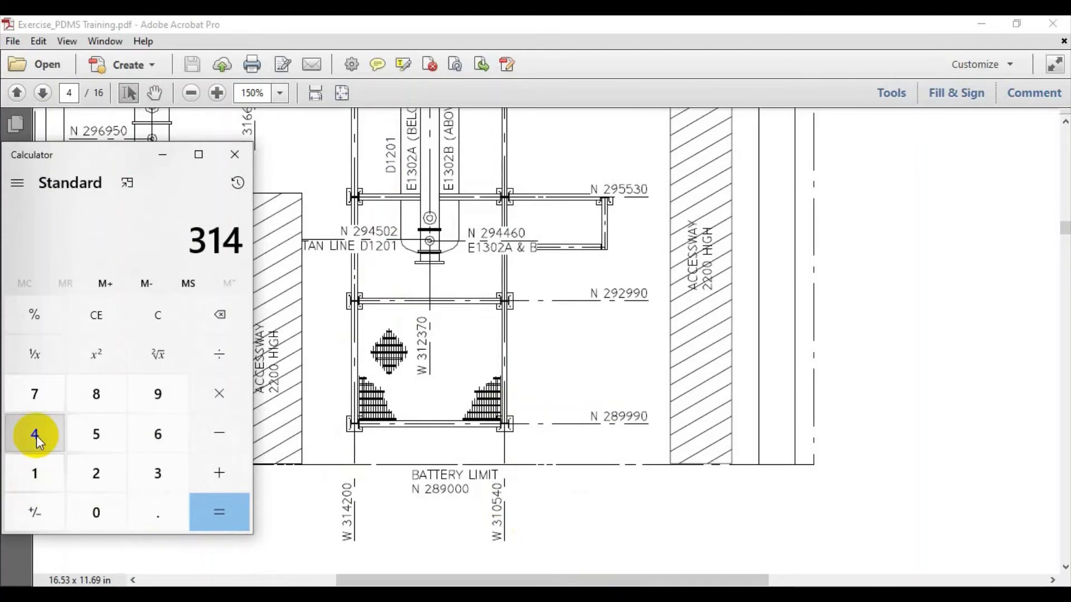
{"action": "left_click", "coordinate": [98, 472]}
{"action": "left_click", "coordinate": [96, 511]}
{"action": "left_click", "coordinate": [96, 511]}
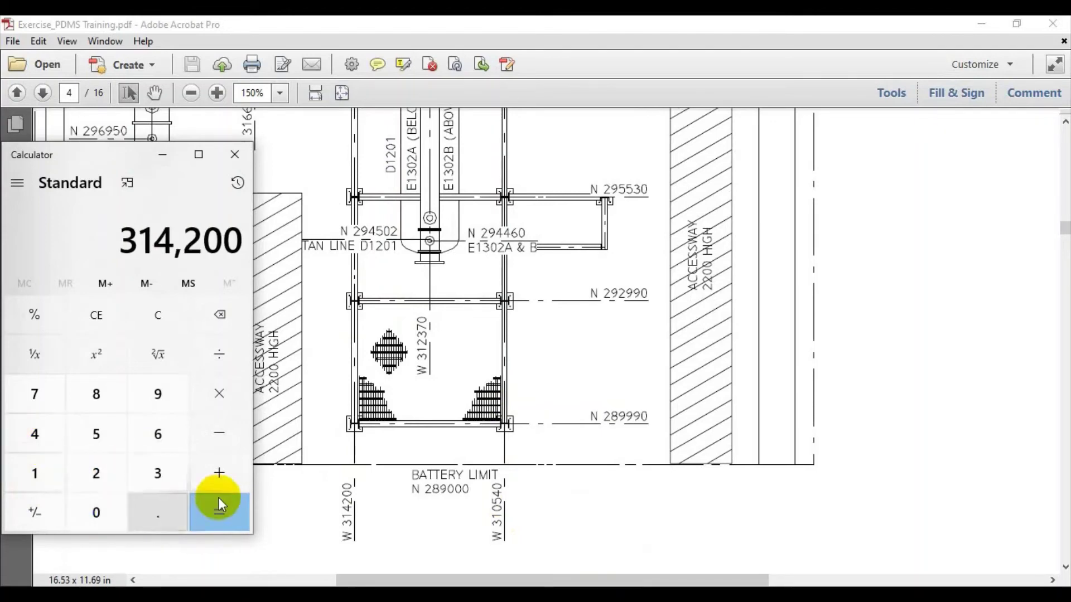
{"action": "left_click", "coordinate": [223, 434]}
{"action": "left_click", "coordinate": [157, 473]}
{"action": "type", "text": "1"}
{"action": "left_click", "coordinate": [96, 516]}
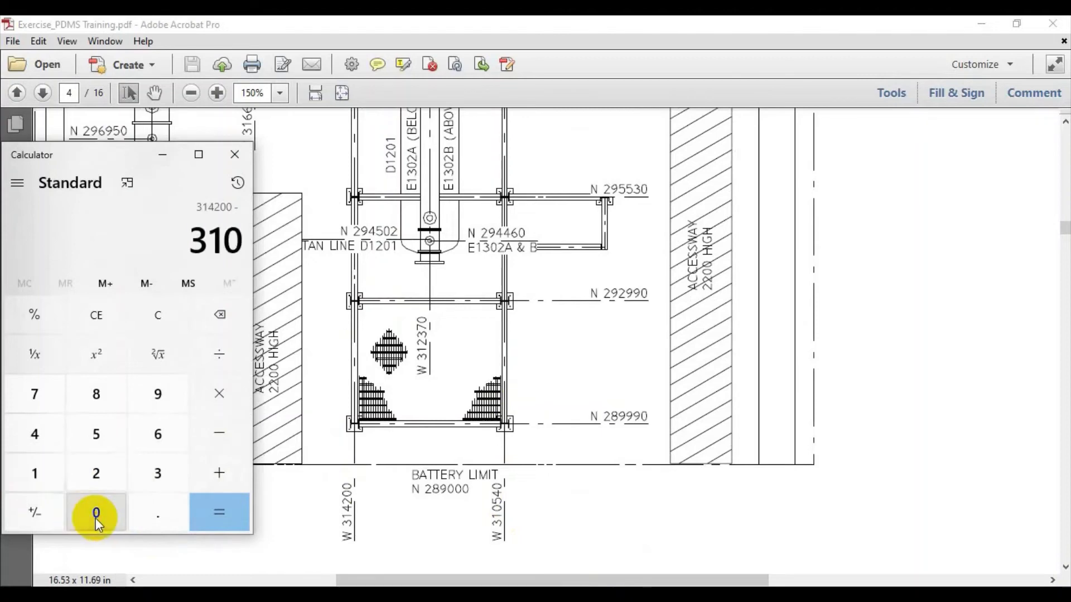
{"action": "left_click", "coordinate": [96, 438]}
{"action": "left_click", "coordinate": [36, 436]}
{"action": "left_click", "coordinate": [96, 512]}
{"action": "left_click", "coordinate": [238, 526]}
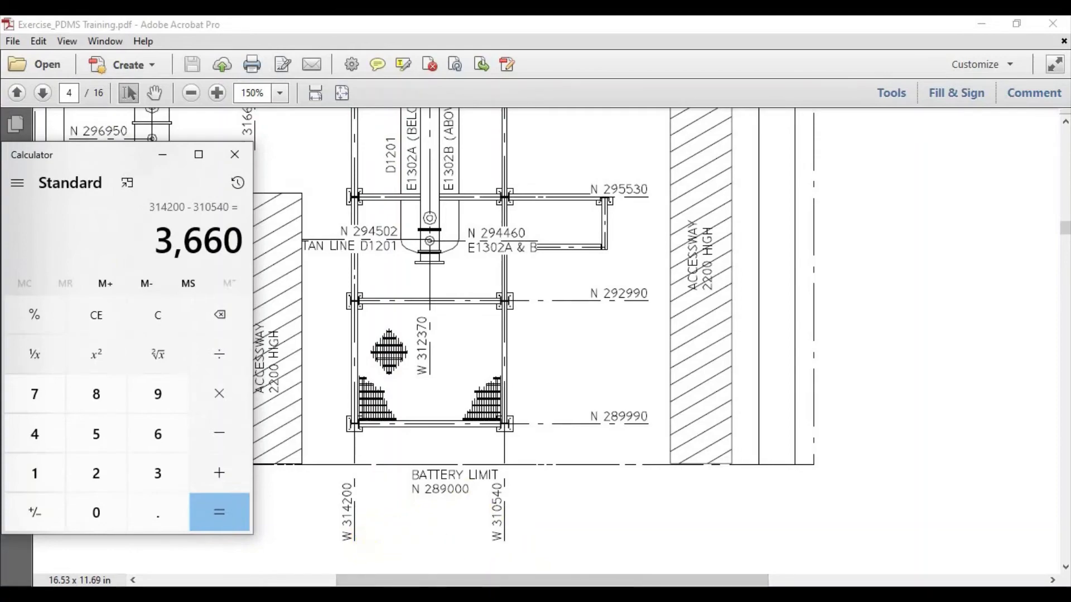
Switch back to the CADWorx frame definition and set column 2's distance to 3660.
{"action": "left_click", "coordinate": [600, 530]}
{"action": "left_click", "coordinate": [807, 355]}
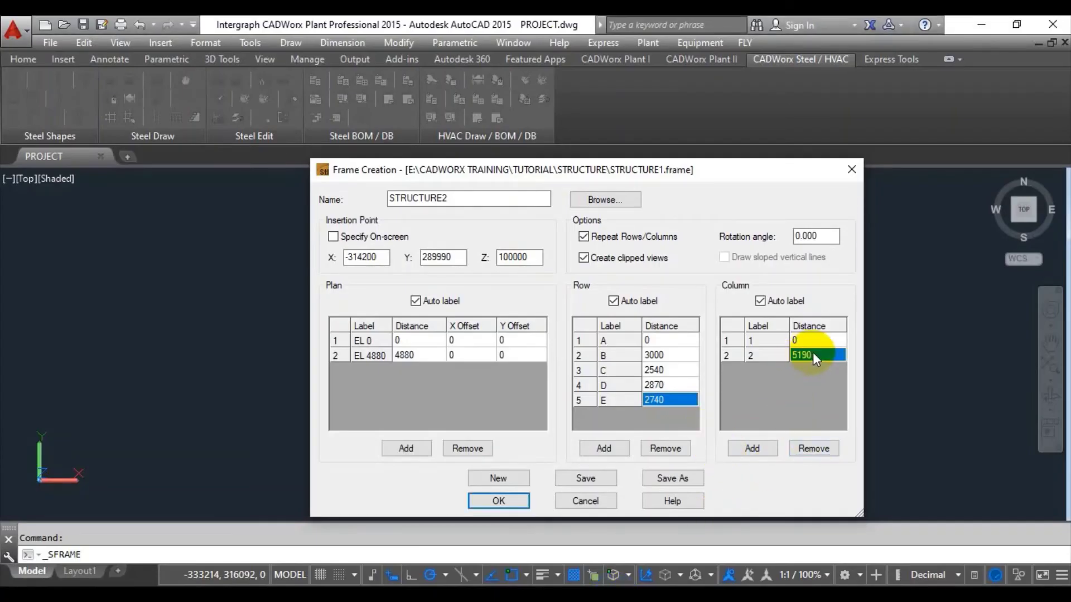
{"action": "type", "text": "3660"}
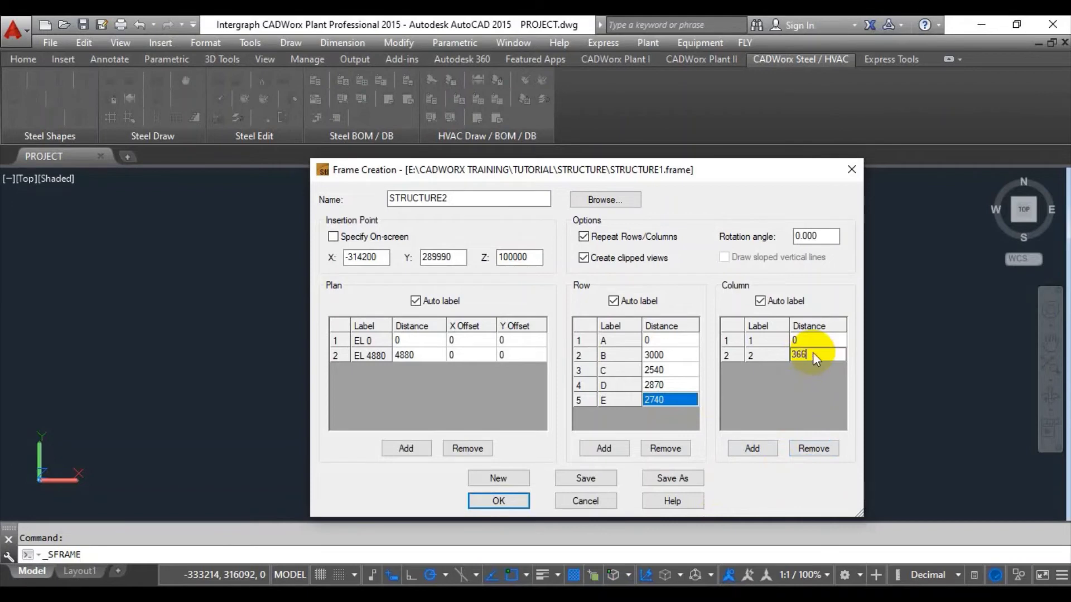
{"action": "left_click", "coordinate": [770, 408]}
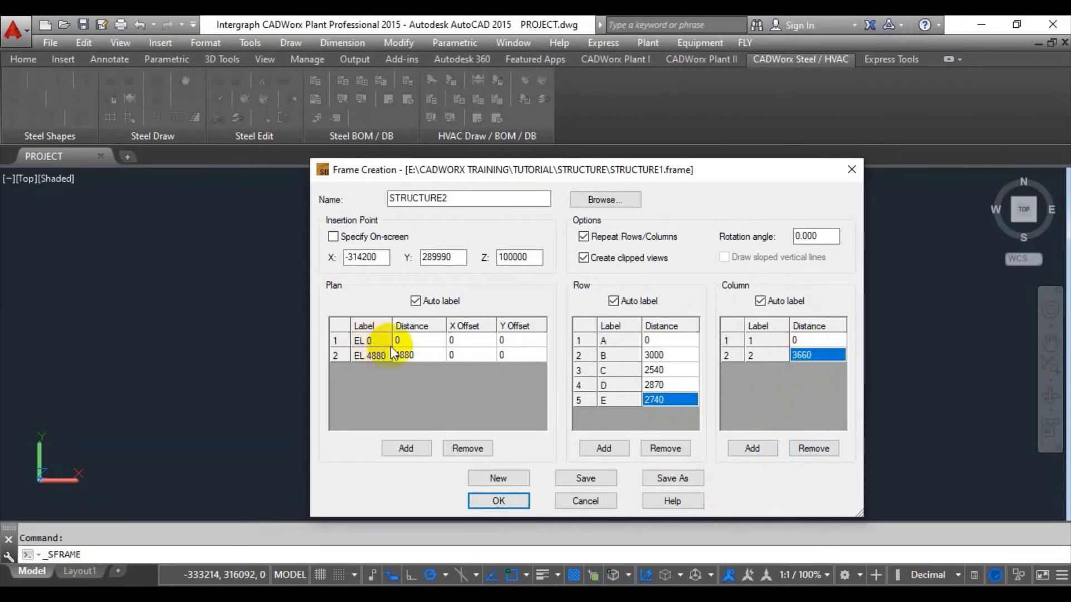
Examine the plot plan in the PDF, including the structure's grid lines, the equipment list and the elevation notes.
{"action": "key", "text": "alt+Tab"}
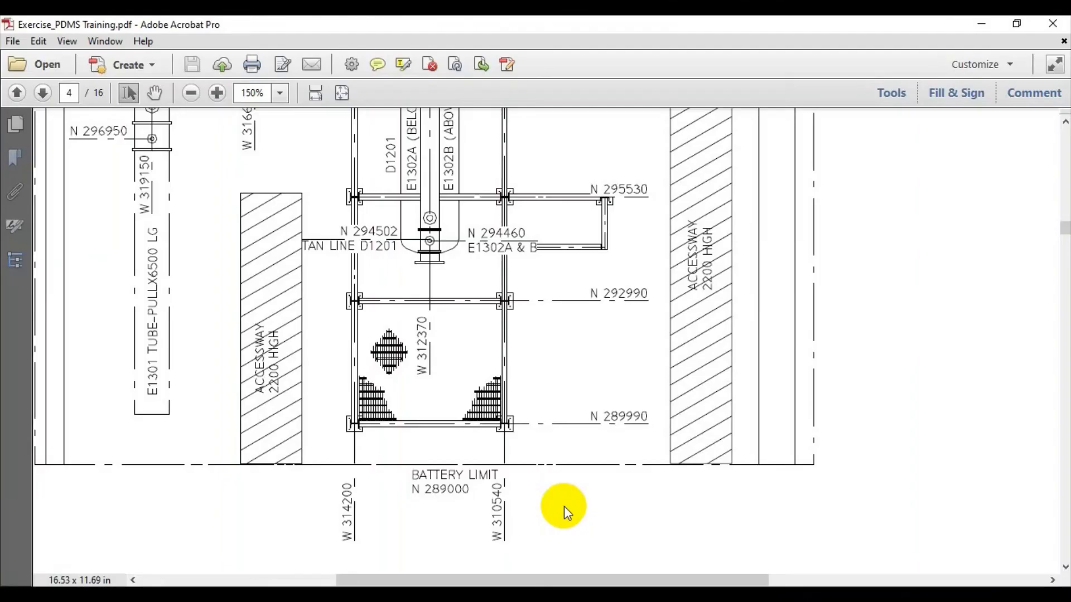
{"action": "scroll", "coordinate": [525, 424], "scroll_direction": "up", "scroll_amount": 10}
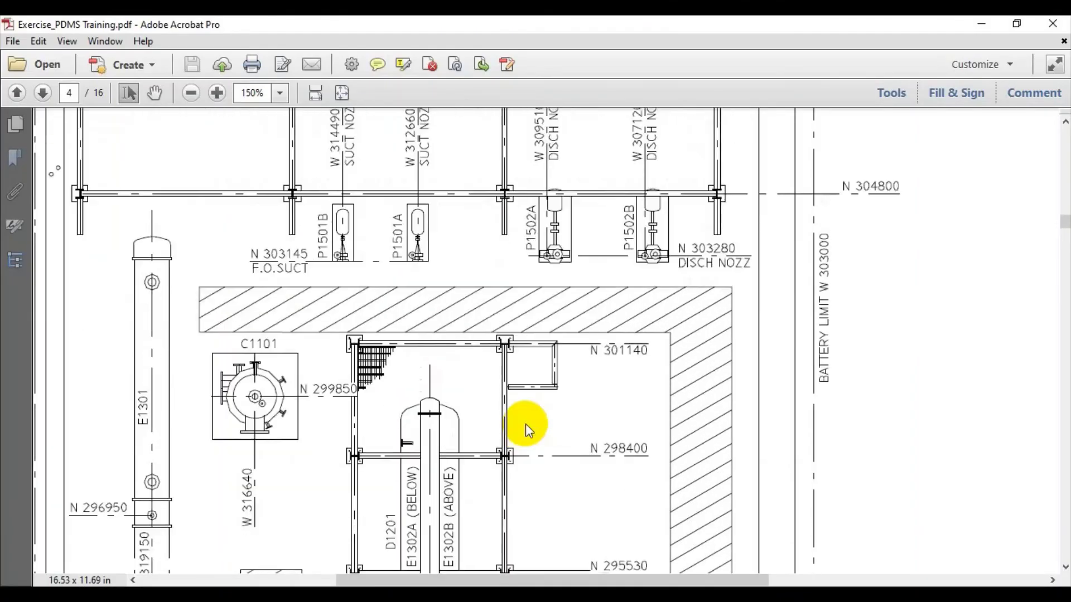
{"action": "scroll", "coordinate": [525, 423], "scroll_direction": "down", "scroll_amount": 8}
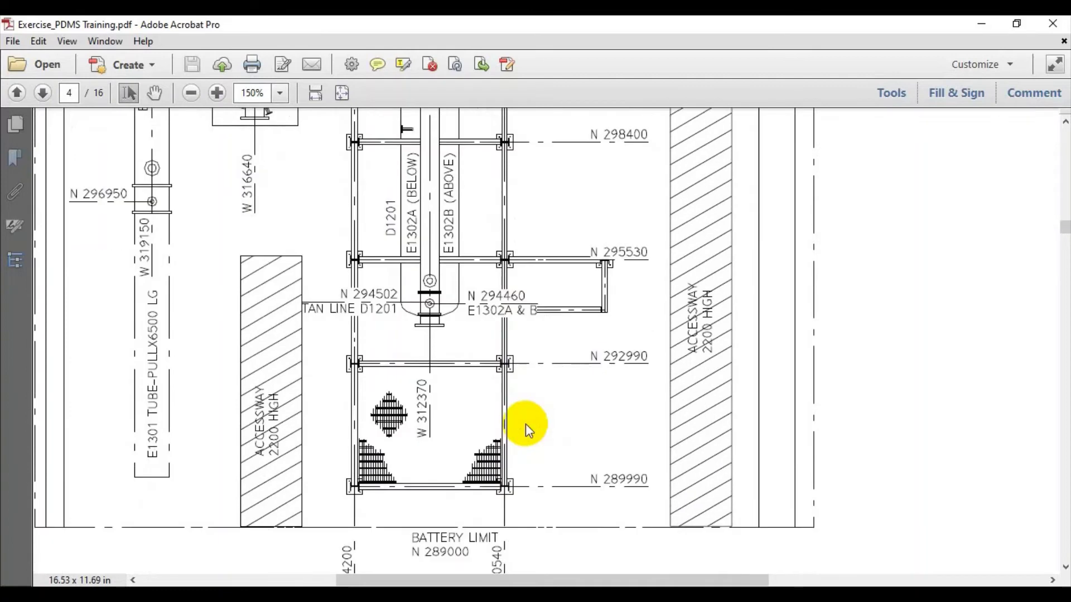
{"action": "scroll", "coordinate": [528, 431], "scroll_direction": "down", "scroll_amount": 6}
{"action": "scroll", "coordinate": [527, 431], "scroll_direction": "up", "scroll_amount": 20}
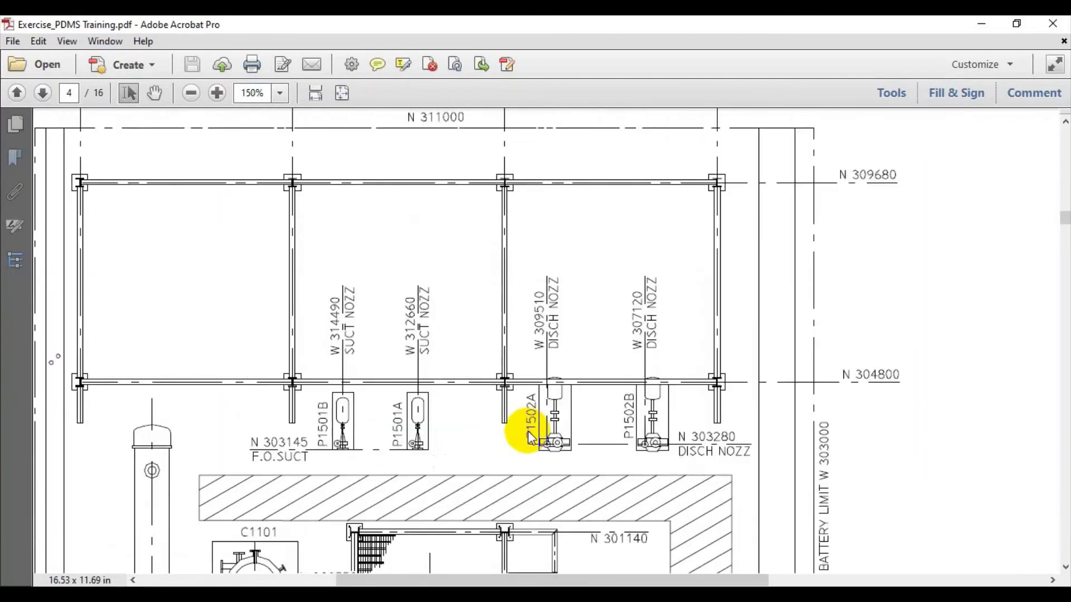
{"action": "scroll", "coordinate": [530, 435], "scroll_direction": "up", "scroll_amount": 2}
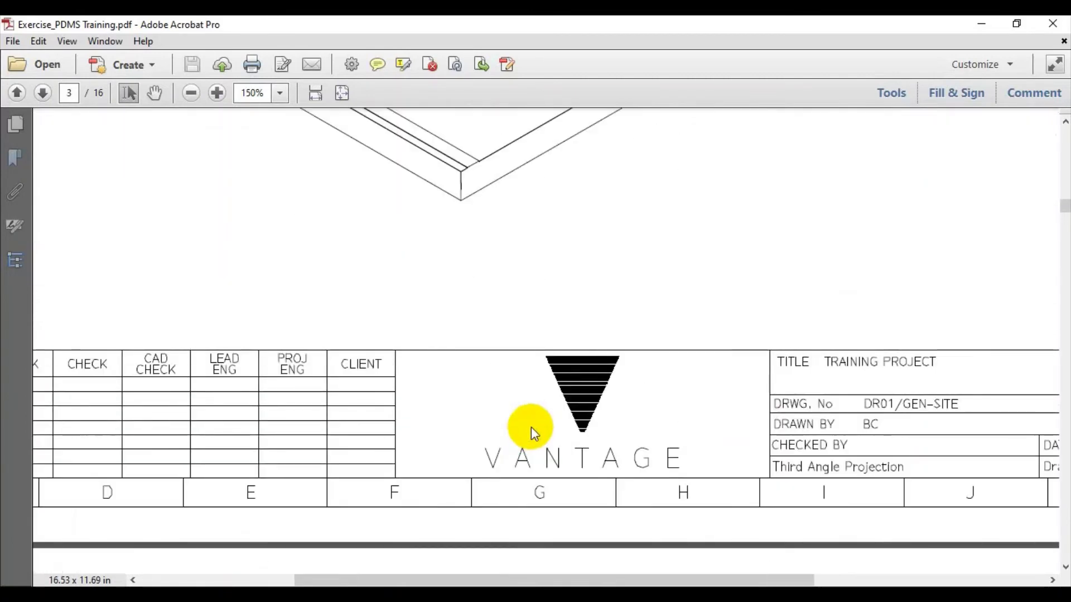
{"action": "scroll", "coordinate": [531, 426], "scroll_direction": "down", "scroll_amount": 2, "text": "ctrl"}
{"action": "scroll", "coordinate": [741, 467], "scroll_direction": "down", "scroll_amount": 10}
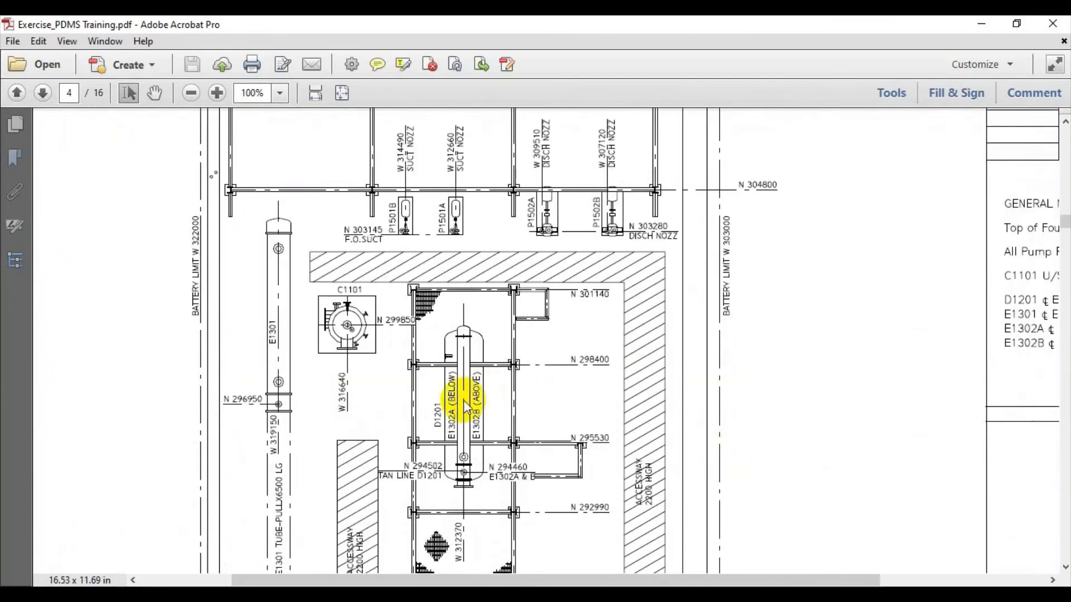
{"action": "scroll", "coordinate": [441, 432], "scroll_direction": "up", "scroll_amount": 2}
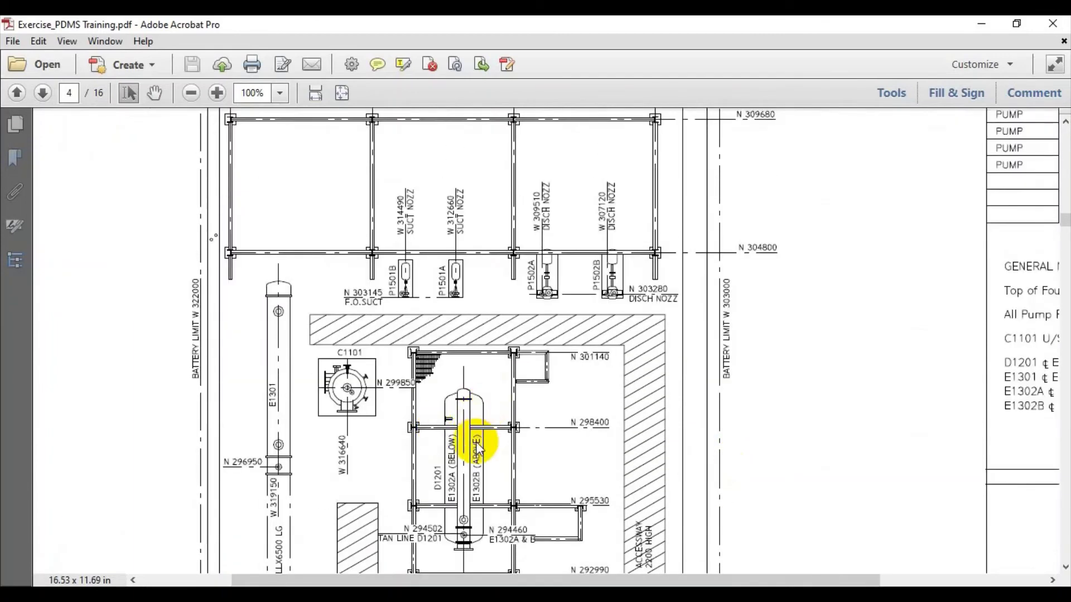
{"action": "scroll", "coordinate": [462, 449], "scroll_direction": "down", "scroll_amount": 1, "text": "ctrl"}
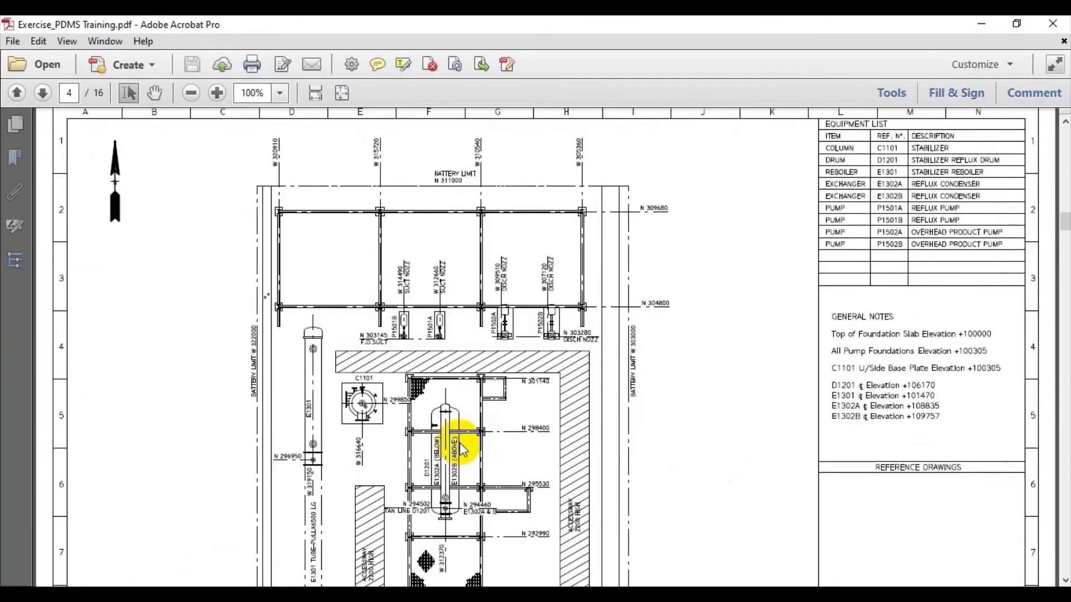
{"action": "scroll", "coordinate": [462, 449], "scroll_direction": "up", "scroll_amount": 1, "text": "ctrl"}
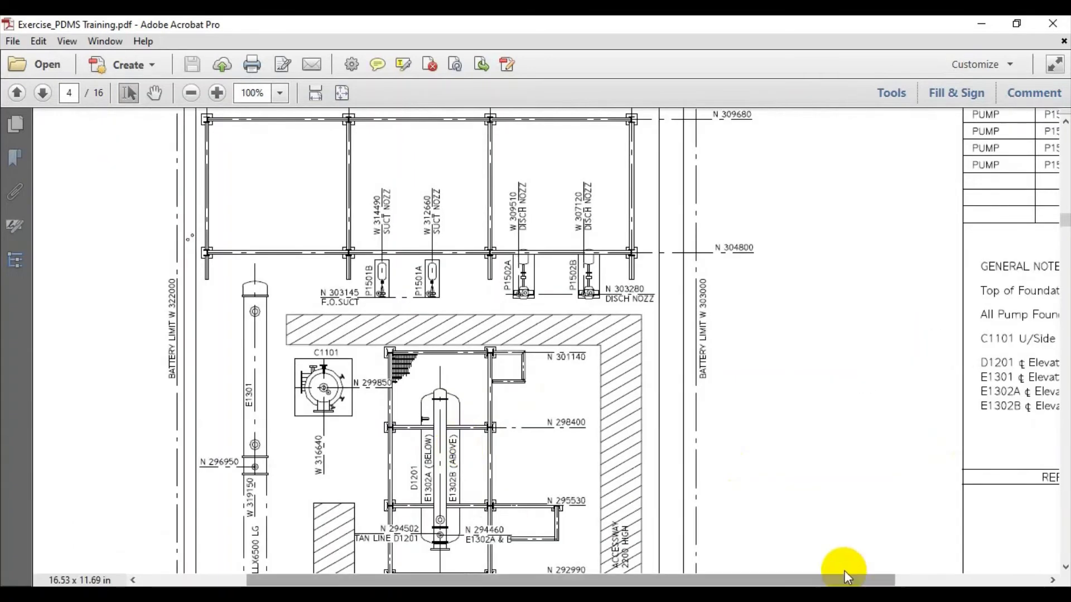
Locate drum D1201 inside the structure on the PDF plan and look up its centreline elevation in the general notes.
{"action": "mouse_move", "coordinate": [854, 583]}
{"action": "left_mouse_down"}
{"action": "mouse_move", "coordinate": [961, 579]}
{"action": "mouse_move", "coordinate": [898, 580]}
{"action": "left_mouse_up"}
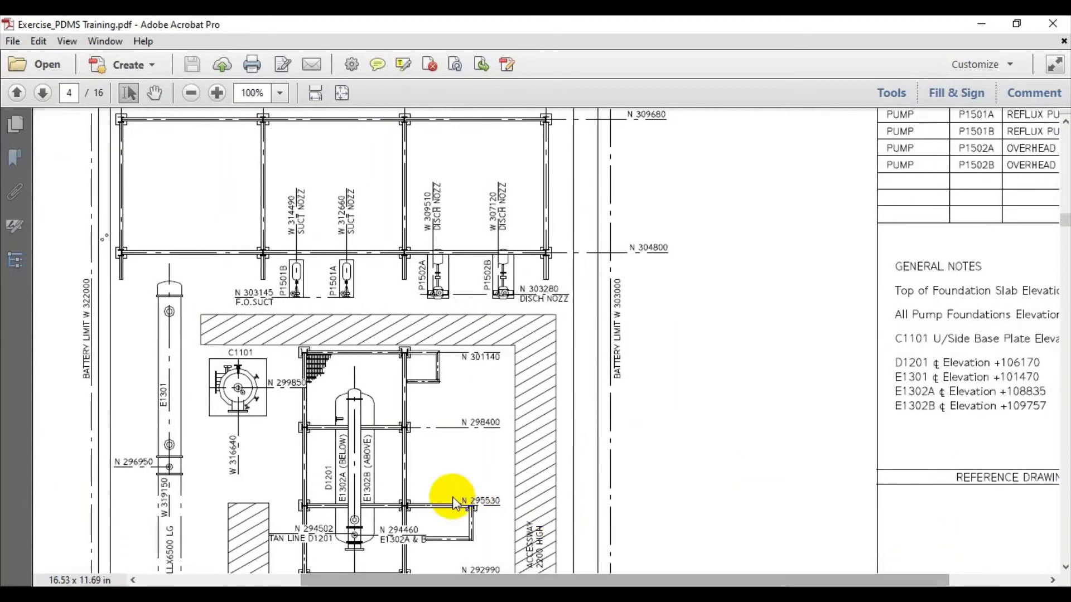
{"action": "scroll", "coordinate": [449, 495], "scroll_direction": "down", "scroll_amount": 3}
{"action": "scroll", "coordinate": [328, 425], "scroll_direction": "up", "scroll_amount": 1, "text": "ctrl"}
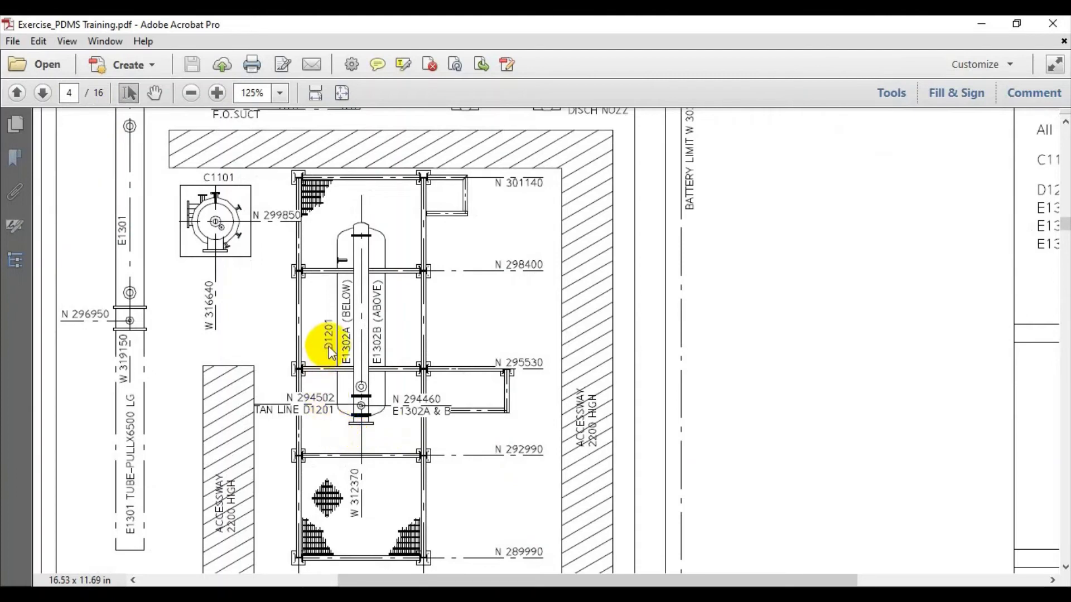
{"action": "scroll", "coordinate": [330, 352], "scroll_direction": "up", "scroll_amount": 1, "text": "ctrl"}
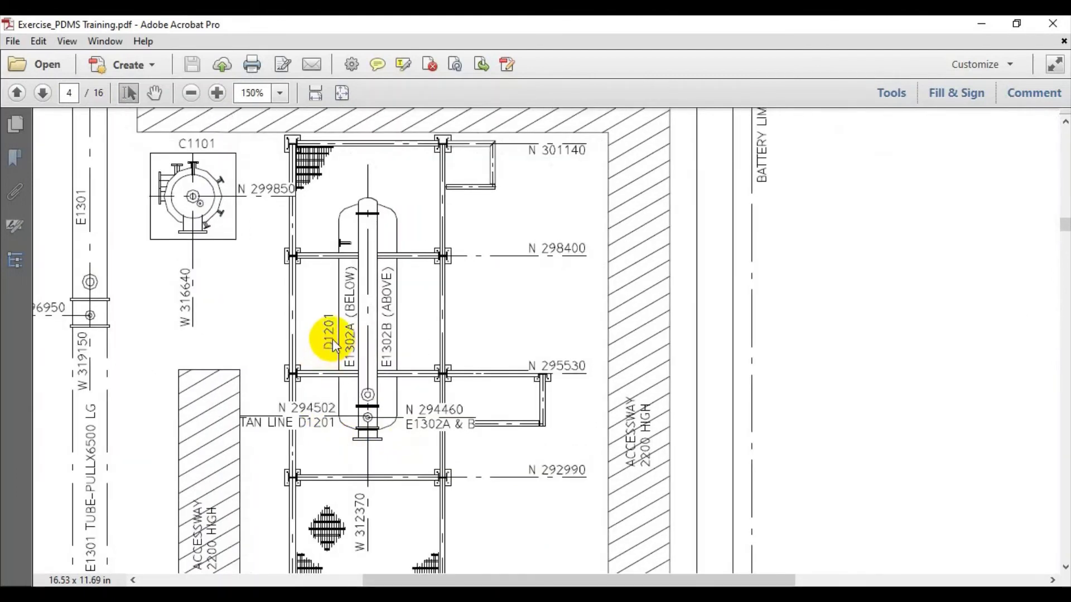
{"action": "scroll", "coordinate": [741, 473], "scroll_direction": "down", "scroll_amount": 2, "text": "ctrl"}
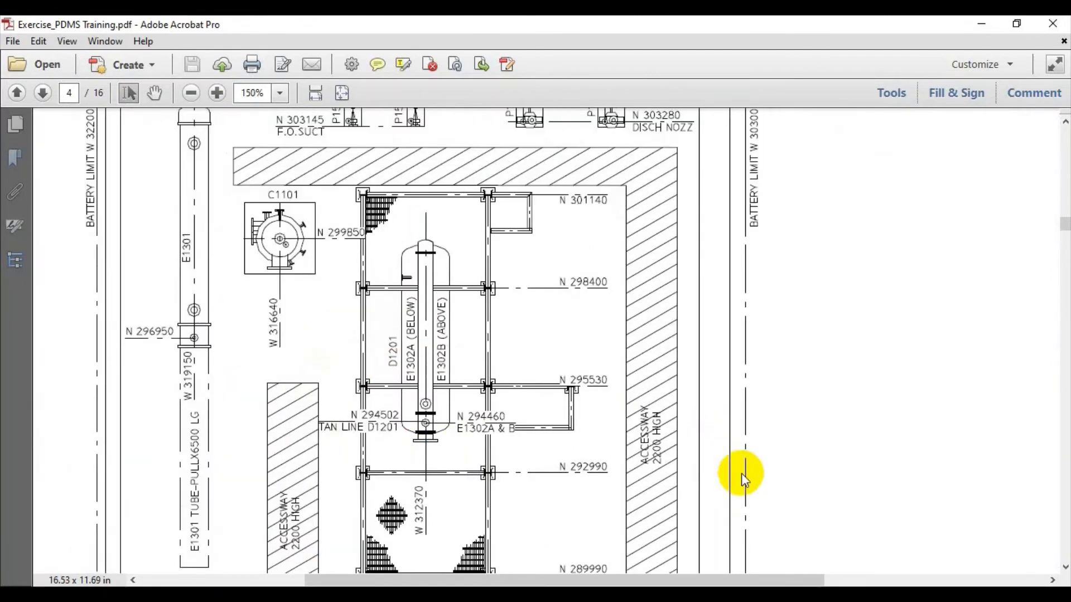
{"action": "left_click_drag", "start_coordinate": [795, 572], "coordinate": [973, 570]}
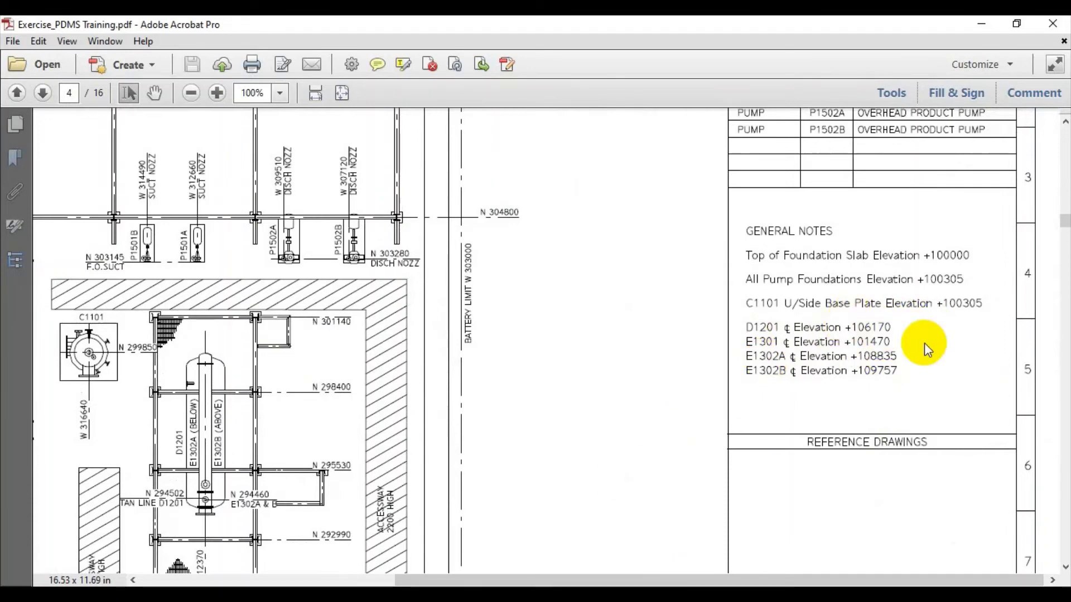
{"action": "scroll", "coordinate": [906, 347], "scroll_direction": "up", "scroll_amount": 3}
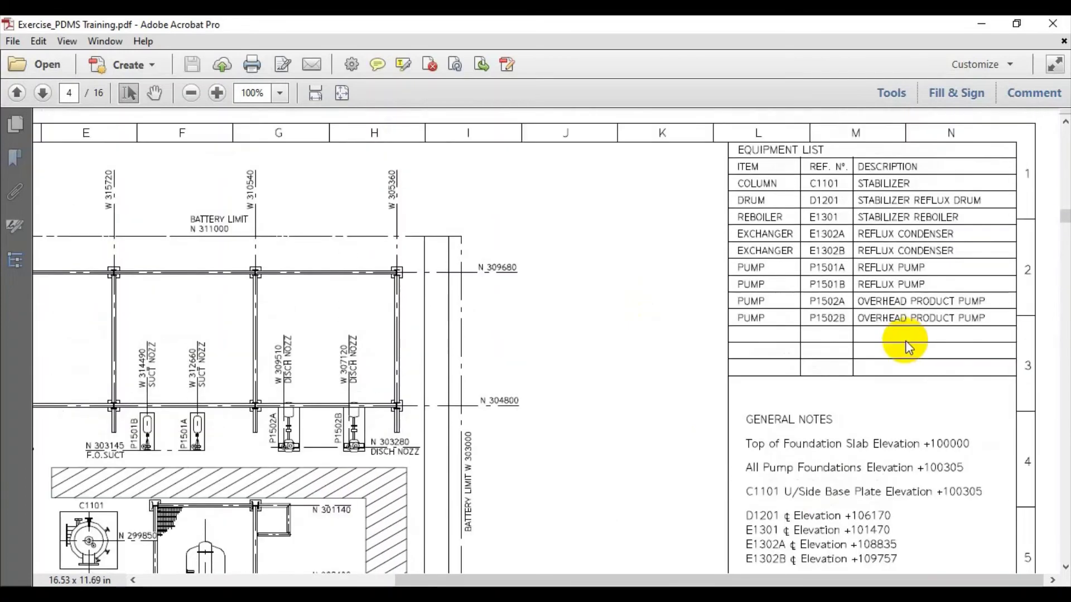
{"action": "scroll", "coordinate": [812, 466], "scroll_direction": "down", "scroll_amount": 2, "text": "ctrl"}
{"action": "scroll", "coordinate": [836, 478], "scroll_direction": "up", "scroll_amount": 4, "text": "ctrl"}
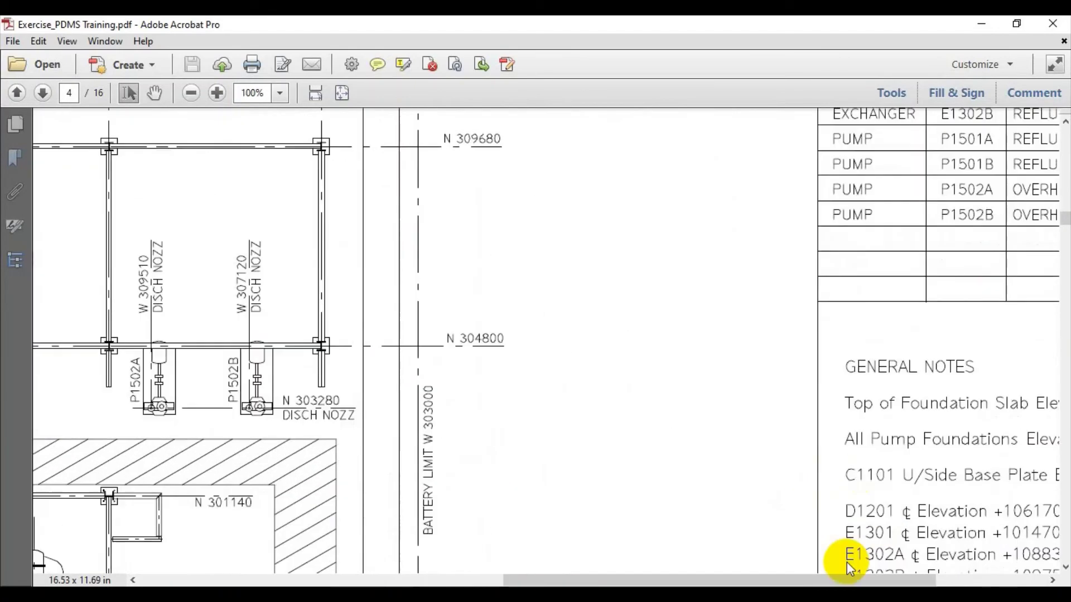
{"action": "left_click_drag", "start_coordinate": [884, 575], "coordinate": [964, 569]}
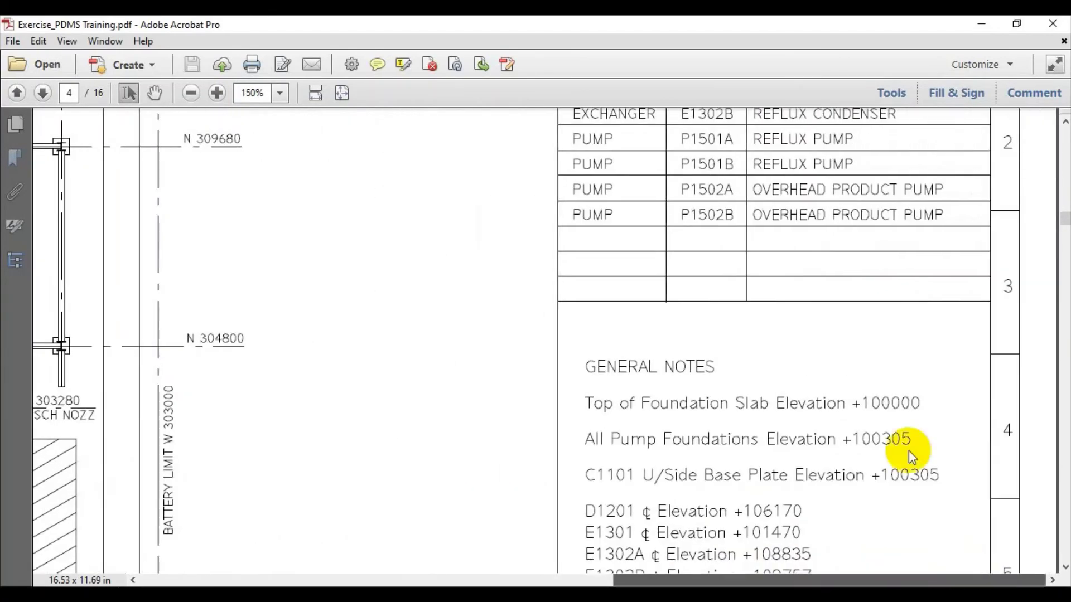
{"action": "scroll", "coordinate": [908, 450], "scroll_direction": "left", "scroll_amount": 5}
{"action": "left_click_drag", "start_coordinate": [957, 580], "coordinate": [1004, 577]}
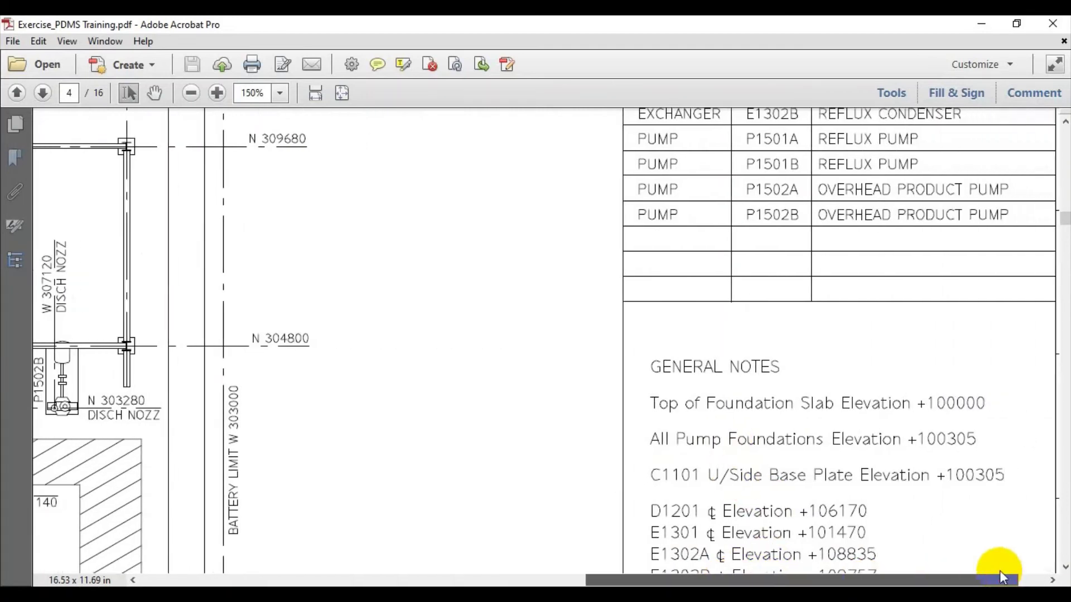
{"action": "left_click_drag", "start_coordinate": [801, 488], "coordinate": [881, 520]}
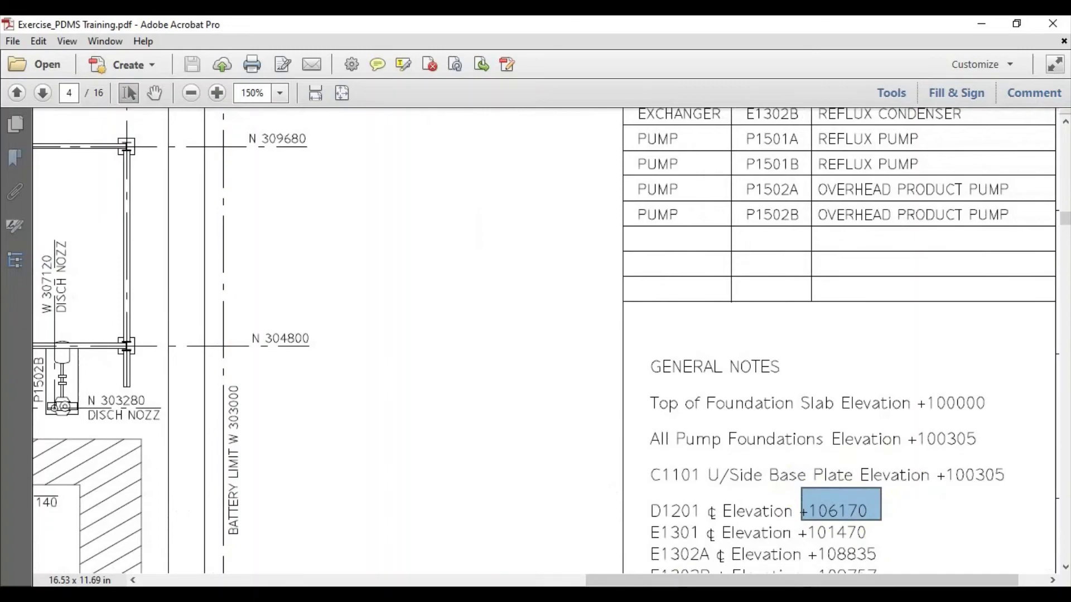
Switch back to the CADWorx frame definition and set the second plan elevation's distance to 6170.
{"action": "key", "text": "alt+Tab"}
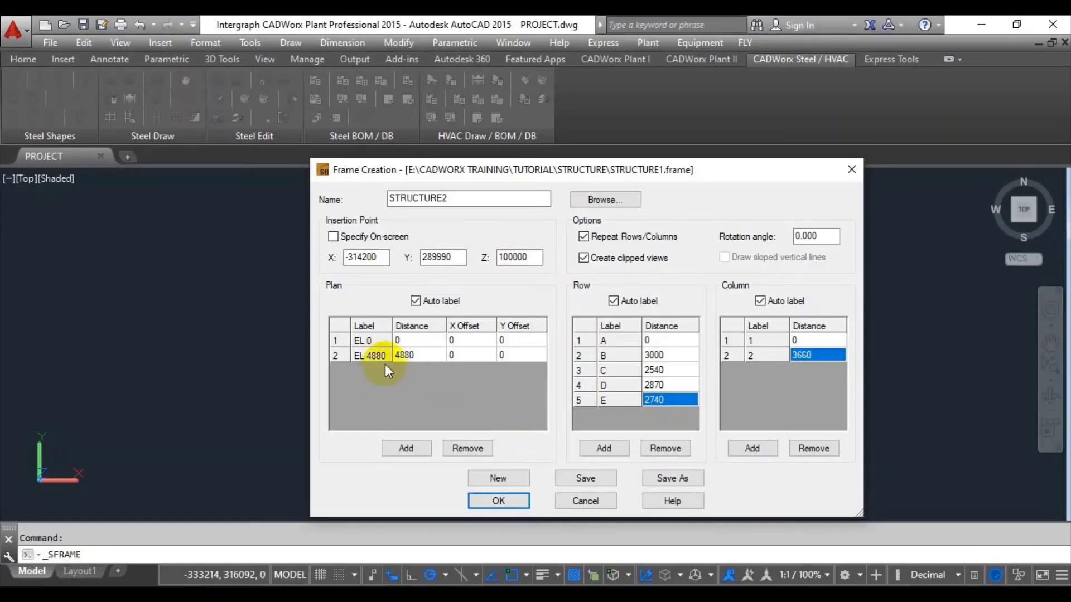
{"action": "left_click", "coordinate": [420, 355]}
{"action": "type", "text": "6170"}
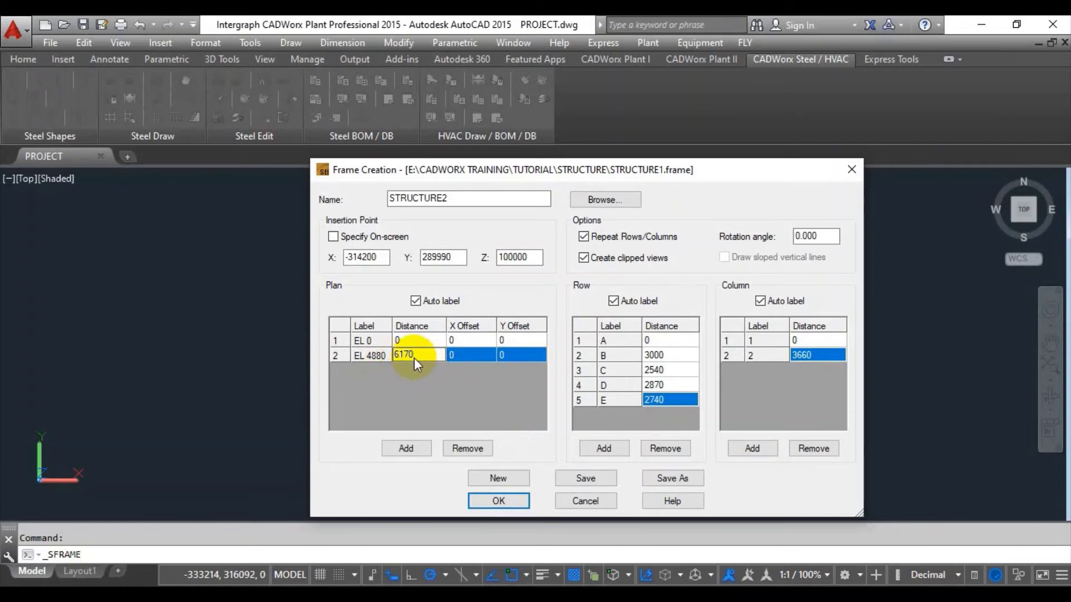
{"action": "key", "text": "Return"}
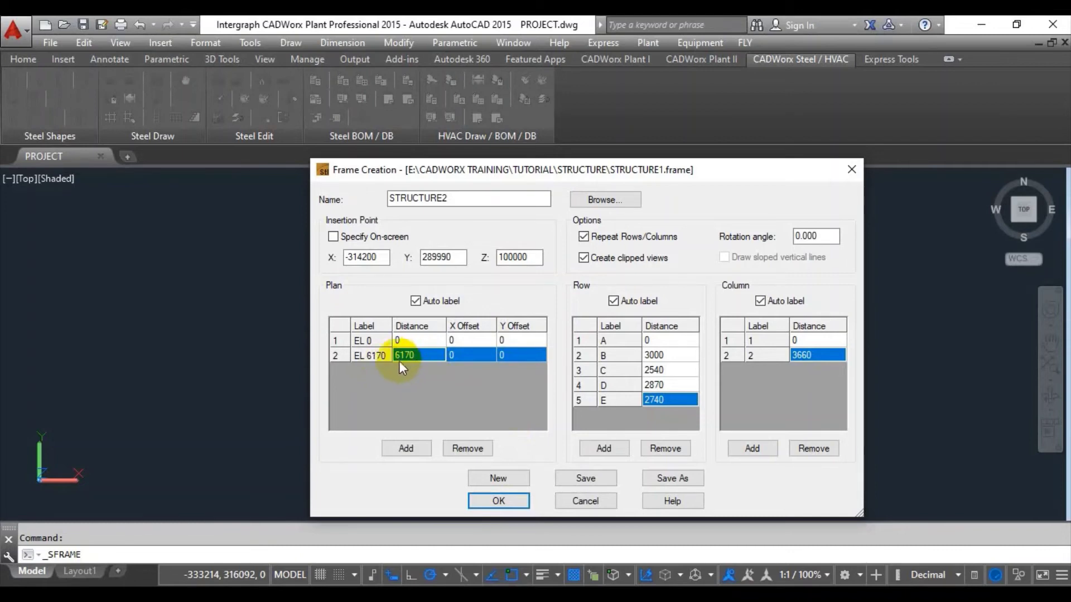
{"action": "left_click", "coordinate": [468, 449]}
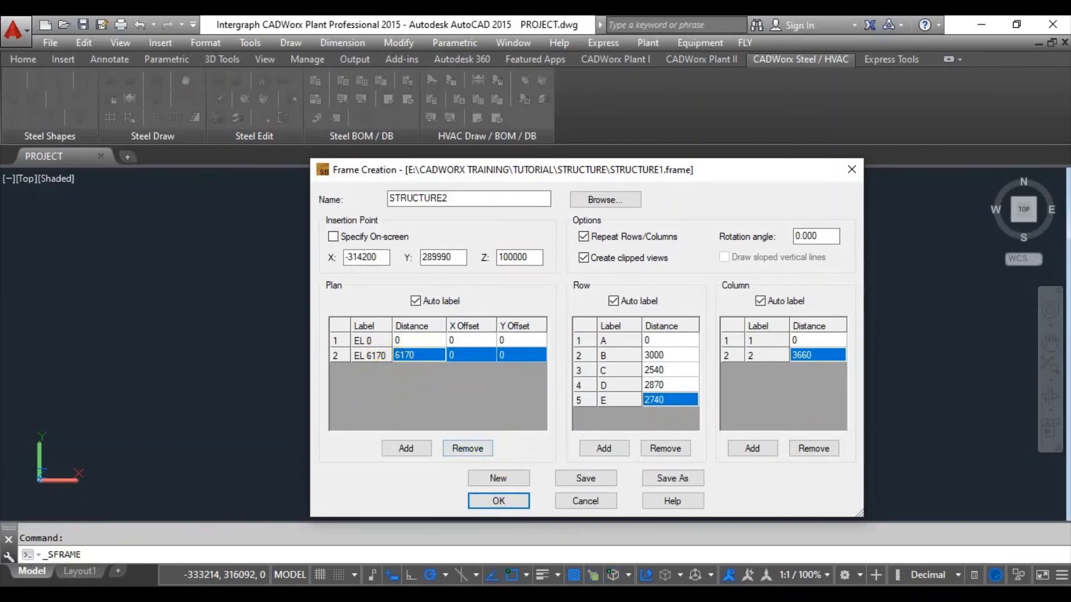
Return to the PDF plan, locate exchangers E1302A and E1302B in the structure, and look up their centreline elevations in the general notes.
{"action": "key", "text": "alt+Tab"}
{"action": "scroll", "coordinate": [564, 401], "scroll_direction": "down", "scroll_amount": 3}
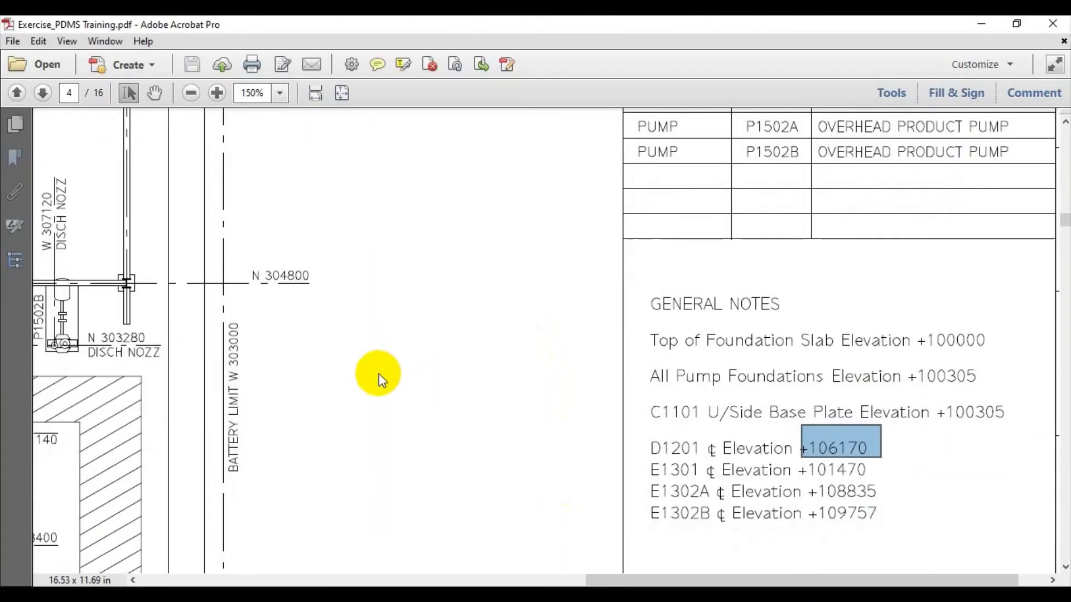
{"action": "key", "text": "ctrl+2"}
{"action": "scroll", "coordinate": [443, 505], "scroll_direction": "down", "scroll_amount": 3}
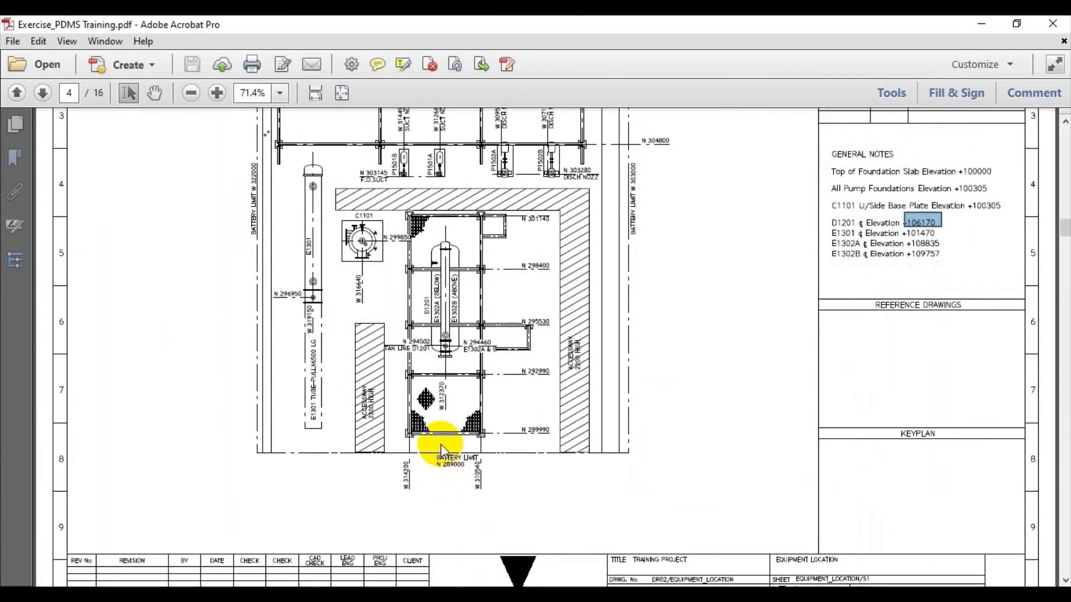
{"action": "scroll", "coordinate": [443, 321], "scroll_direction": "up", "scroll_amount": 3, "text": "ctrl"}
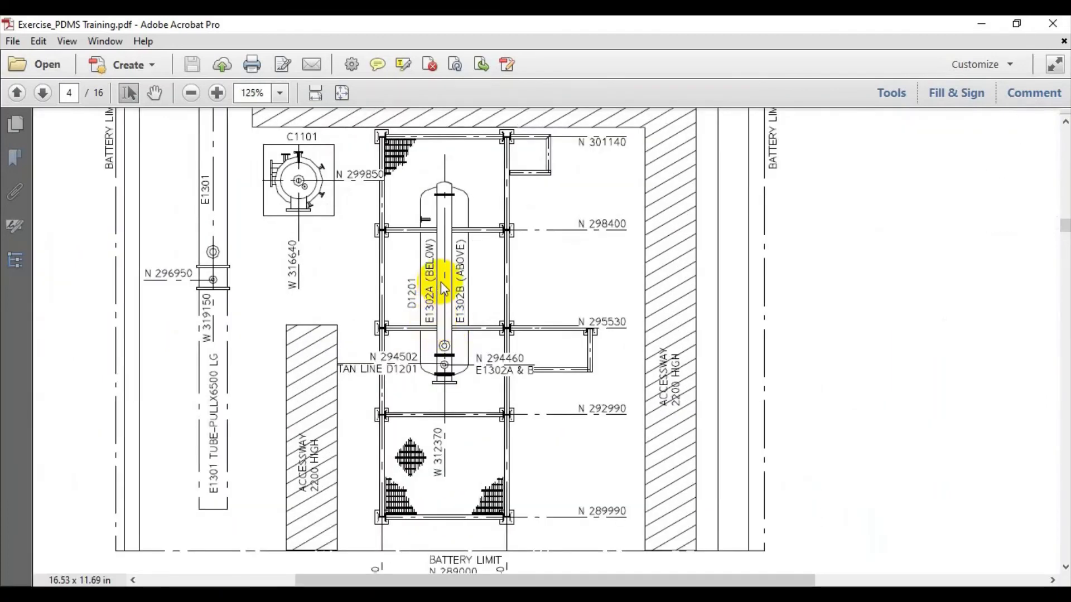
{"action": "scroll", "coordinate": [443, 304], "scroll_direction": "up", "scroll_amount": 2, "text": "ctrl"}
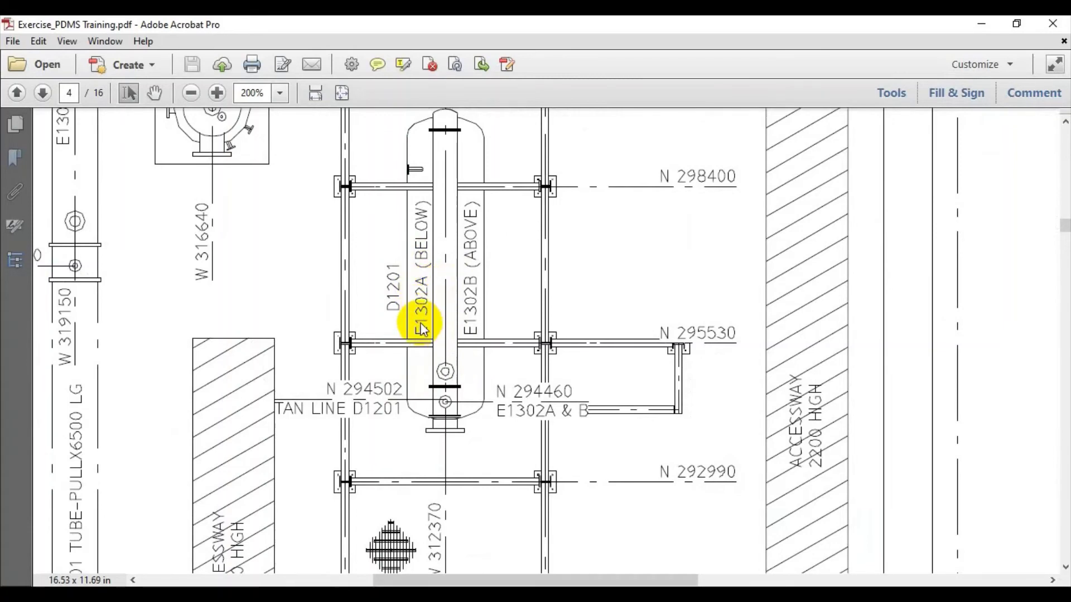
{"action": "scroll", "coordinate": [444, 358], "scroll_direction": "down", "scroll_amount": 1, "text": "ctrl"}
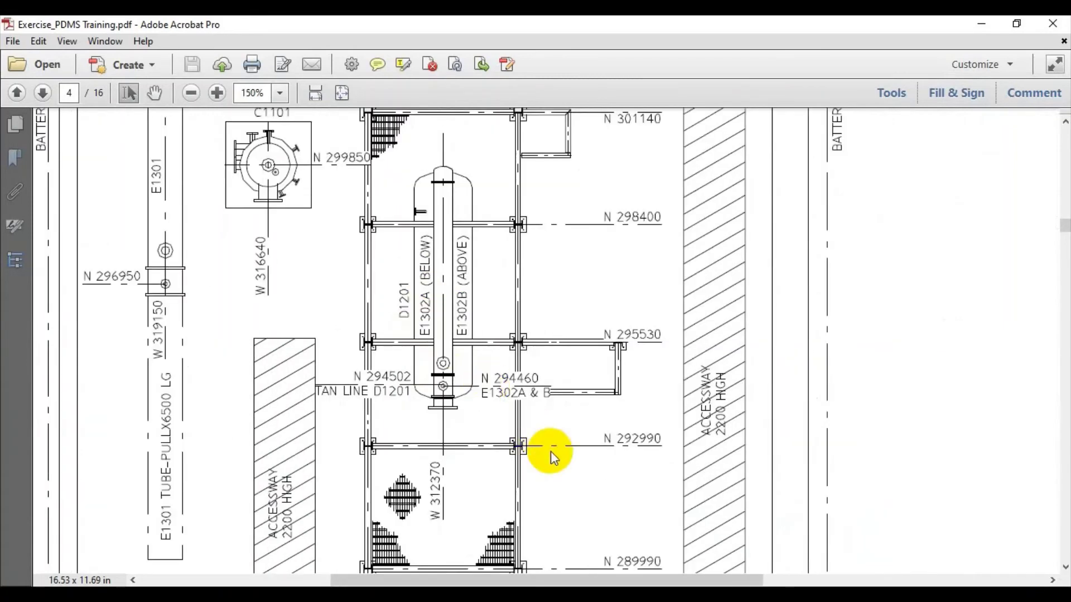
{"action": "scroll", "coordinate": [626, 513], "scroll_direction": "down", "scroll_amount": 1, "text": "ctrl"}
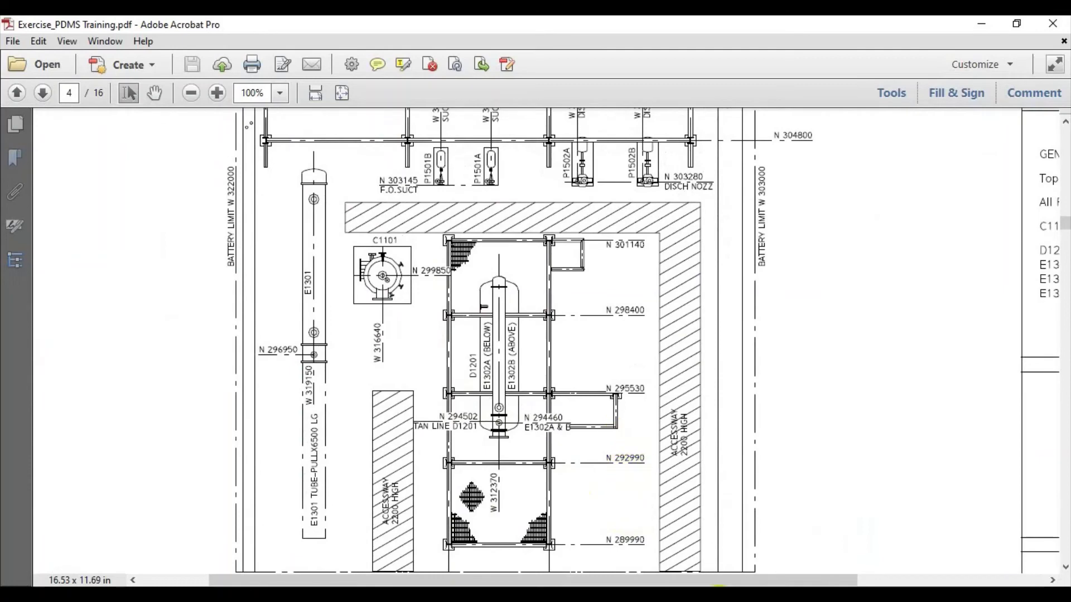
{"action": "left_click_drag", "start_coordinate": [728, 580], "coordinate": [932, 578]}
{"action": "scroll", "coordinate": [920, 316], "scroll_direction": "up", "scroll_amount": 2, "text": "ctrl"}
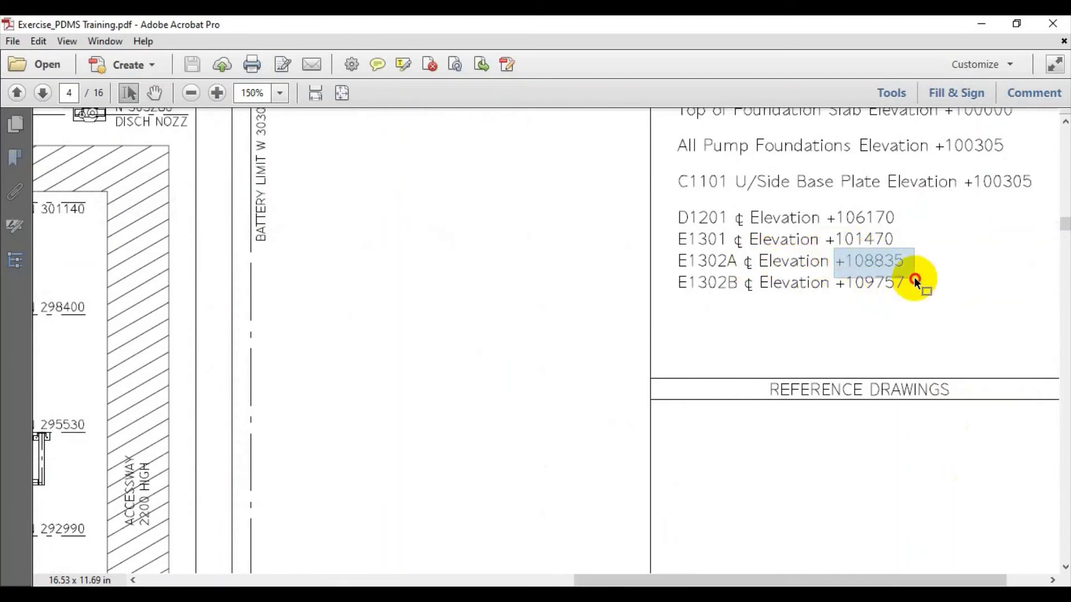
{"action": "left_click", "coordinate": [676, 547]}
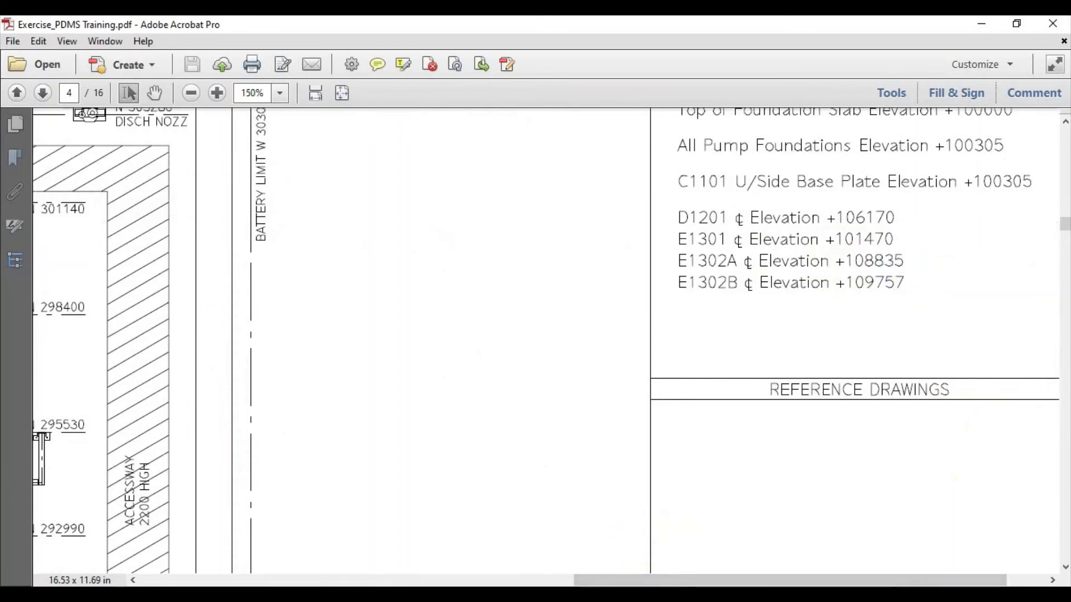
Calculate 8835 minus 6170 in Calculator to get the spacing between the D1201 and E1302A elevations.
{"action": "left_click", "coordinate": [635, 597]}
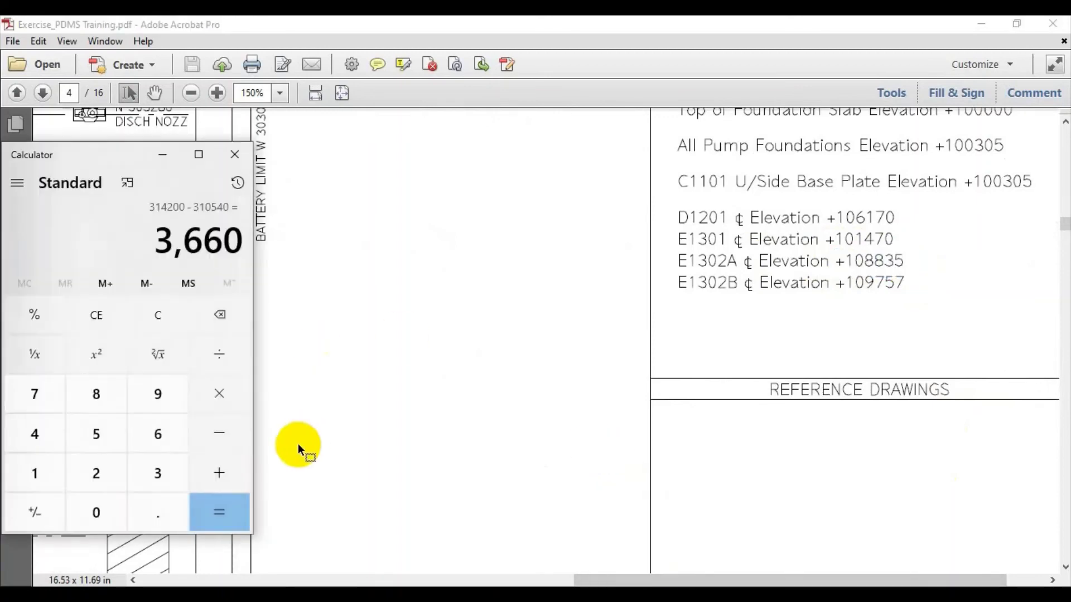
{"action": "left_click", "coordinate": [97, 393]}
{"action": "left_click", "coordinate": [97, 392]}
{"action": "left_click", "coordinate": [158, 472]}
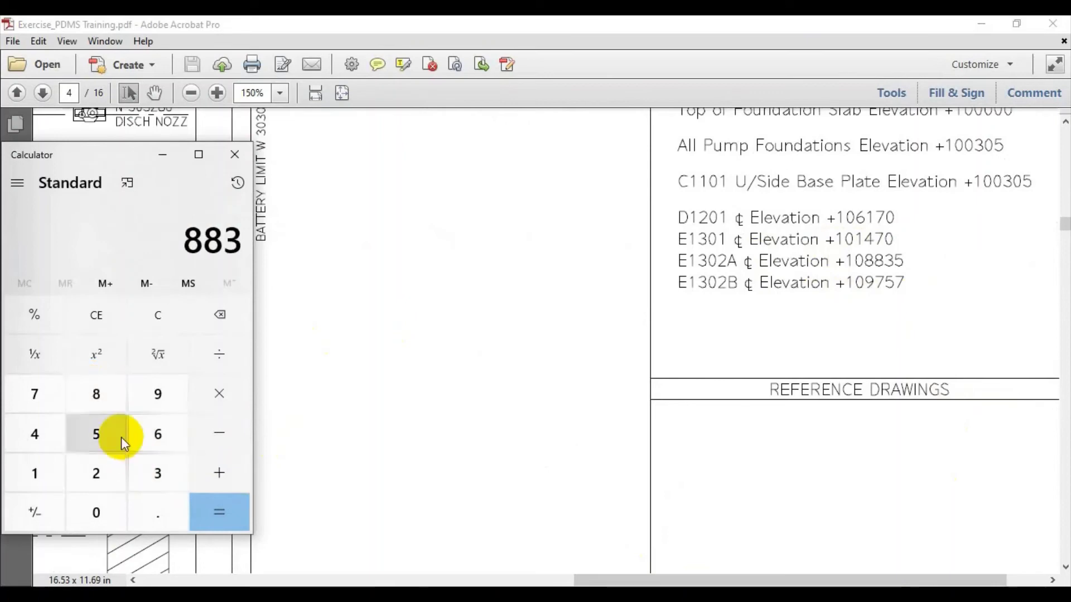
{"action": "left_click", "coordinate": [121, 437]}
{"action": "left_click", "coordinate": [214, 438]}
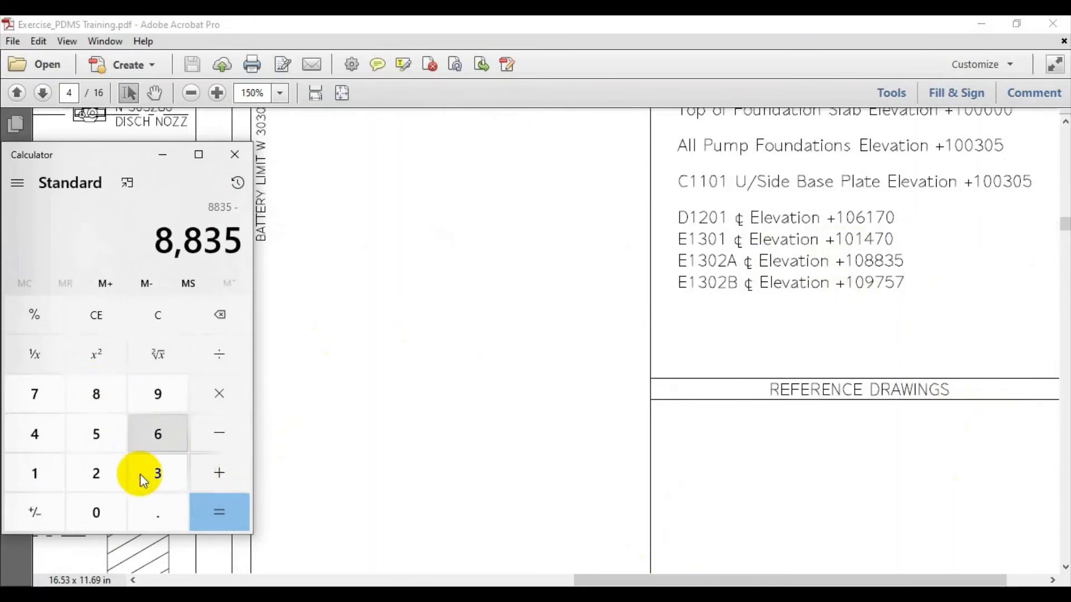
{"action": "left_click", "coordinate": [162, 434]}
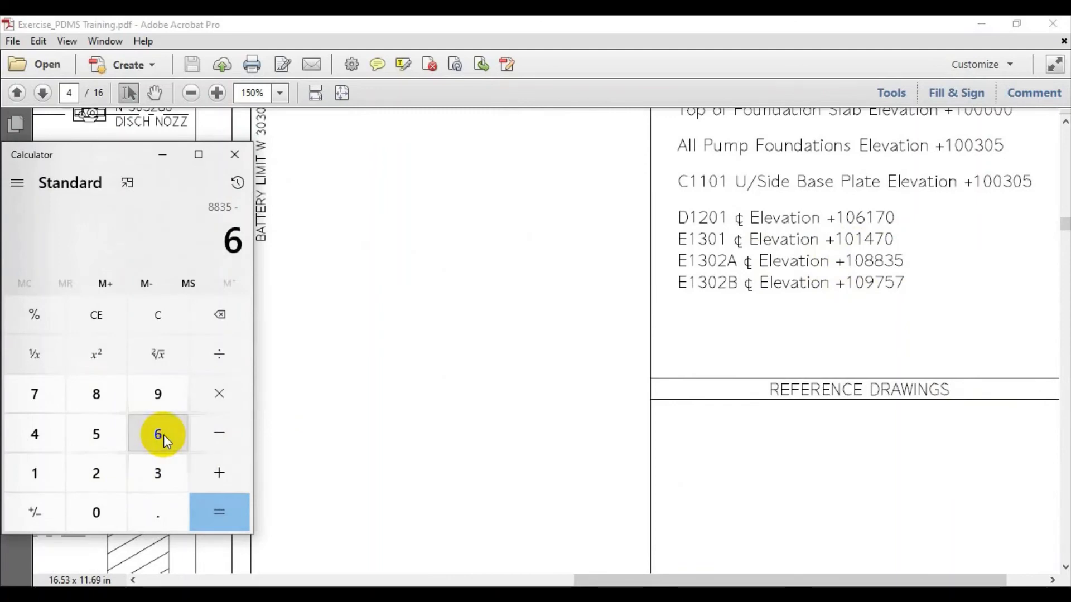
{"action": "left_click", "coordinate": [39, 478]}
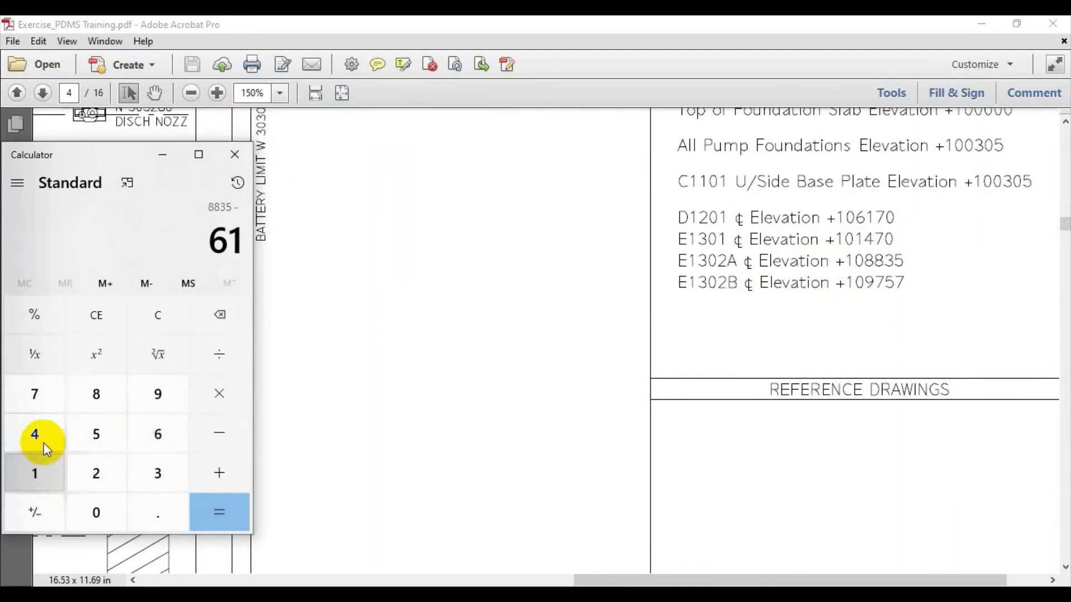
{"action": "left_click", "coordinate": [38, 400]}
{"action": "left_click", "coordinate": [109, 508]}
{"action": "left_click", "coordinate": [212, 515]}
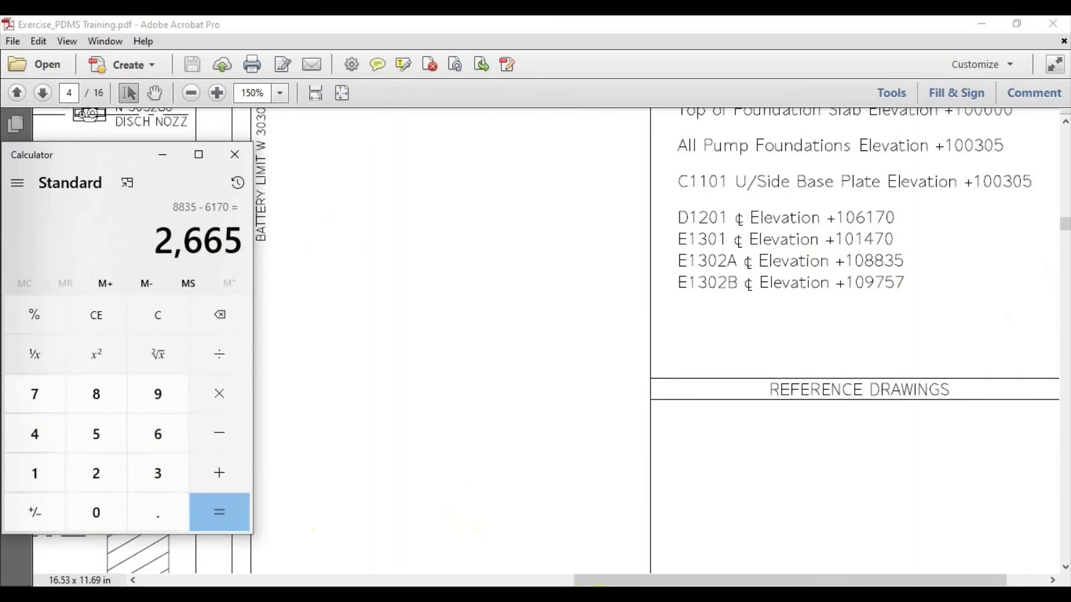
Switch back to the CADWorx frame definition and add a third plan elevation with a distance of 2665.
{"action": "left_click", "coordinate": [553, 587]}
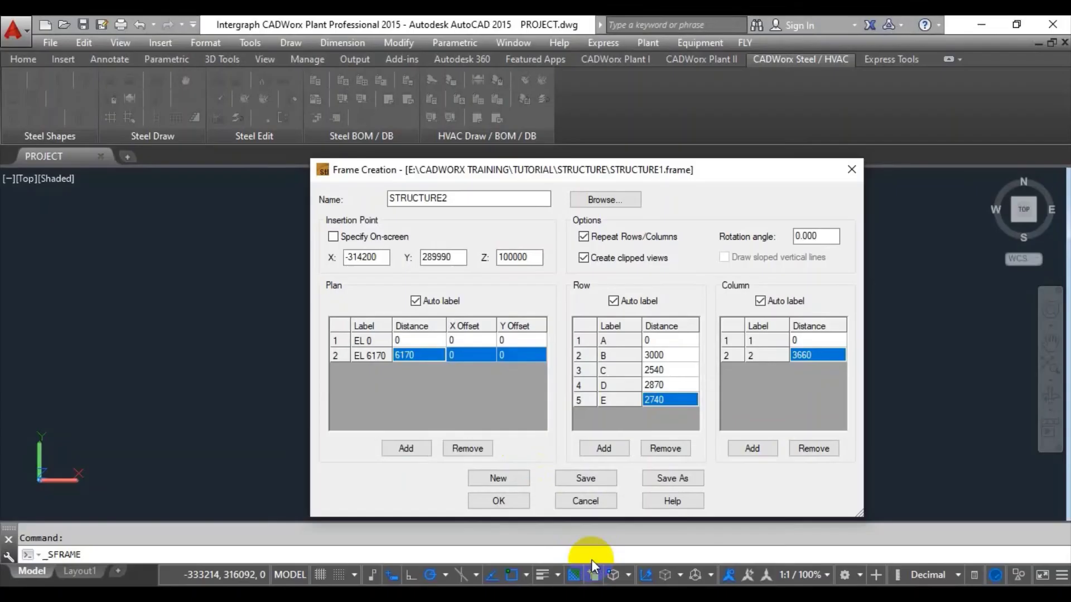
{"action": "left_click", "coordinate": [415, 450]}
{"action": "left_click", "coordinate": [426, 370]}
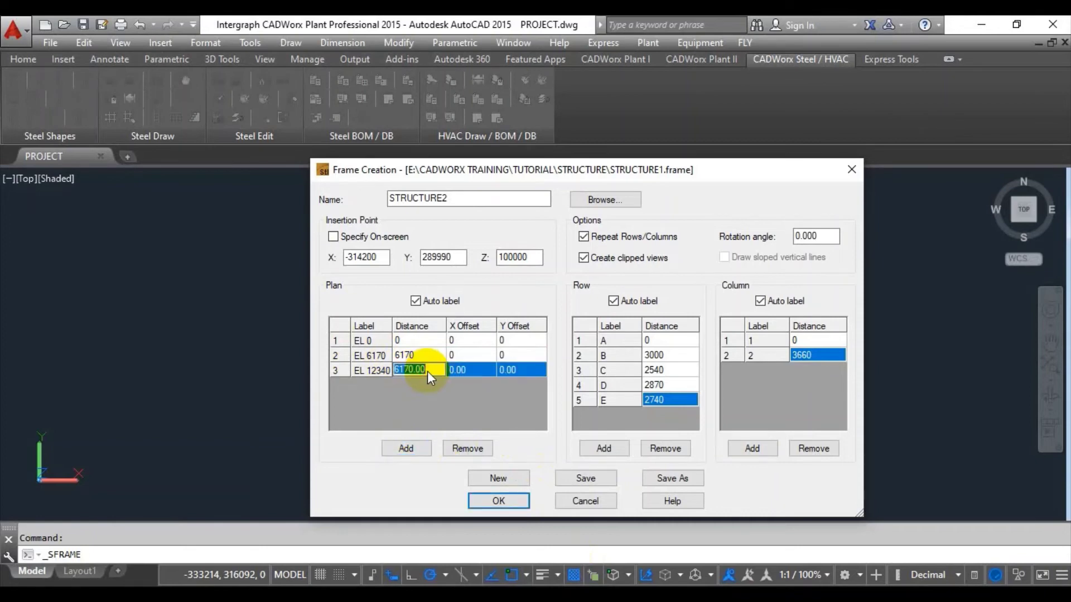
{"action": "type", "text": "2665"}
{"action": "key", "text": "Return"}
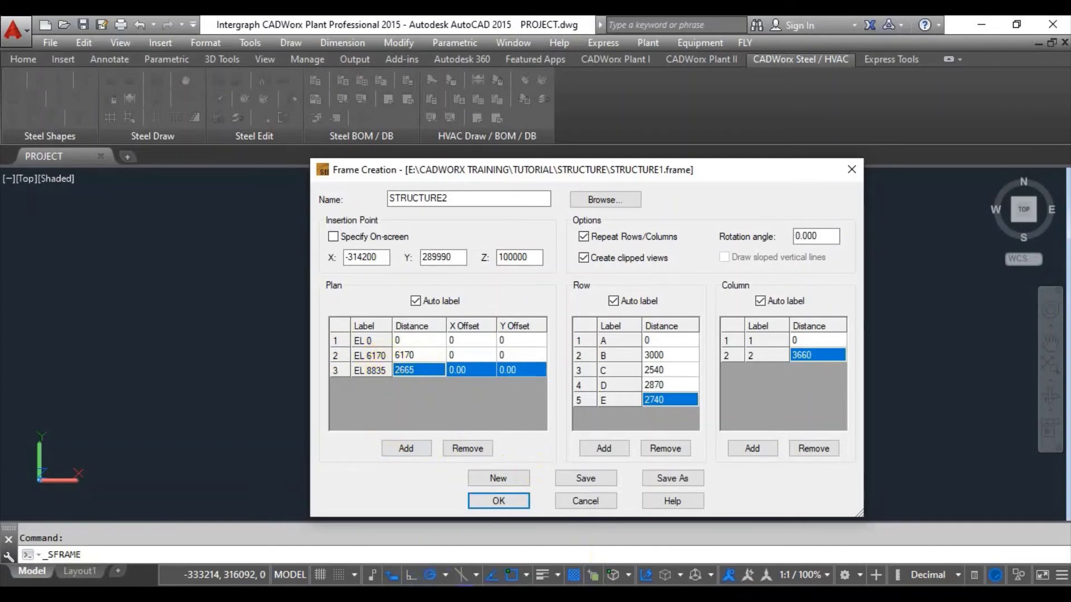
Check the frame's plan elevations against the D1201 and E1302A centreline elevations in the PDF notes.
{"action": "key", "text": "alt+Tab"}
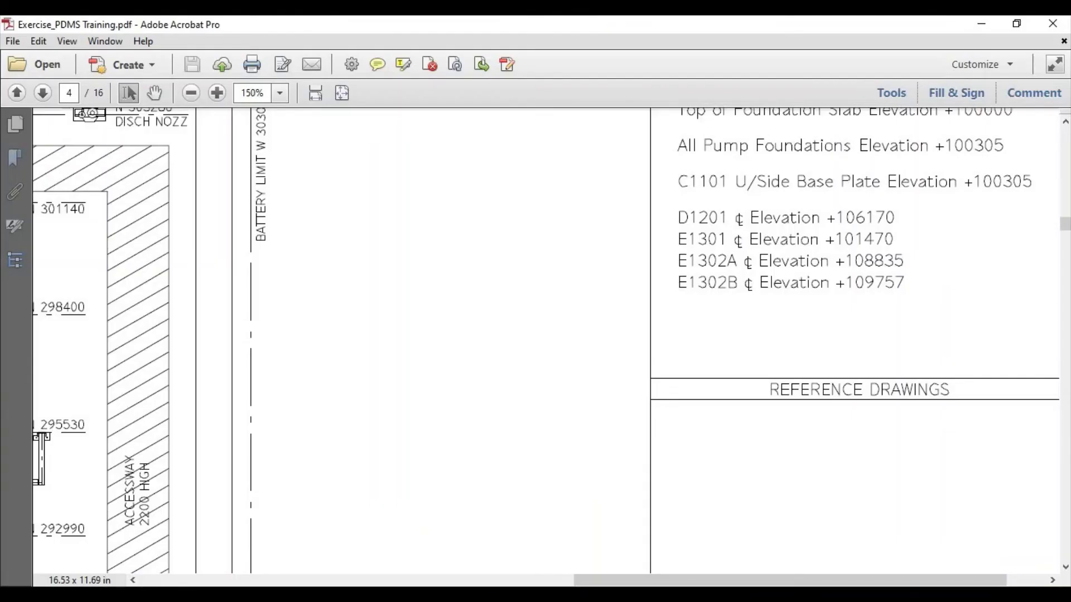
{"action": "key", "text": "alt+Tab"}
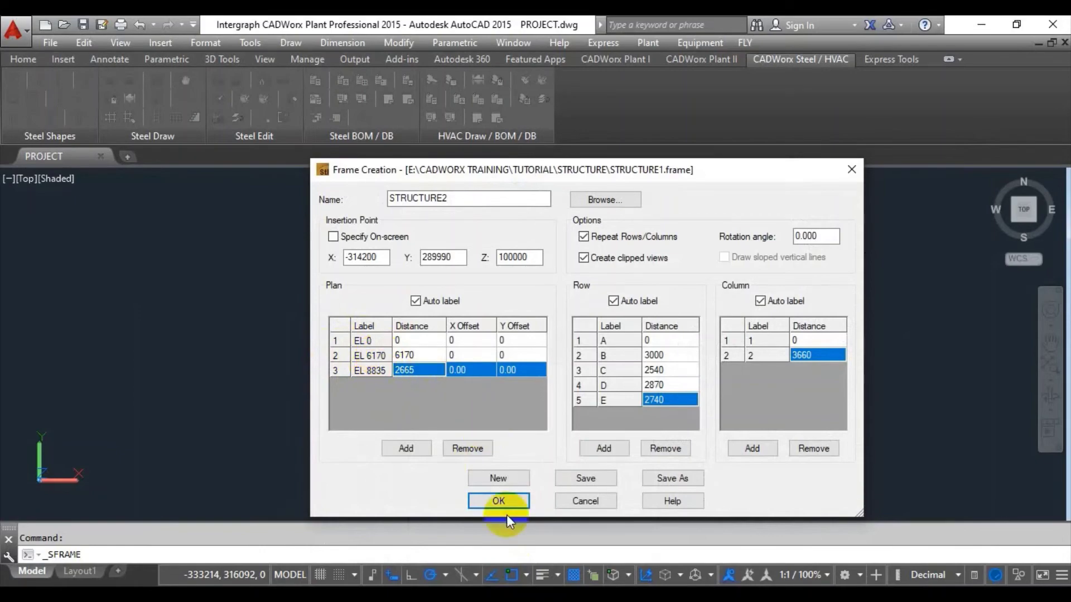
{"action": "key", "text": "alt+Tab"}
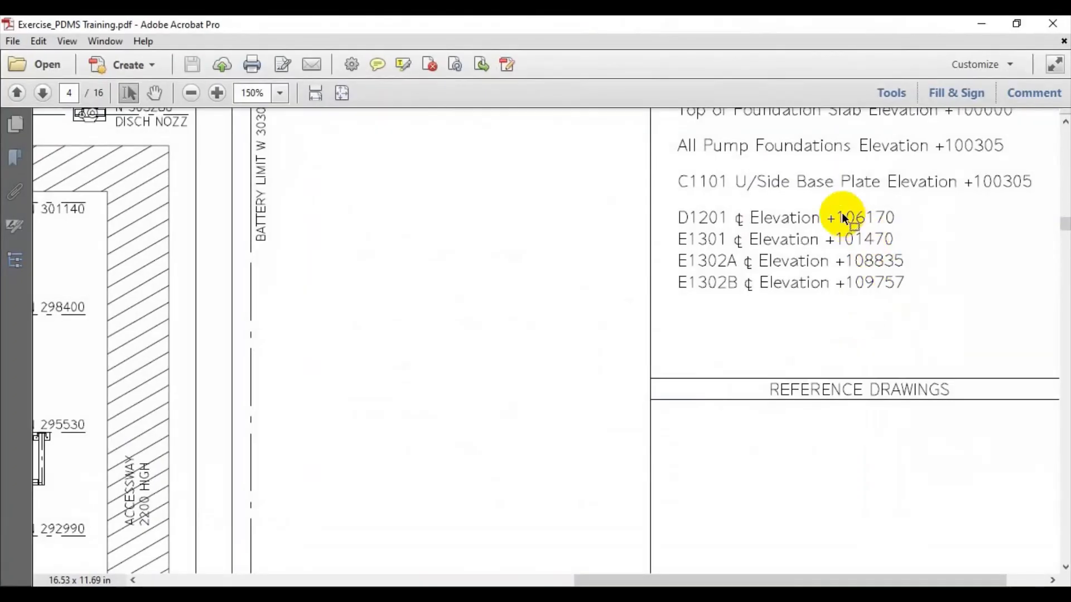
{"action": "left_click_drag", "start_coordinate": [833, 206], "coordinate": [899, 220]}
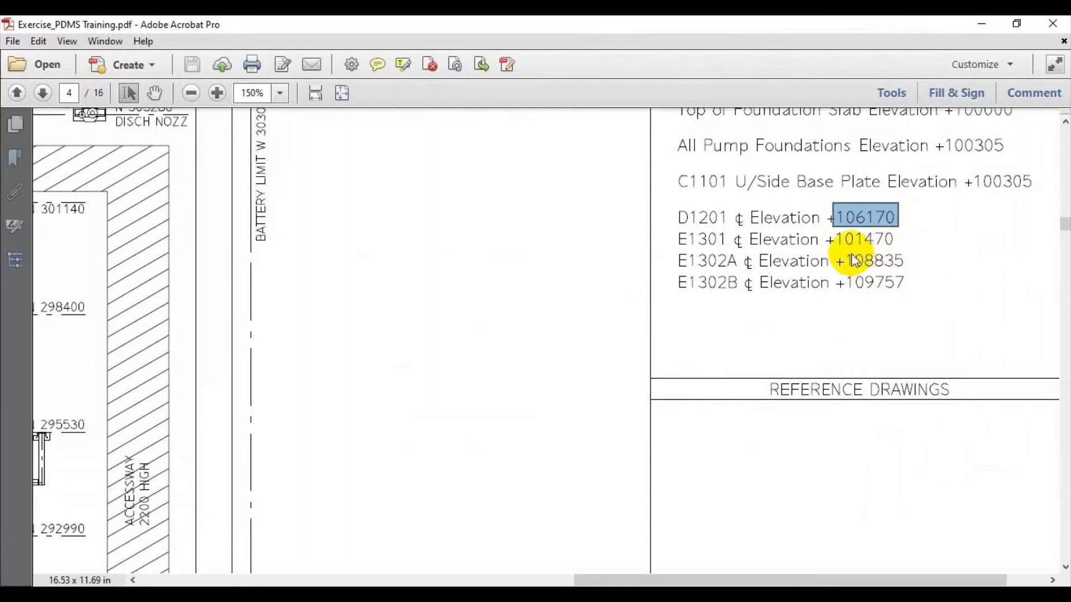
Accept the STRUCTURE2 frame definition with its changes saved, and inspect the created frame in 3D beside the first structure.
{"action": "left_click_drag", "start_coordinate": [840, 258], "coordinate": [917, 274]}
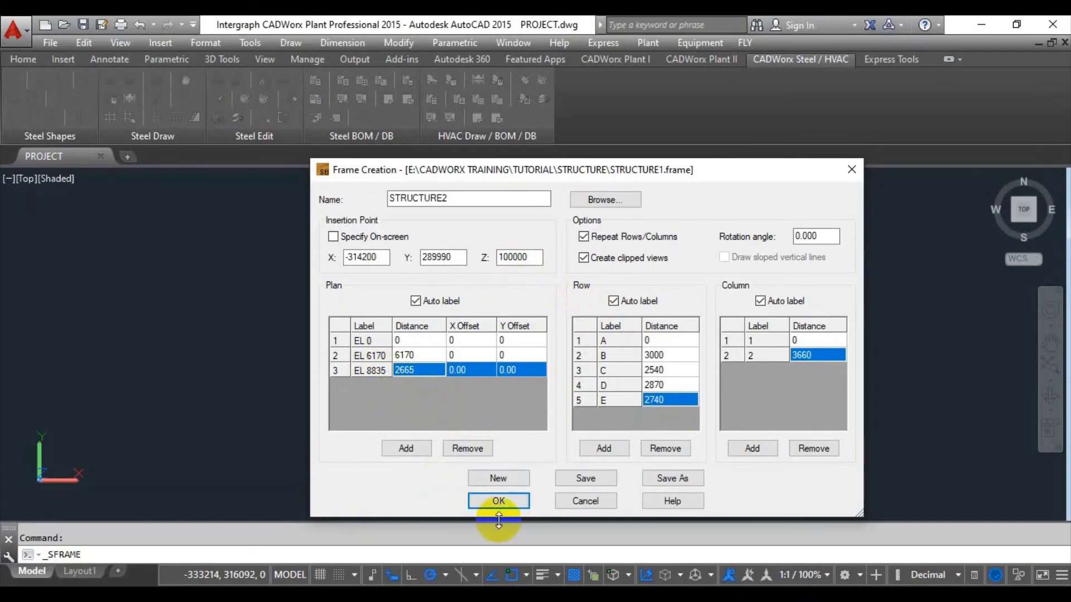
{"action": "left_click", "coordinate": [505, 502]}
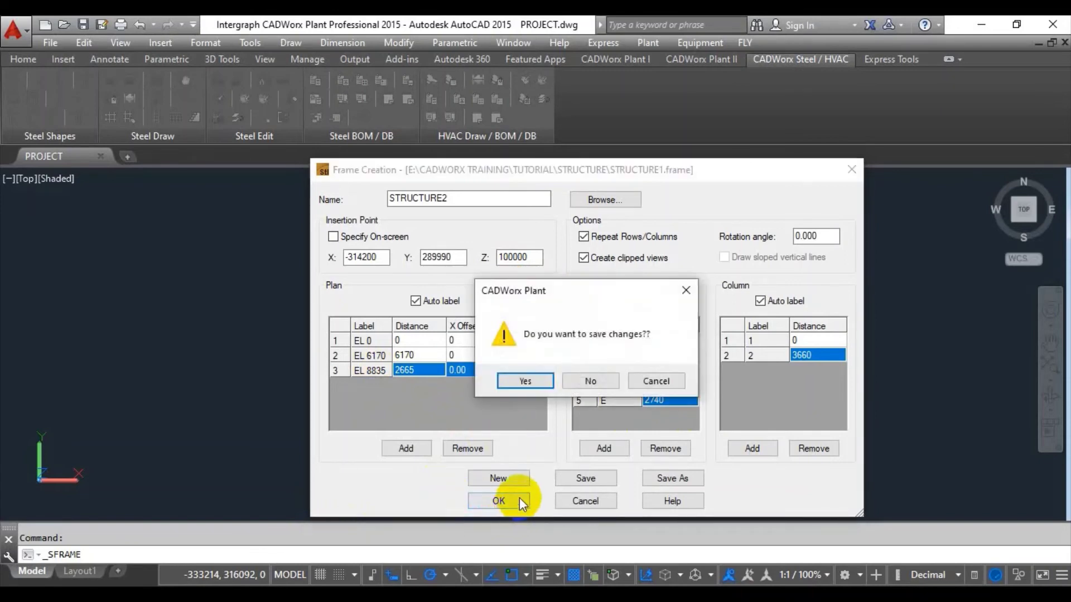
{"action": "left_click", "coordinate": [527, 381]}
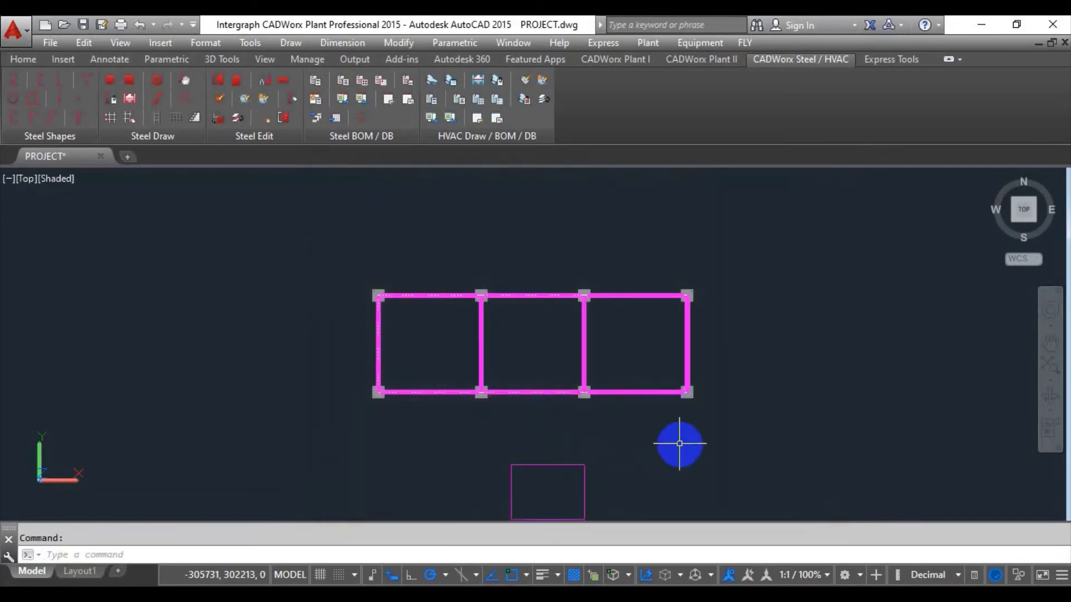
{"action": "scroll", "coordinate": [679, 444], "scroll_direction": "down", "scroll_amount": 3}
{"action": "middle_click", "coordinate": [652, 468]}
{"action": "middle_click", "coordinate": [653, 469]}
{"action": "middle_click_drag", "start_coordinate": [633, 469], "coordinate": [619, 396]}
{"action": "scroll", "coordinate": [597, 407], "scroll_direction": "down", "scroll_amount": 2}
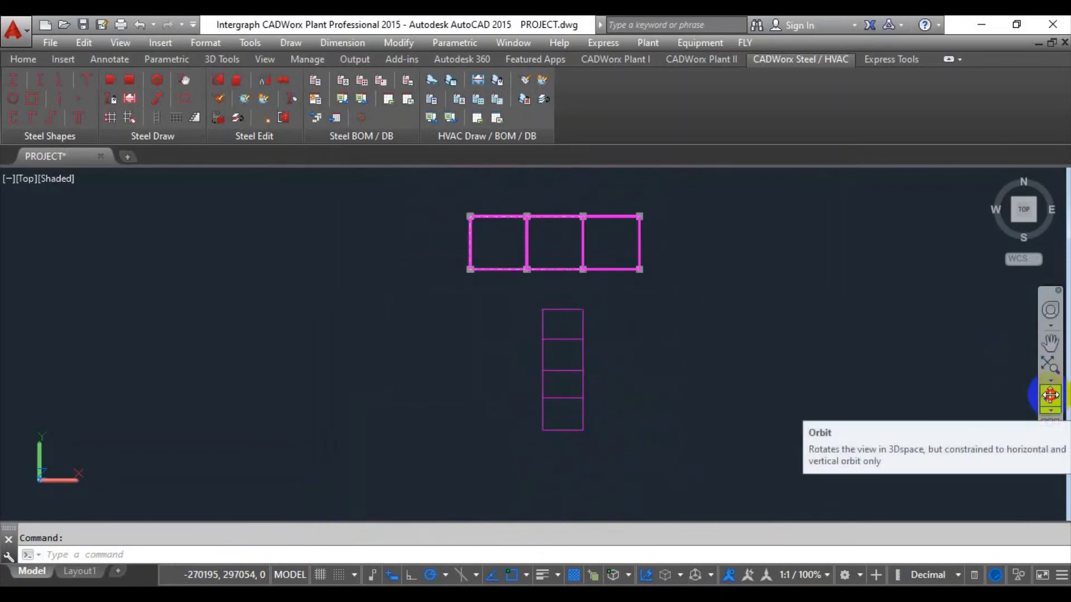
{"action": "left_click", "coordinate": [1050, 394]}
{"action": "mouse_move", "coordinate": [652, 455]}
{"action": "left_mouse_down"}
{"action": "mouse_move", "coordinate": [662, 403]}
{"action": "mouse_move", "coordinate": [739, 297]}
{"action": "mouse_move", "coordinate": [710, 359]}
{"action": "mouse_move", "coordinate": [637, 371]}
{"action": "mouse_move", "coordinate": [736, 325]}
{"action": "mouse_move", "coordinate": [731, 337]}
{"action": "left_mouse_up"}
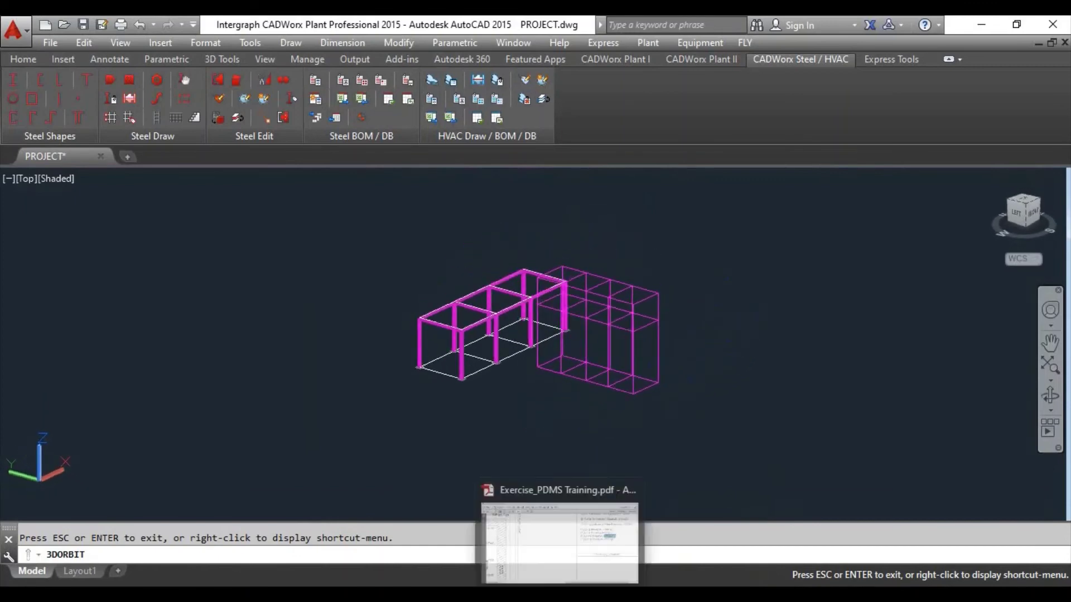
Find the isometric plant view in the PDF and compare its structure with the STRUCTURE2 frame back in CADWorx.
{"action": "left_click", "coordinate": [557, 536]}
{"action": "key", "text": "ctrl+0"}
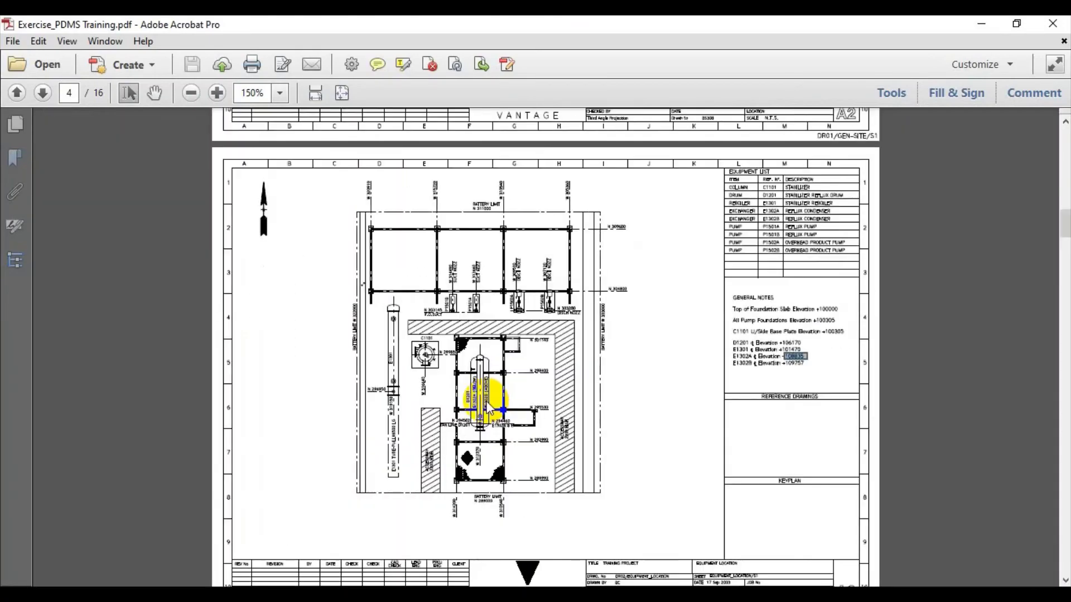
{"action": "scroll", "coordinate": [491, 379], "scroll_direction": "down", "scroll_amount": 5}
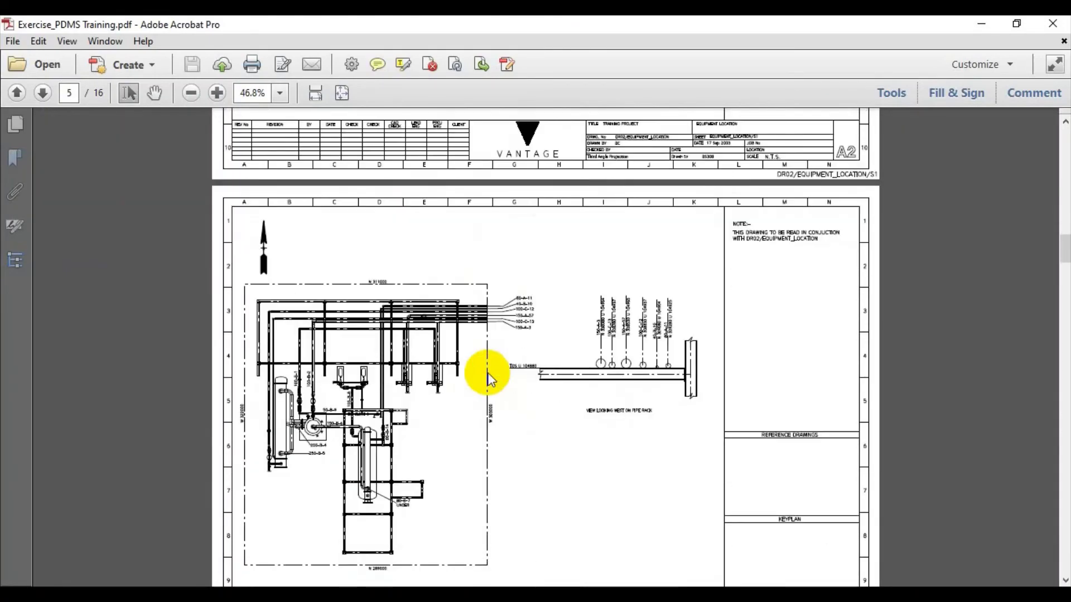
{"action": "scroll", "coordinate": [489, 380], "scroll_direction": "down", "scroll_amount": 15}
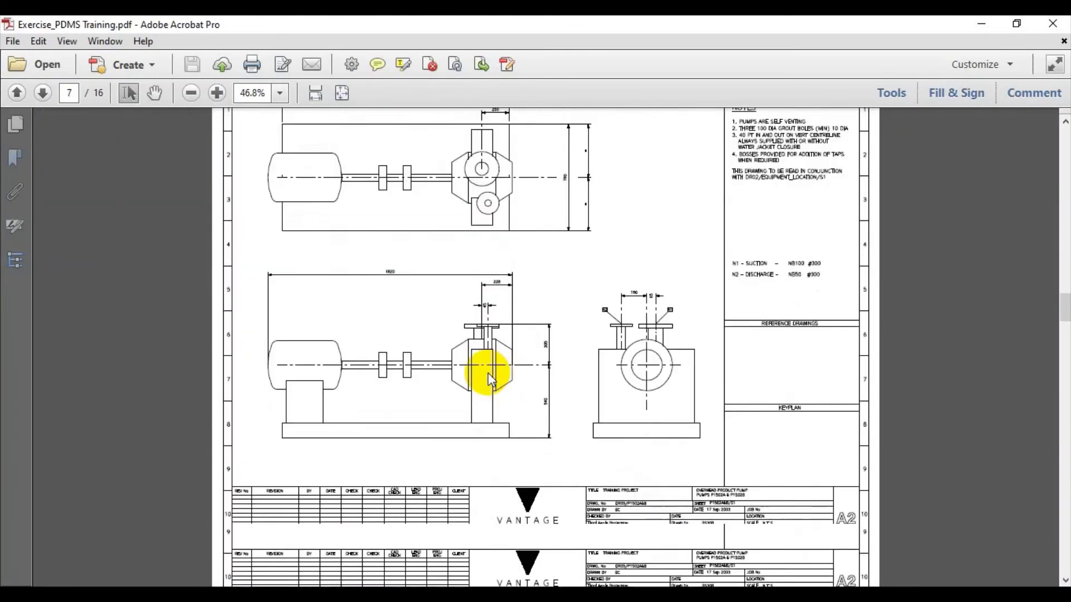
{"action": "scroll", "coordinate": [488, 375], "scroll_direction": "up", "scroll_amount": 9}
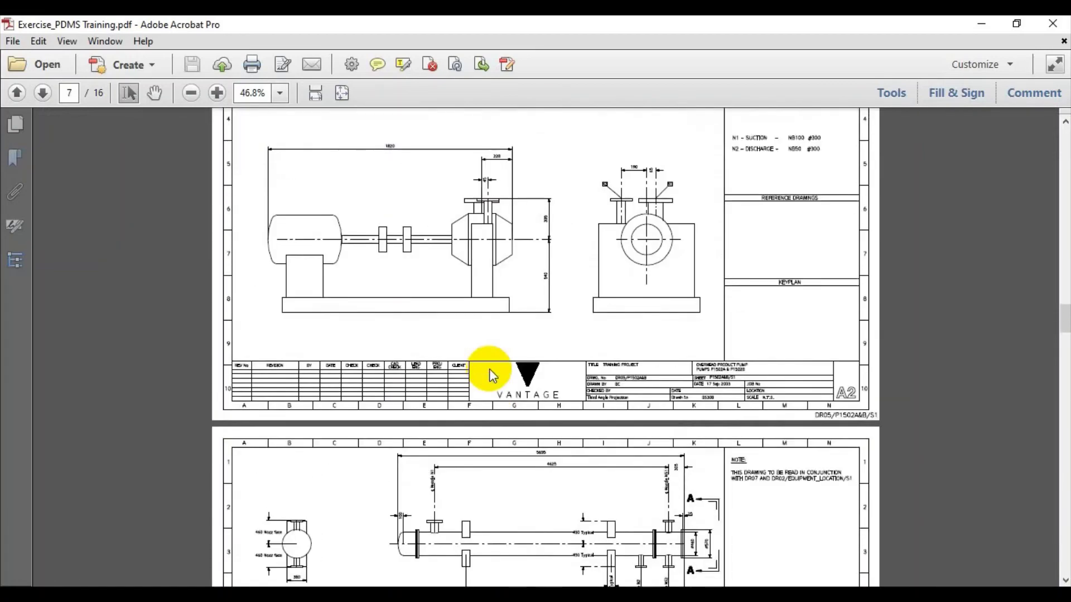
{"action": "scroll", "coordinate": [496, 365], "scroll_direction": "up", "scroll_amount": 13}
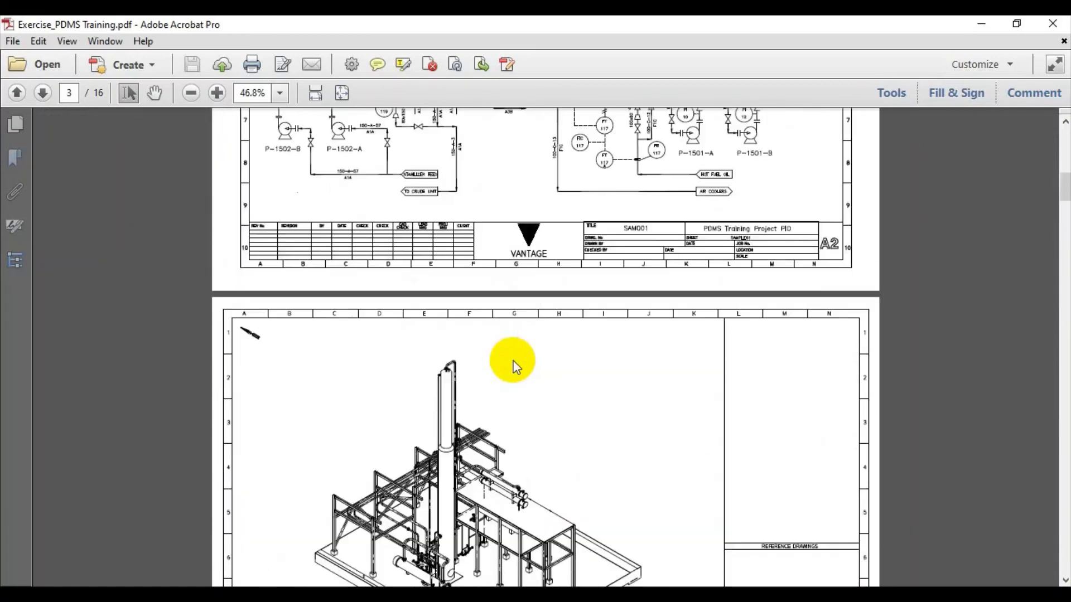
{"action": "scroll", "coordinate": [490, 463], "scroll_direction": "down", "scroll_amount": 3}
{"action": "scroll", "coordinate": [430, 466], "scroll_direction": "up", "scroll_amount": 4, "text": "ctrl"}
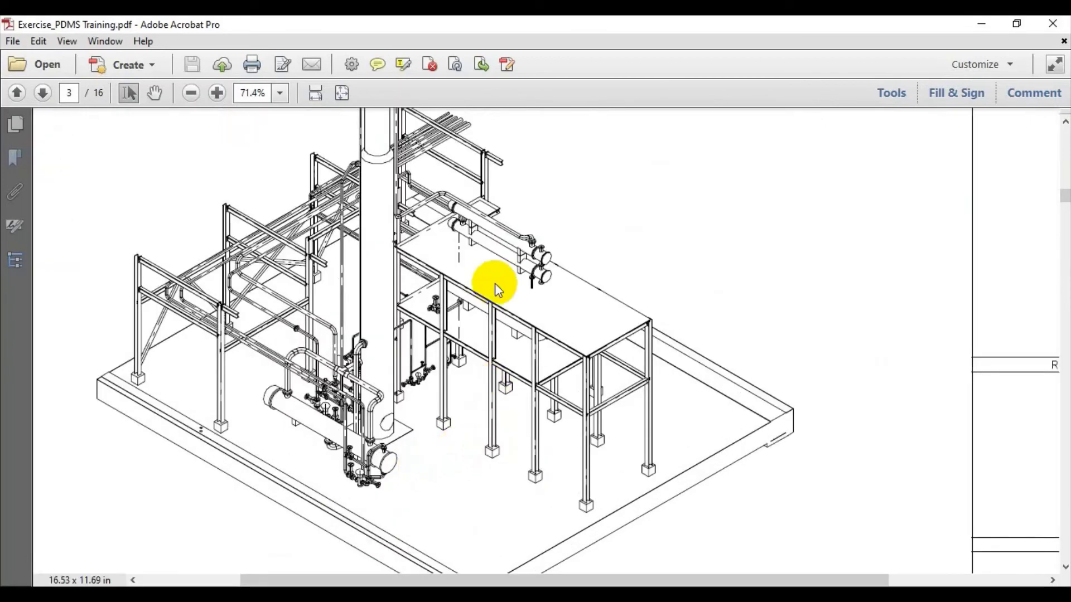
{"action": "left_click", "coordinate": [981, 24]}
{"action": "scroll", "coordinate": [577, 337], "scroll_direction": "up", "scroll_amount": 4}
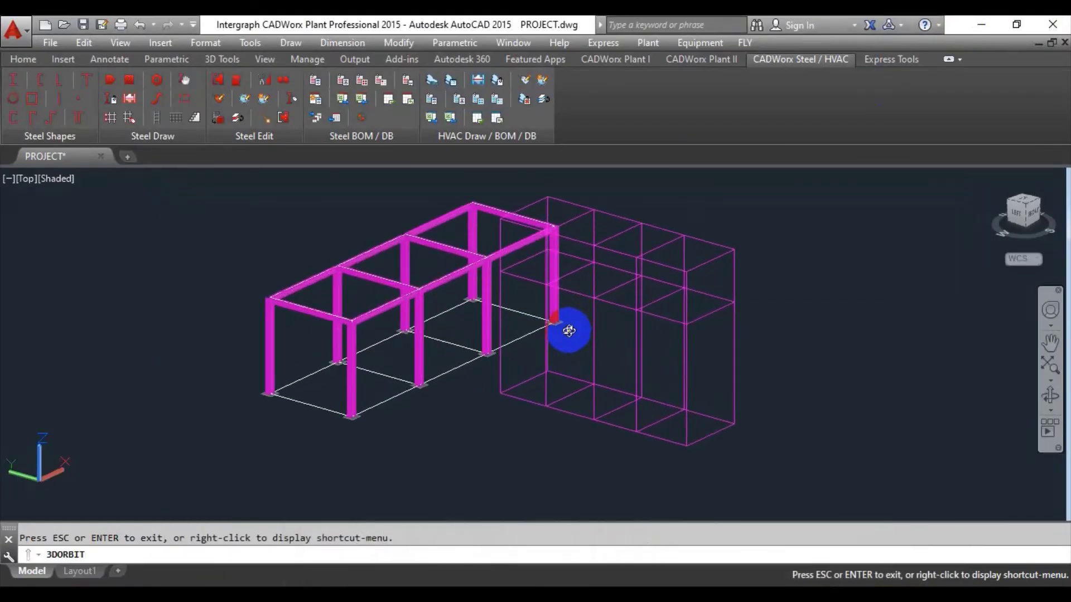
{"action": "mouse_move", "coordinate": [579, 319]}
{"action": "left_mouse_down"}
{"action": "mouse_move", "coordinate": [612, 382]}
{"action": "mouse_move", "coordinate": [669, 357]}
{"action": "mouse_move", "coordinate": [554, 352]}
{"action": "mouse_move", "coordinate": [574, 336]}
{"action": "left_mouse_up"}
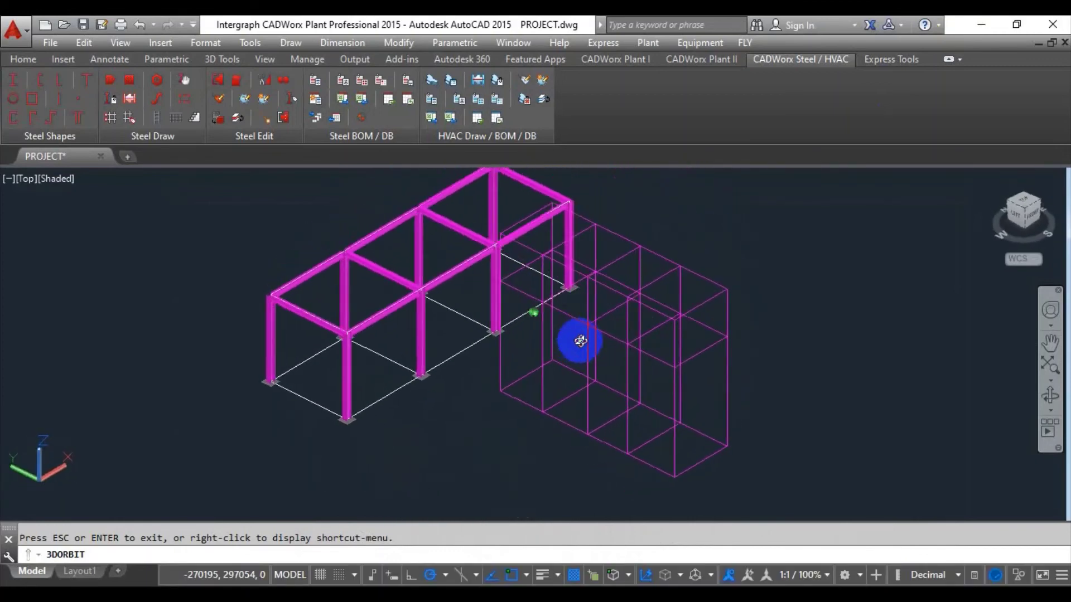
{"action": "right_click", "coordinate": [658, 221]}
{"action": "left_click", "coordinate": [674, 223]}
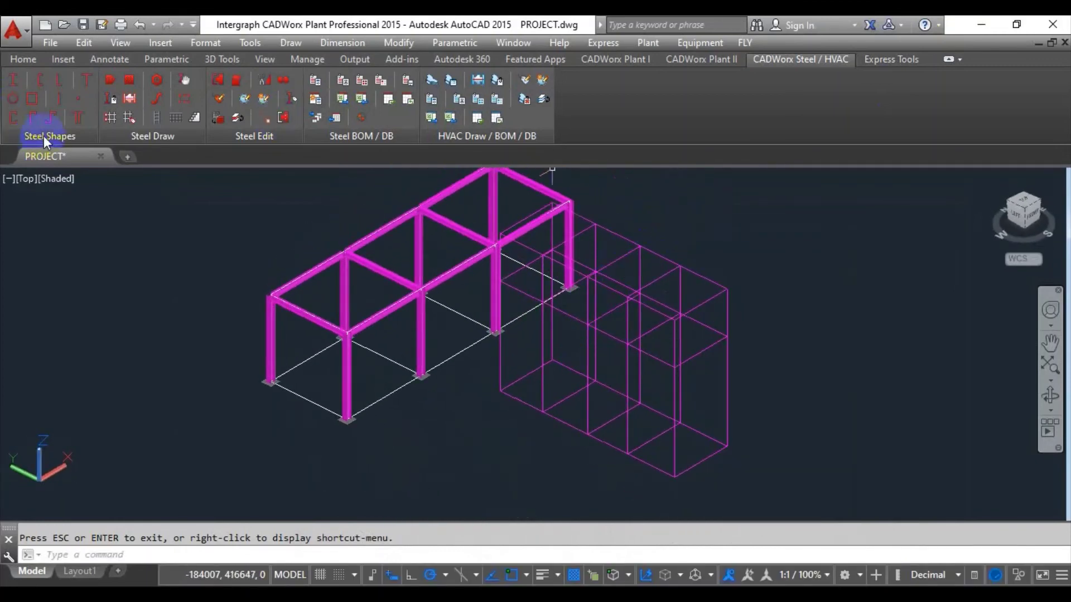
Set up a Japanese wide flange member H300X37 with its insertion location at the centre of the section.
{"action": "left_click", "coordinate": [51, 101]}
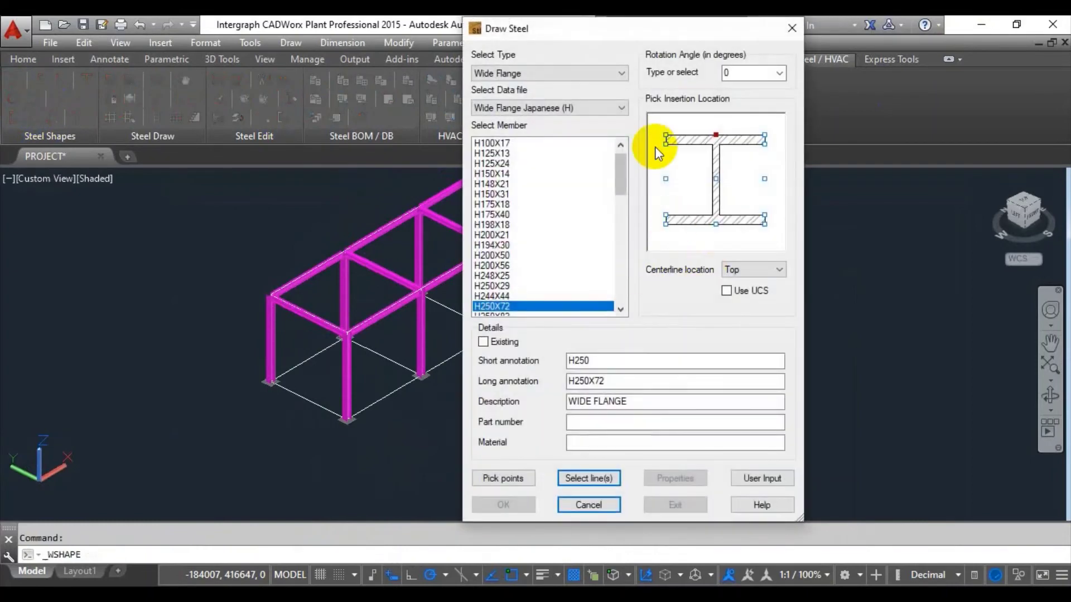
{"action": "left_click", "coordinate": [620, 310]}
{"action": "left_click", "coordinate": [620, 310]}
{"action": "left_click", "coordinate": [620, 310]}
{"action": "left_click", "coordinate": [621, 309]}
{"action": "left_click", "coordinate": [620, 309]}
{"action": "left_click", "coordinate": [620, 310]}
{"action": "left_click", "coordinate": [620, 309]}
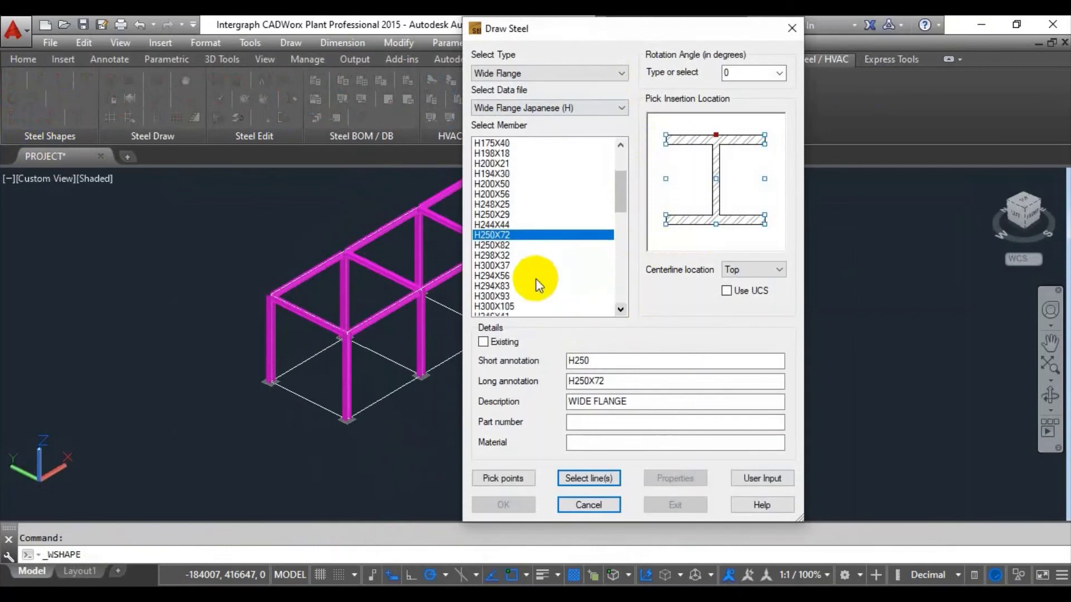
{"action": "left_click", "coordinate": [507, 265]}
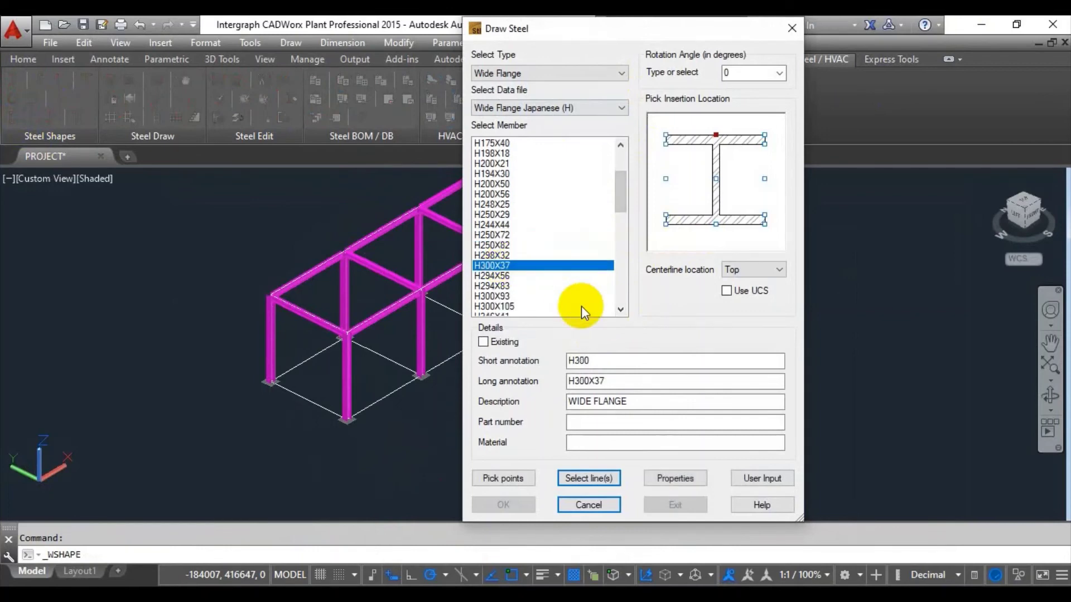
{"action": "left_click", "coordinate": [716, 178]}
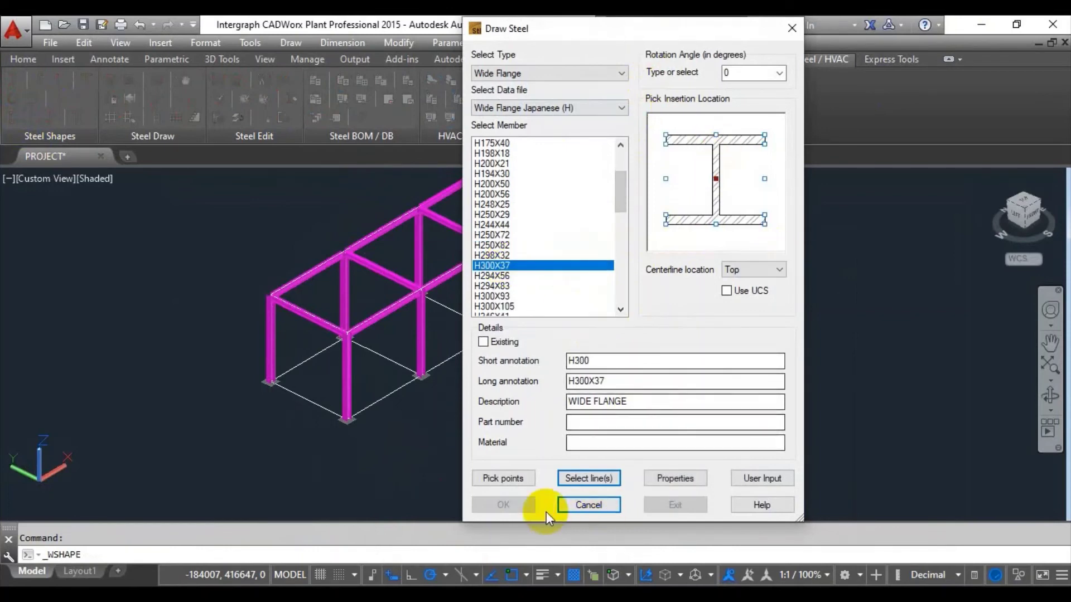
Draw the wide flange column along STRUCTURE2's corner nearest the first structure, from the base to the top elevation.
{"action": "left_click", "coordinate": [503, 478]}
{"action": "scroll", "coordinate": [491, 435], "scroll_direction": "up", "scroll_amount": 2}
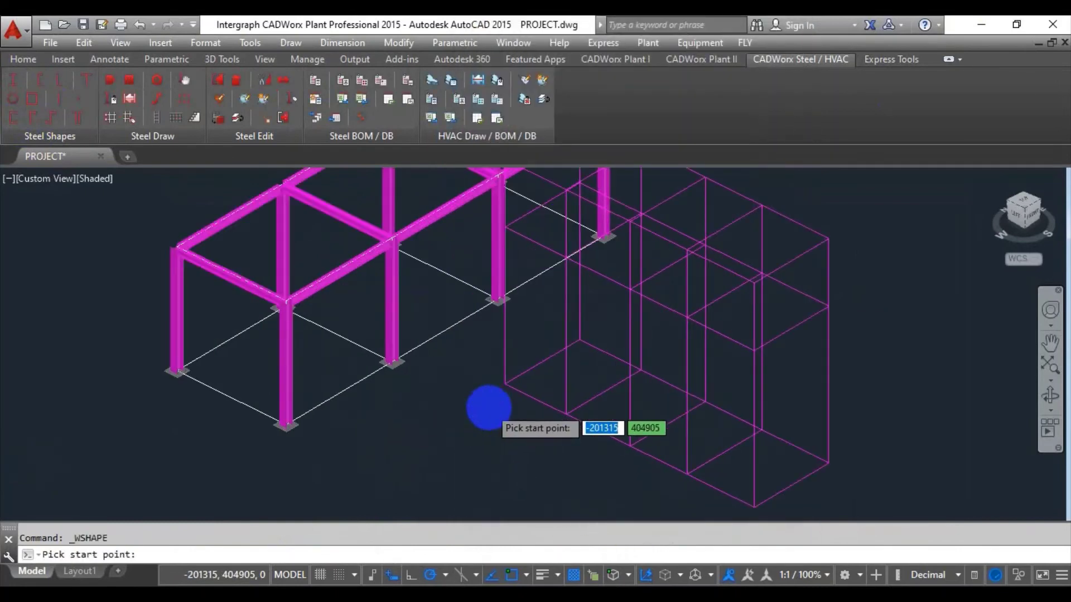
{"action": "left_click", "coordinate": [471, 384]}
{"action": "scroll", "coordinate": [505, 305], "scroll_direction": "down", "scroll_amount": 3}
{"action": "scroll", "coordinate": [502, 257], "scroll_direction": "up", "scroll_amount": 4}
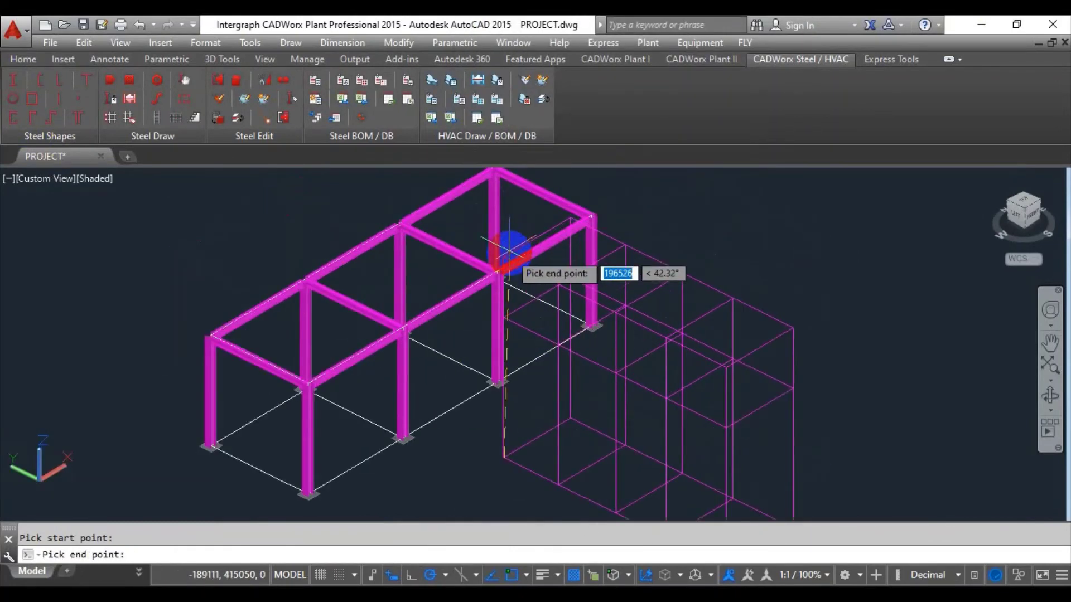
{"action": "left_click", "coordinate": [493, 268]}
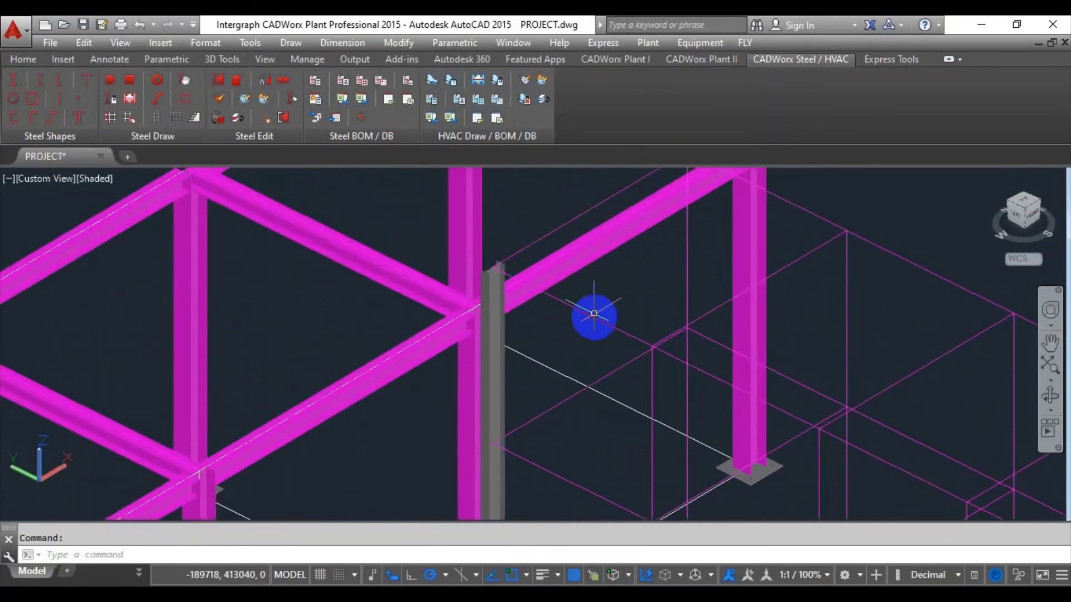
Compare the new column with the first structure's columns and check the member size of an existing column.
{"action": "scroll", "coordinate": [490, 248], "scroll_direction": "up", "scroll_amount": 2}
{"action": "scroll", "coordinate": [491, 253], "scroll_direction": "up", "scroll_amount": 1}
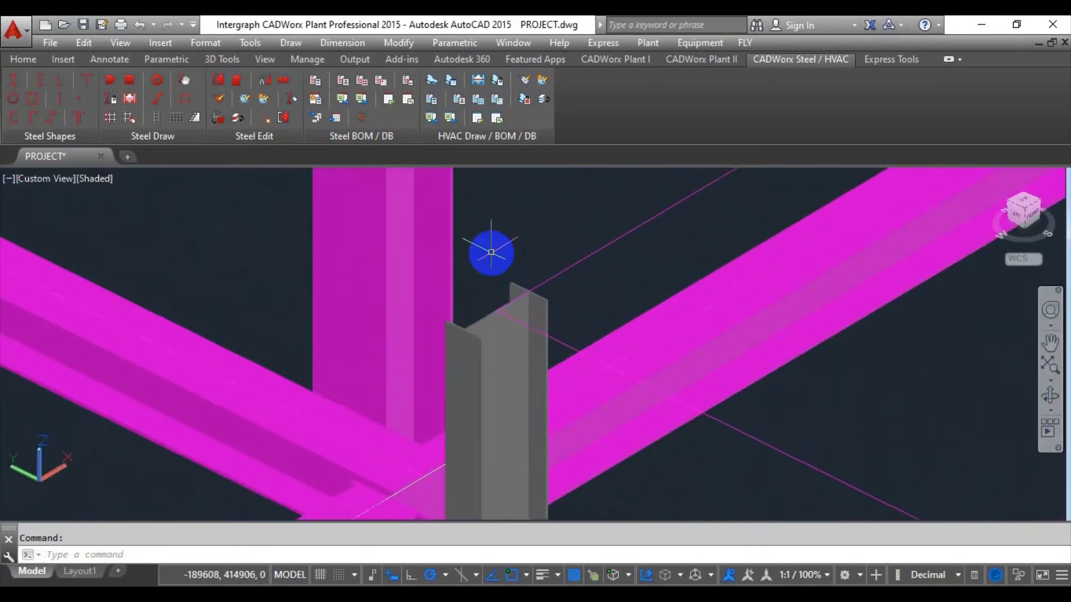
{"action": "scroll", "coordinate": [579, 389], "scroll_direction": "down", "scroll_amount": 2}
{"action": "scroll", "coordinate": [579, 389], "scroll_direction": "down", "scroll_amount": 1}
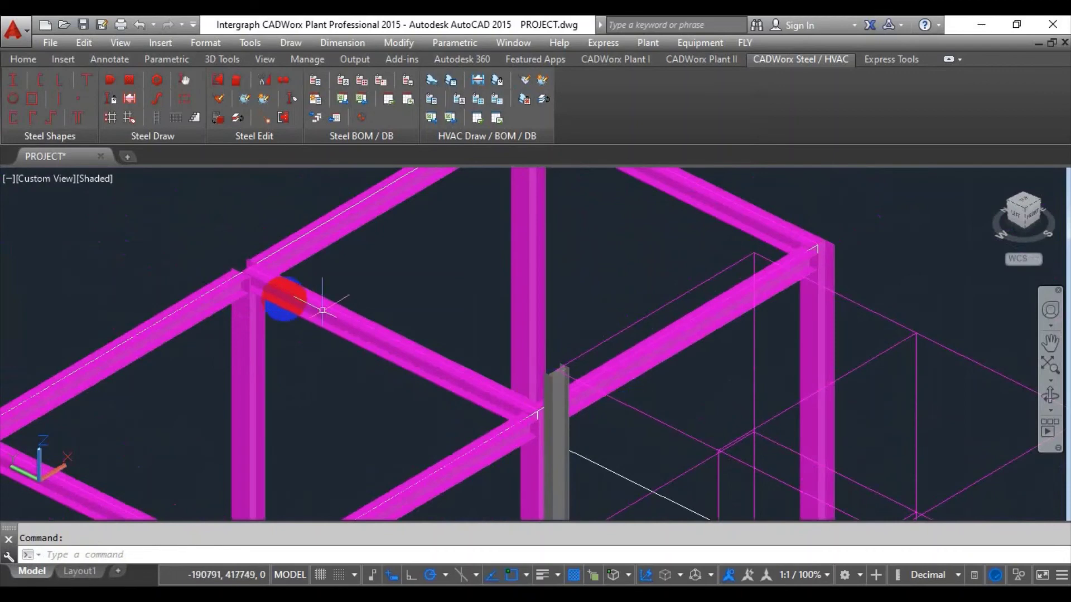
{"action": "scroll", "coordinate": [234, 283], "scroll_direction": "up", "scroll_amount": 3}
{"action": "double_click", "coordinate": [239, 387]}
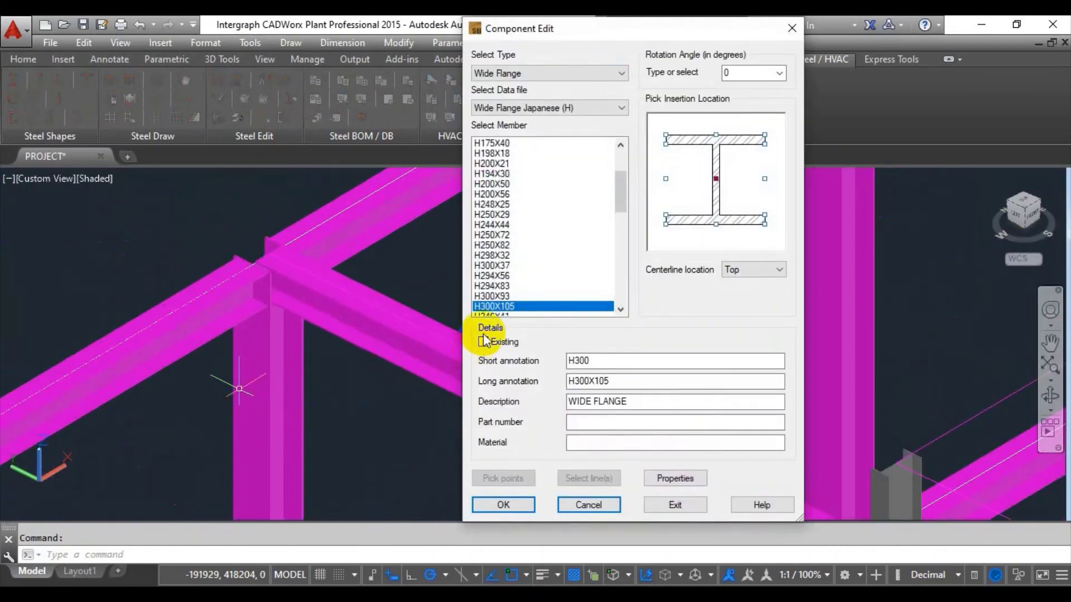
{"action": "left_click", "coordinate": [589, 505]}
Erase the newly drawn H300X37 column from the STRUCTURE2 frame corner.
{"action": "scroll", "coordinate": [709, 406], "scroll_direction": "down", "scroll_amount": 3}
{"action": "scroll", "coordinate": [698, 381], "scroll_direction": "up", "scroll_amount": 3}
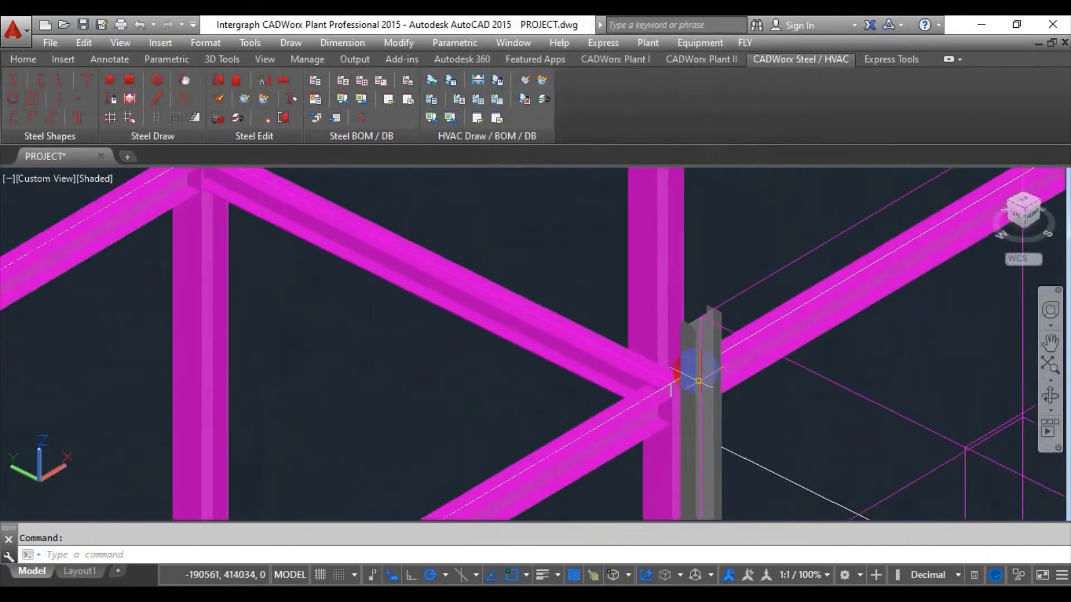
{"action": "left_click", "coordinate": [690, 344]}
{"action": "key", "text": "Delete"}
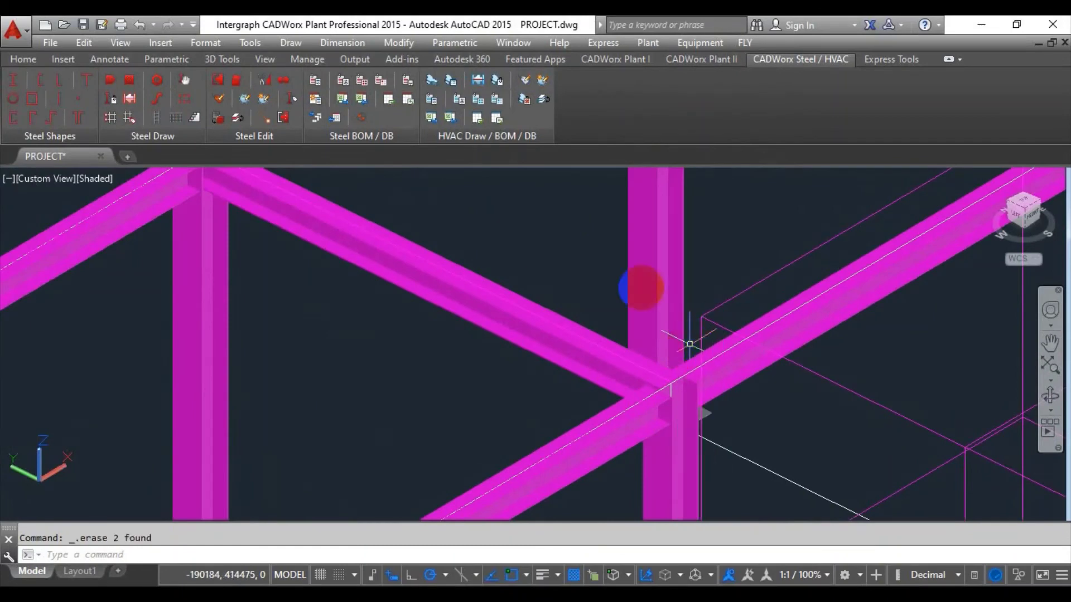